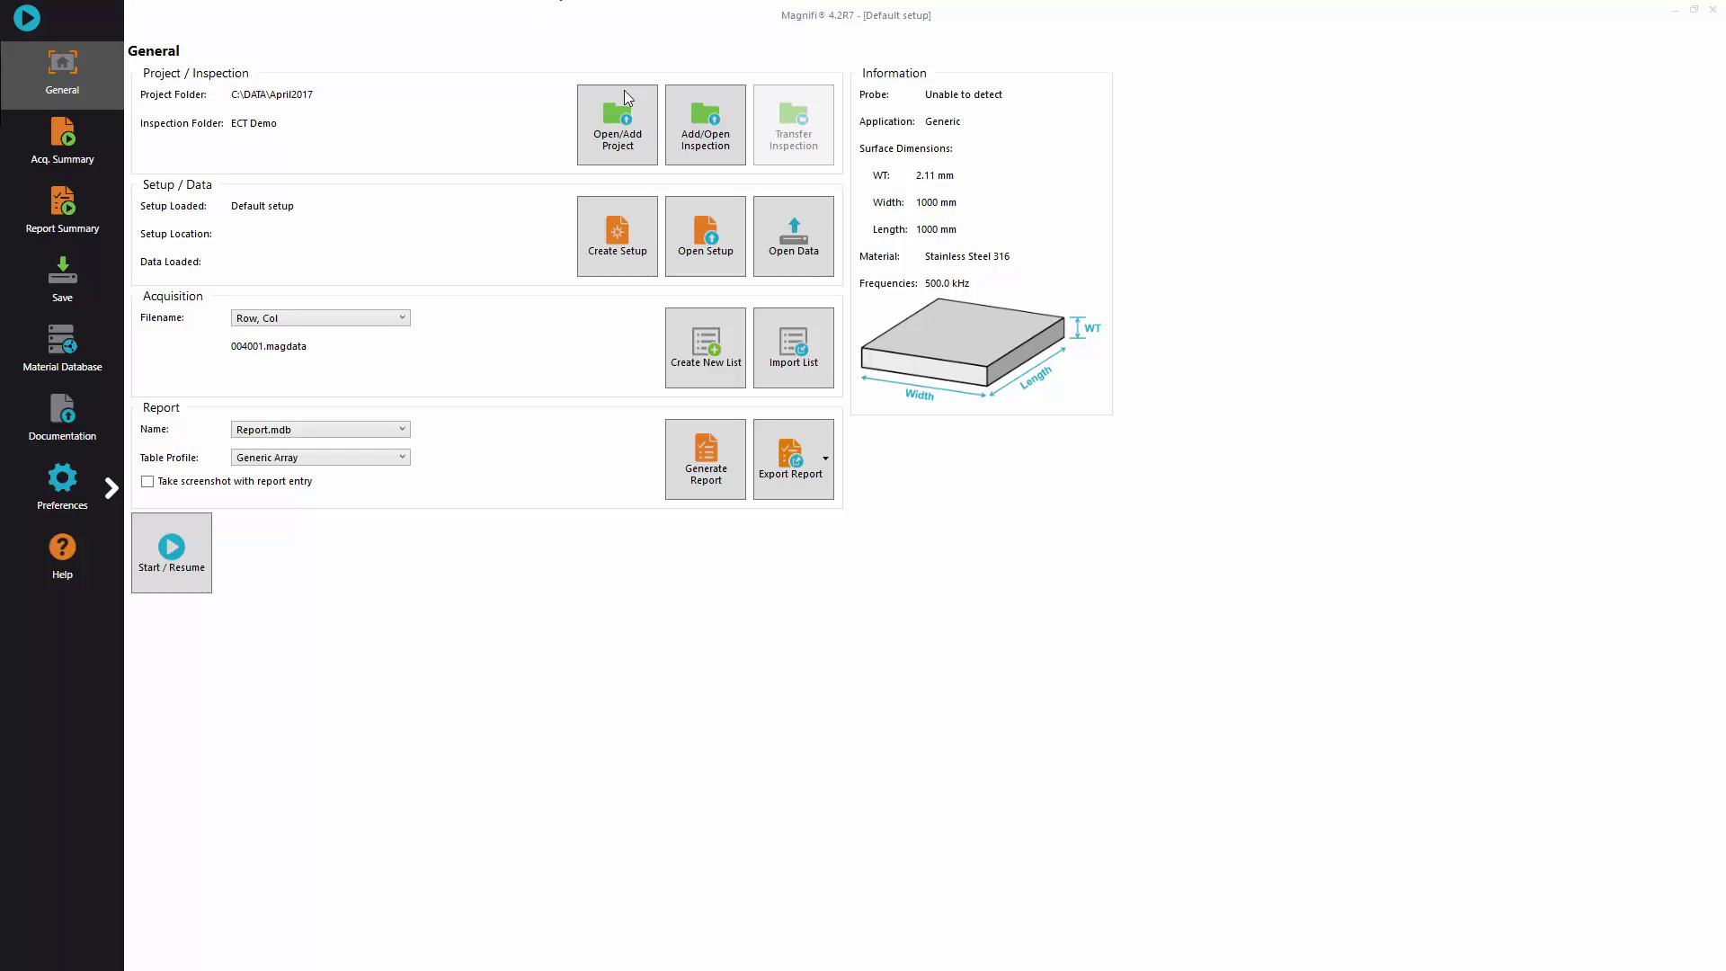
Step: Create a DemoProject folder under C:\DATA, make it the project folder, and open Manage Inspections
{"action": "left_click", "coordinate": [627, 141]}
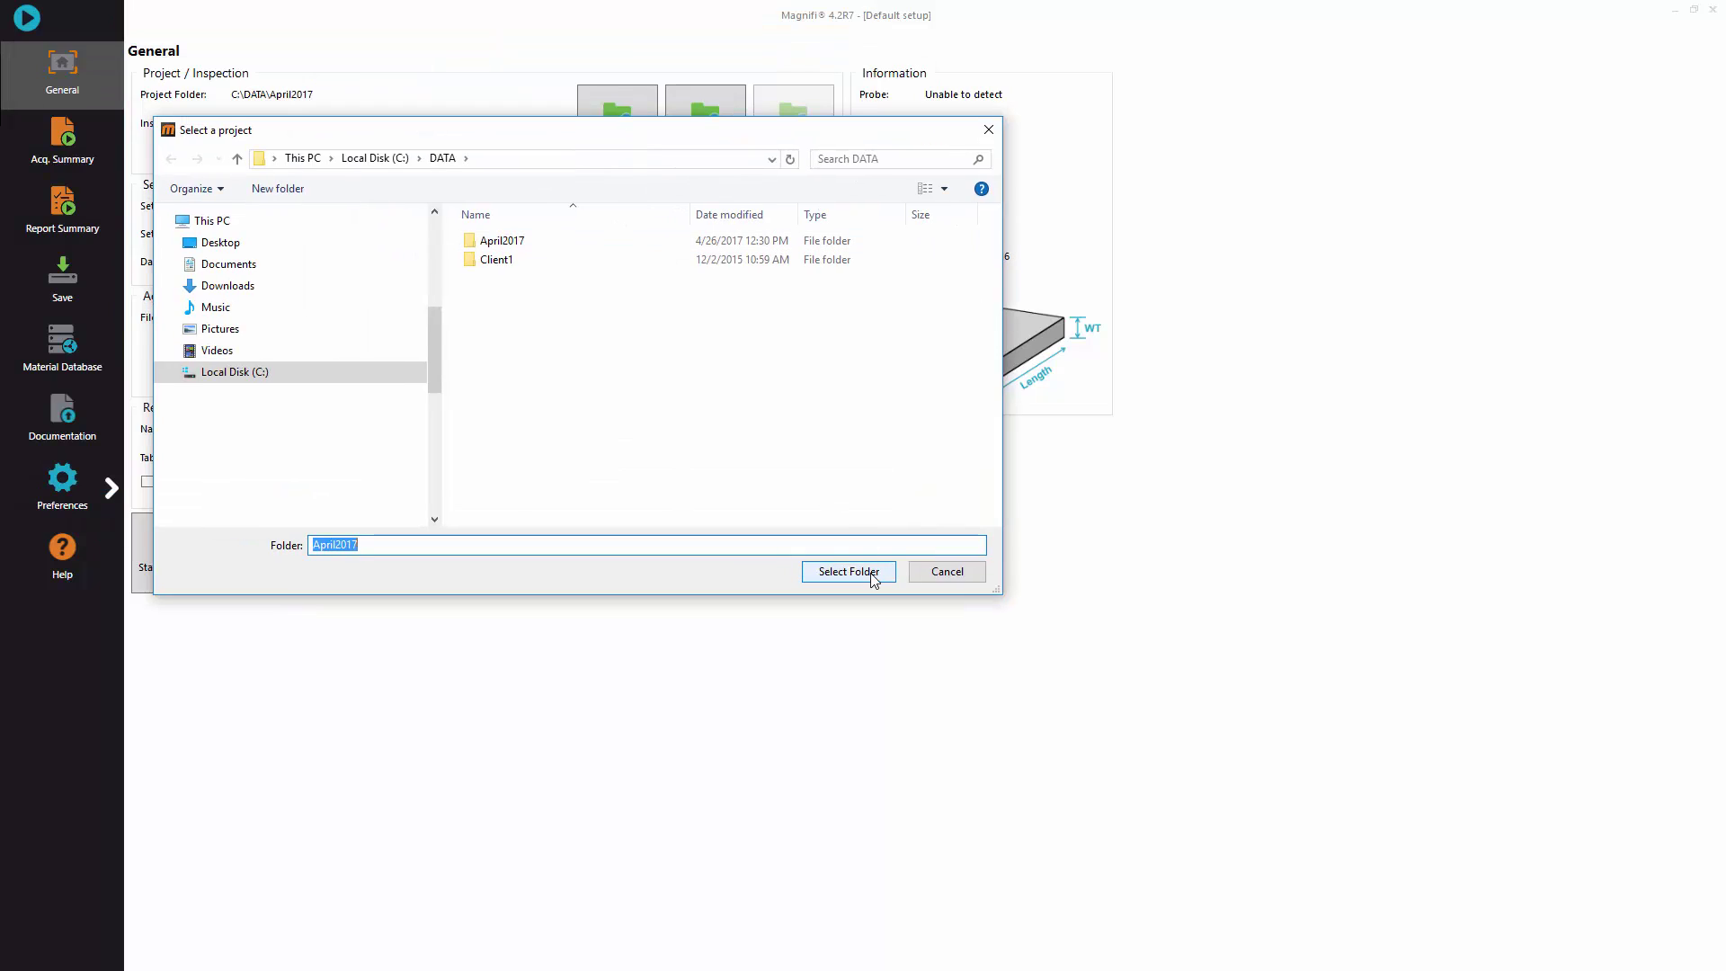
{"action": "left_click", "coordinate": [287, 190]}
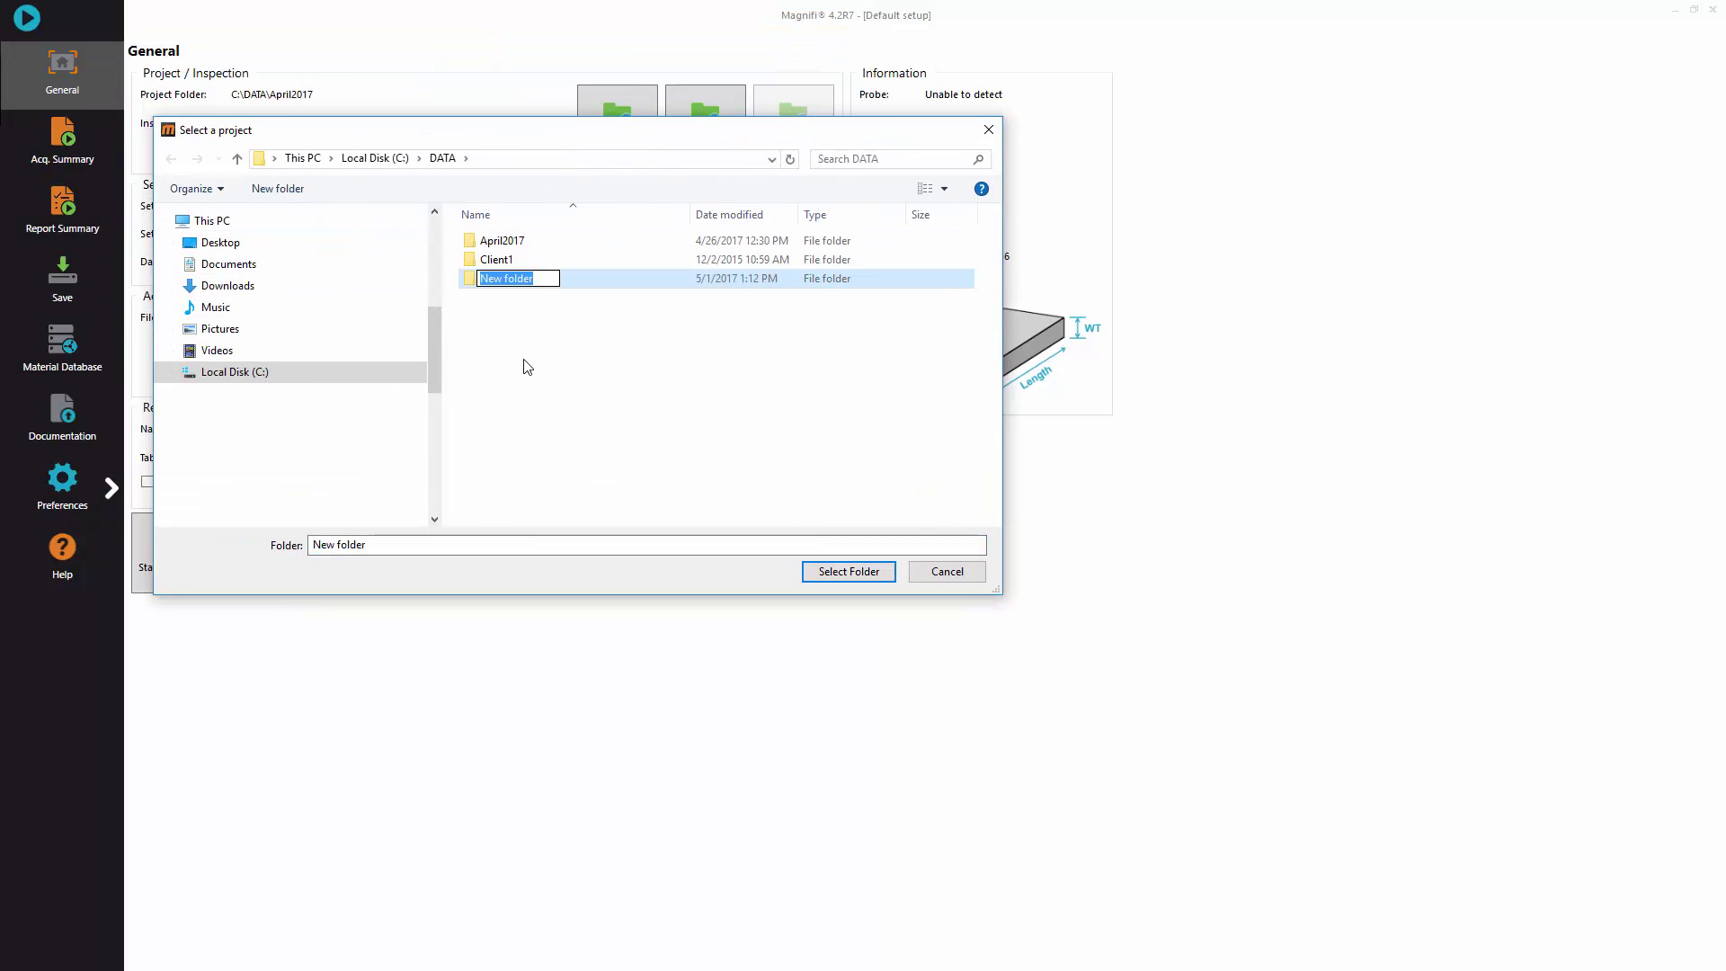
{"action": "type", "text": "Demo"}
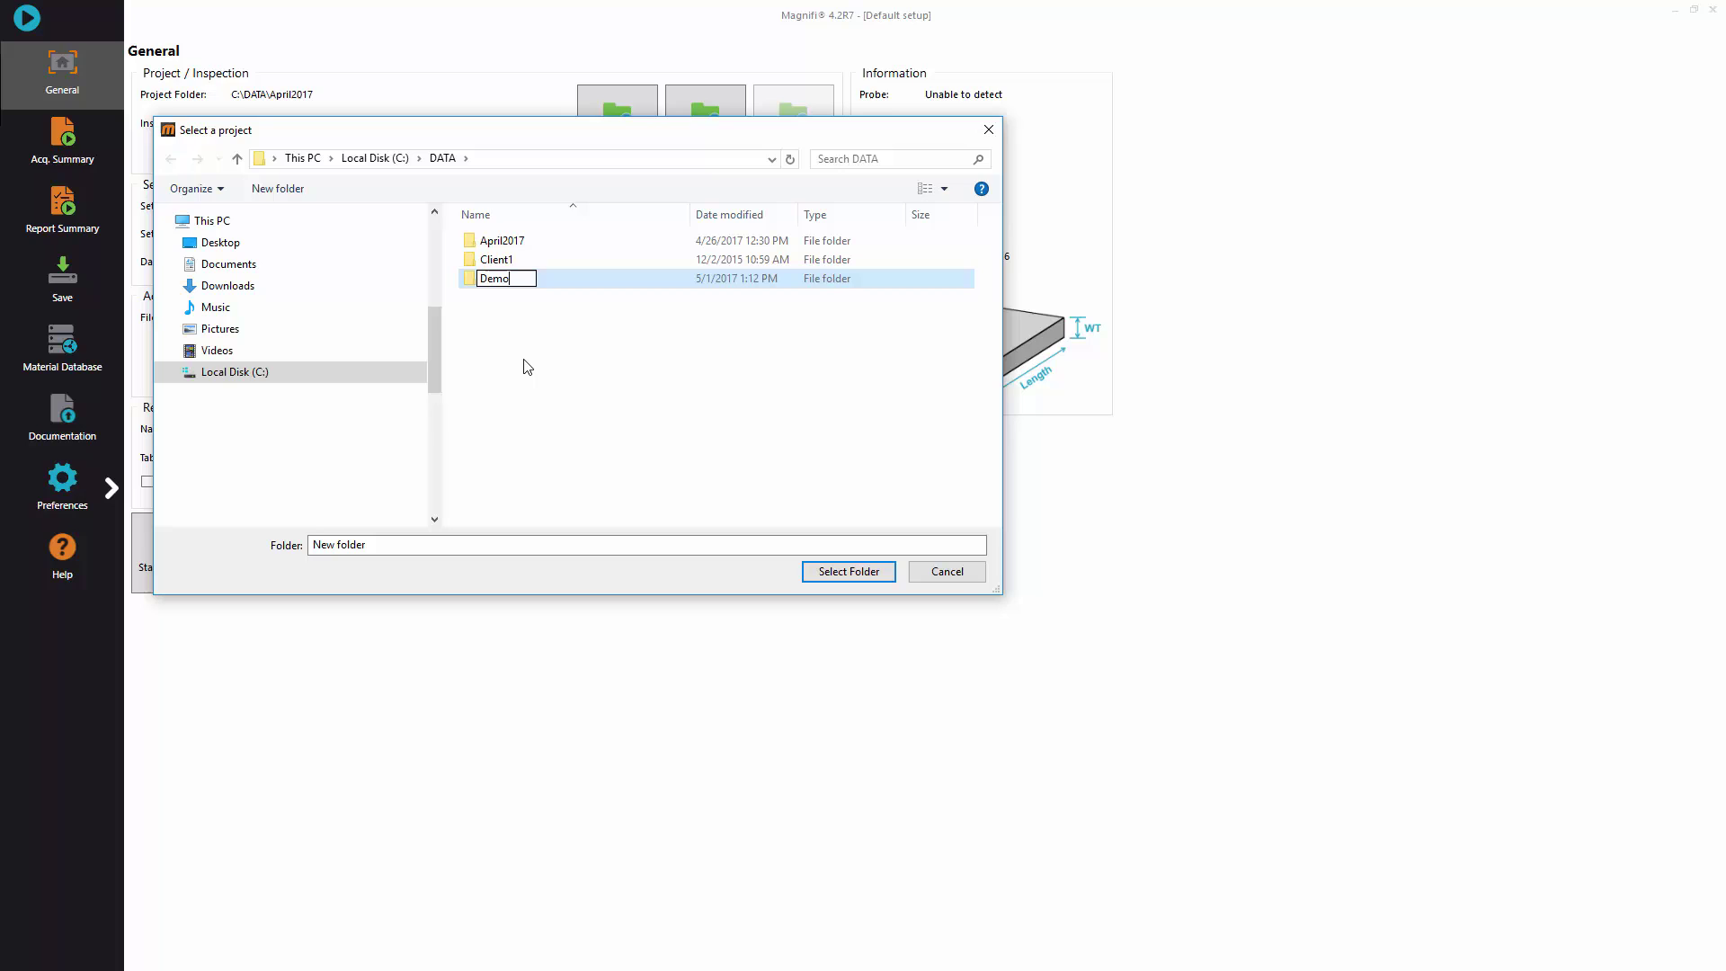
{"action": "type", "text": "Project"}
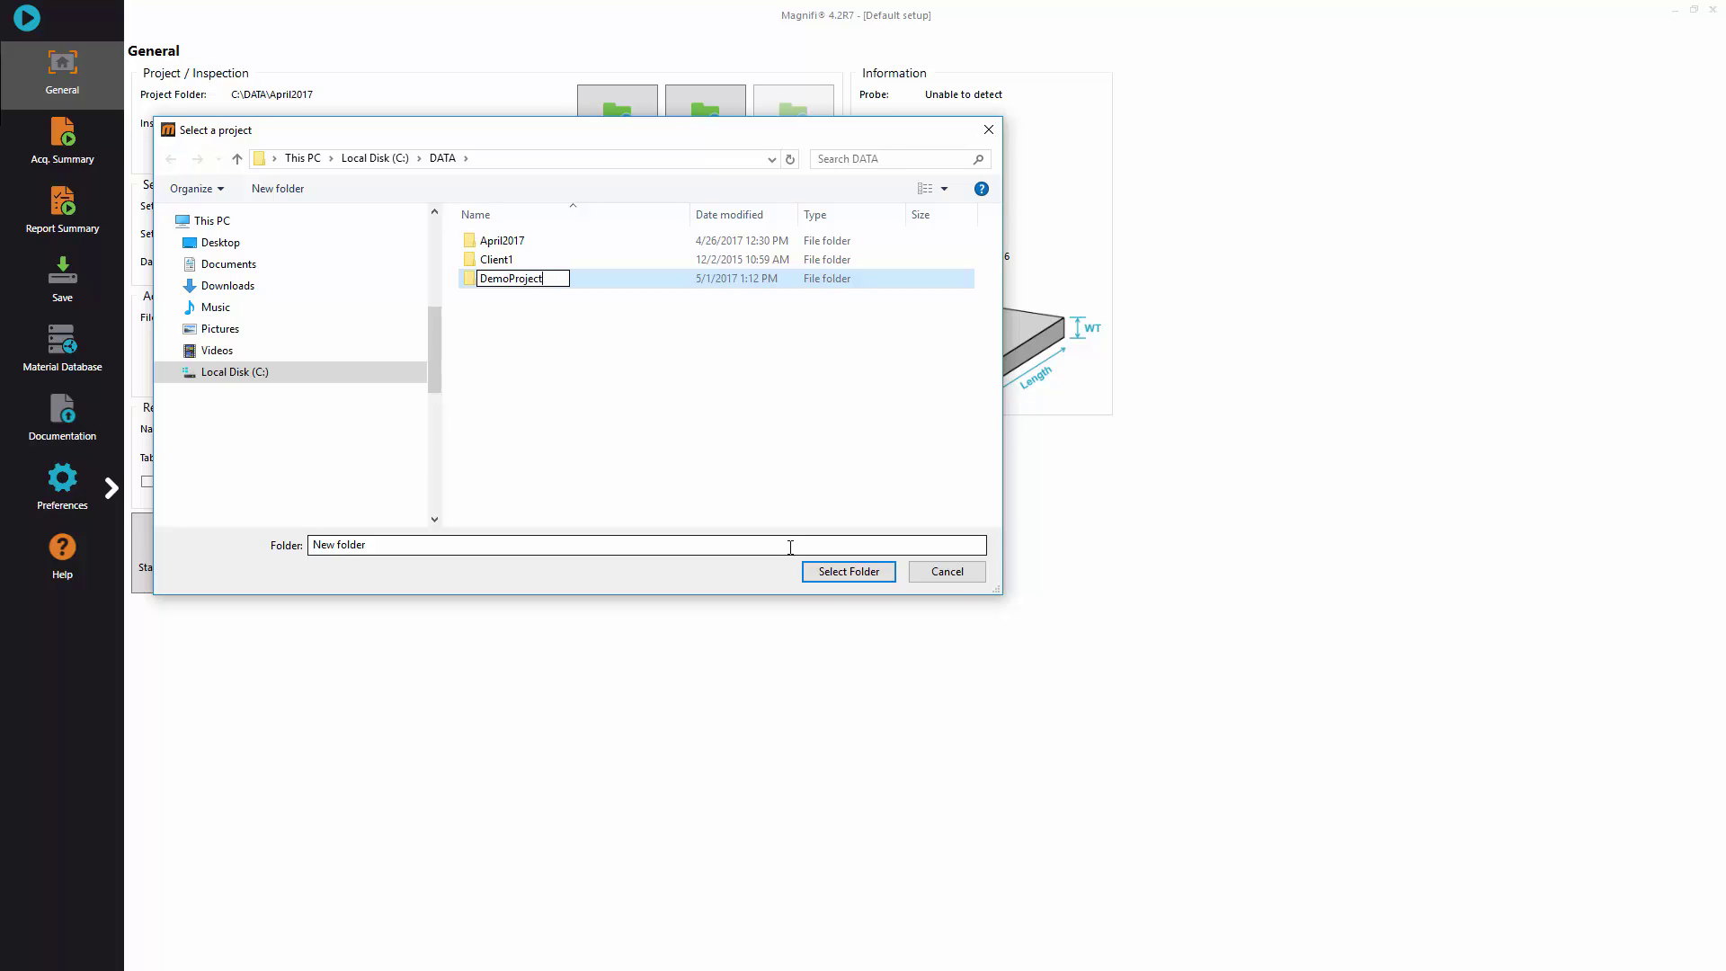
{"action": "left_click", "coordinate": [829, 575]}
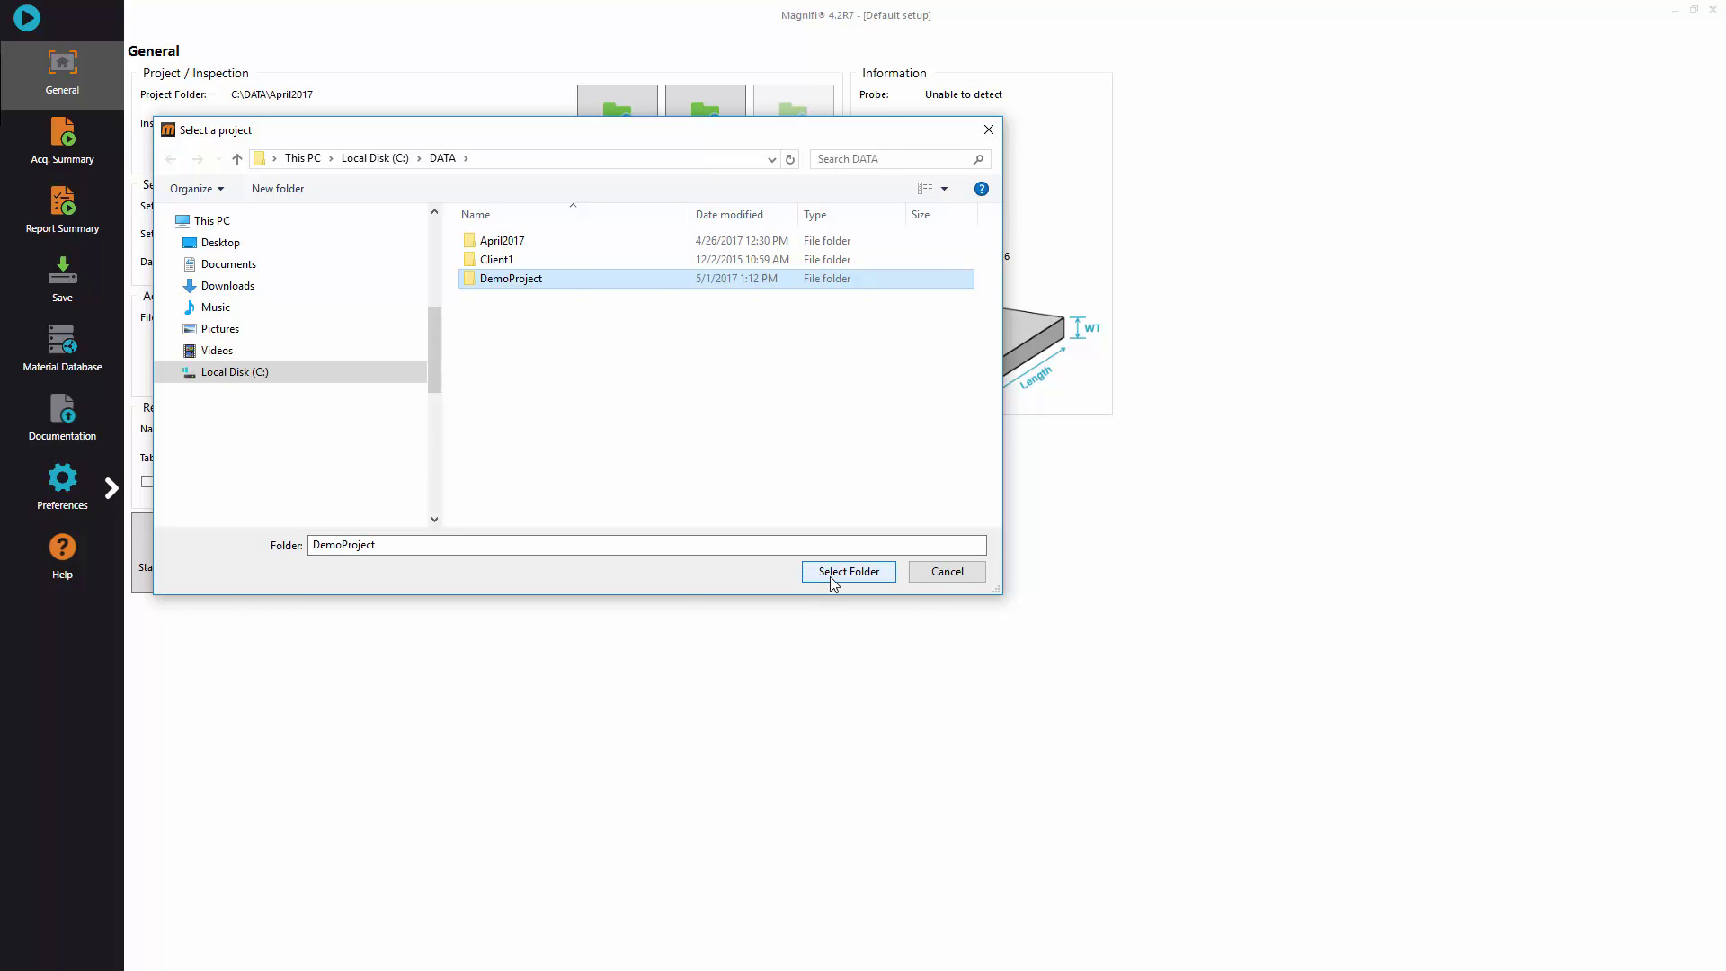
{"action": "left_click", "coordinate": [828, 575]}
{"action": "left_click", "coordinate": [709, 142]}
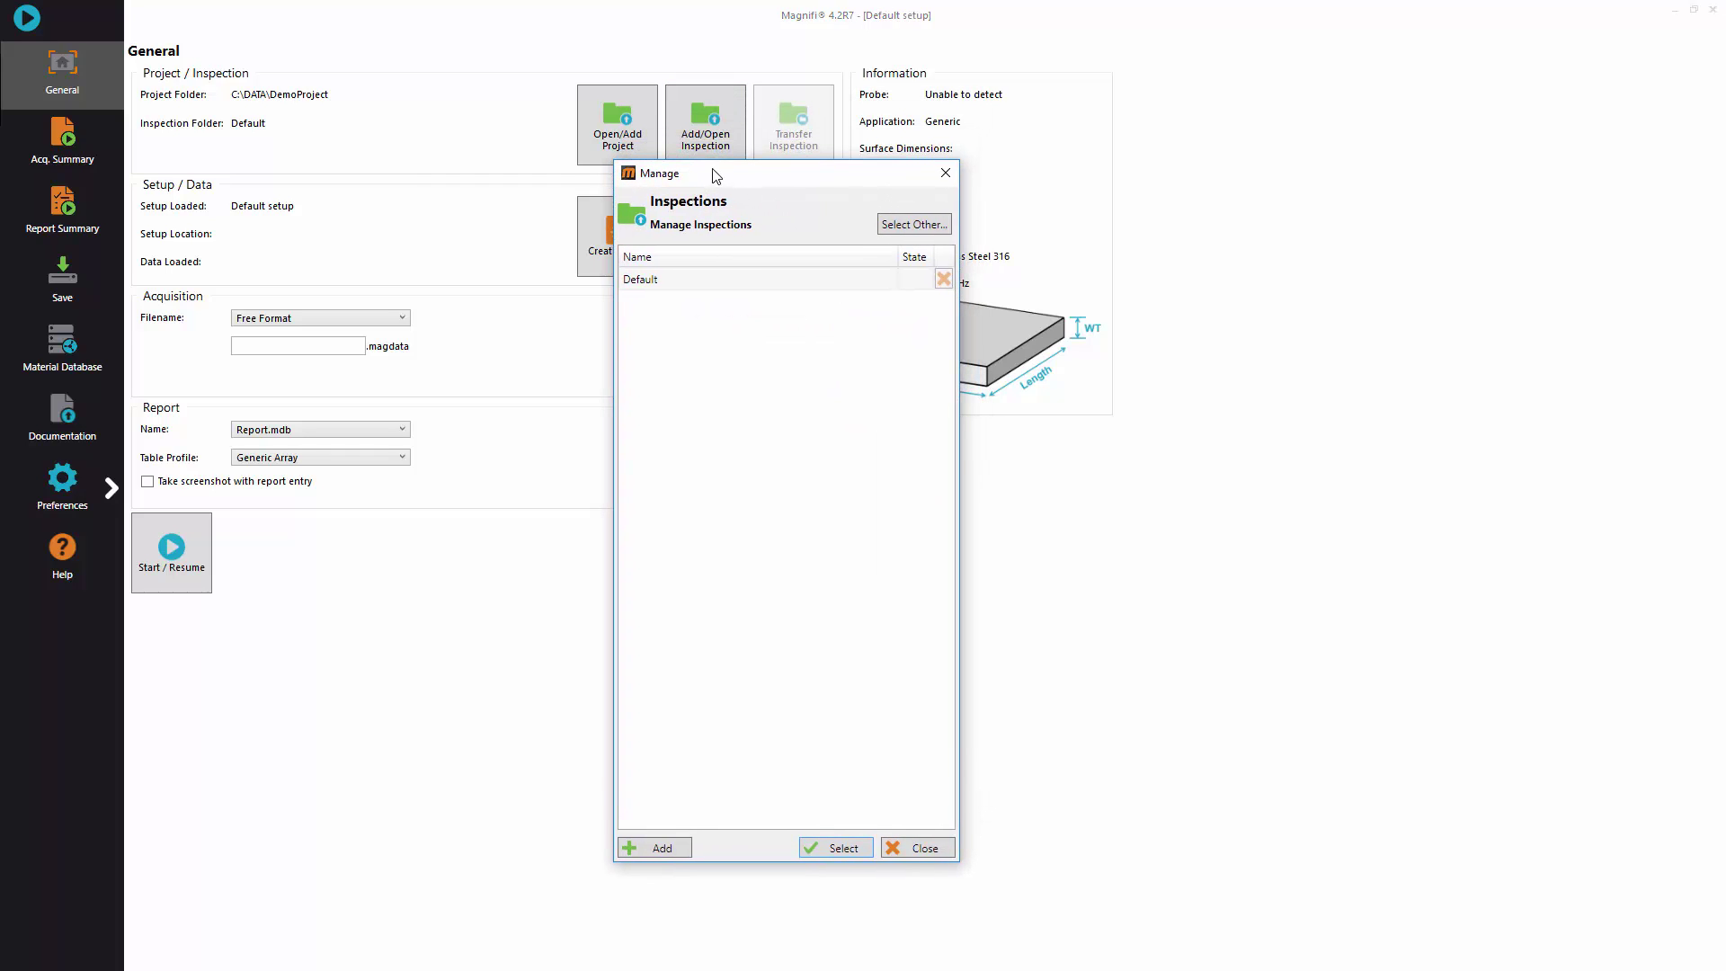
Step: Add a new inspection and begin naming it ECT Bobbin demo
{"action": "left_click", "coordinate": [666, 848]}
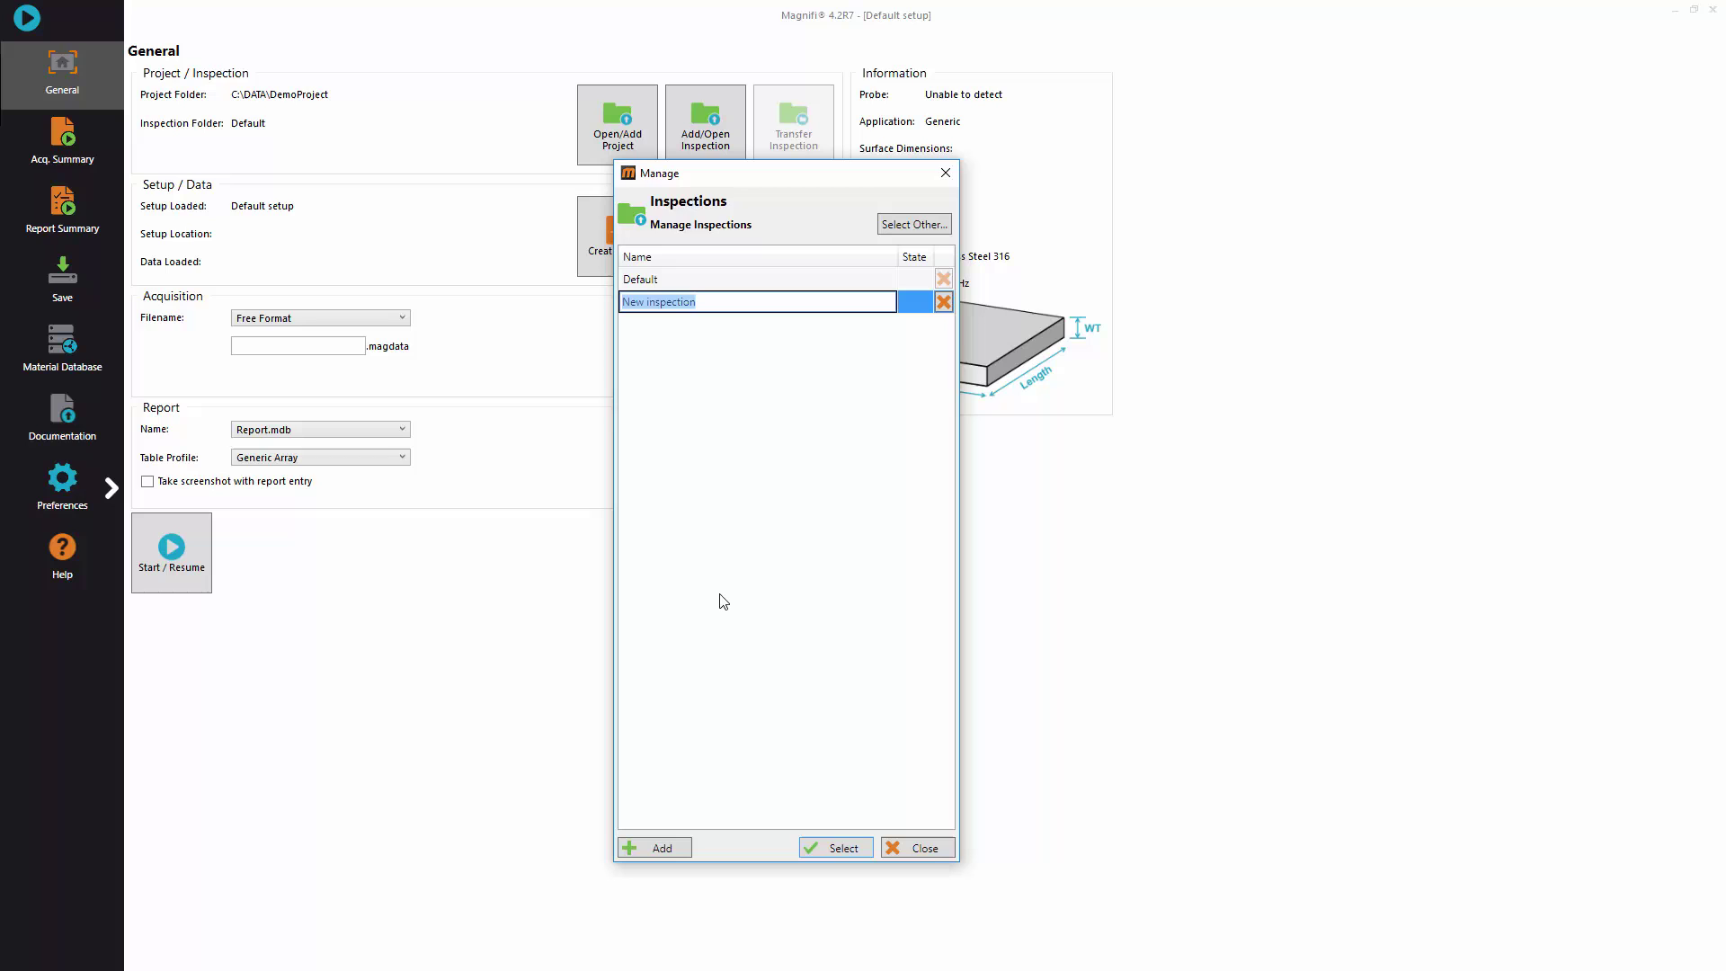
{"action": "type", "text": "EC"}
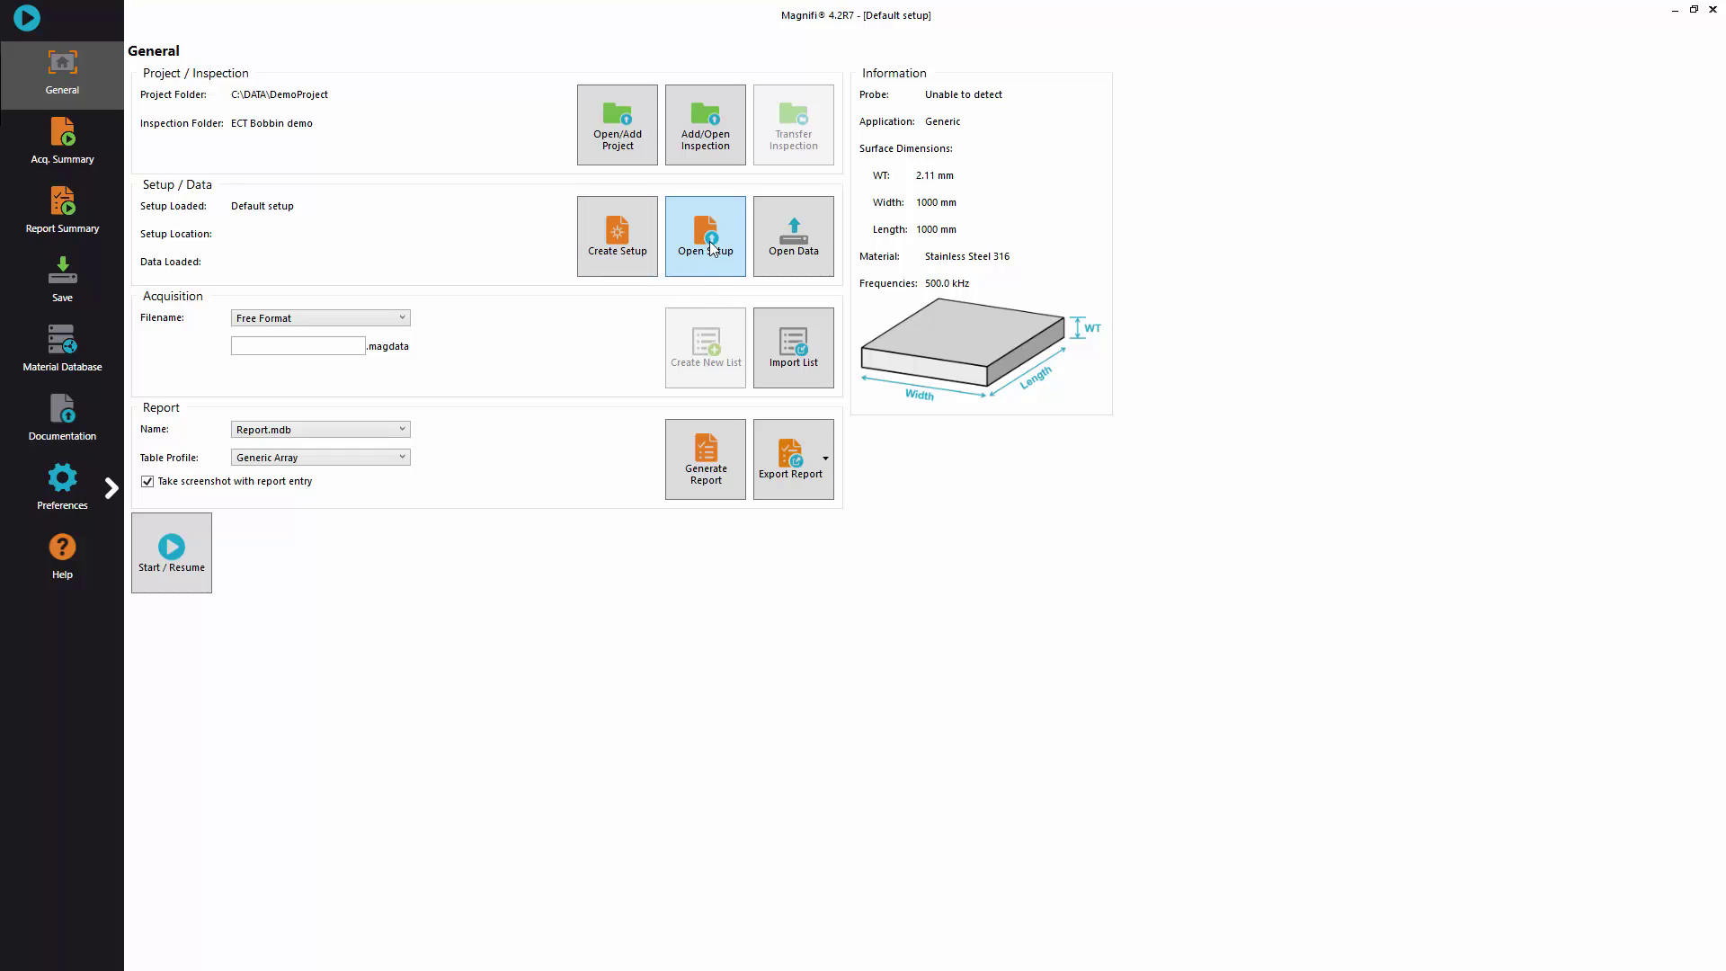
Step: Start a new setup with a tube wall thickness of 1.6
{"action": "left_click", "coordinate": [623, 251]}
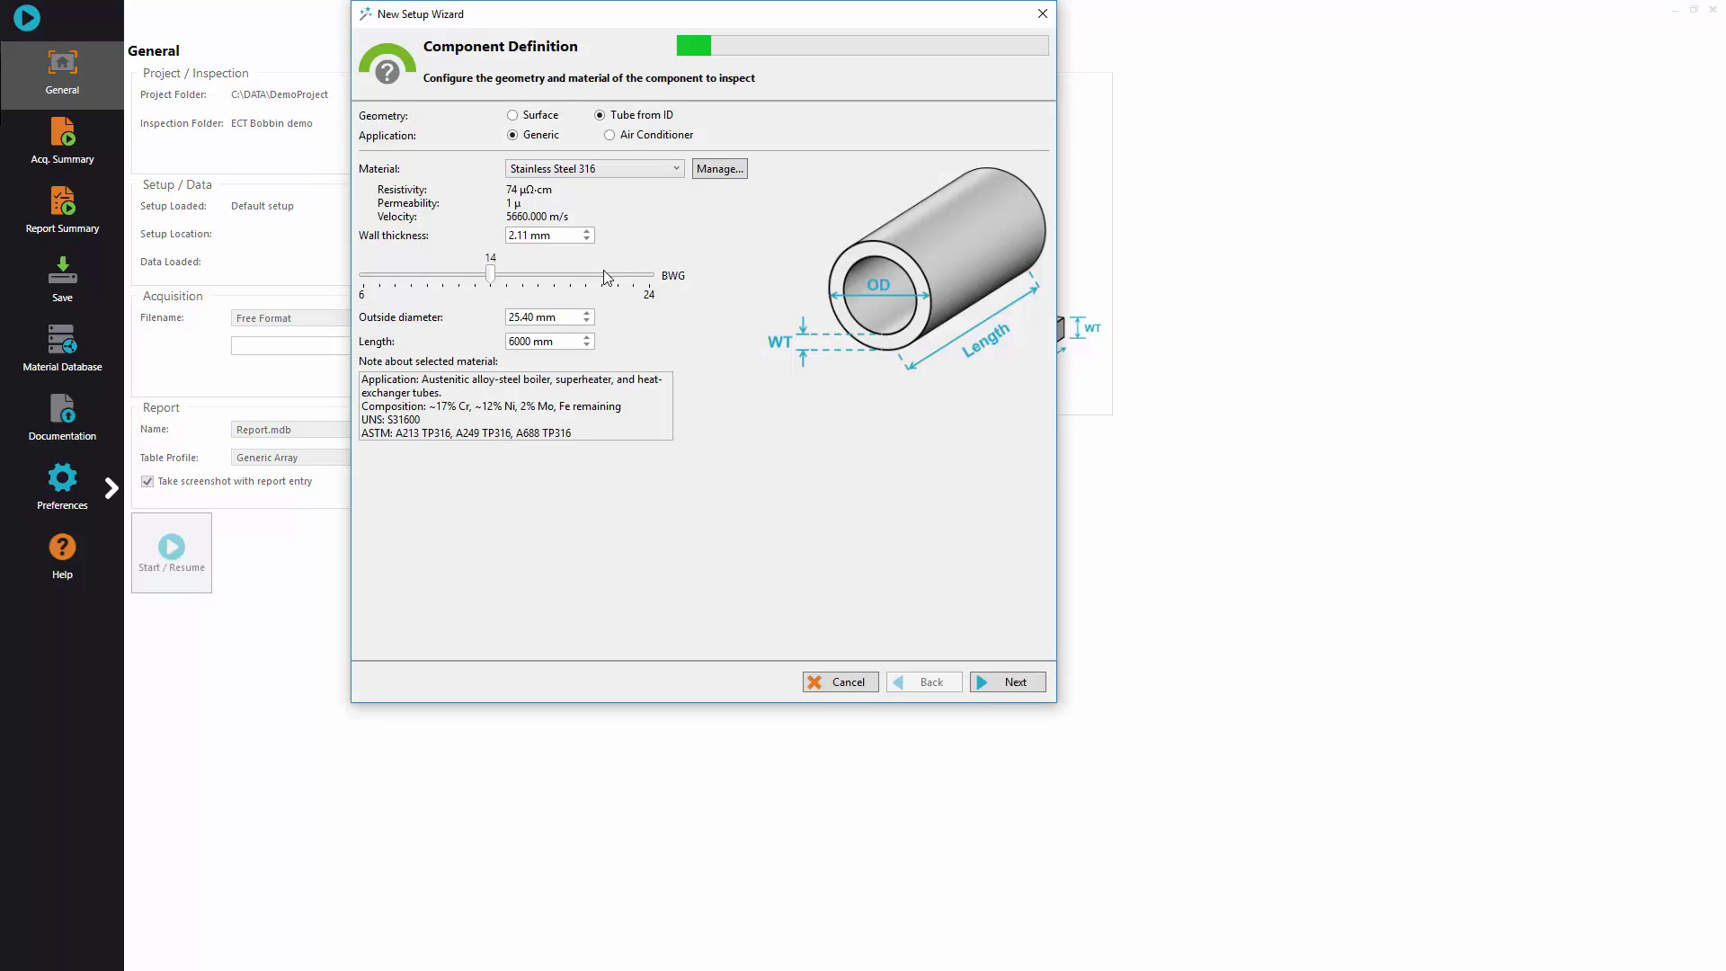
{"action": "triple_click", "coordinate": [560, 236]}
{"action": "type", "text": "1.65"}
{"action": "left_click", "coordinate": [1001, 688]}
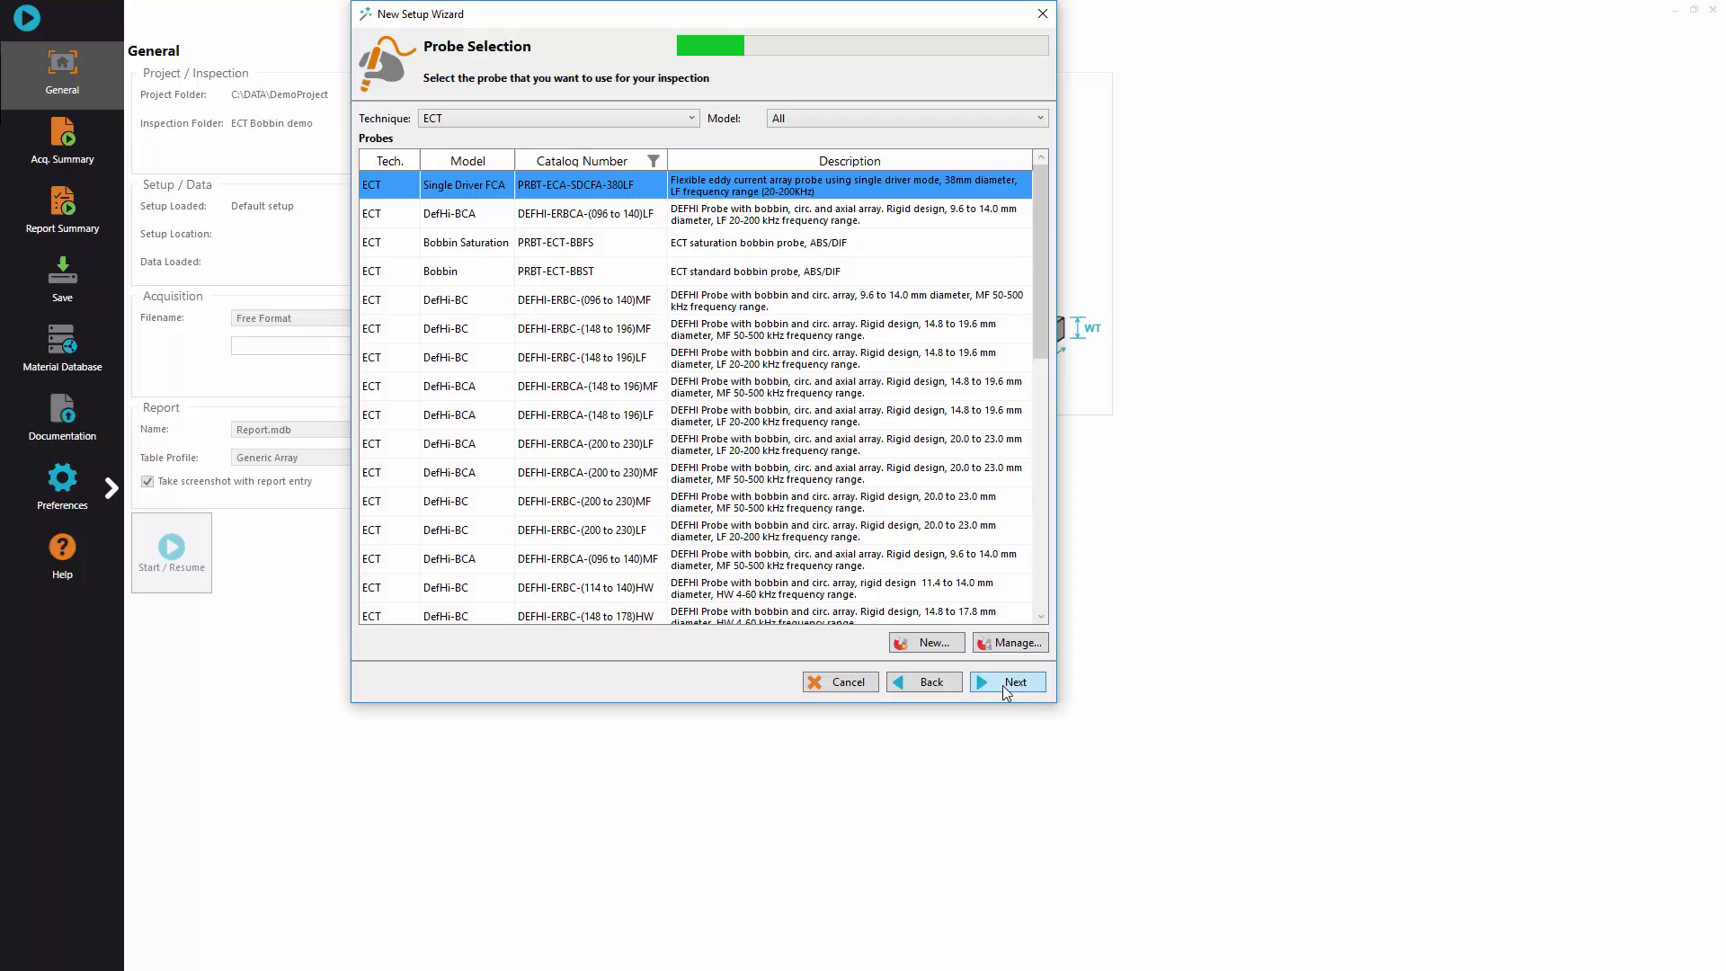
Step: Choose the PRBT-ECT-BBST bobbin probe and keep the default scan and data definitions
{"action": "left_click", "coordinate": [784, 120]}
{"action": "left_click", "coordinate": [793, 164]}
{"action": "left_click", "coordinate": [620, 193]}
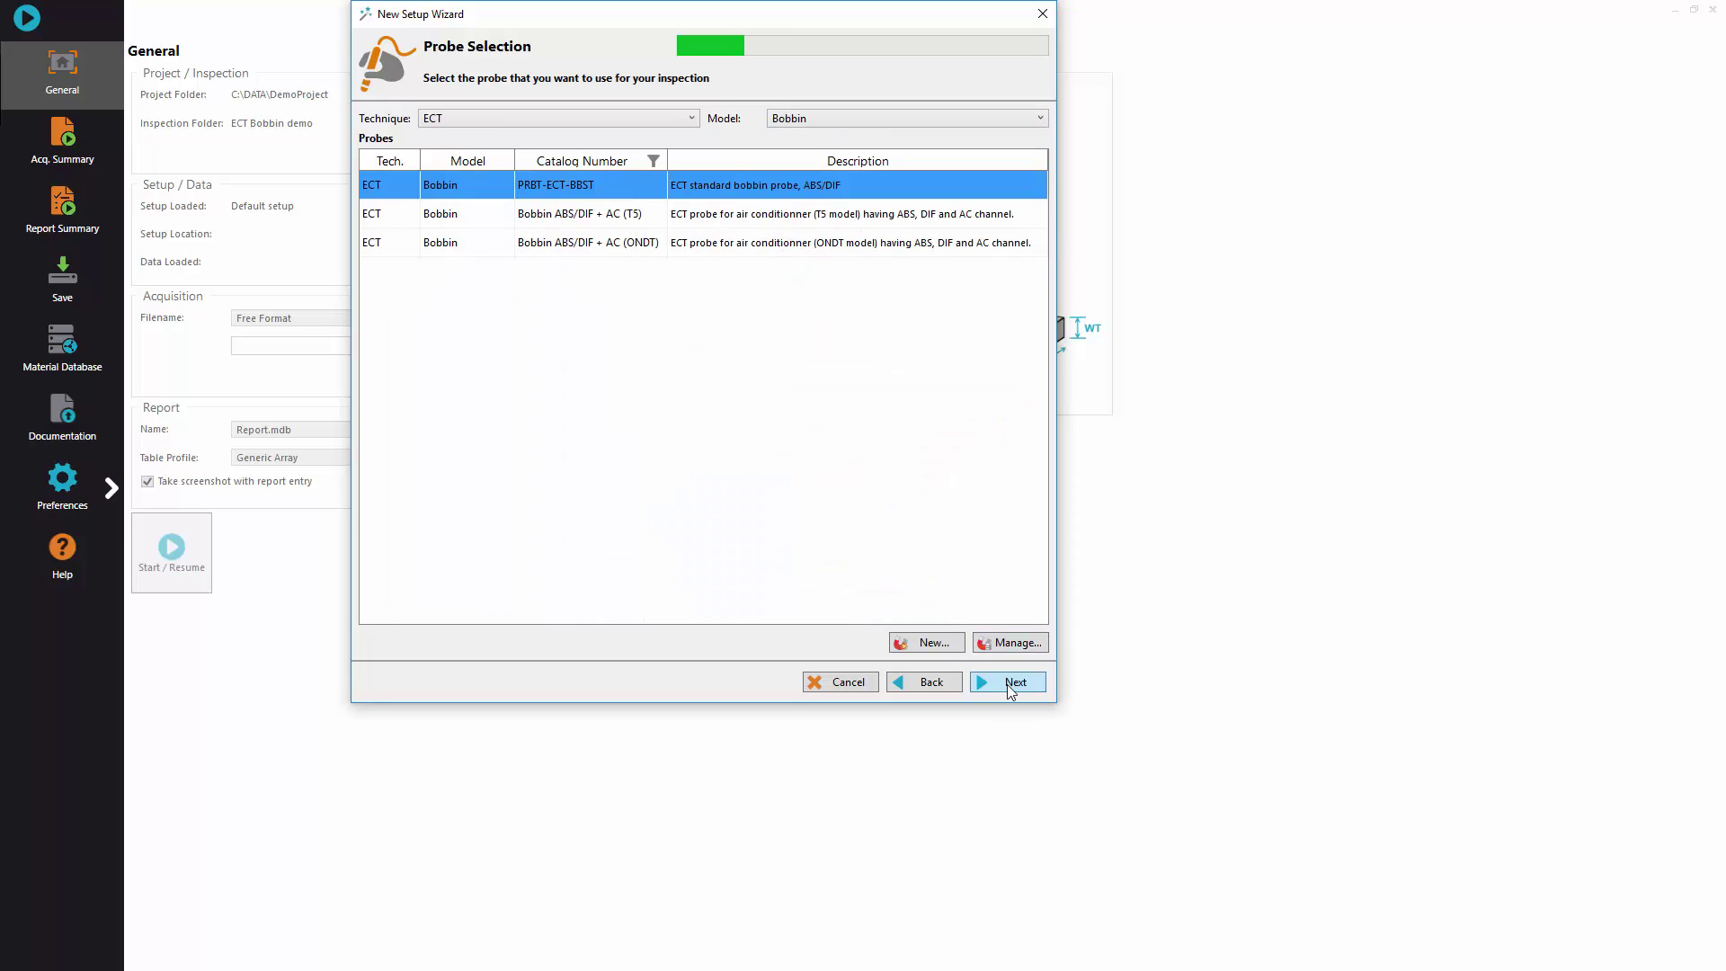
{"action": "left_click", "coordinate": [1008, 683]}
{"action": "left_click", "coordinate": [1009, 685]}
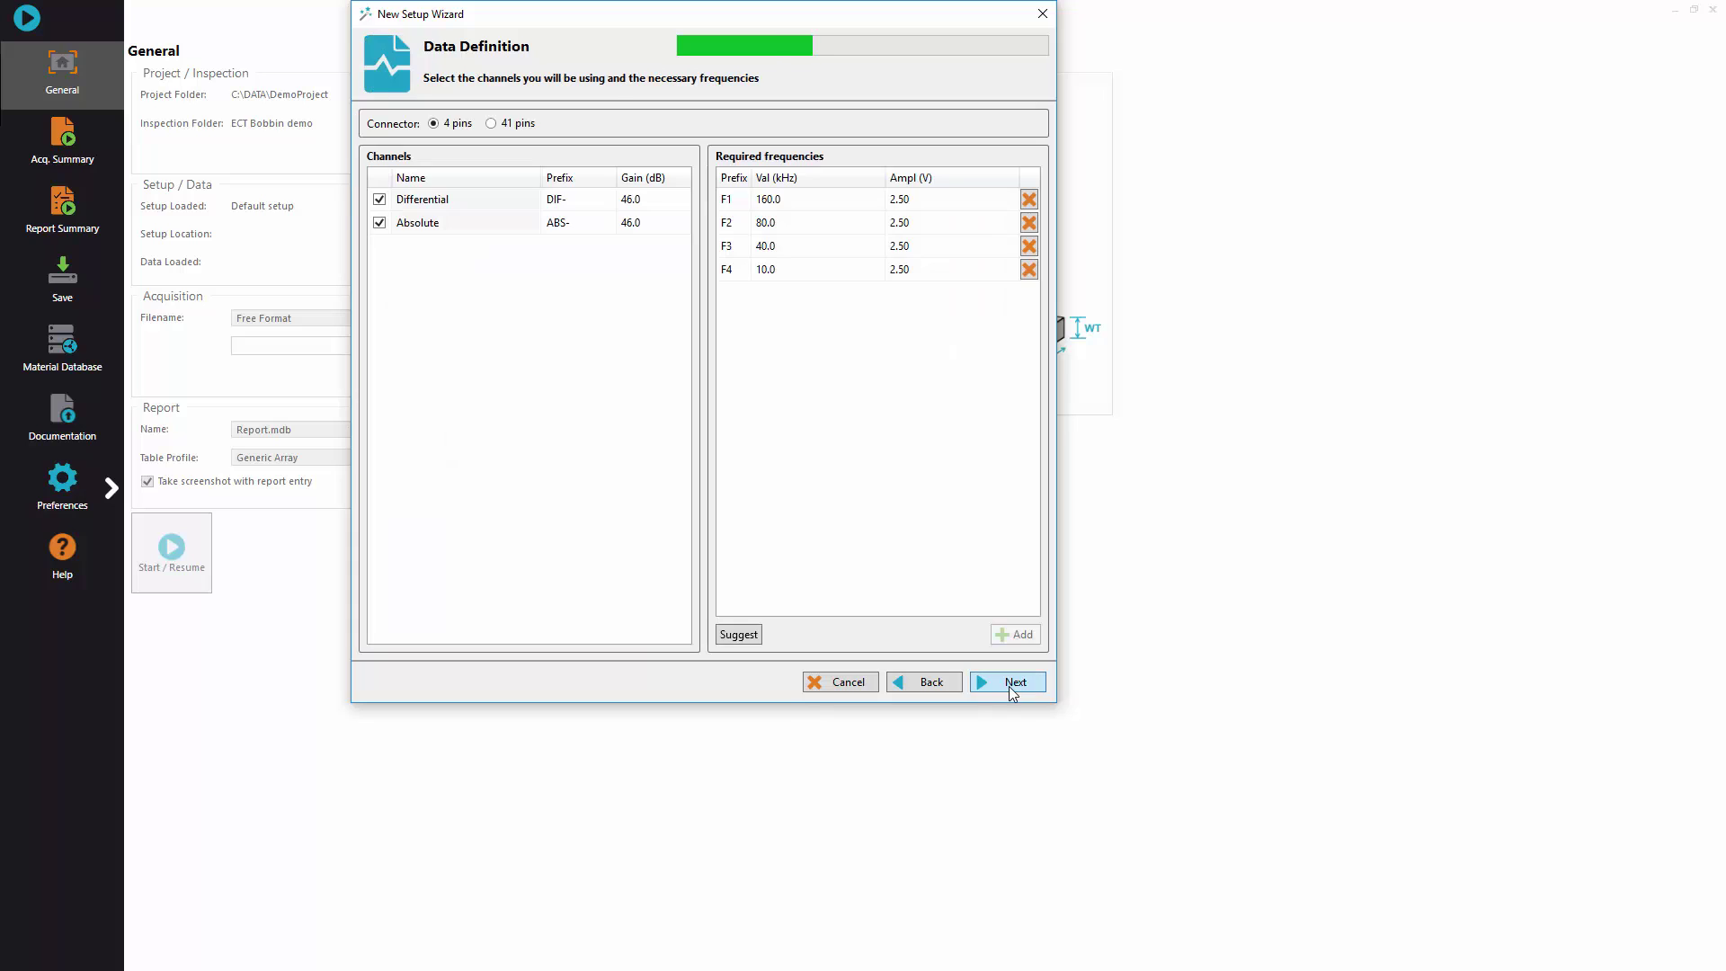
{"action": "left_click", "coordinate": [1009, 683]}
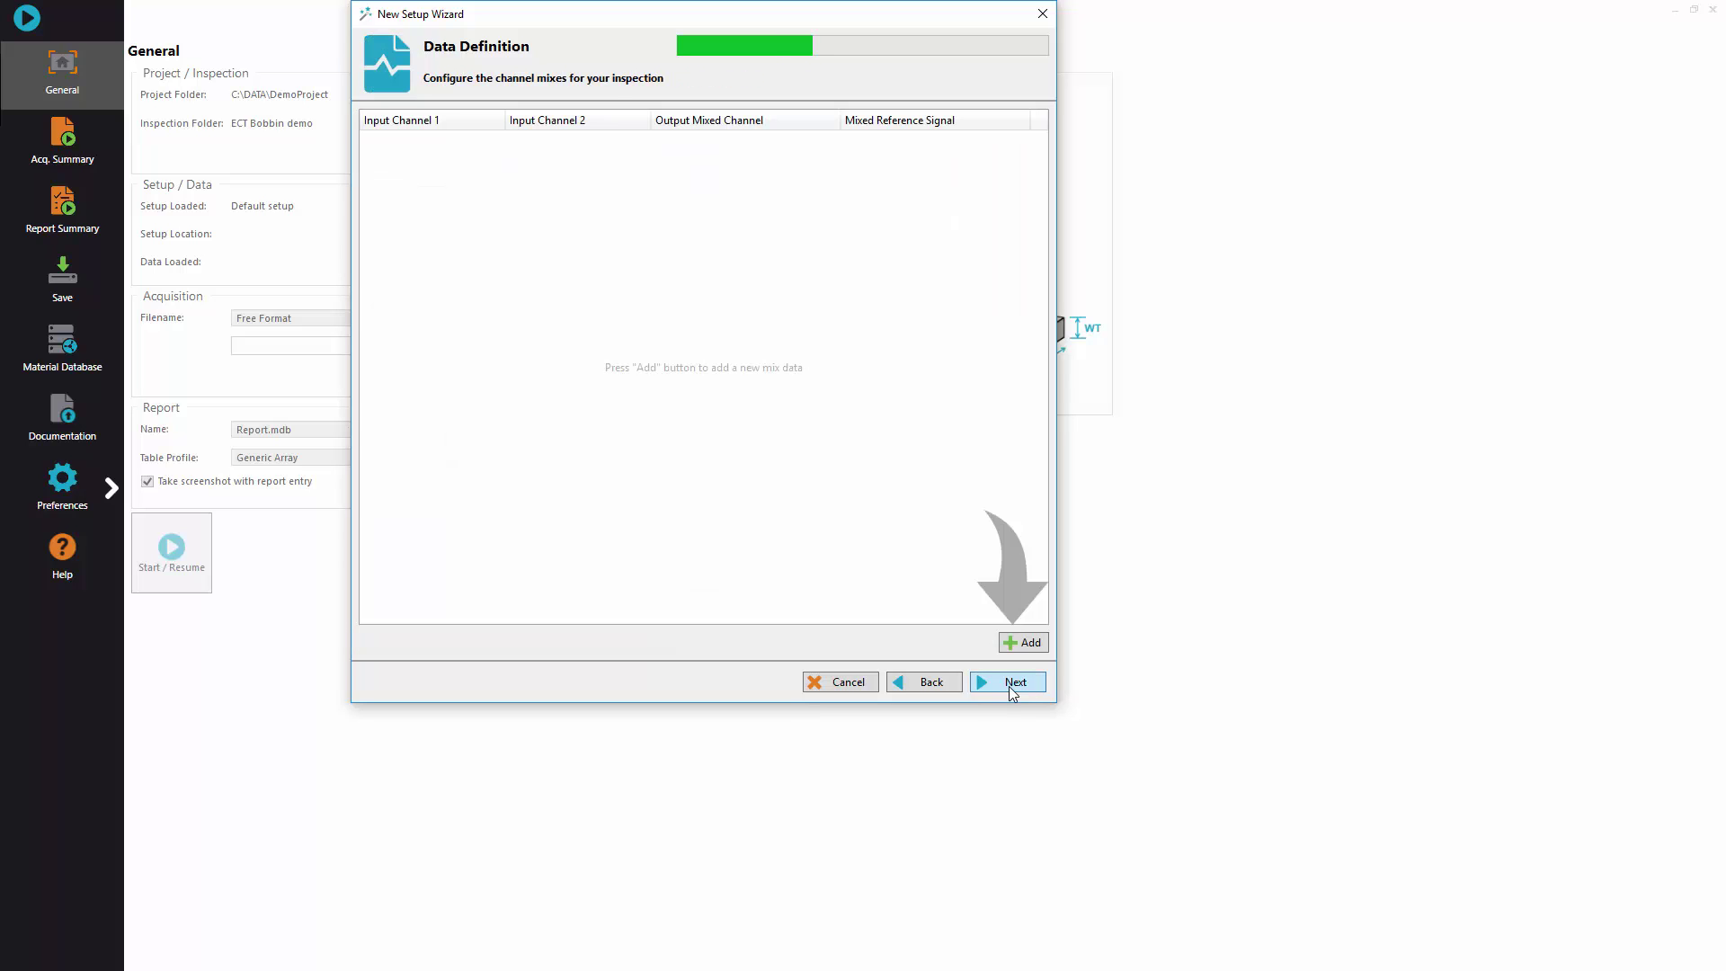
Step: Add a channel mix of DIF-F2 and DIF-F3 referenced to SUPPORT
{"action": "left_click", "coordinate": [1023, 642]}
{"action": "left_click", "coordinate": [446, 136]}
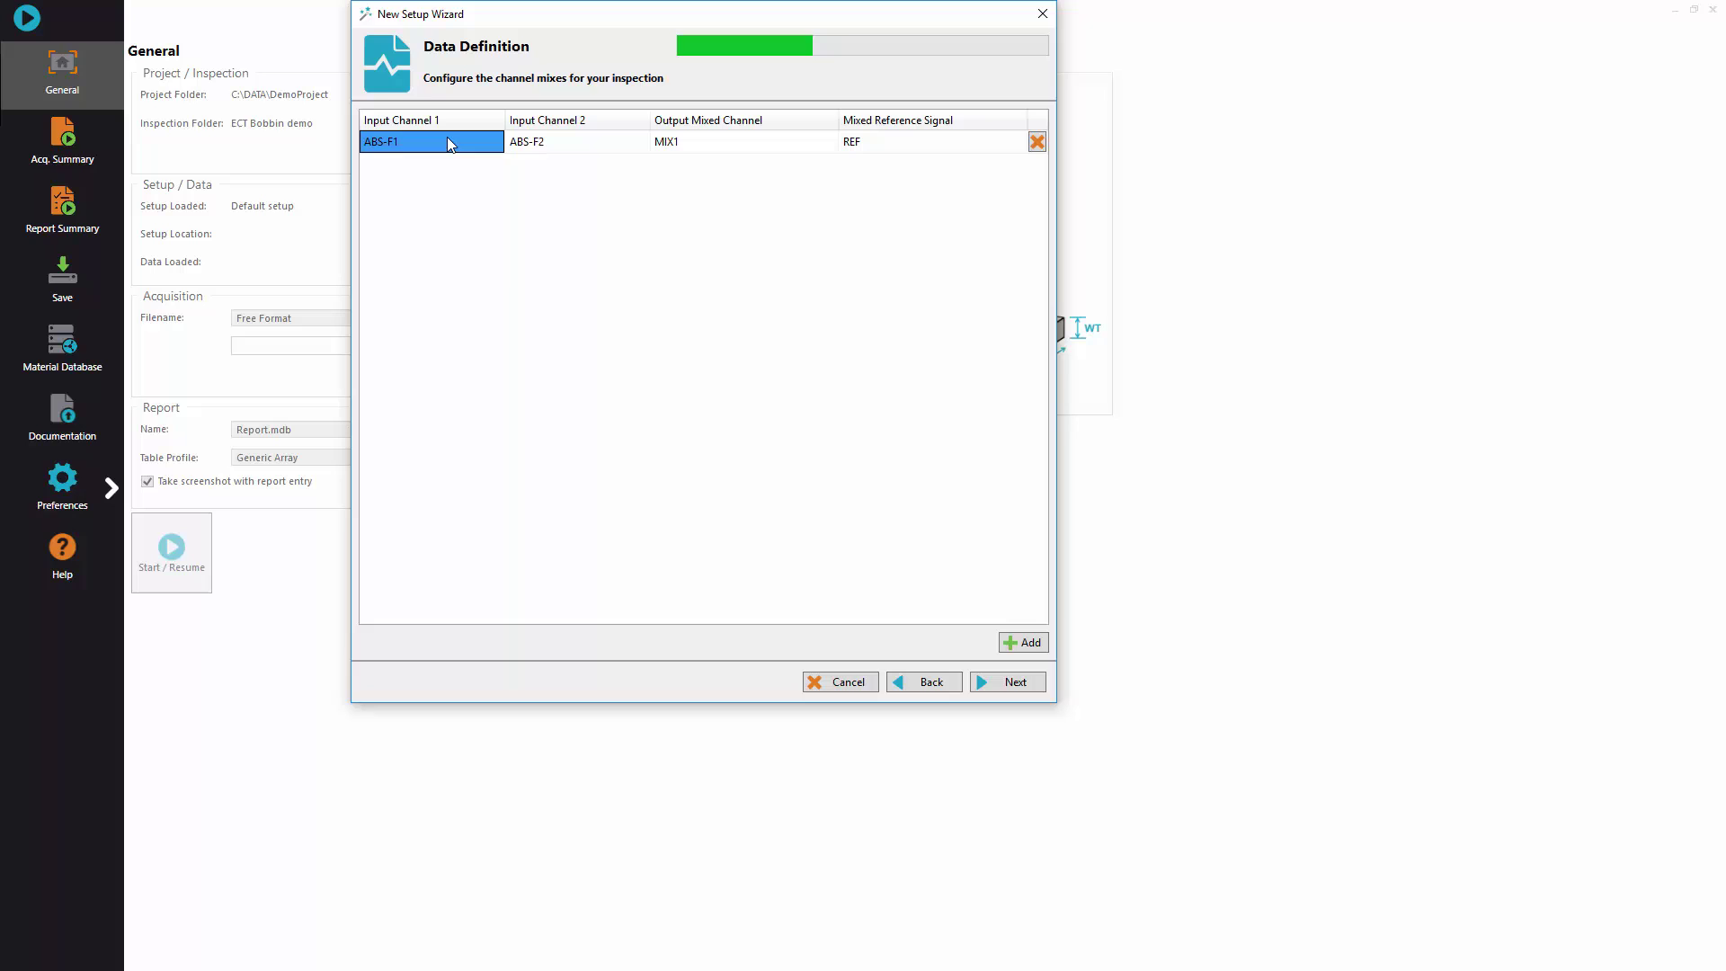
{"action": "left_click", "coordinate": [444, 141]}
{"action": "left_click", "coordinate": [416, 247]}
{"action": "left_click", "coordinate": [562, 140]}
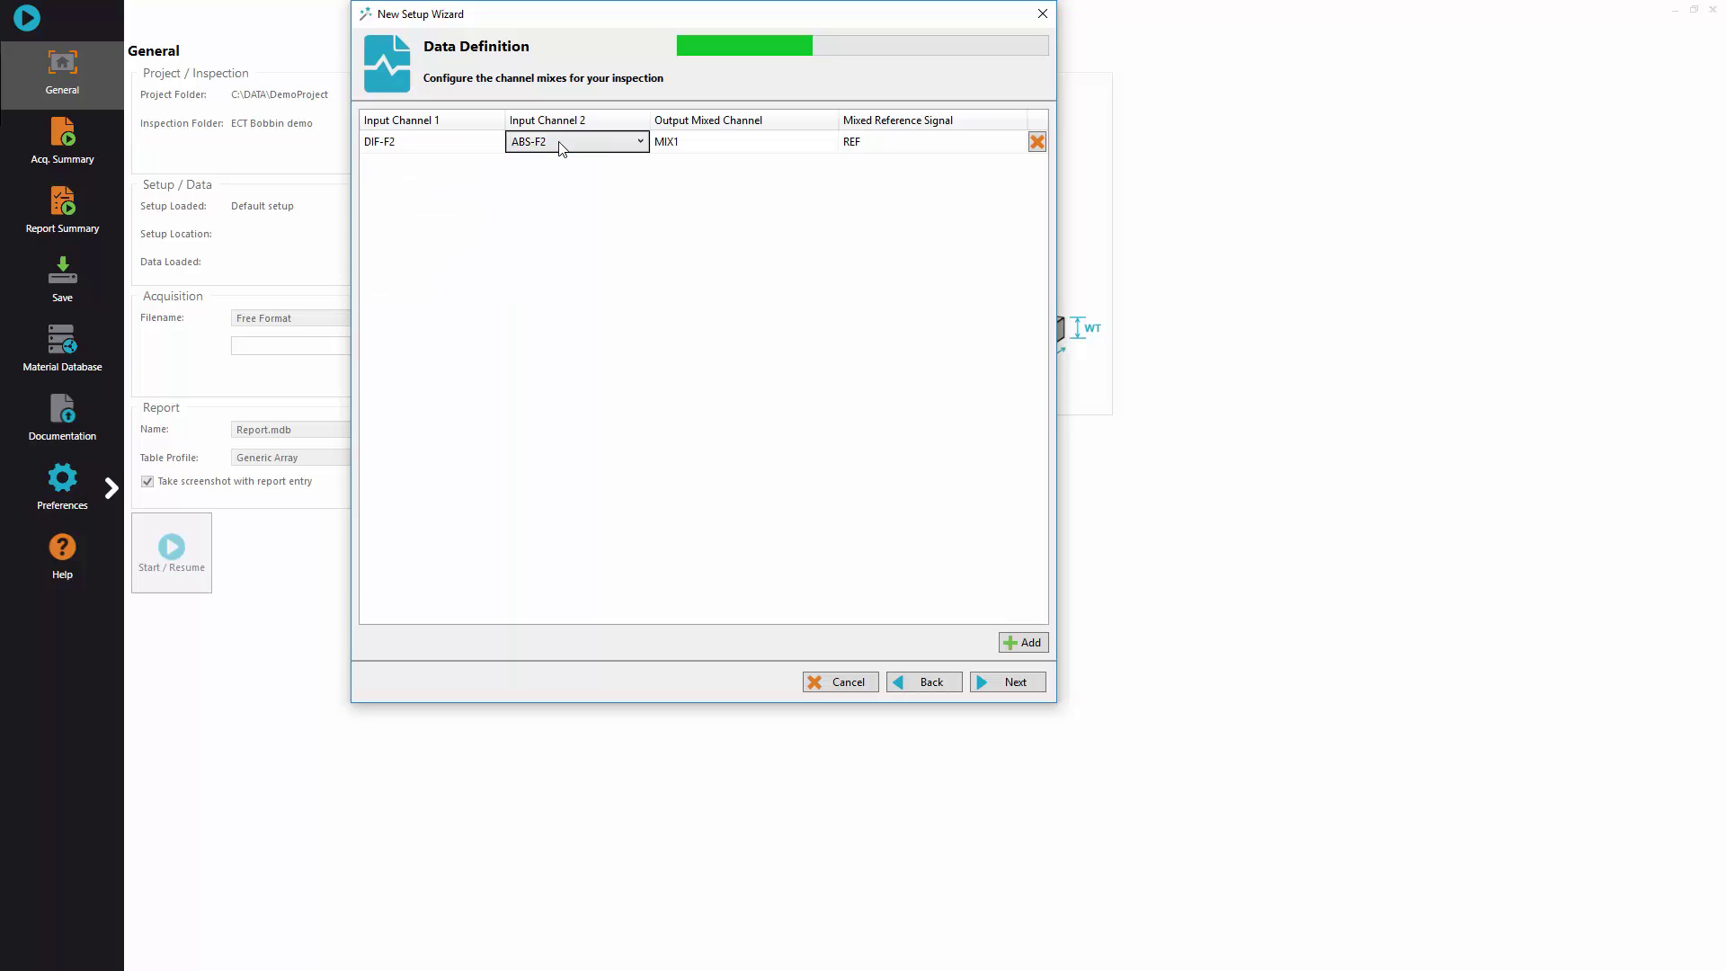
{"action": "left_click", "coordinate": [562, 144]}
{"action": "left_click", "coordinate": [559, 264]}
{"action": "left_click", "coordinate": [856, 149]}
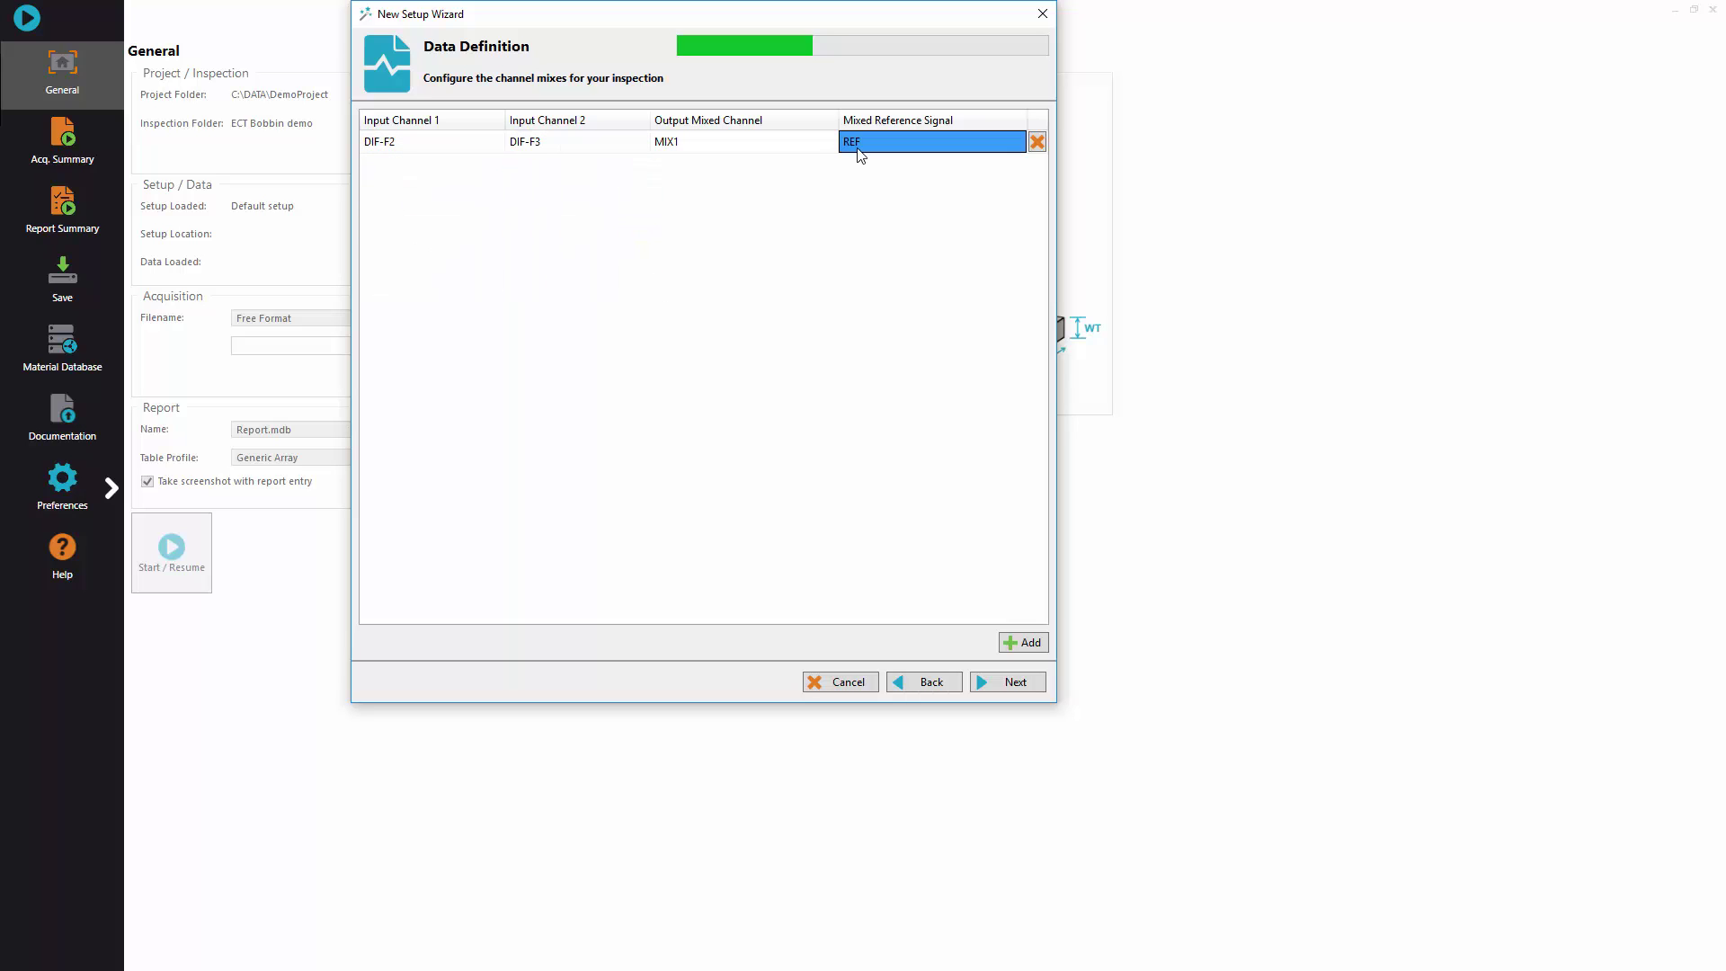
{"action": "type", "text": "SUPPORT"}
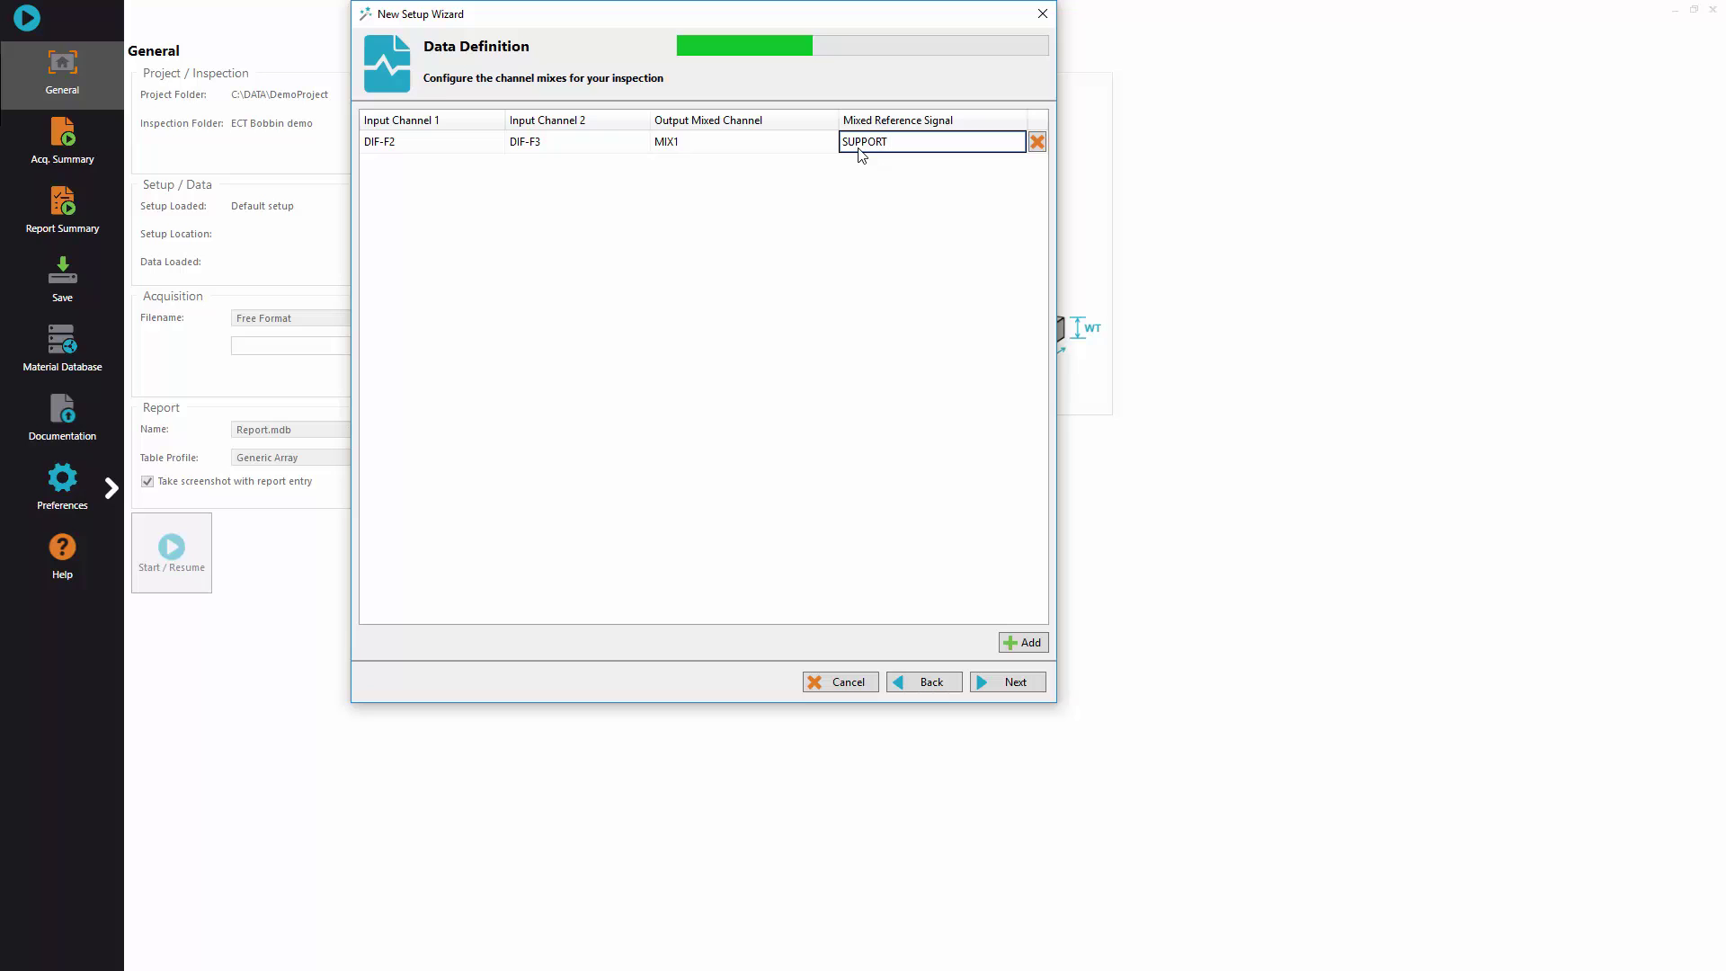
{"action": "left_click", "coordinate": [1015, 683]}
{"action": "left_click", "coordinate": [1015, 683]}
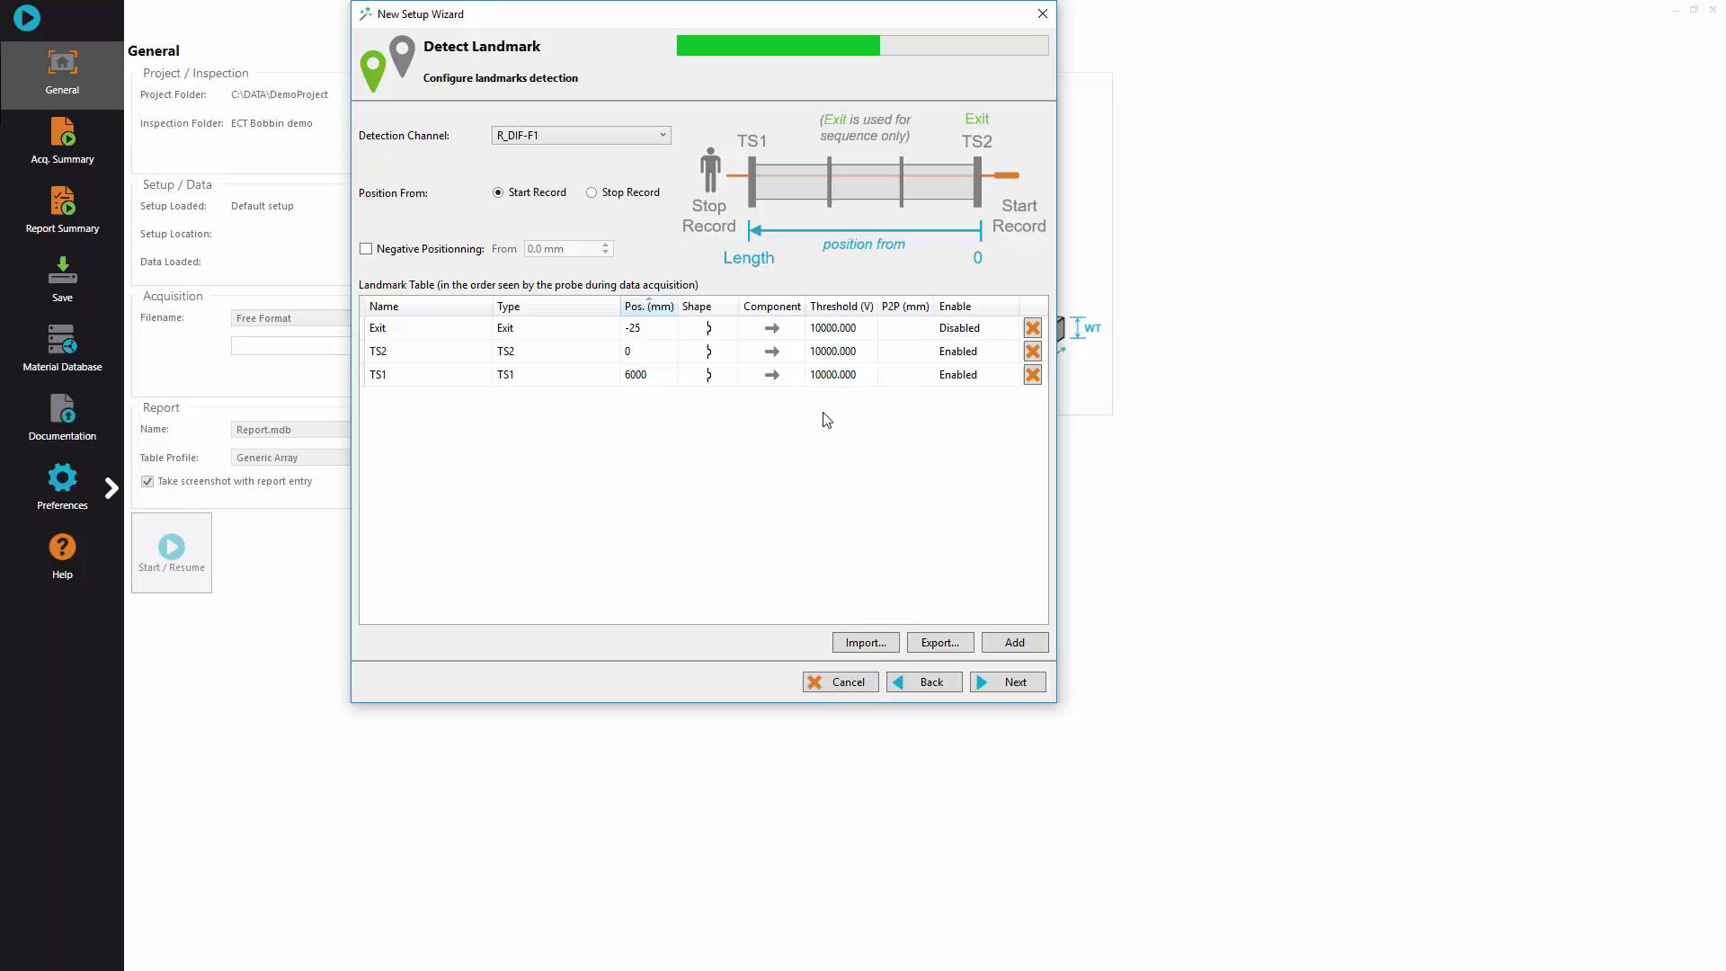
Step: Detect landmarks on R_ABS-F4, with positions measured from Stop Record
{"action": "left_click", "coordinate": [592, 193]}
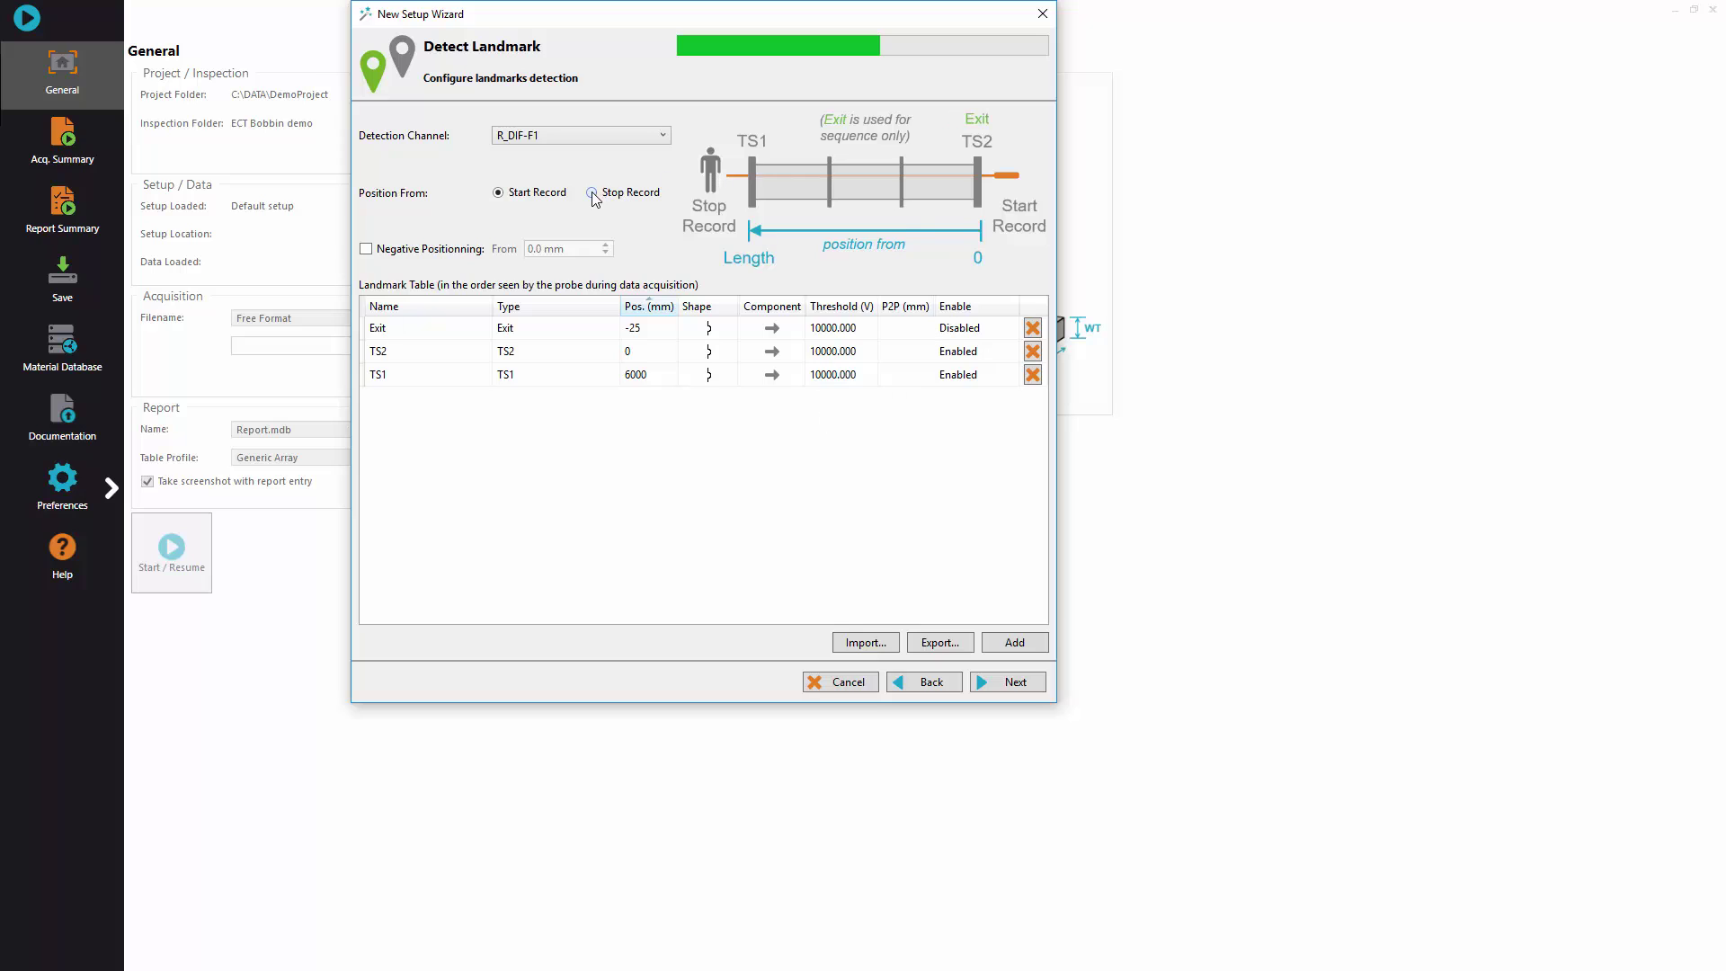
{"action": "left_click", "coordinate": [618, 136]}
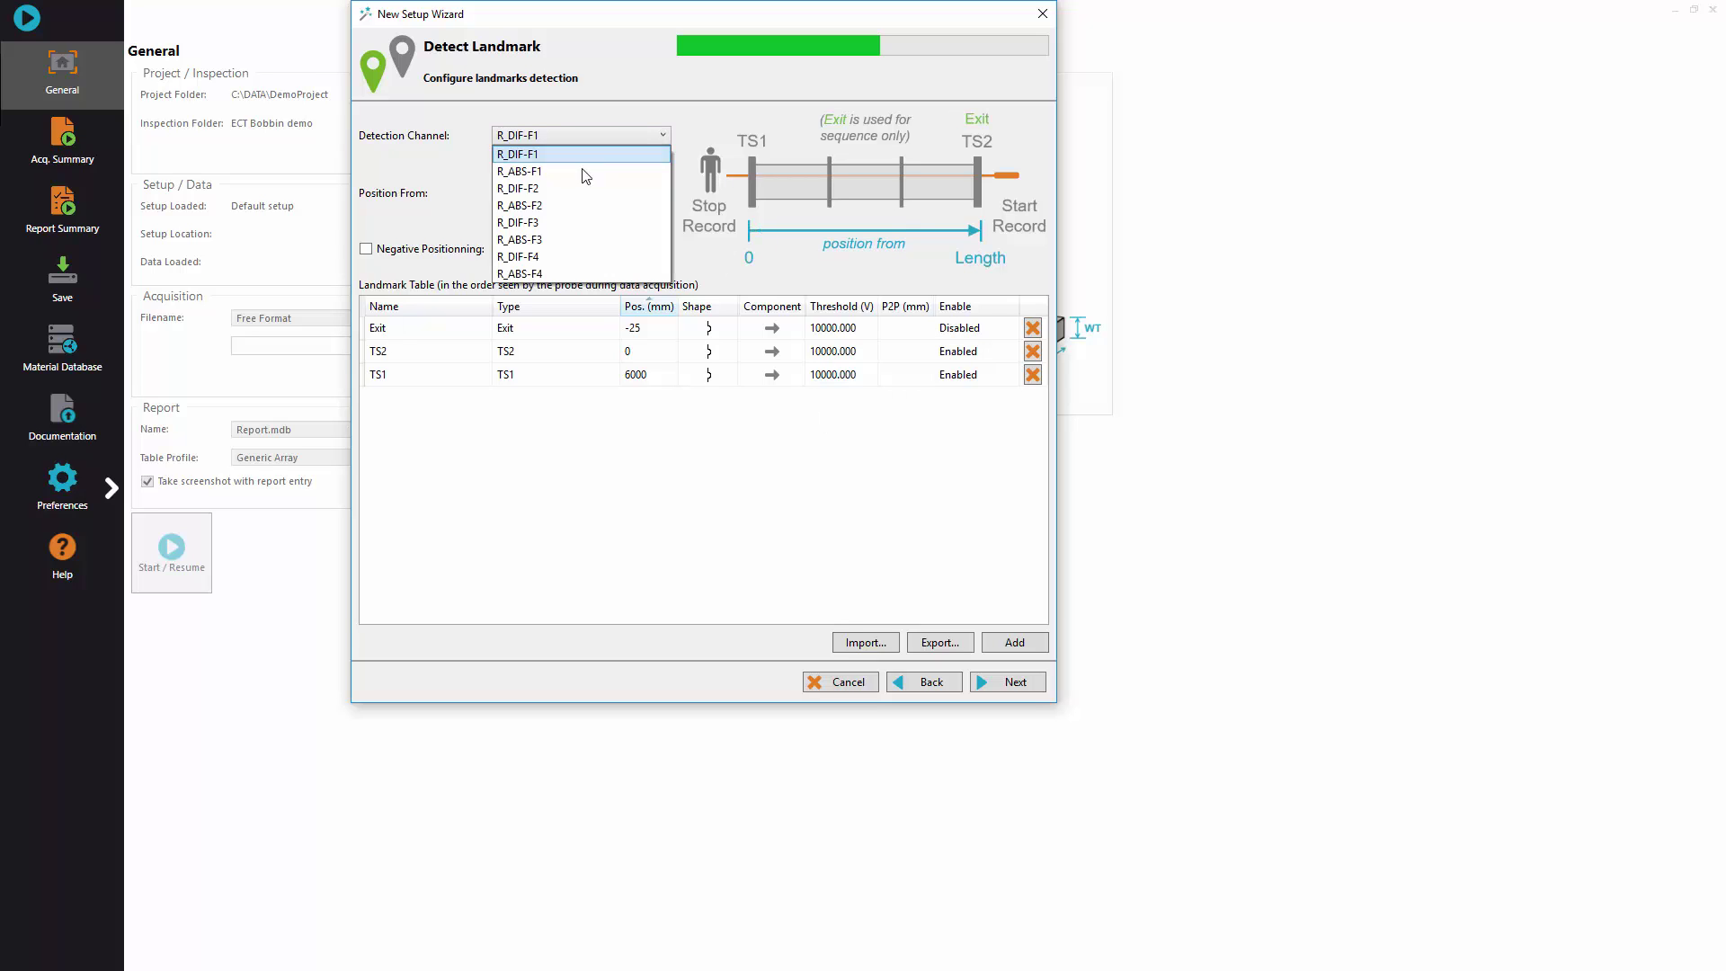
{"action": "left_click", "coordinate": [561, 275]}
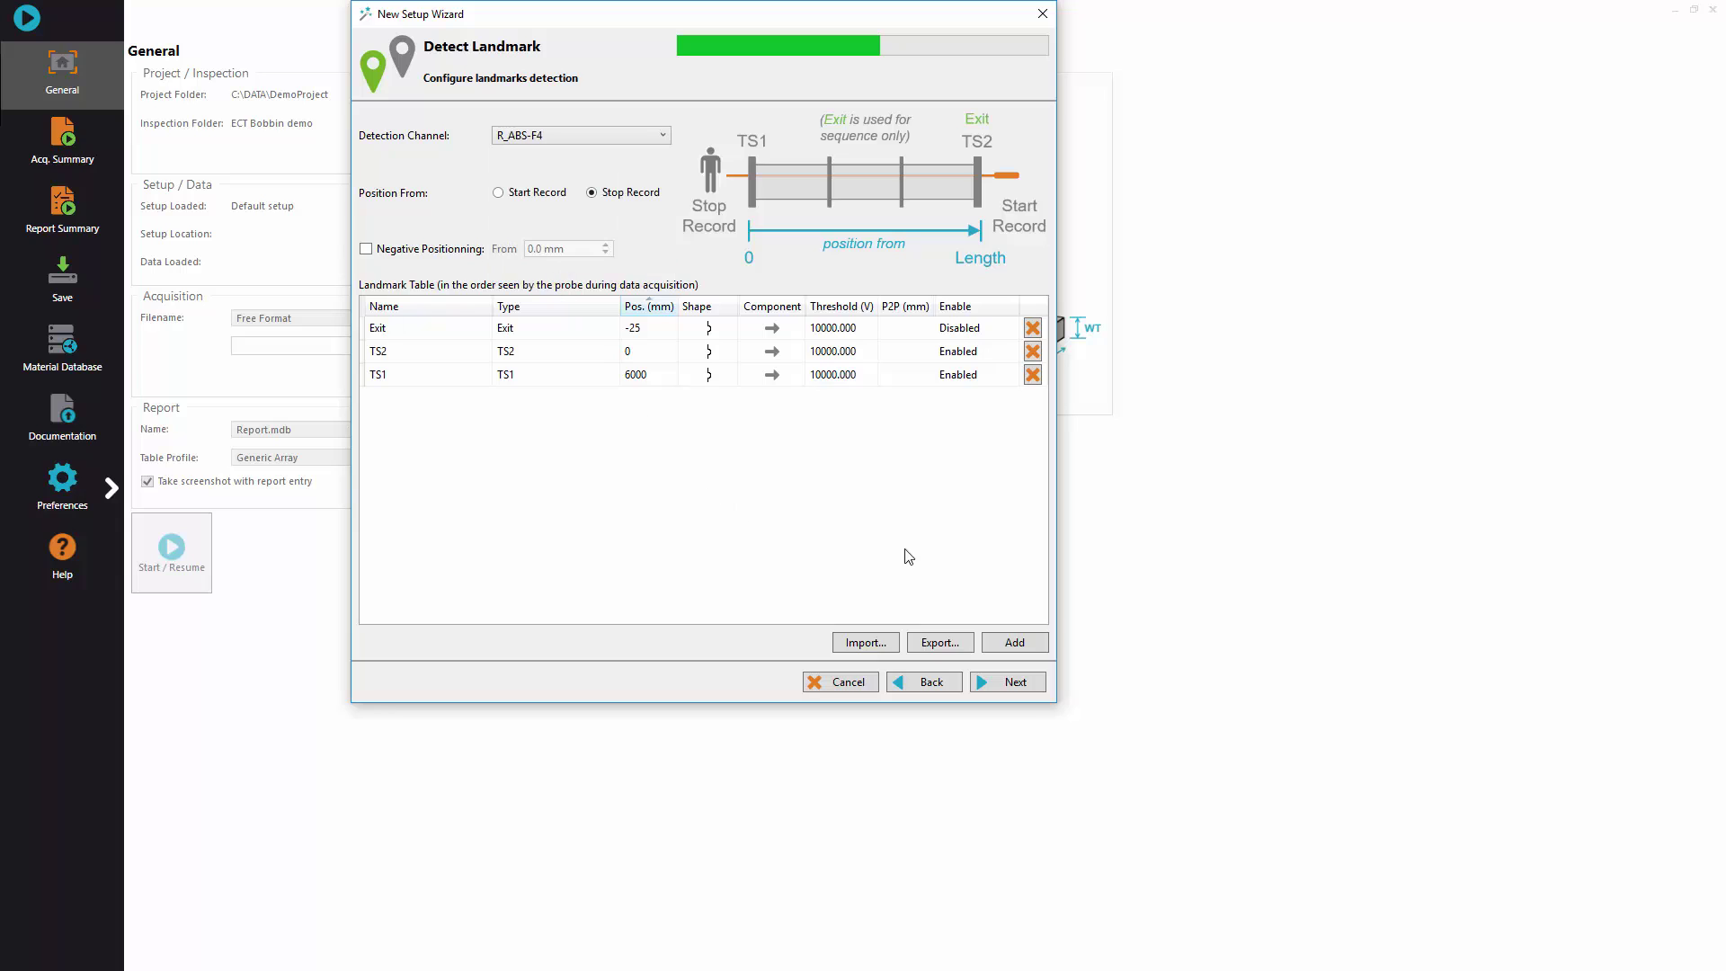
{"action": "left_click", "coordinate": [1012, 685]}
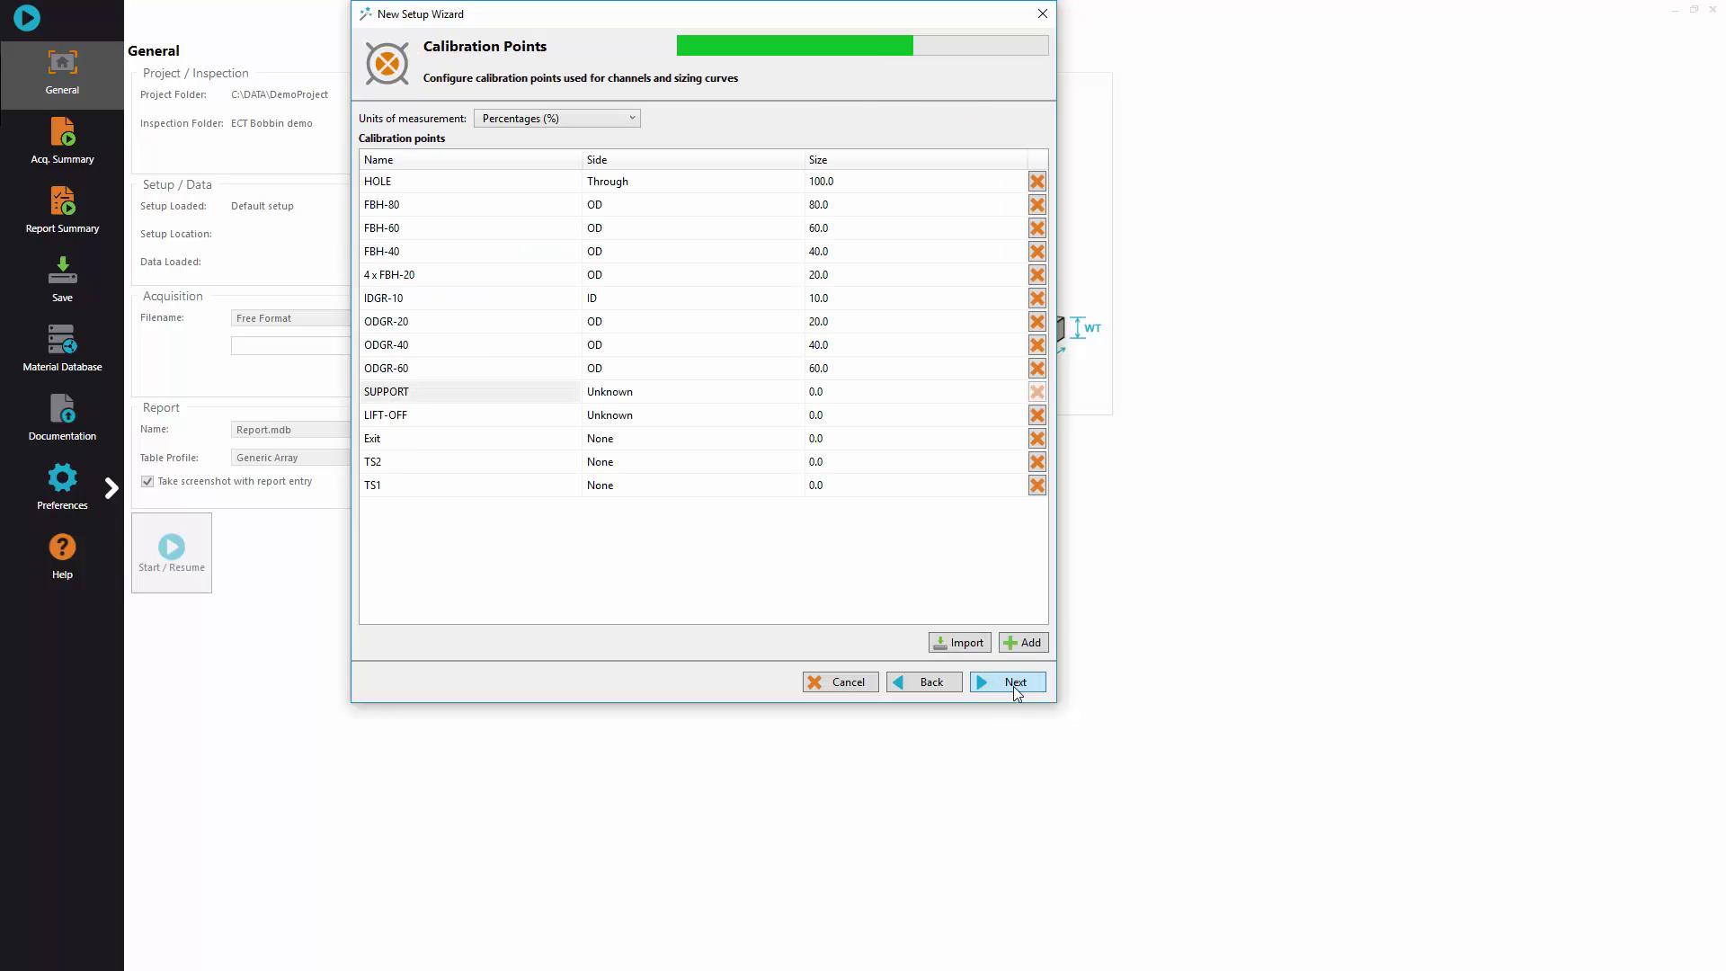
Step: Keep the default calibration, sizing curve and indication code settings
{"action": "left_click", "coordinate": [1014, 685]}
{"action": "left_click", "coordinate": [1014, 685]}
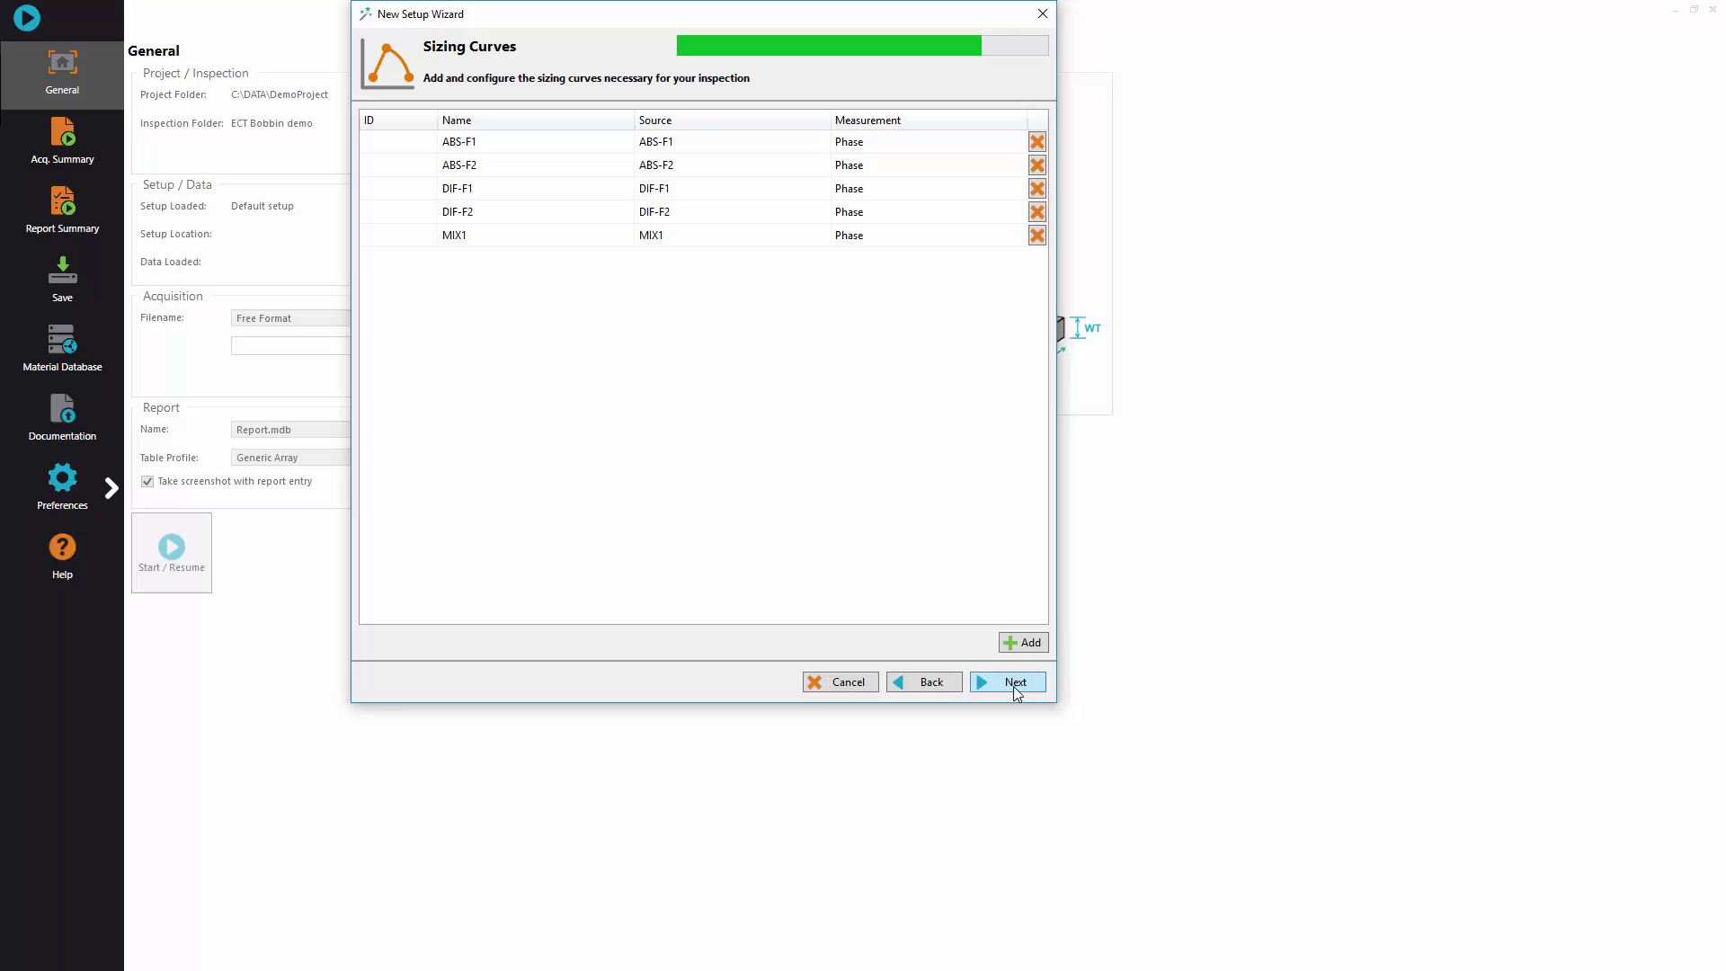
{"action": "left_click", "coordinate": [1014, 685]}
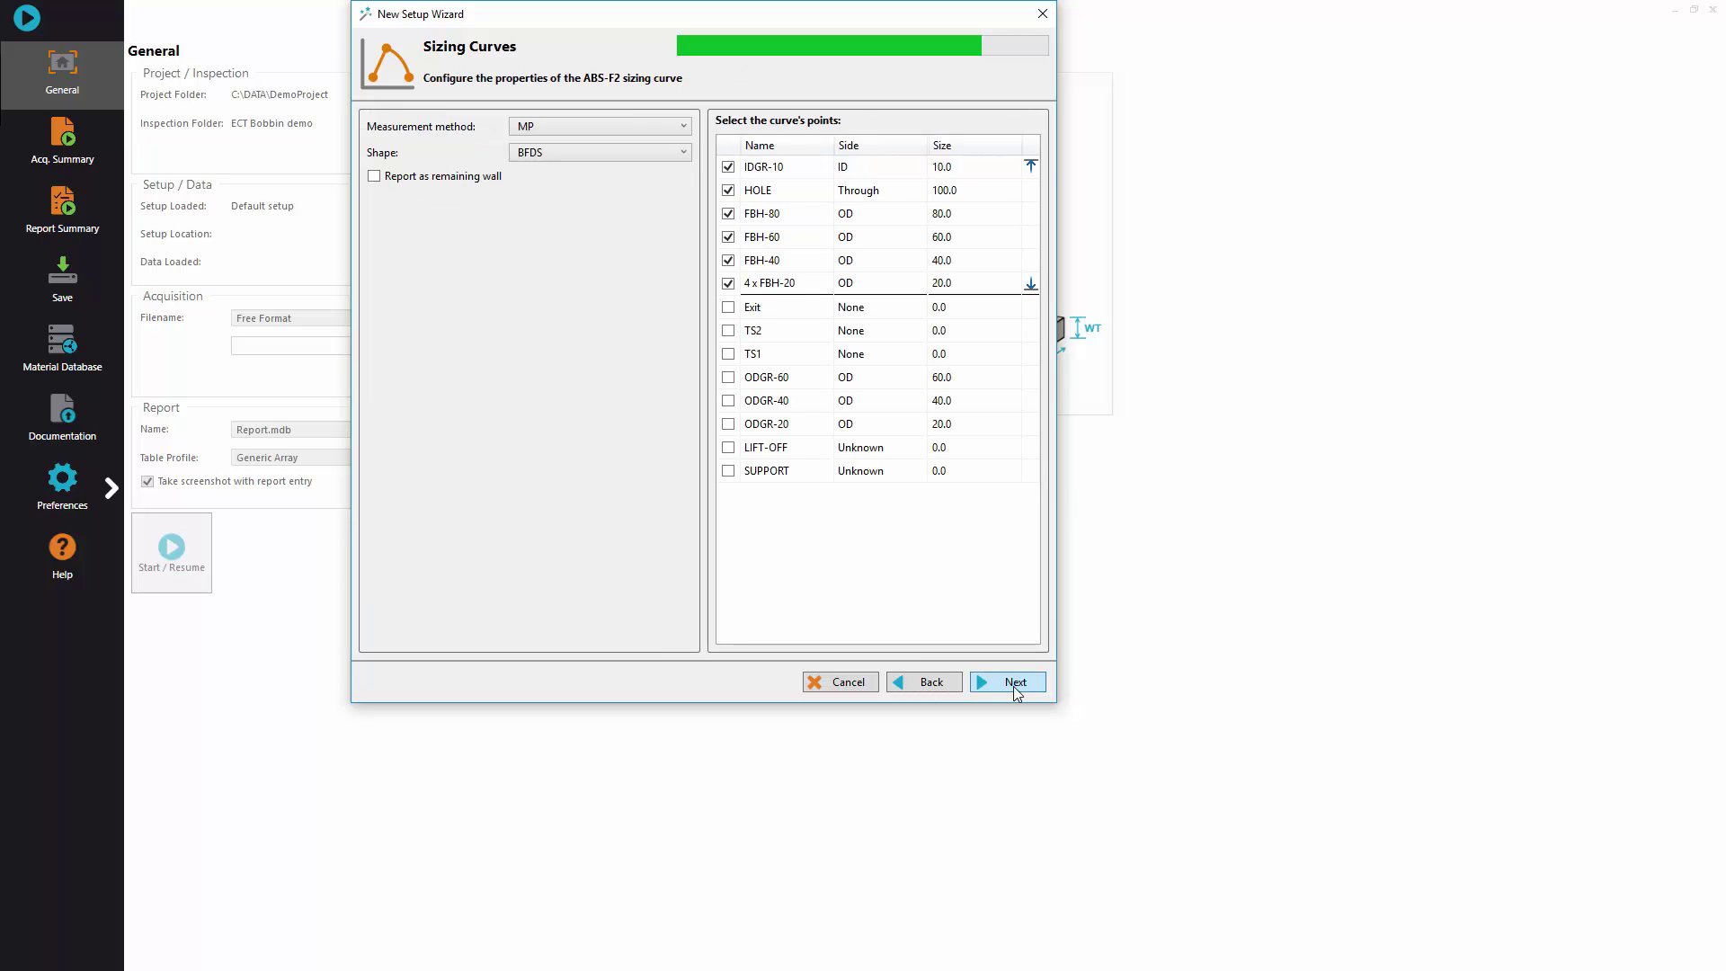
{"action": "left_click", "coordinate": [1016, 691]}
{"action": "left_click", "coordinate": [1014, 685]}
{"action": "left_click", "coordinate": [1014, 685]}
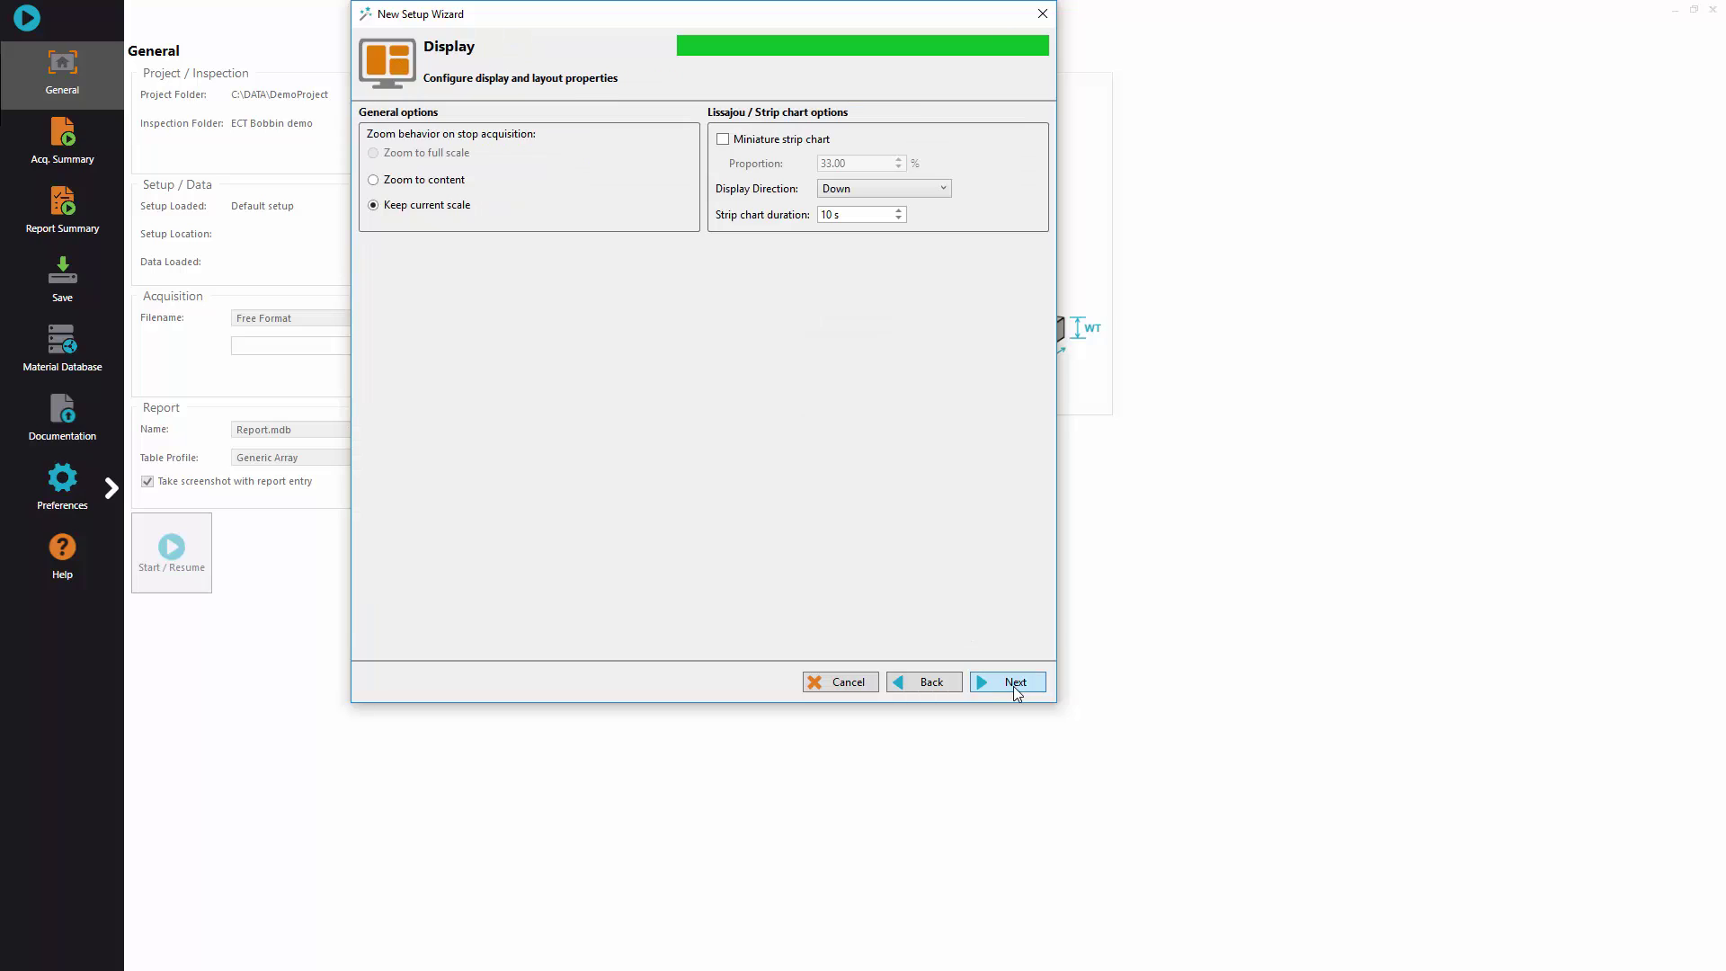
Step: Enable the miniature strip chart and all layouts, defaulting to 2 strip charts/4 Lissajous, and finish
{"action": "left_click", "coordinate": [850, 216]}
{"action": "left_click", "coordinate": [725, 141]}
{"action": "left_click", "coordinate": [1017, 681]}
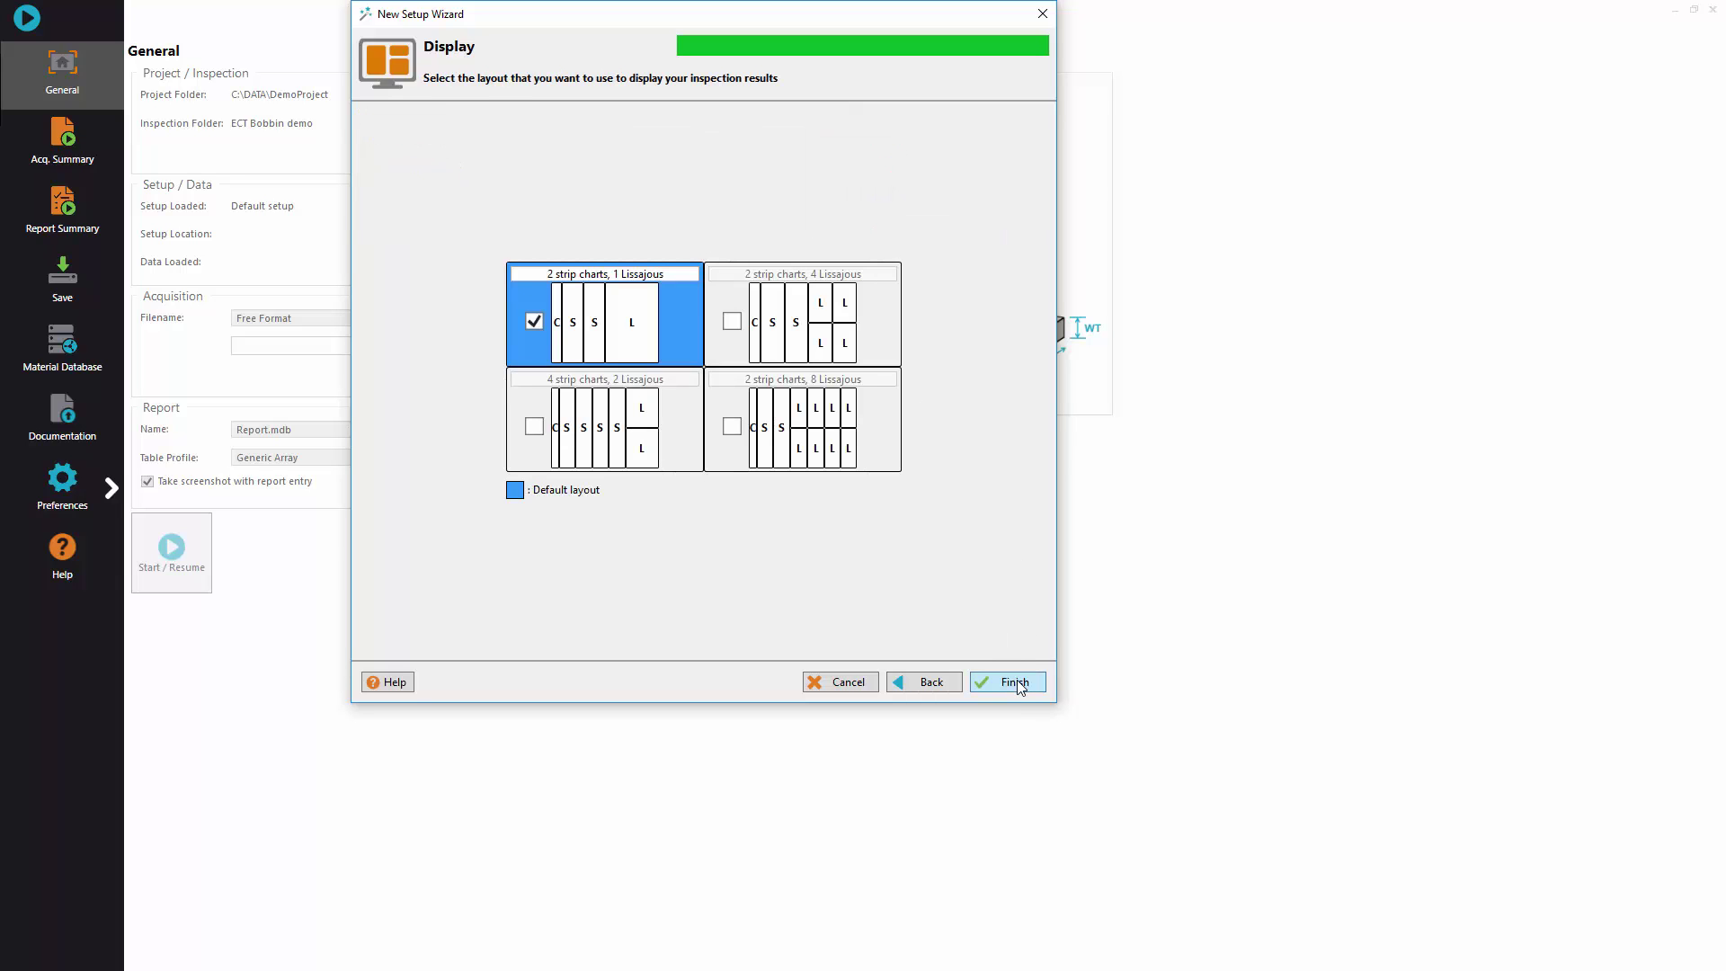
{"action": "left_click", "coordinate": [731, 322]}
{"action": "left_click", "coordinate": [534, 426]}
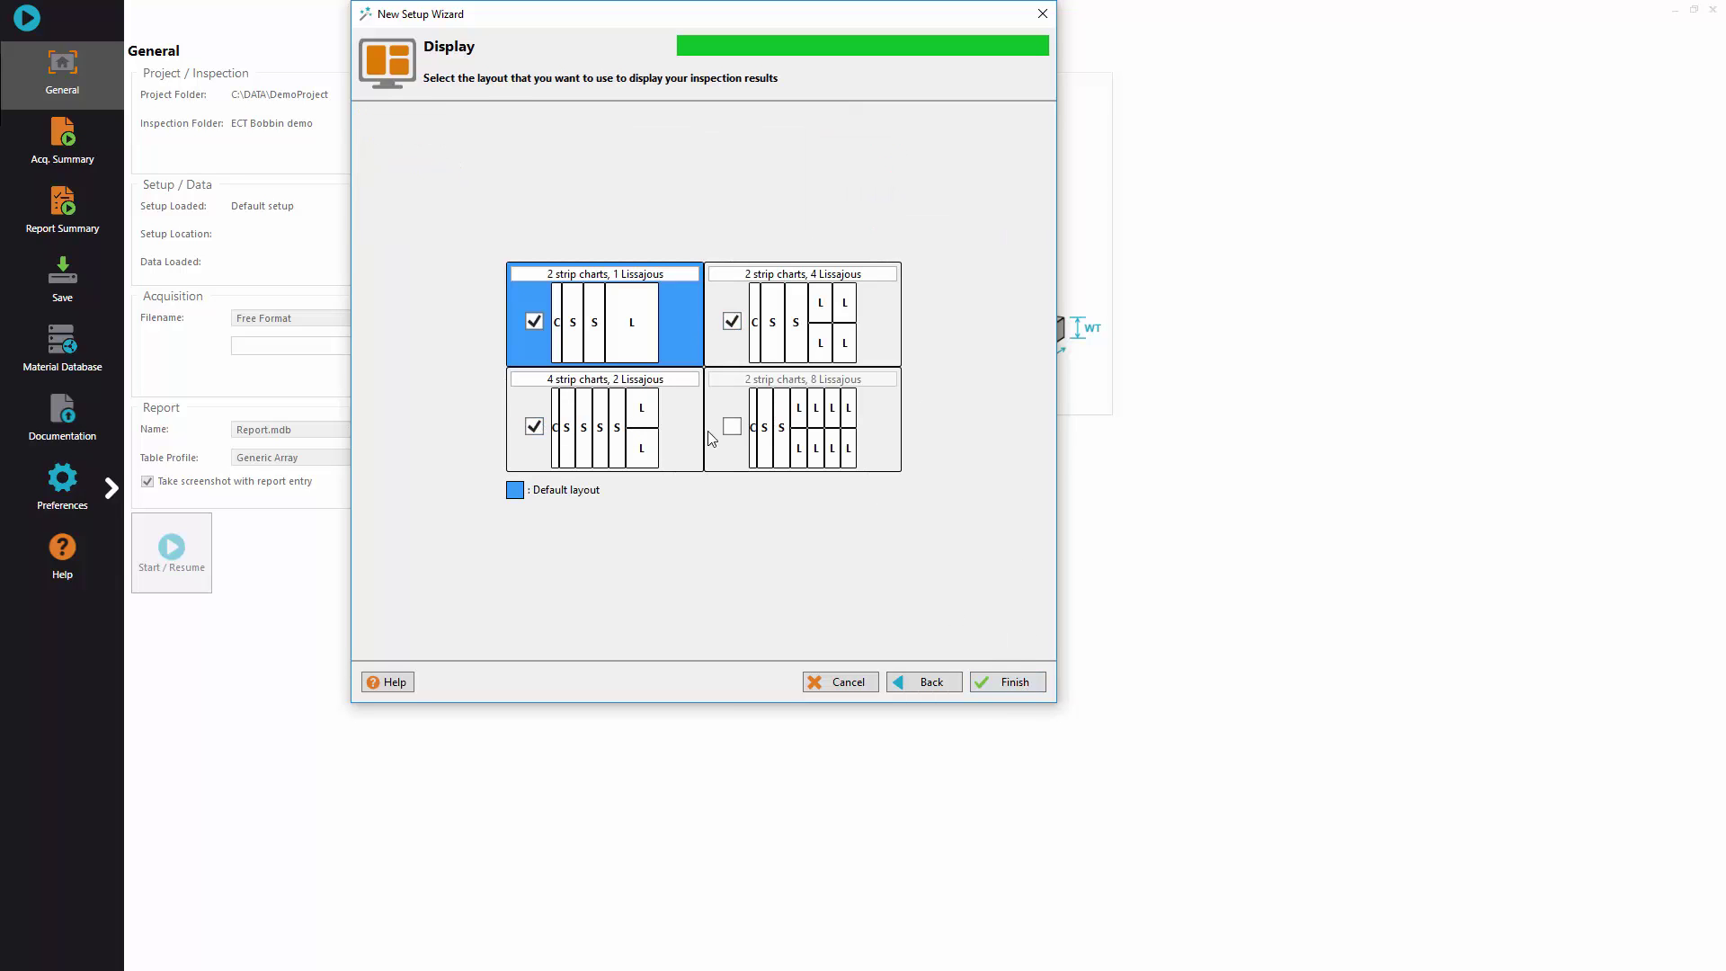
{"action": "left_click", "coordinate": [732, 426]}
{"action": "left_click", "coordinate": [814, 352]}
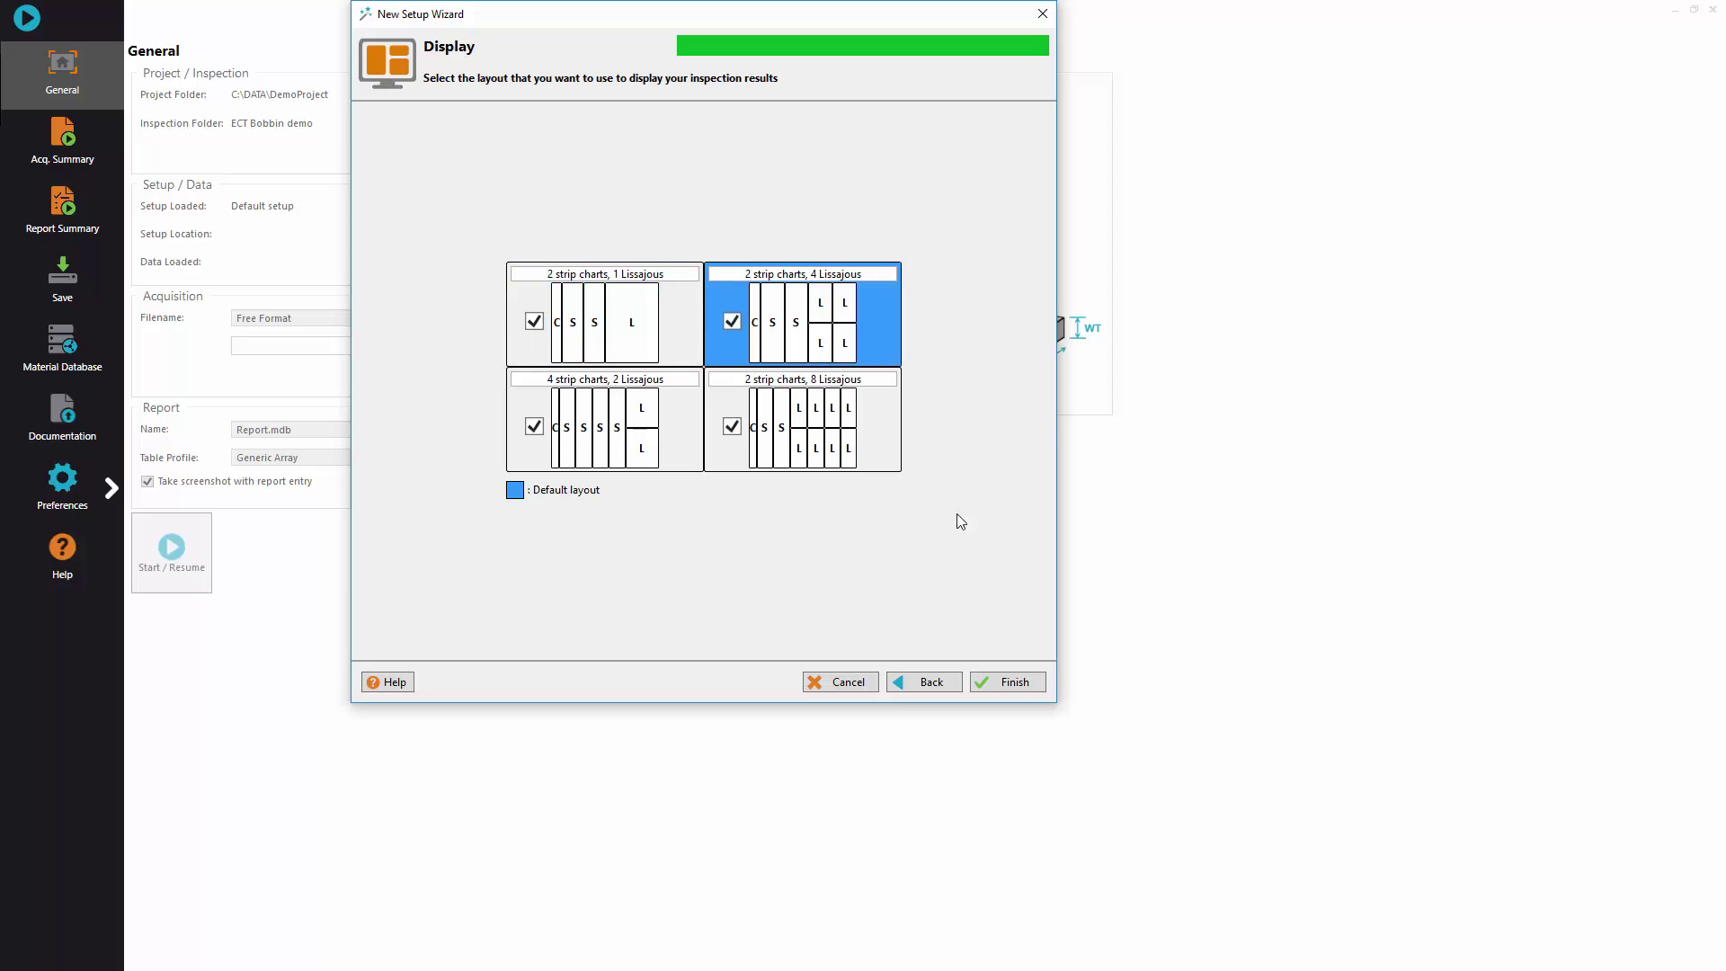
{"action": "left_click", "coordinate": [1016, 682]}
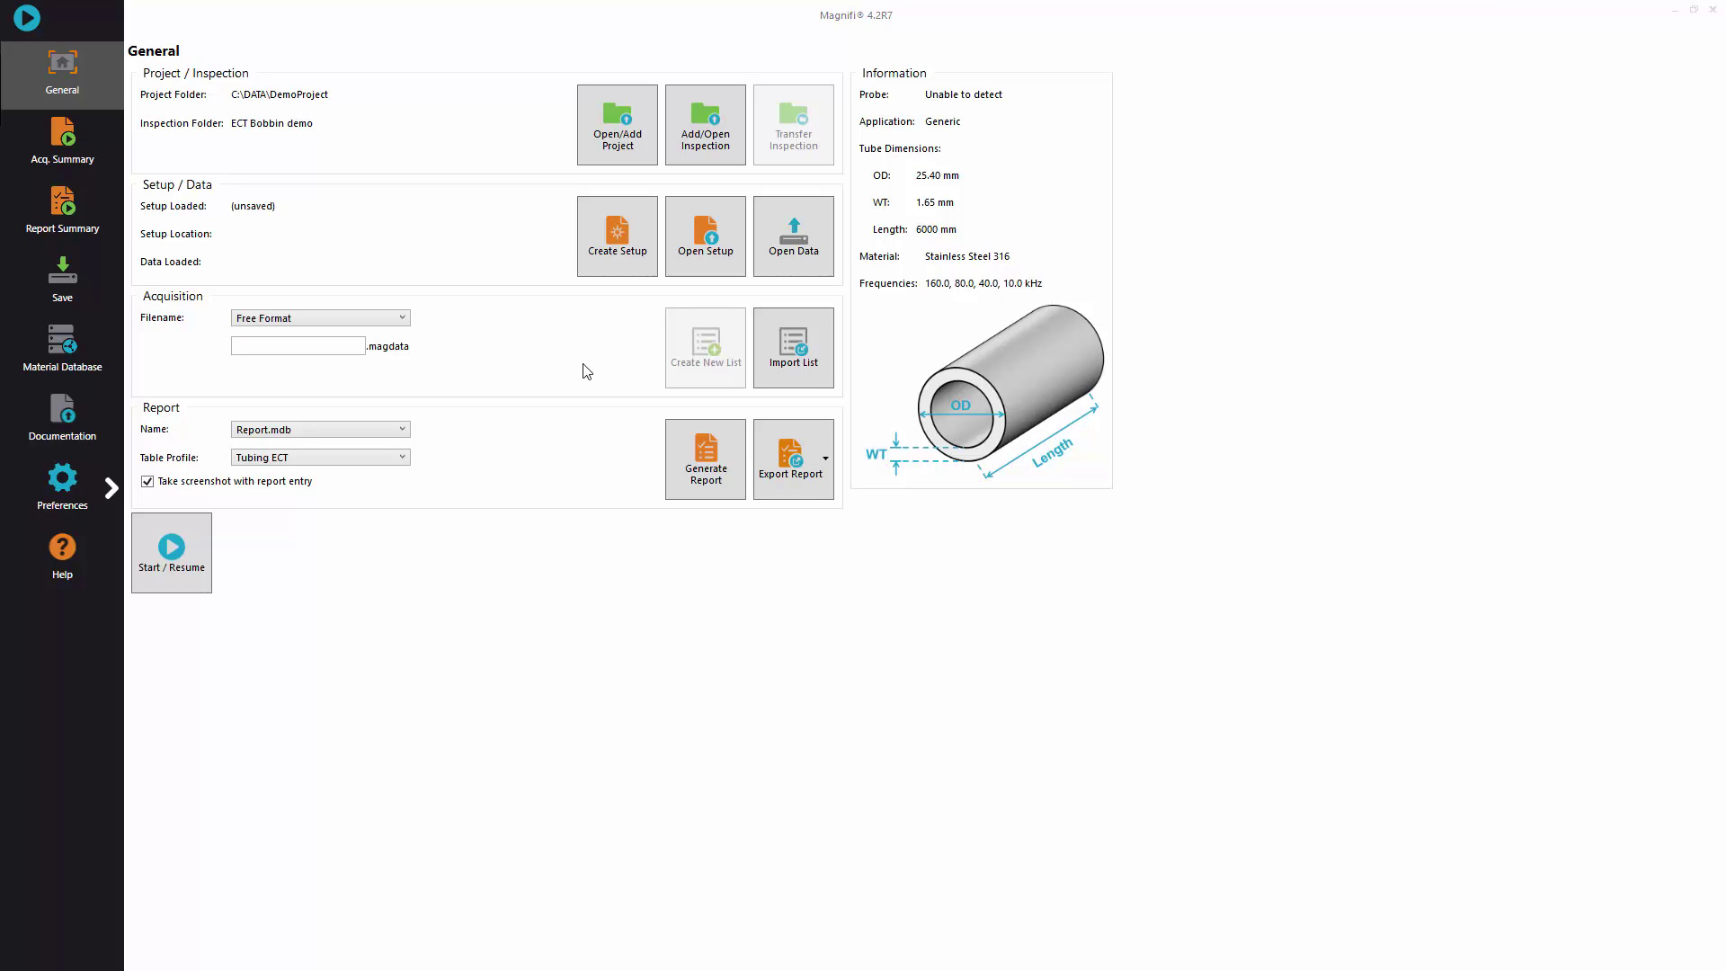
Step: Set acquisition filenames to the Zone, Row, Col format with zone A
{"action": "left_click", "coordinate": [401, 319]}
{"action": "left_click", "coordinate": [308, 386]}
{"action": "left_click", "coordinate": [309, 347]}
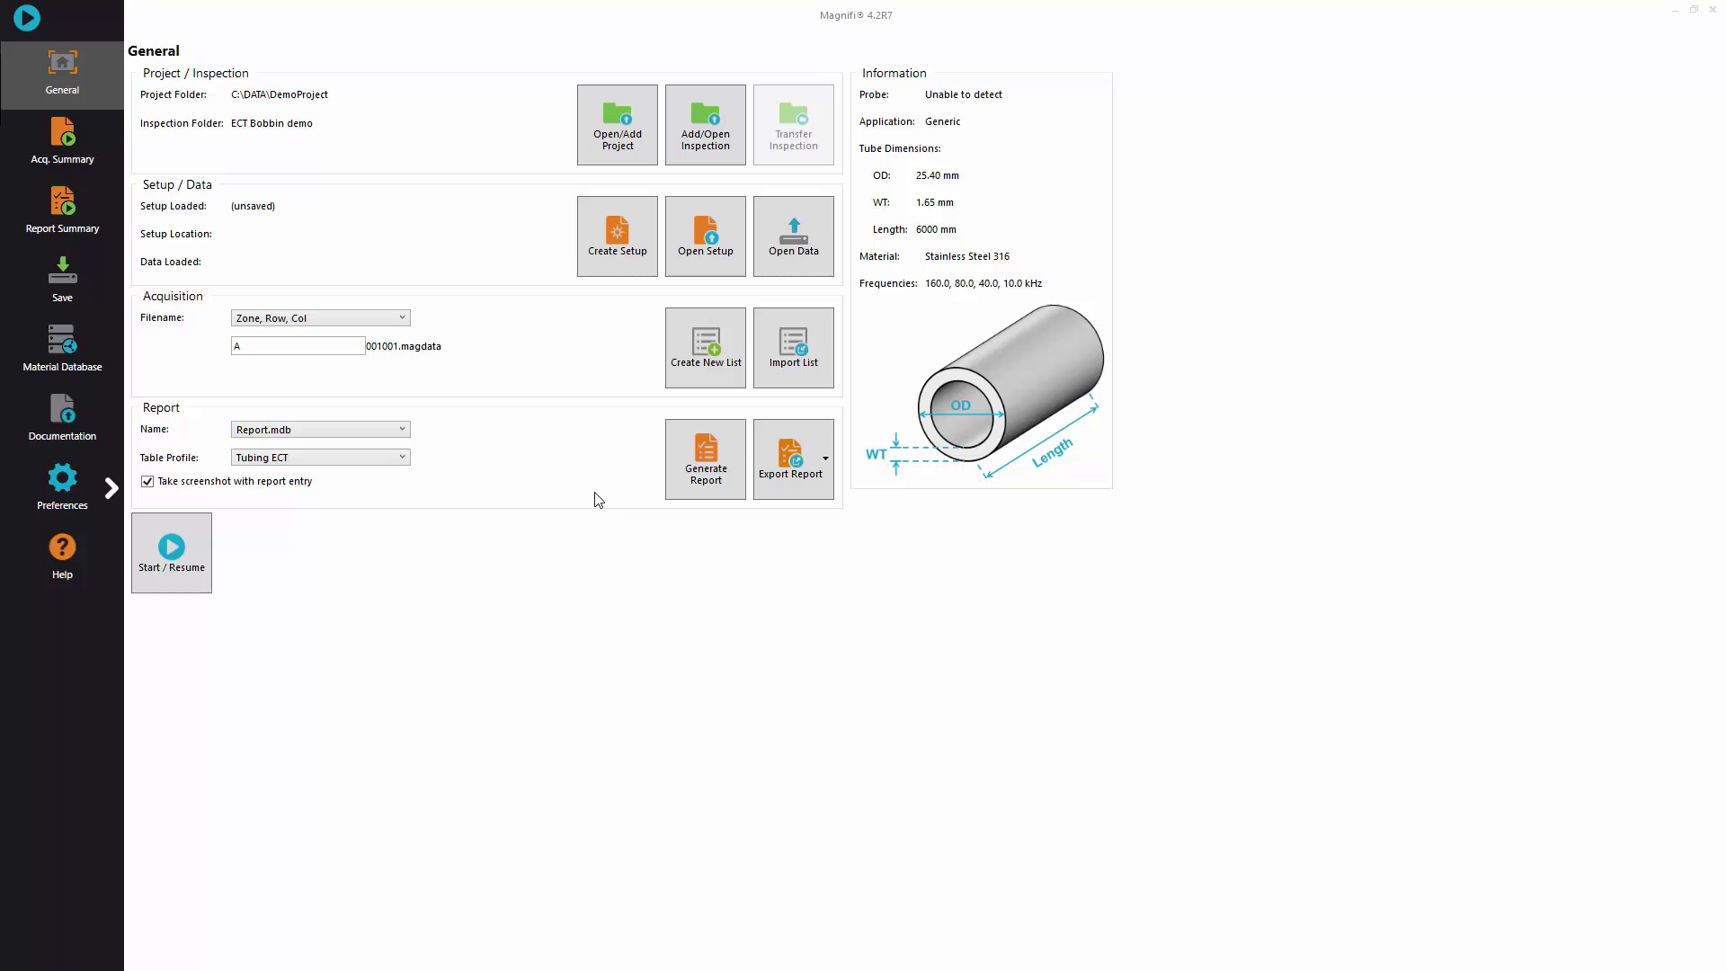
Step: Set the component to 5 rows in the File List Creator
{"action": "left_click", "coordinate": [720, 357]}
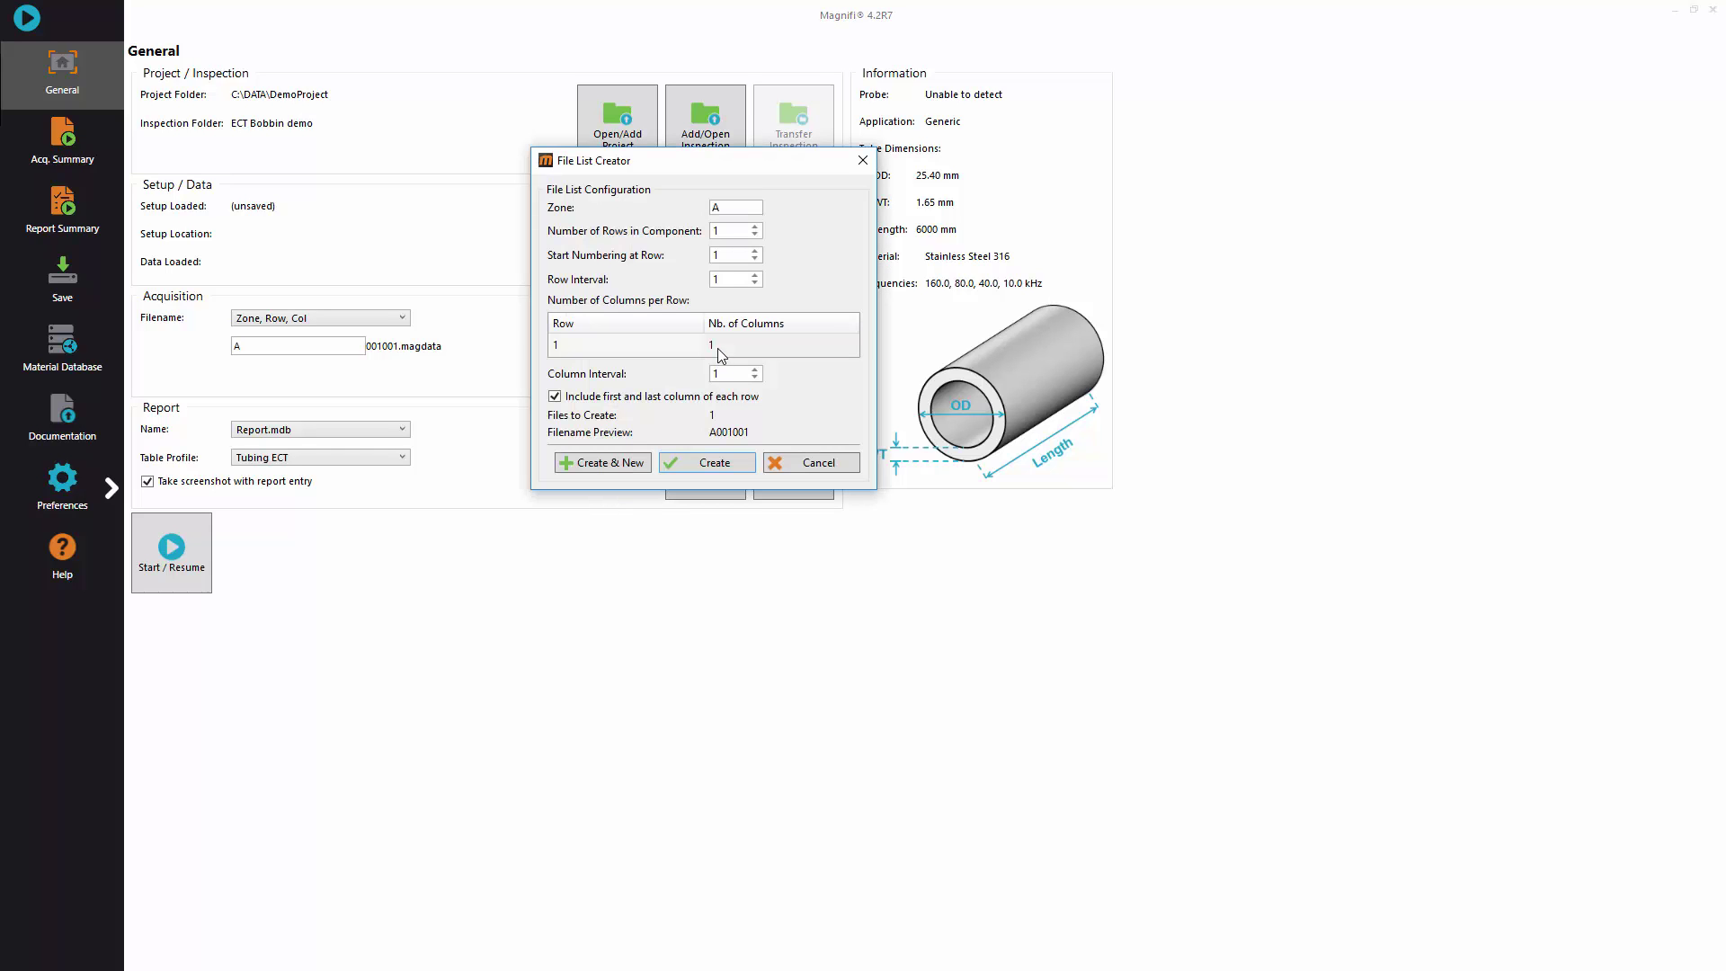
{"action": "left_click", "coordinate": [736, 235]}
{"action": "type", "text": "5"}
Step: Give rows 1–5 column counts of 3, 5, 7, 5 and 3, and create the 23 files
{"action": "left_click", "coordinate": [738, 279]}
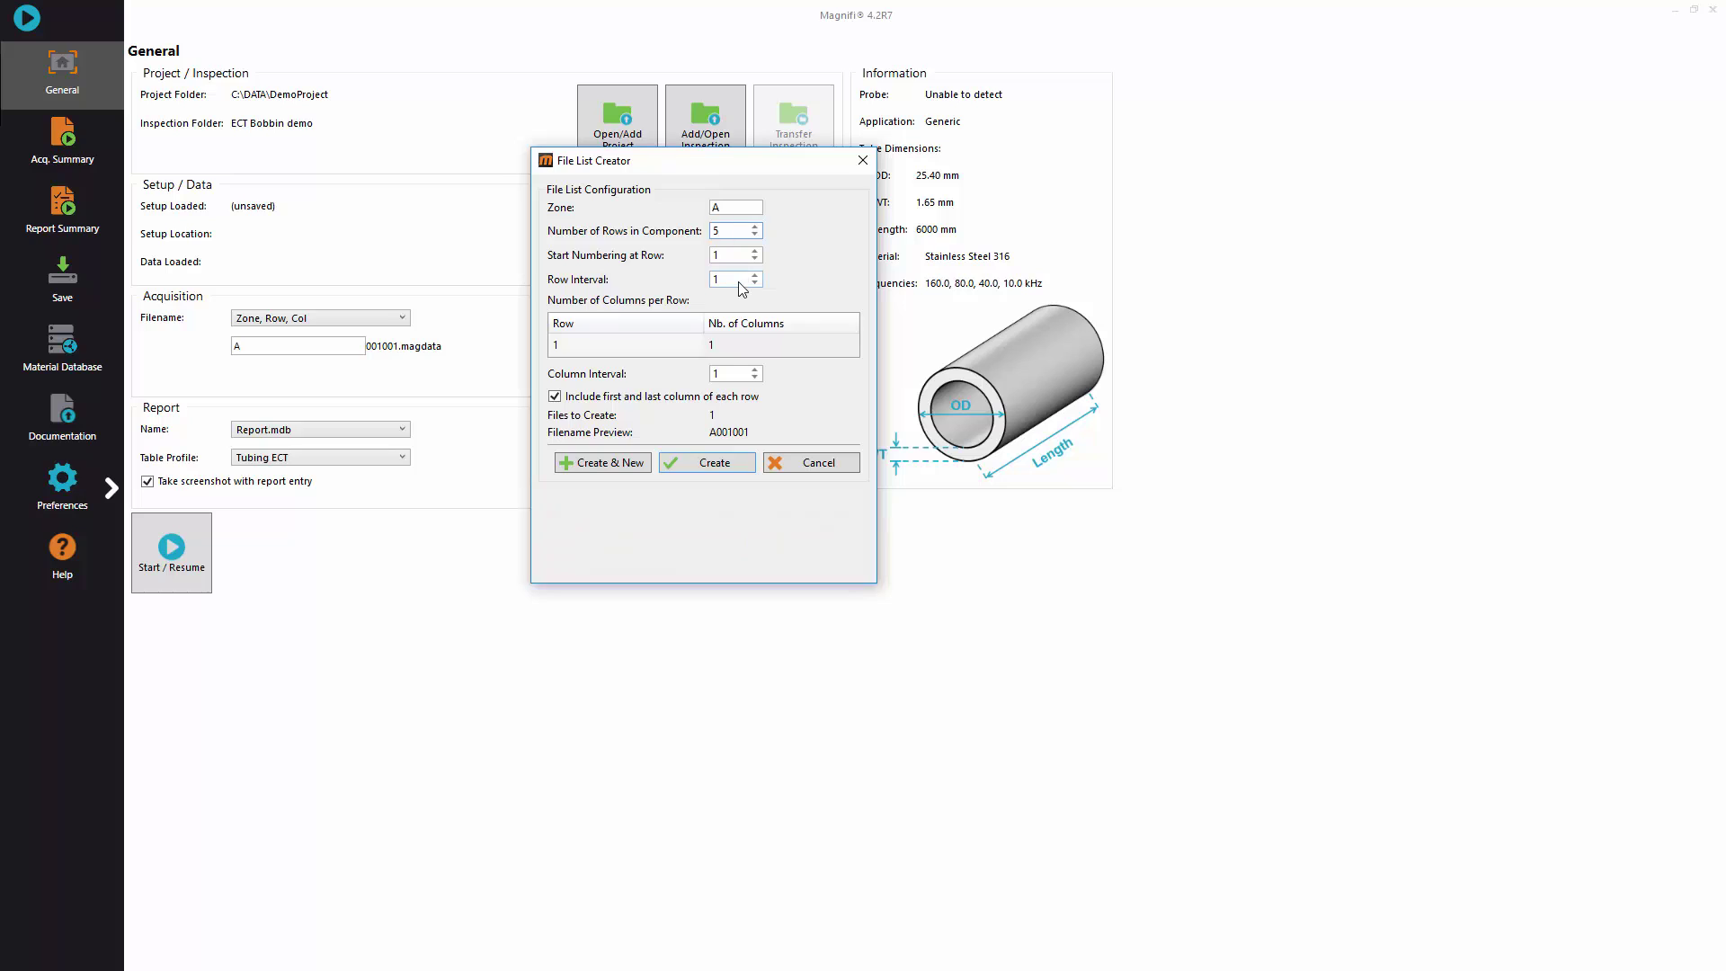
{"action": "left_click", "coordinate": [735, 347]}
{"action": "type", "text": "3"}
{"action": "left_click", "coordinate": [739, 370]}
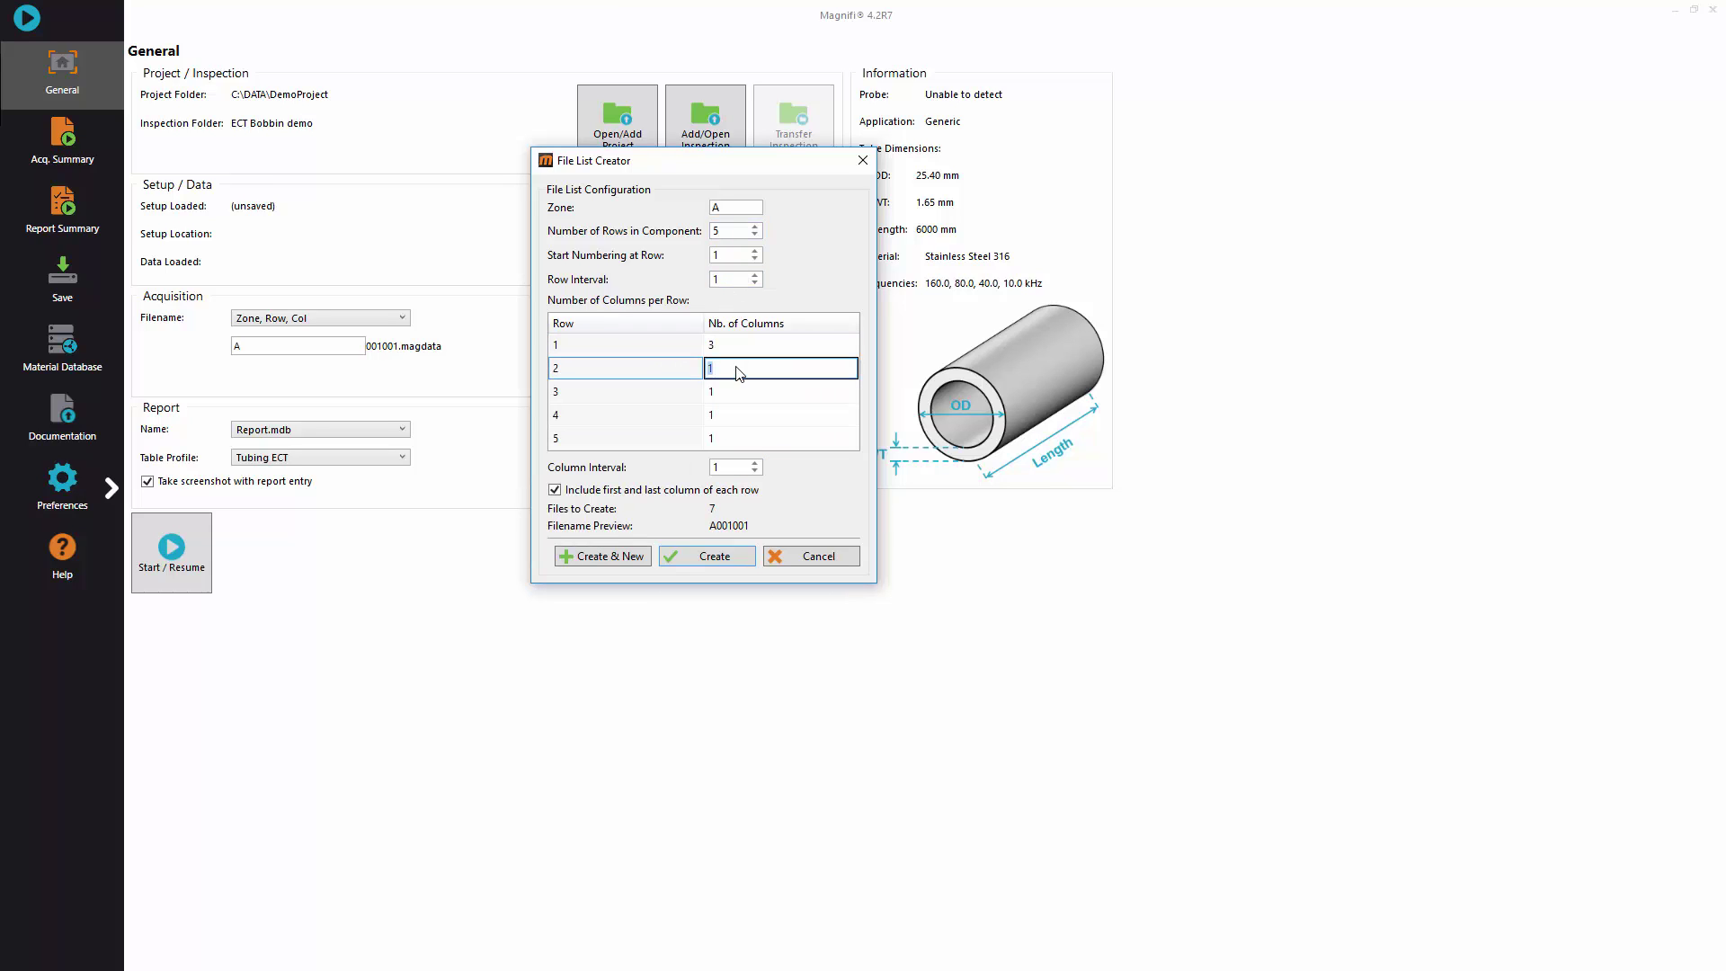
{"action": "type", "text": "5"}
{"action": "left_click", "coordinate": [739, 393]}
{"action": "type", "text": "7"}
{"action": "left_click", "coordinate": [735, 416]}
{"action": "type", "text": "5"}
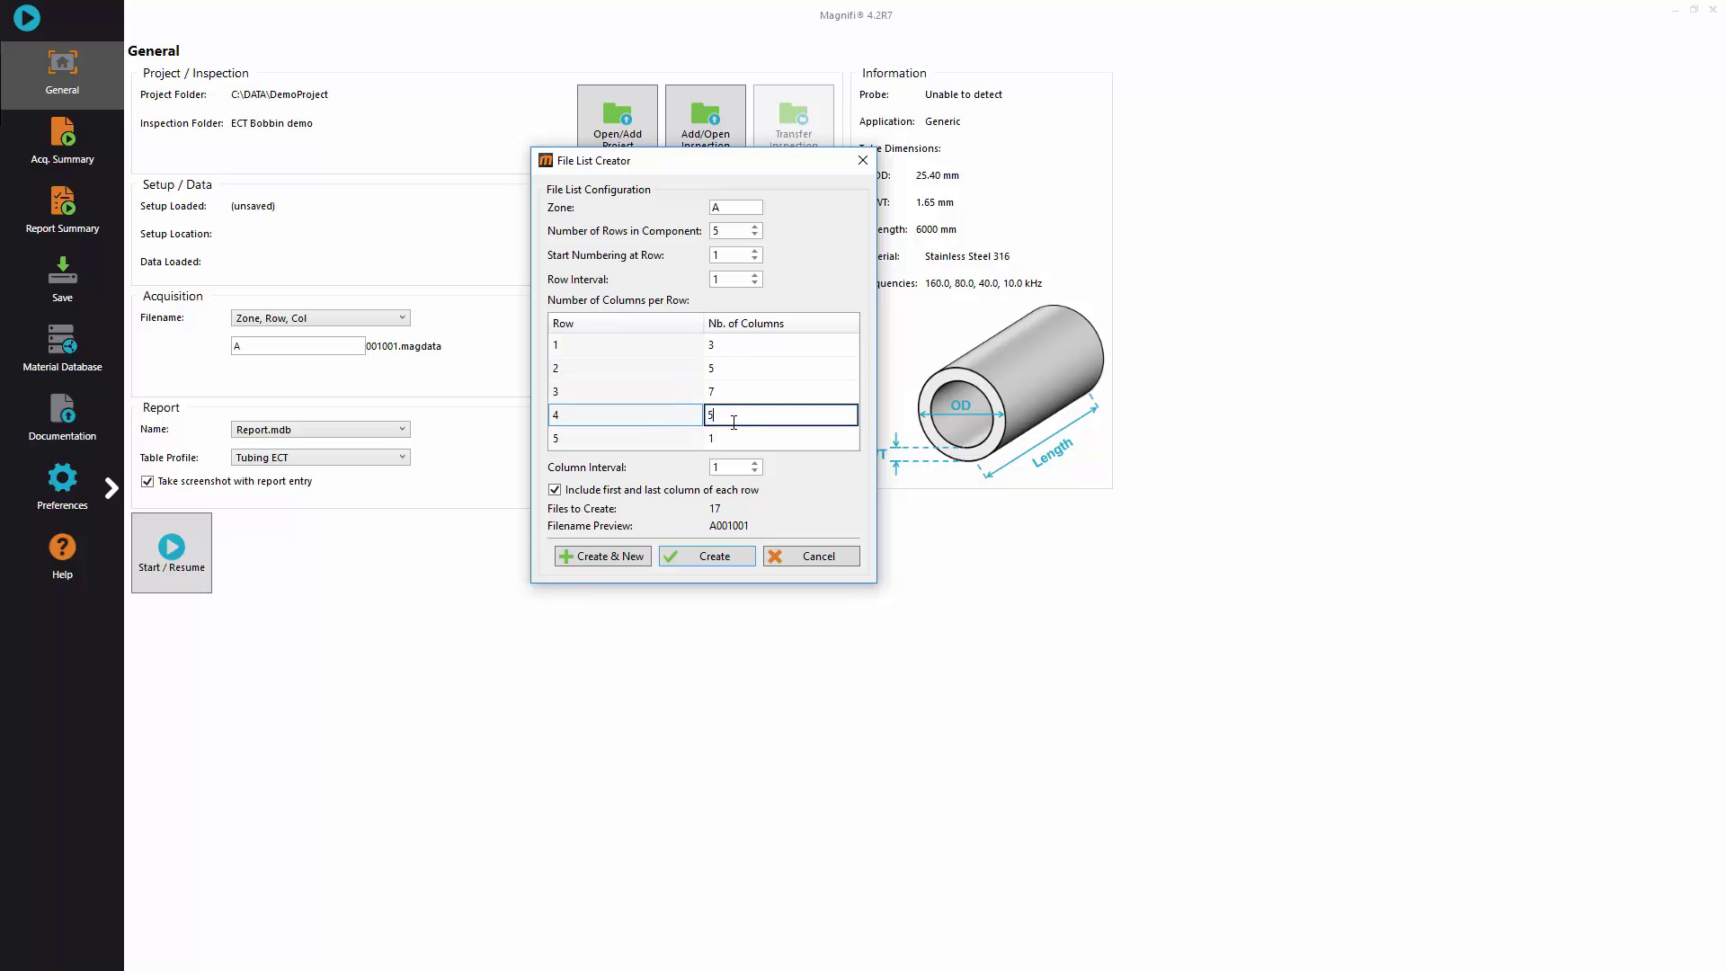
{"action": "left_click", "coordinate": [731, 438]}
{"action": "type", "text": "3"}
{"action": "left_click", "coordinate": [726, 556]}
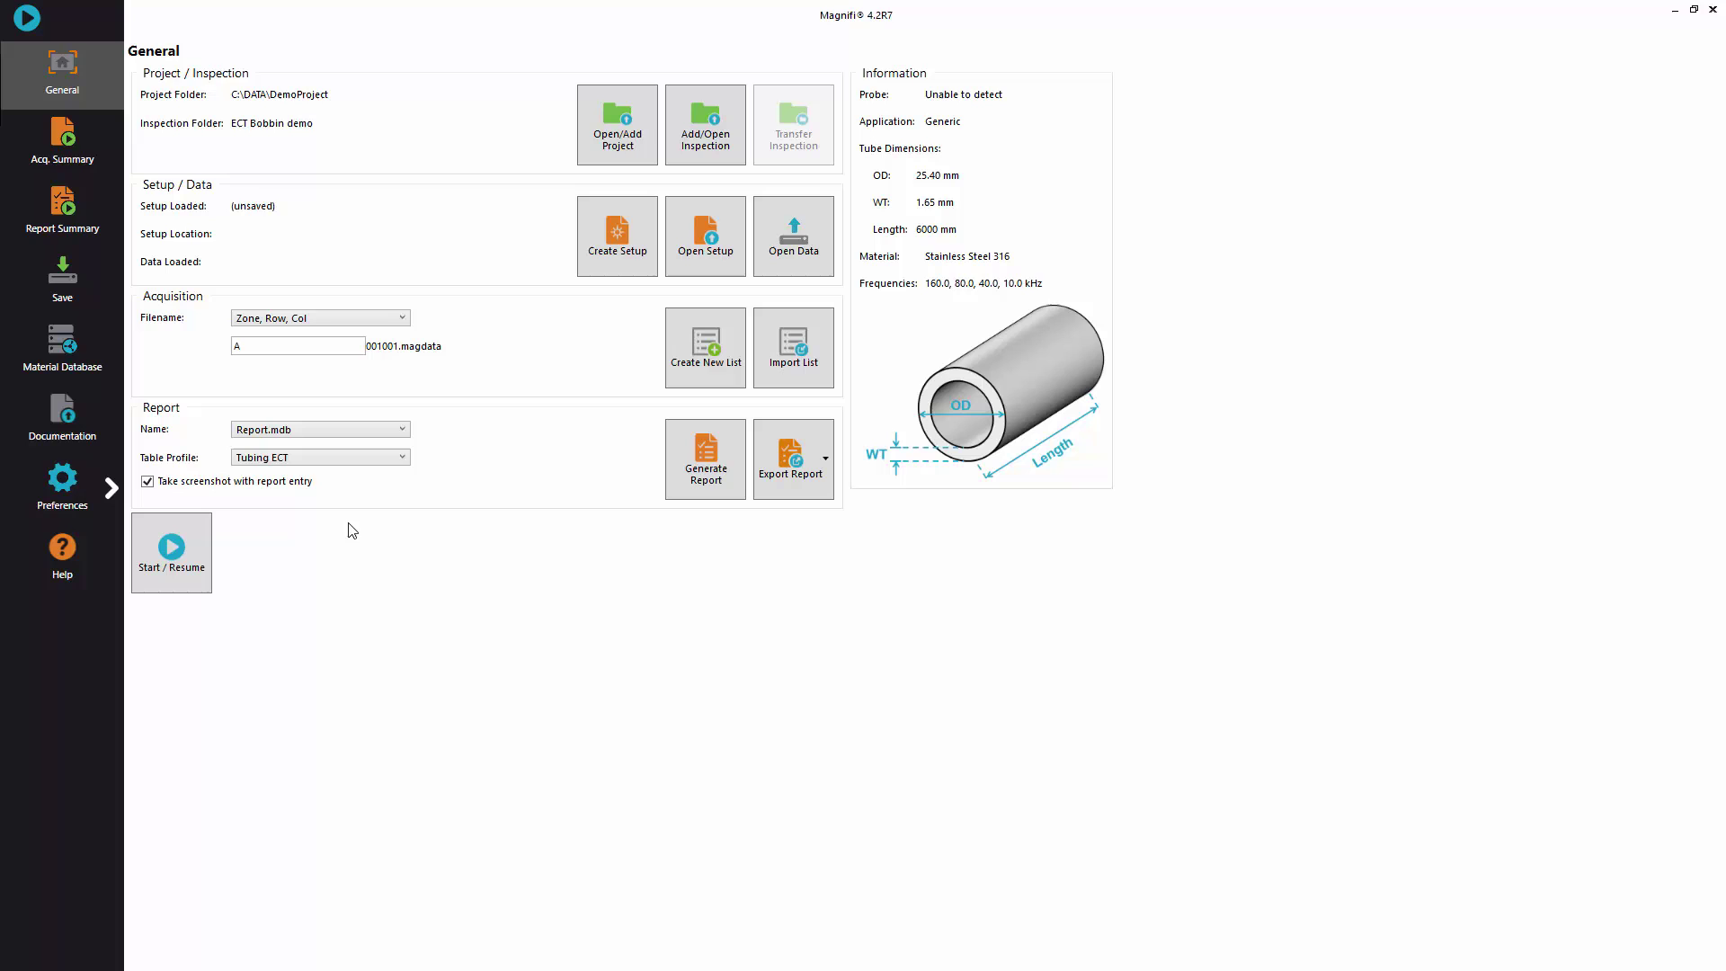
Step: Start acquisition and enter Component ABC and Site XYZ in the acquisition summary
{"action": "left_click", "coordinate": [165, 554]}
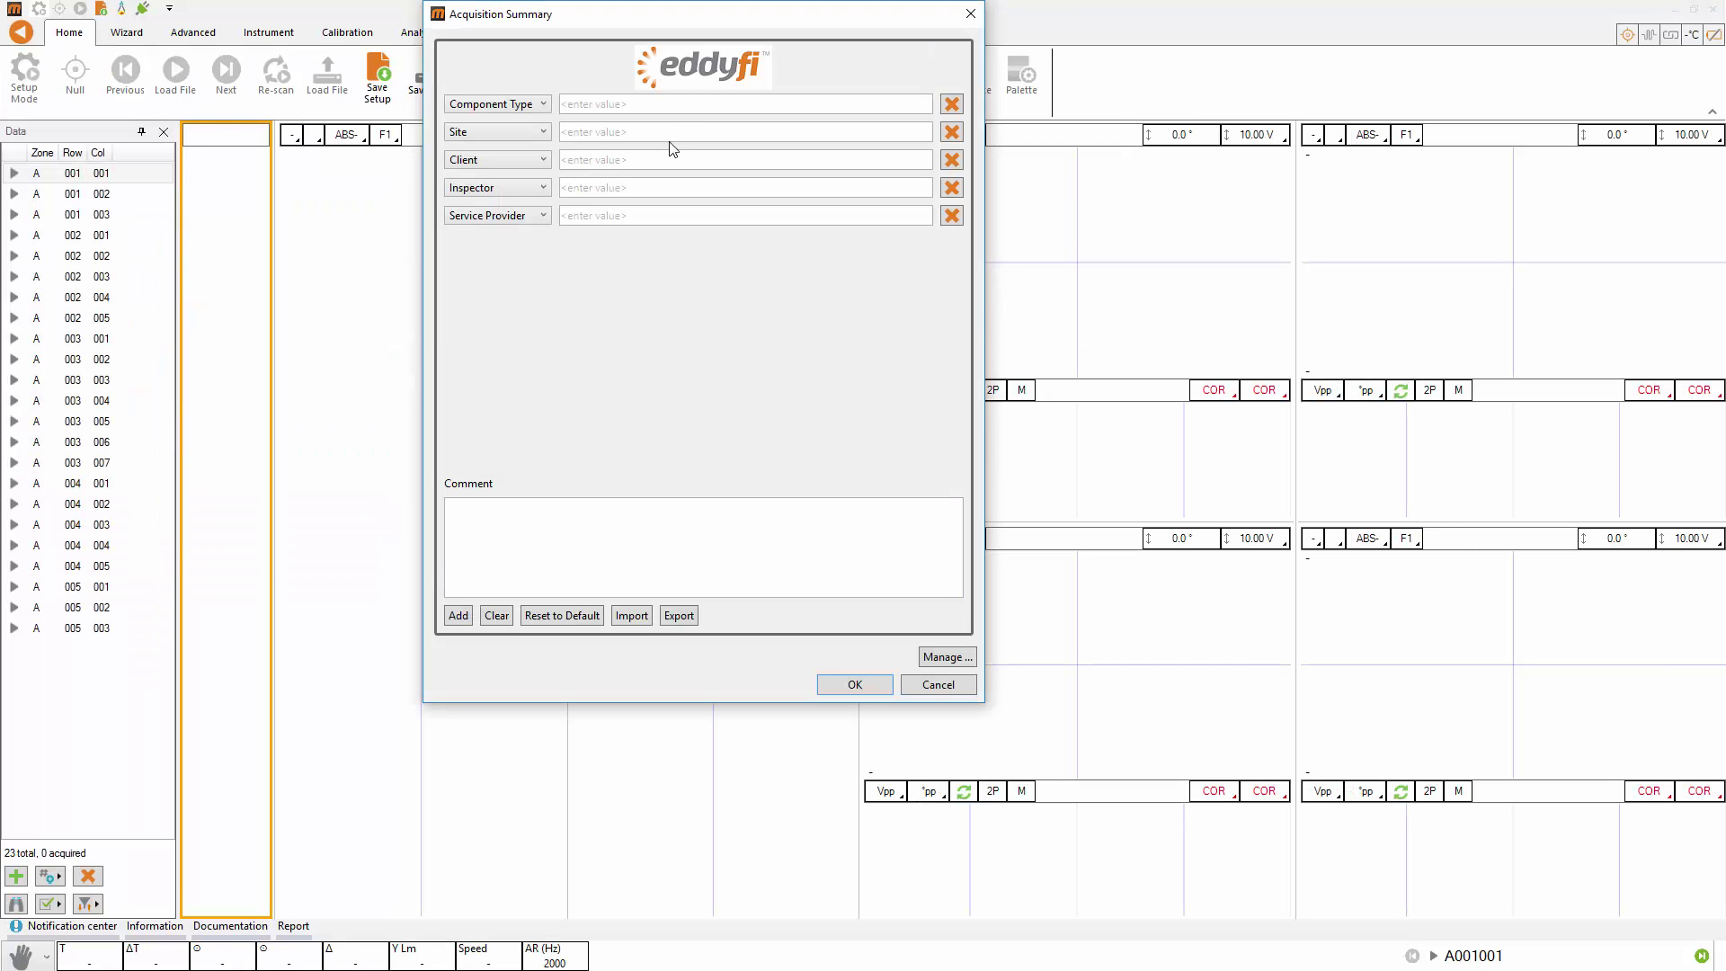
{"action": "left_click", "coordinate": [671, 103]}
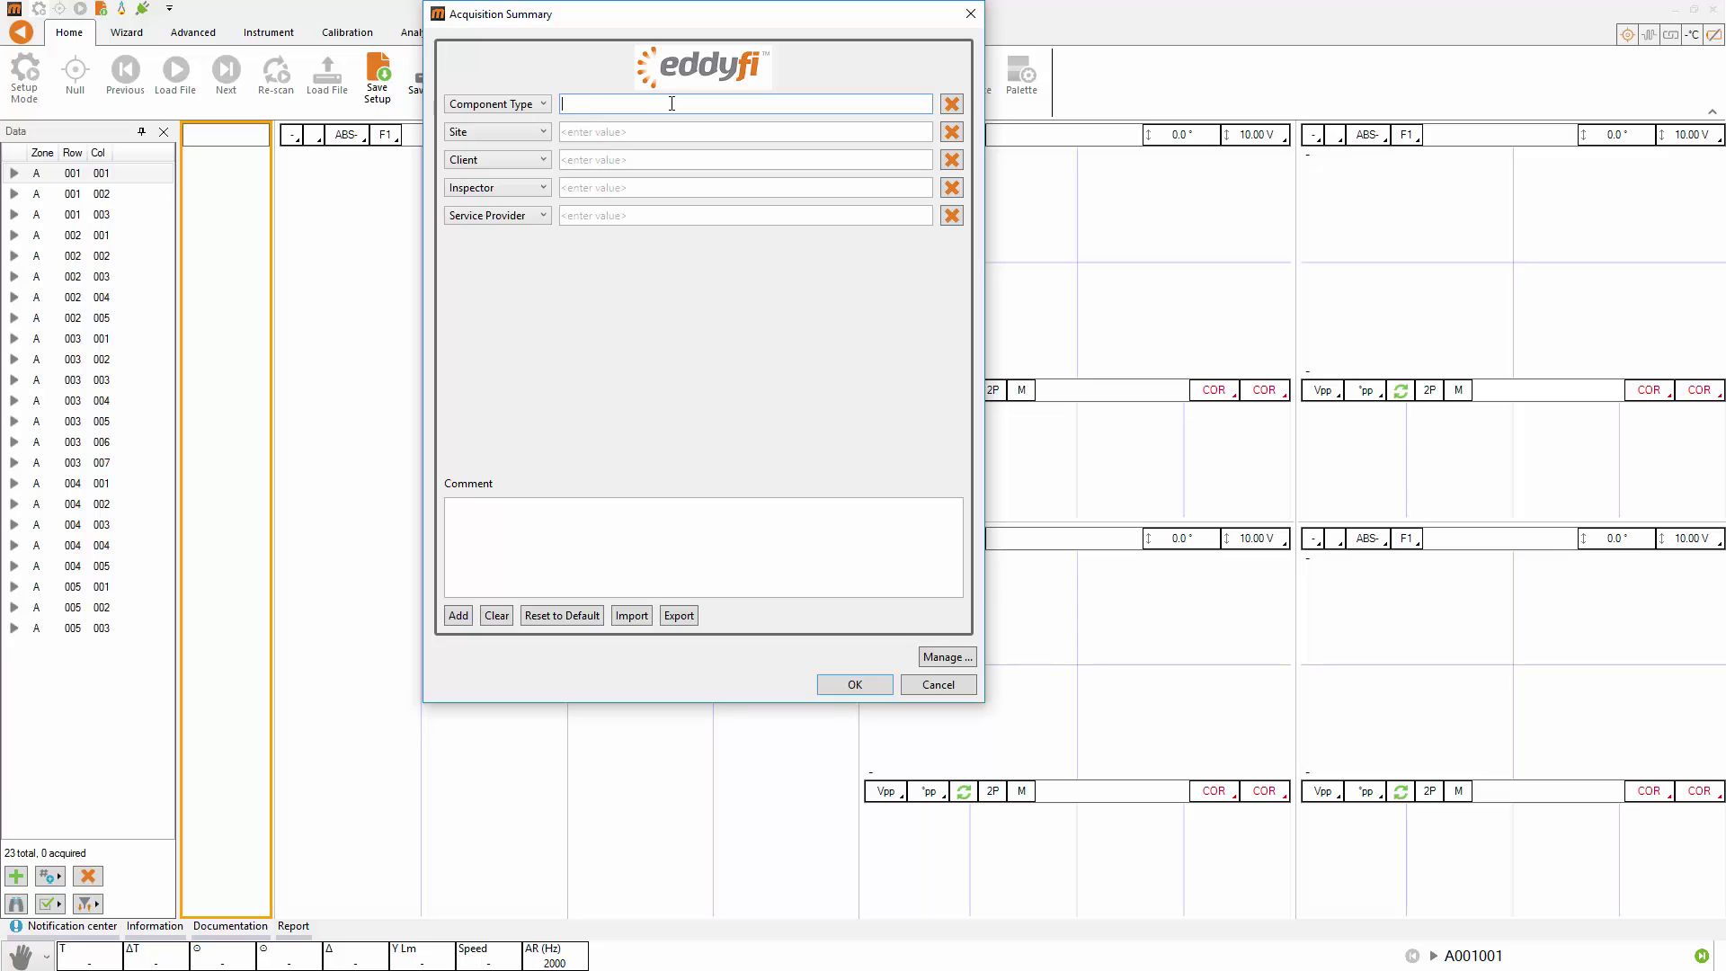
{"action": "type", "text": "Component ABC"}
{"action": "key", "text": "Tab"}
{"action": "type", "text": "Site XYZ"}
Step: Fill in the client, inspector and service provider fields, and accept the summary
{"action": "key", "text": "Tab"}
{"action": "type", "text": "Client A"}
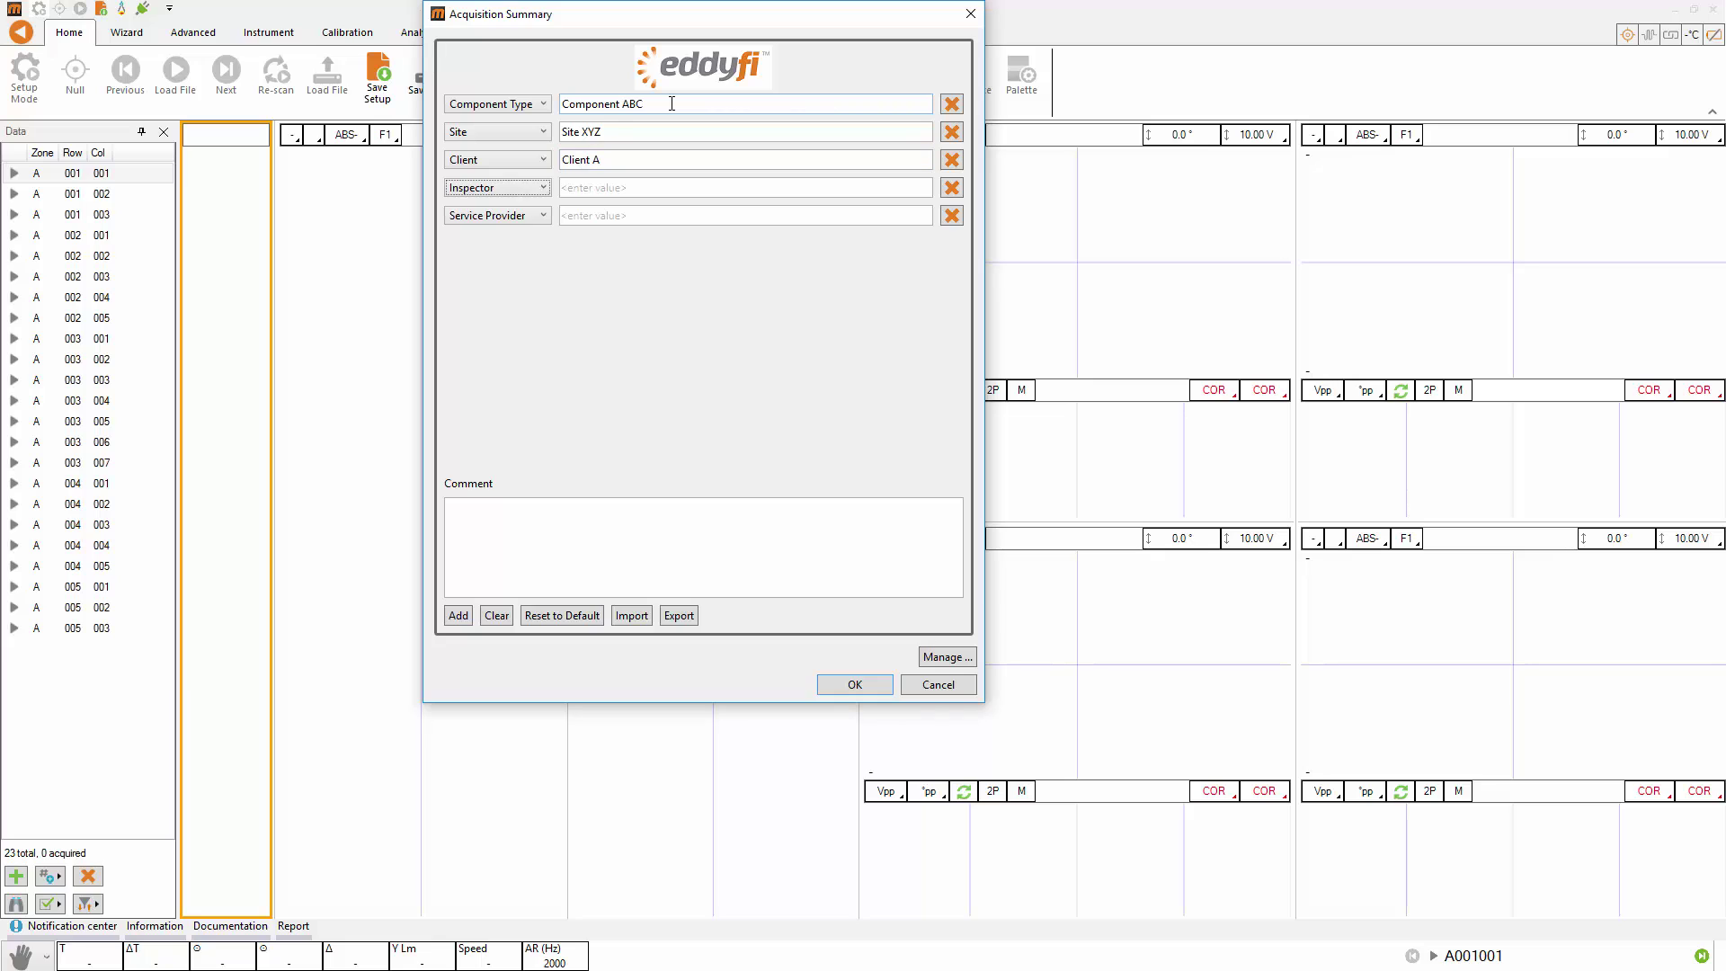
{"action": "key", "text": "Tab"}
{"action": "type", "text": "Inspector B"}
{"action": "key", "text": "Tab"}
{"action": "type", "text": "Service company"}
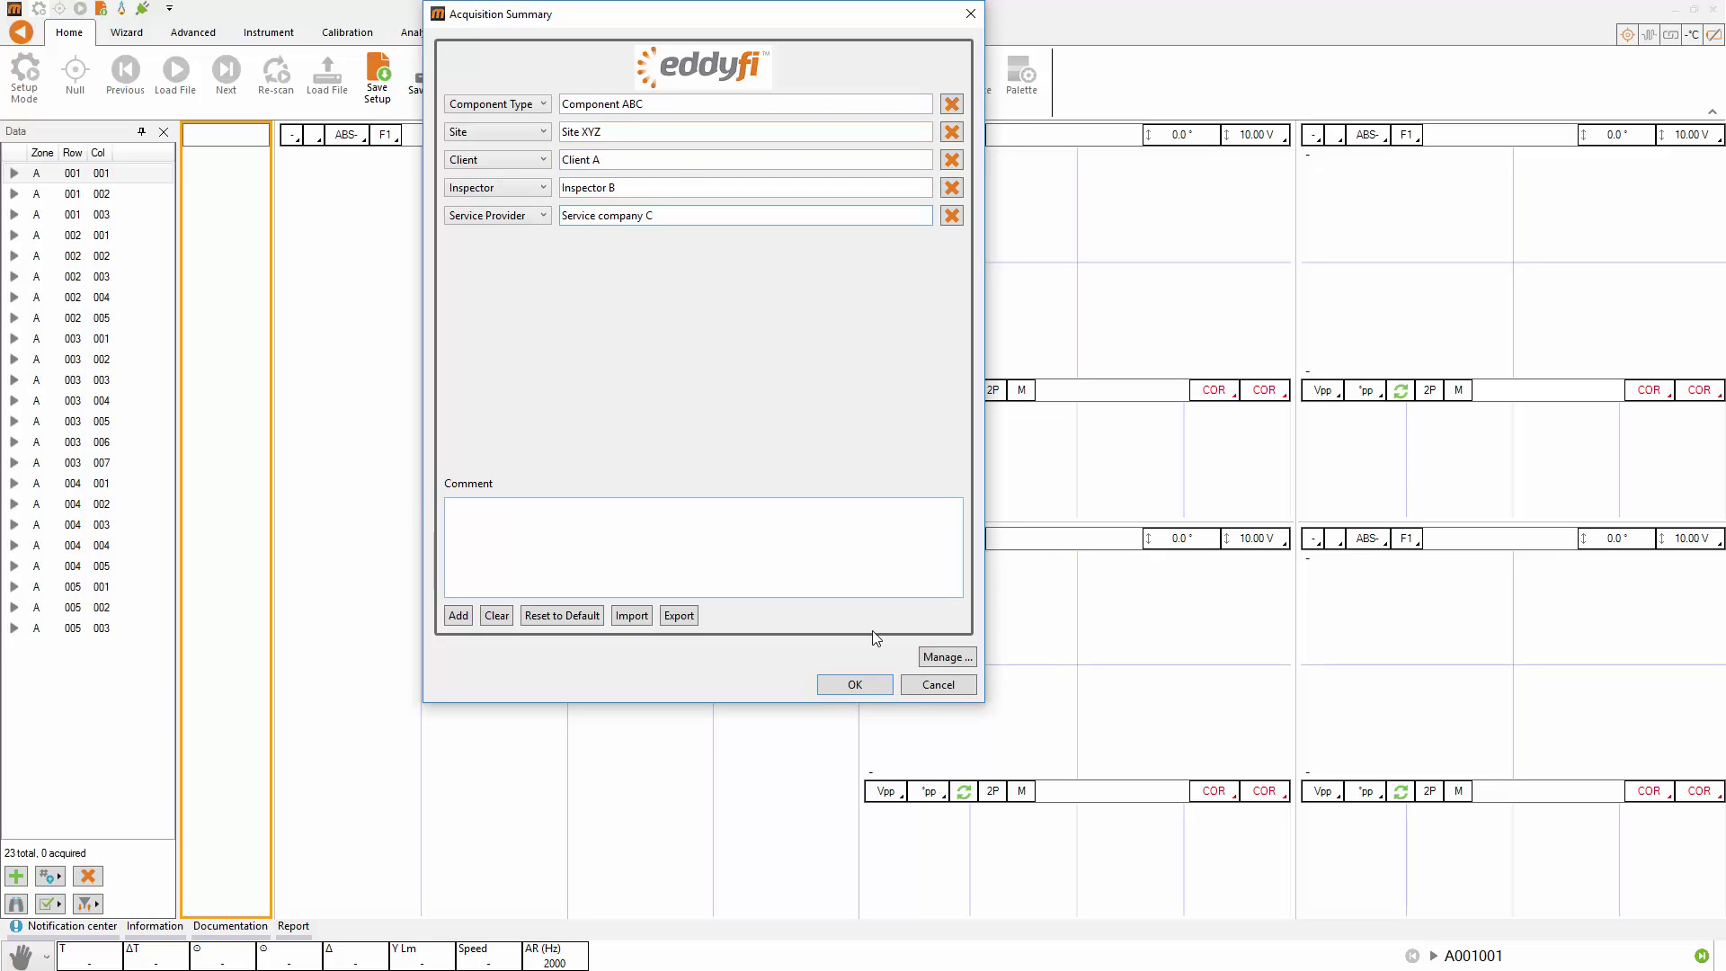
{"action": "left_click", "coordinate": [870, 688]}
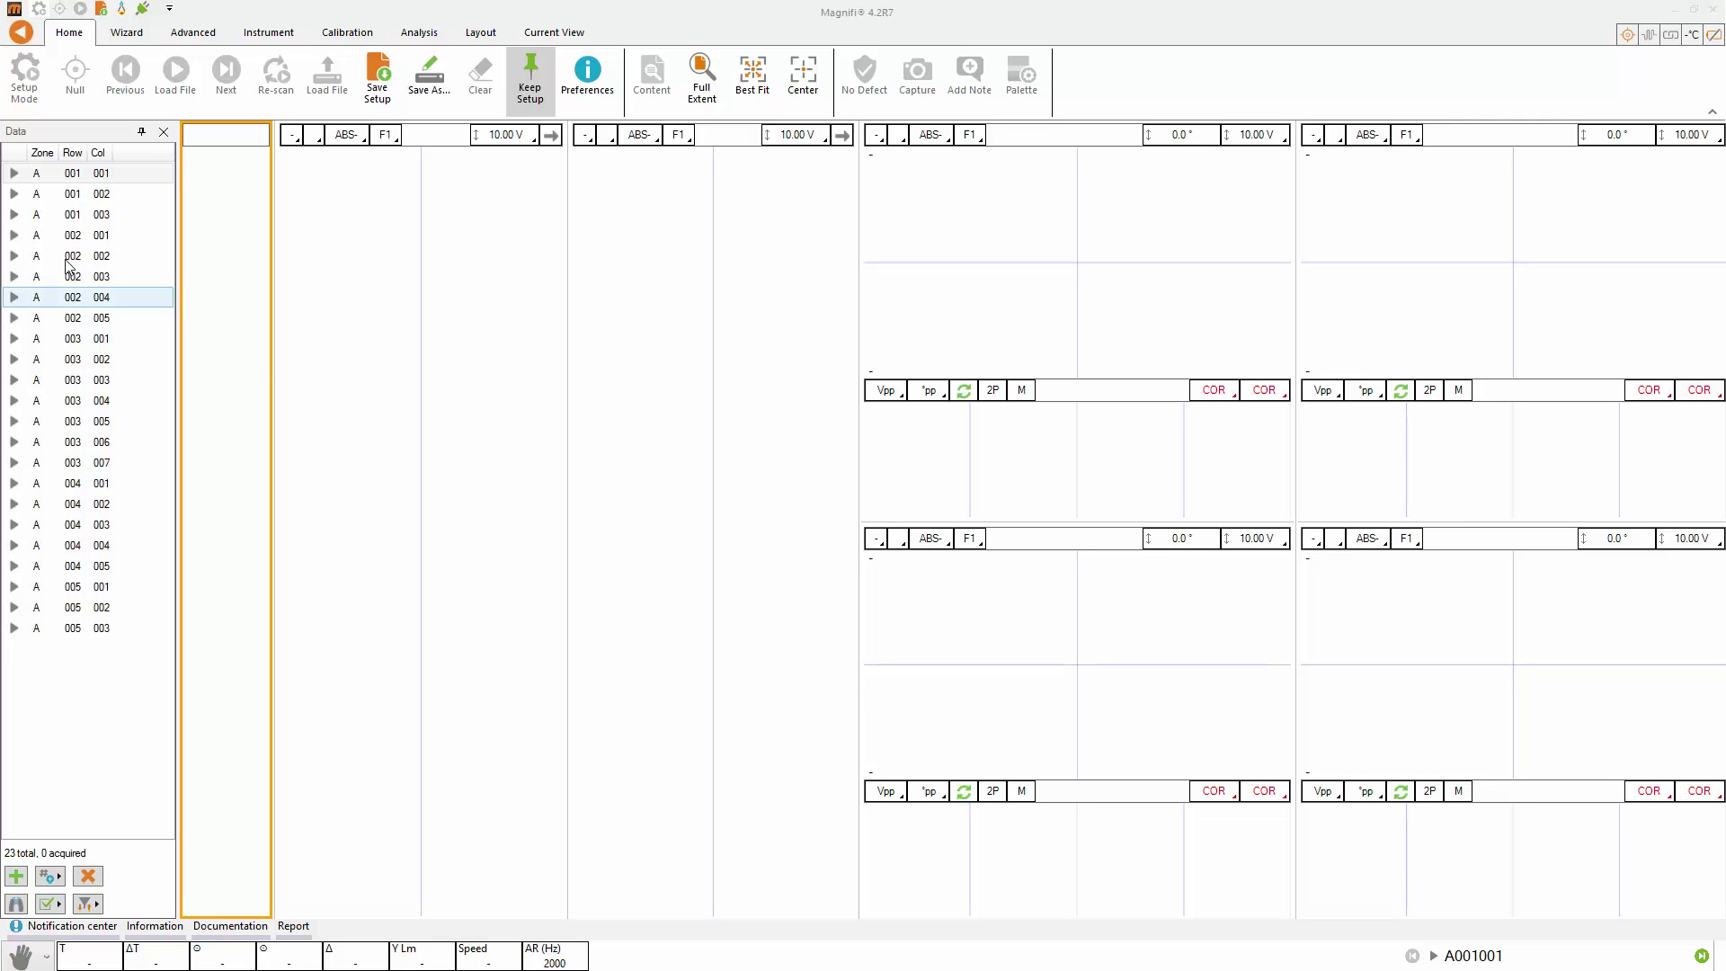
Step: Permanently delete file A004002 from the data list
{"action": "left_click", "coordinate": [56, 296]}
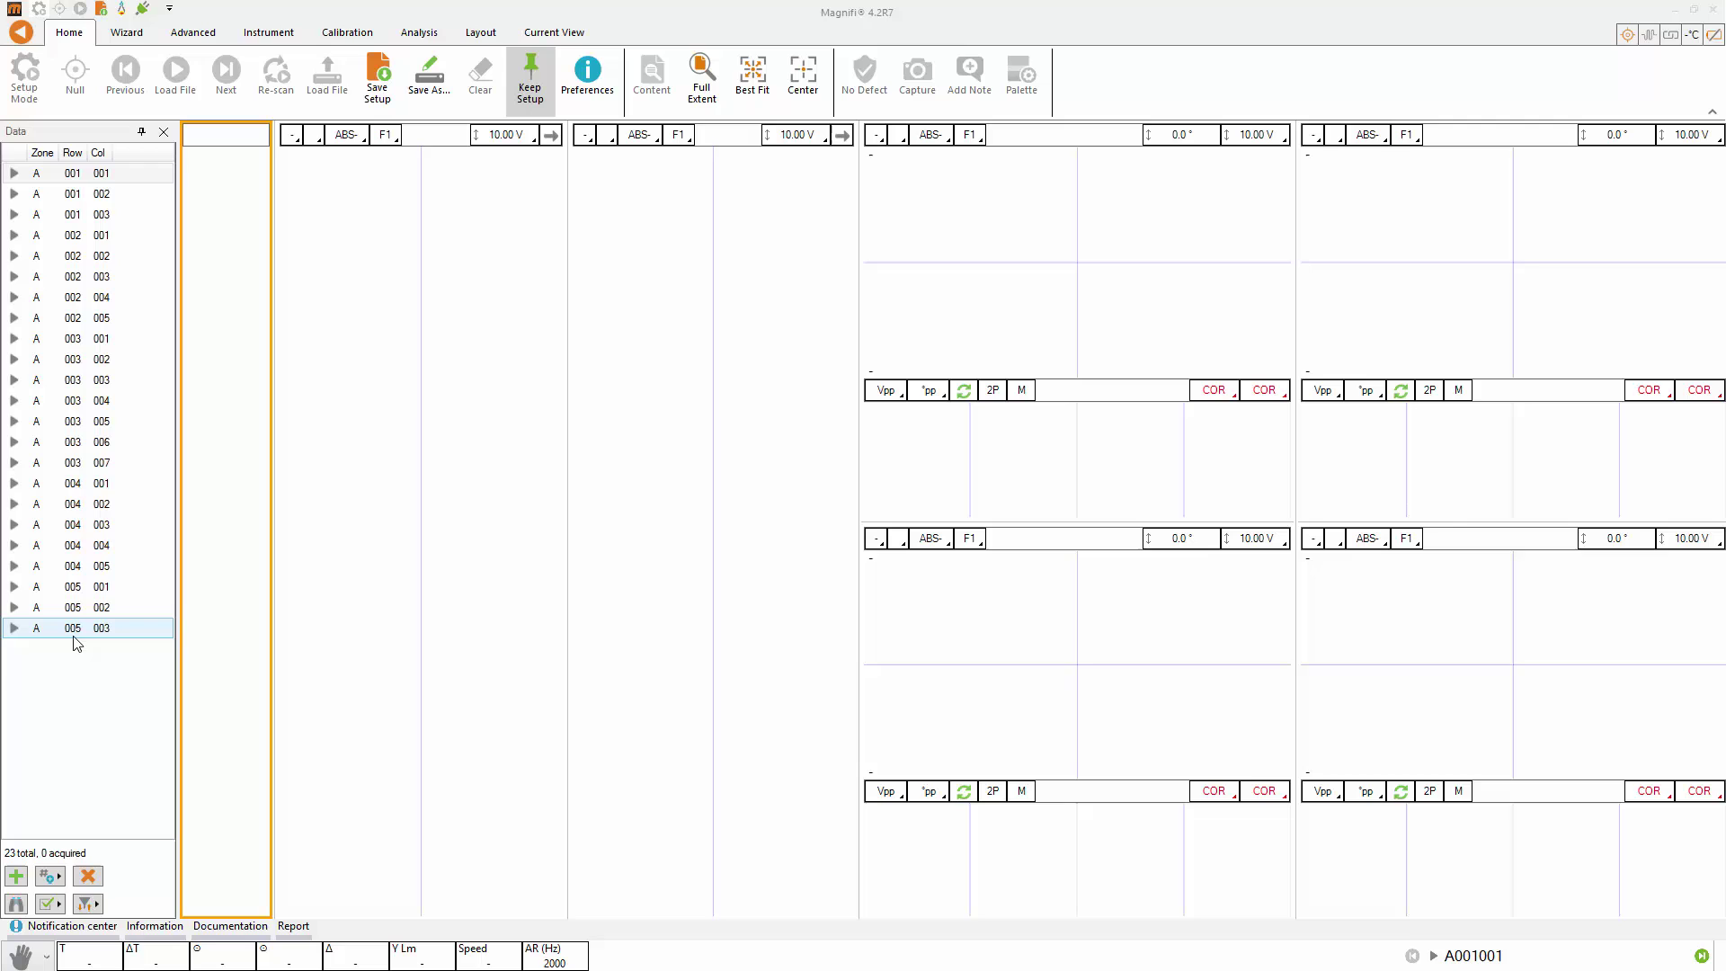
{"action": "left_click", "coordinate": [72, 506]}
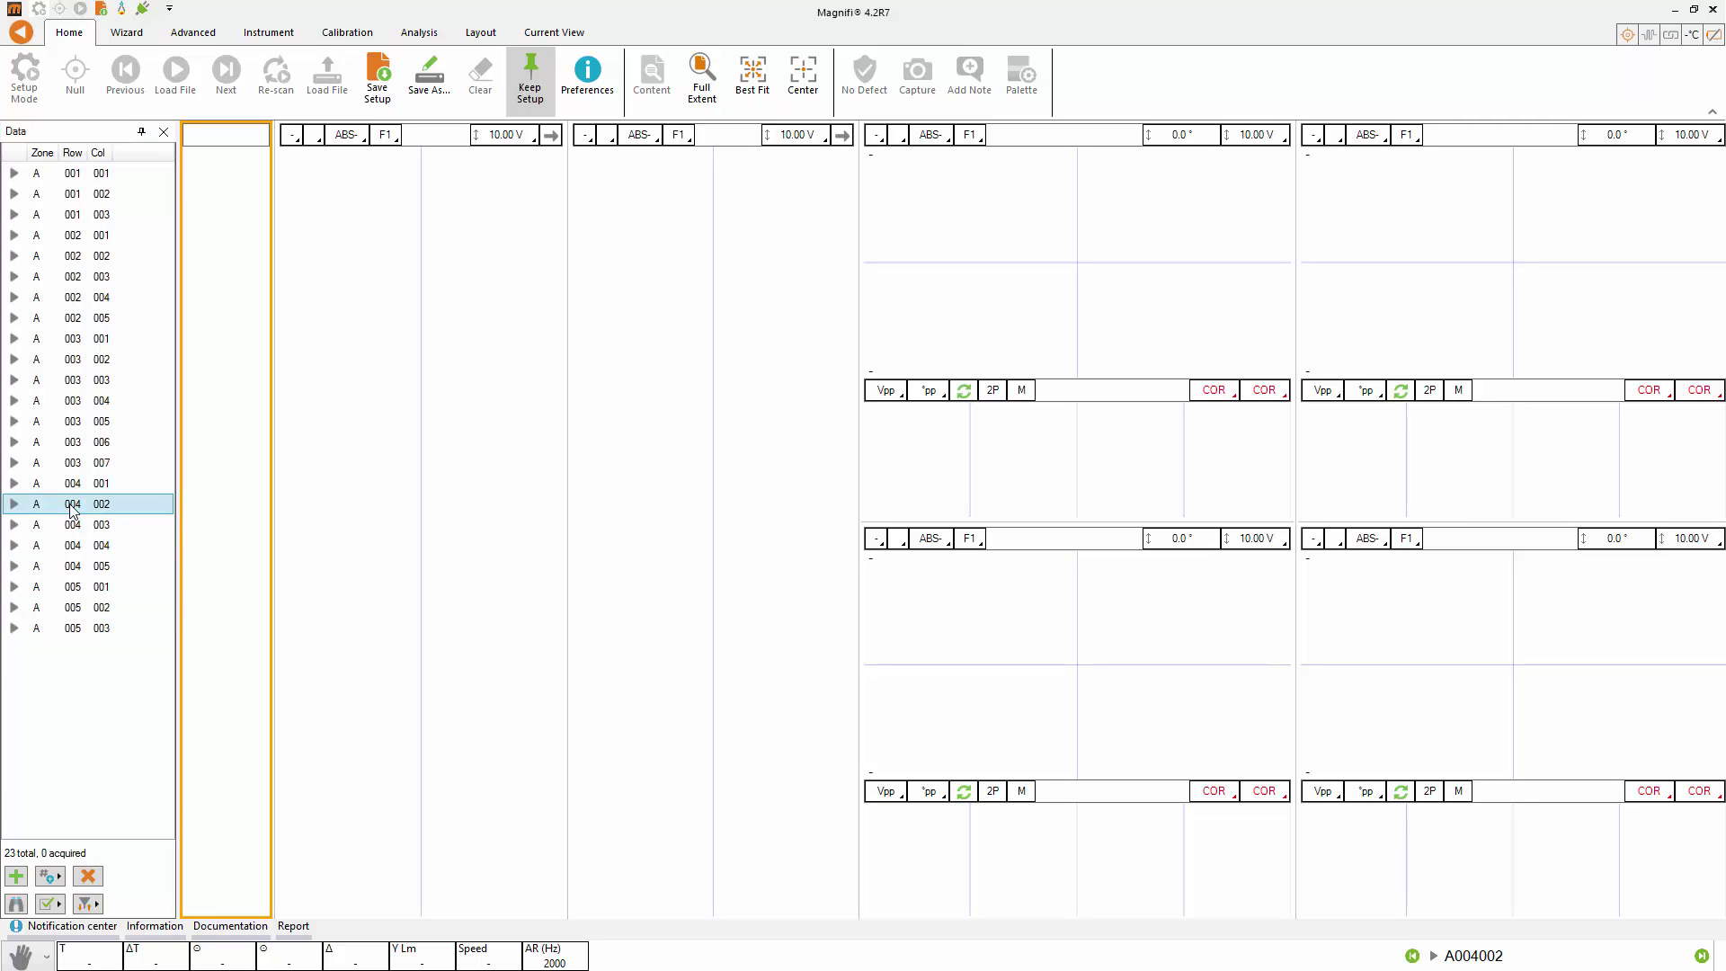
{"action": "left_click", "coordinate": [87, 875]}
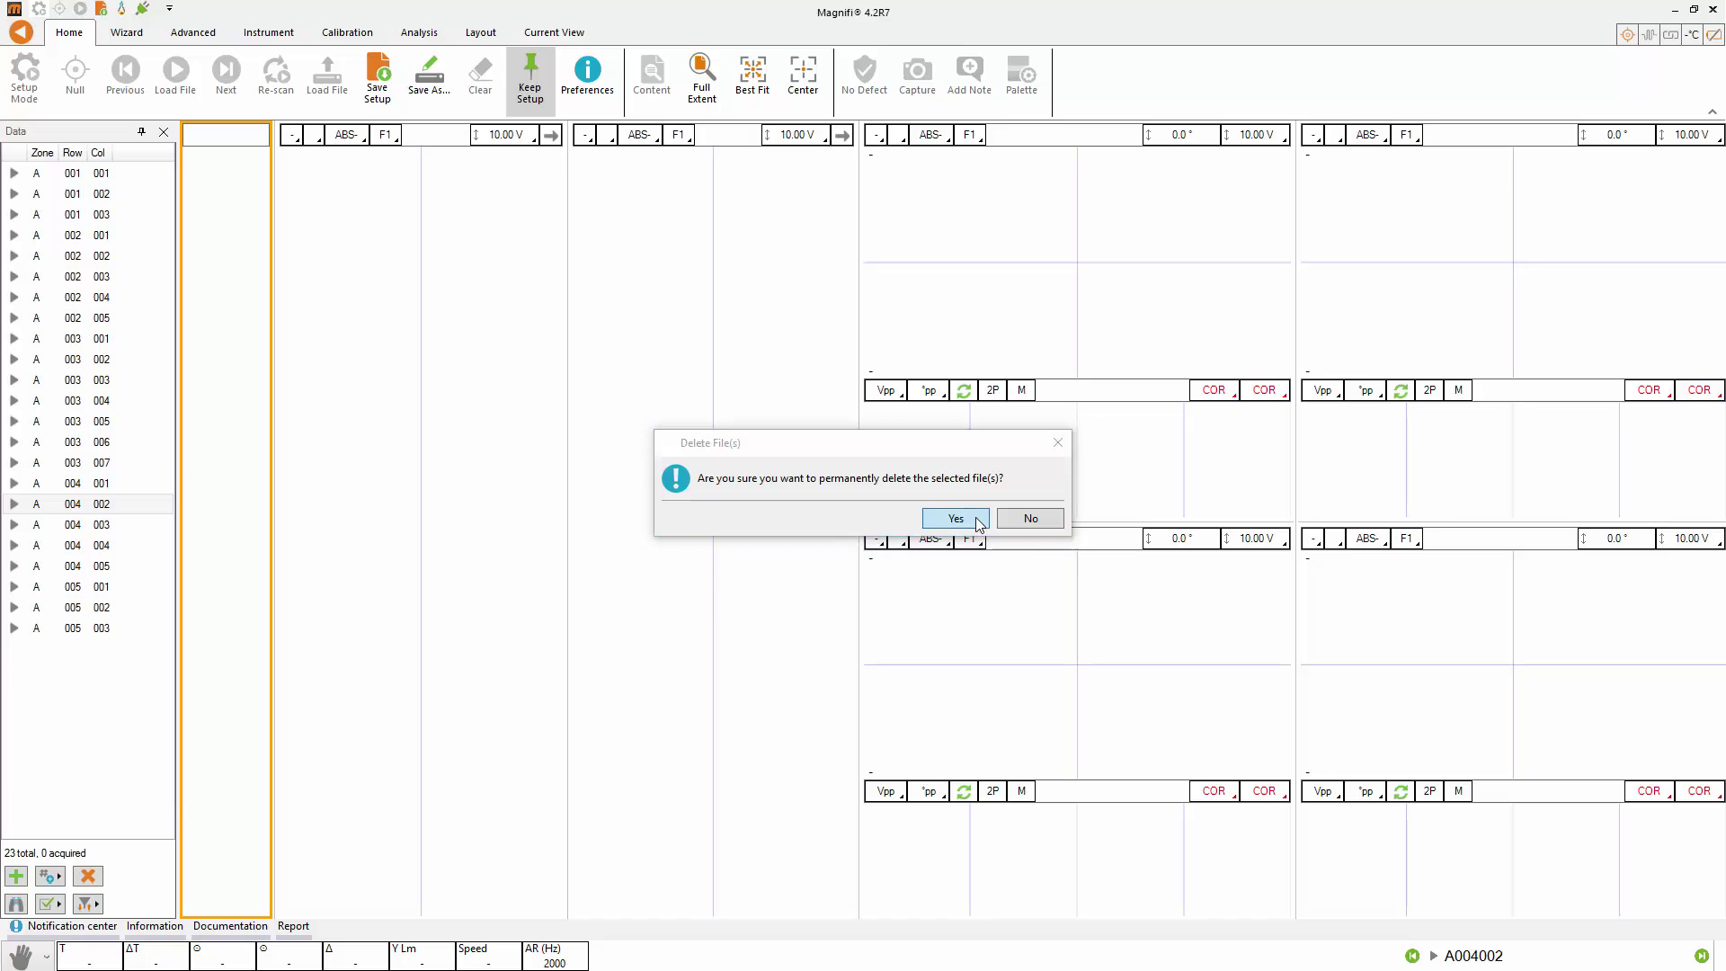
{"action": "left_click", "coordinate": [962, 519]}
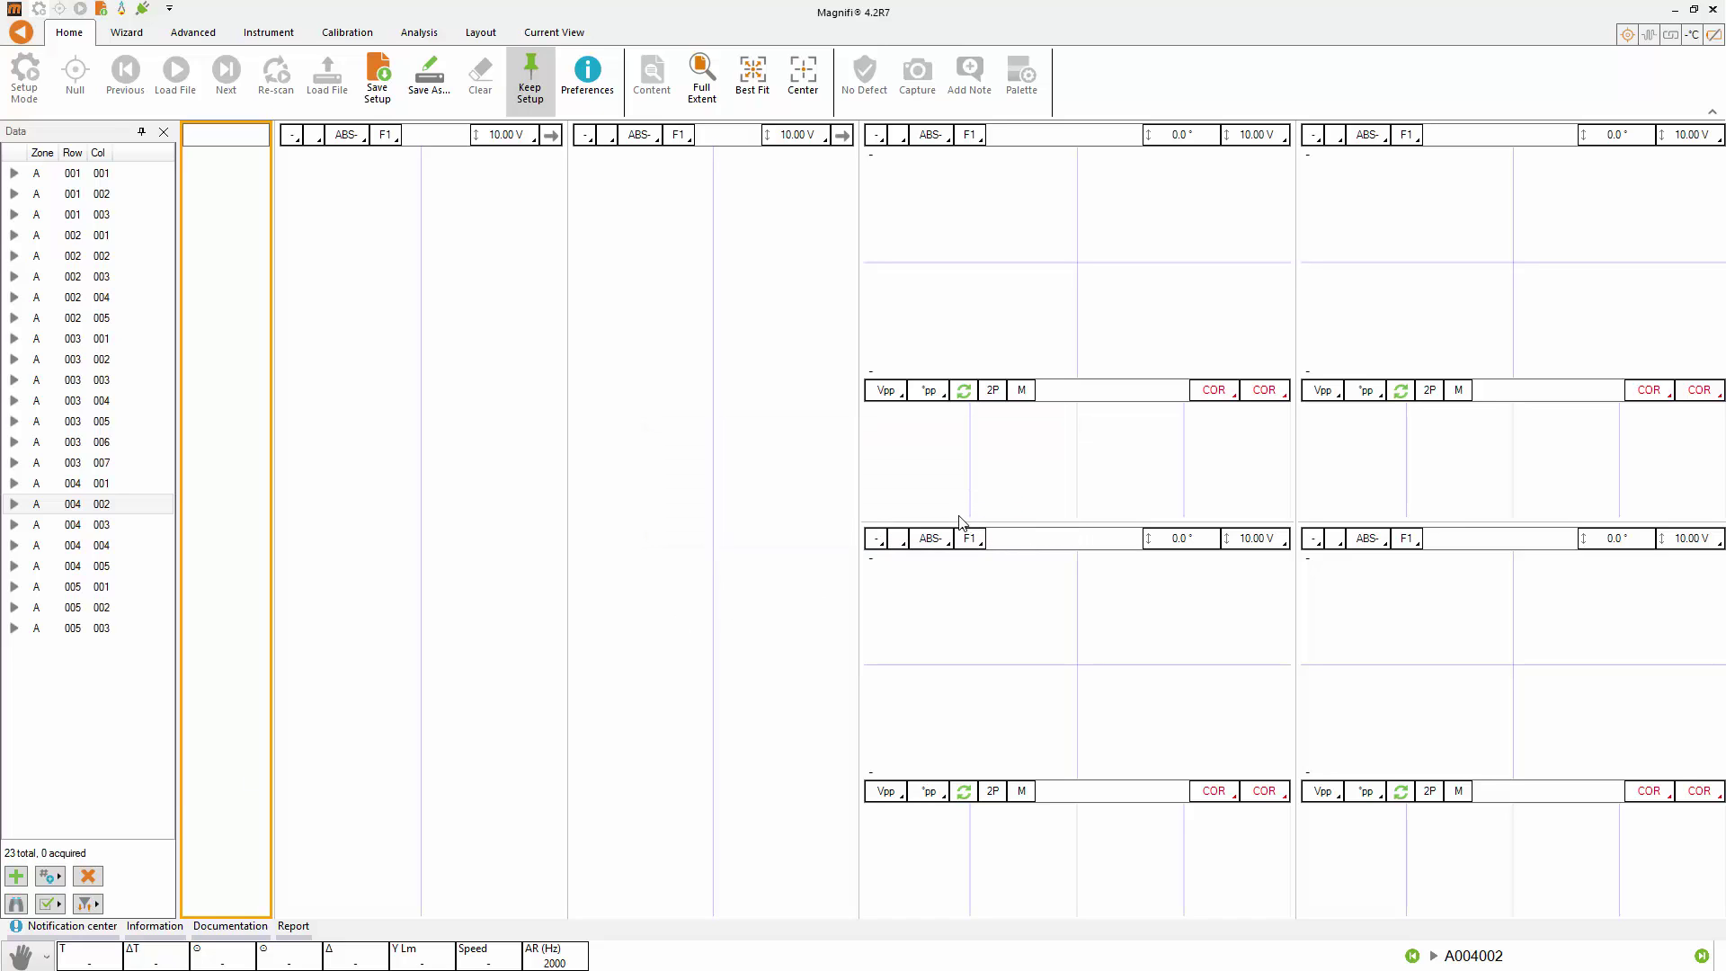
Step: Add row 6 files A006003 through A006006, column by column
{"action": "left_click", "coordinate": [14, 877]}
{"action": "left_click", "coordinate": [59, 879]}
{"action": "left_click", "coordinate": [81, 912]}
{"action": "left_click", "coordinate": [15, 878]}
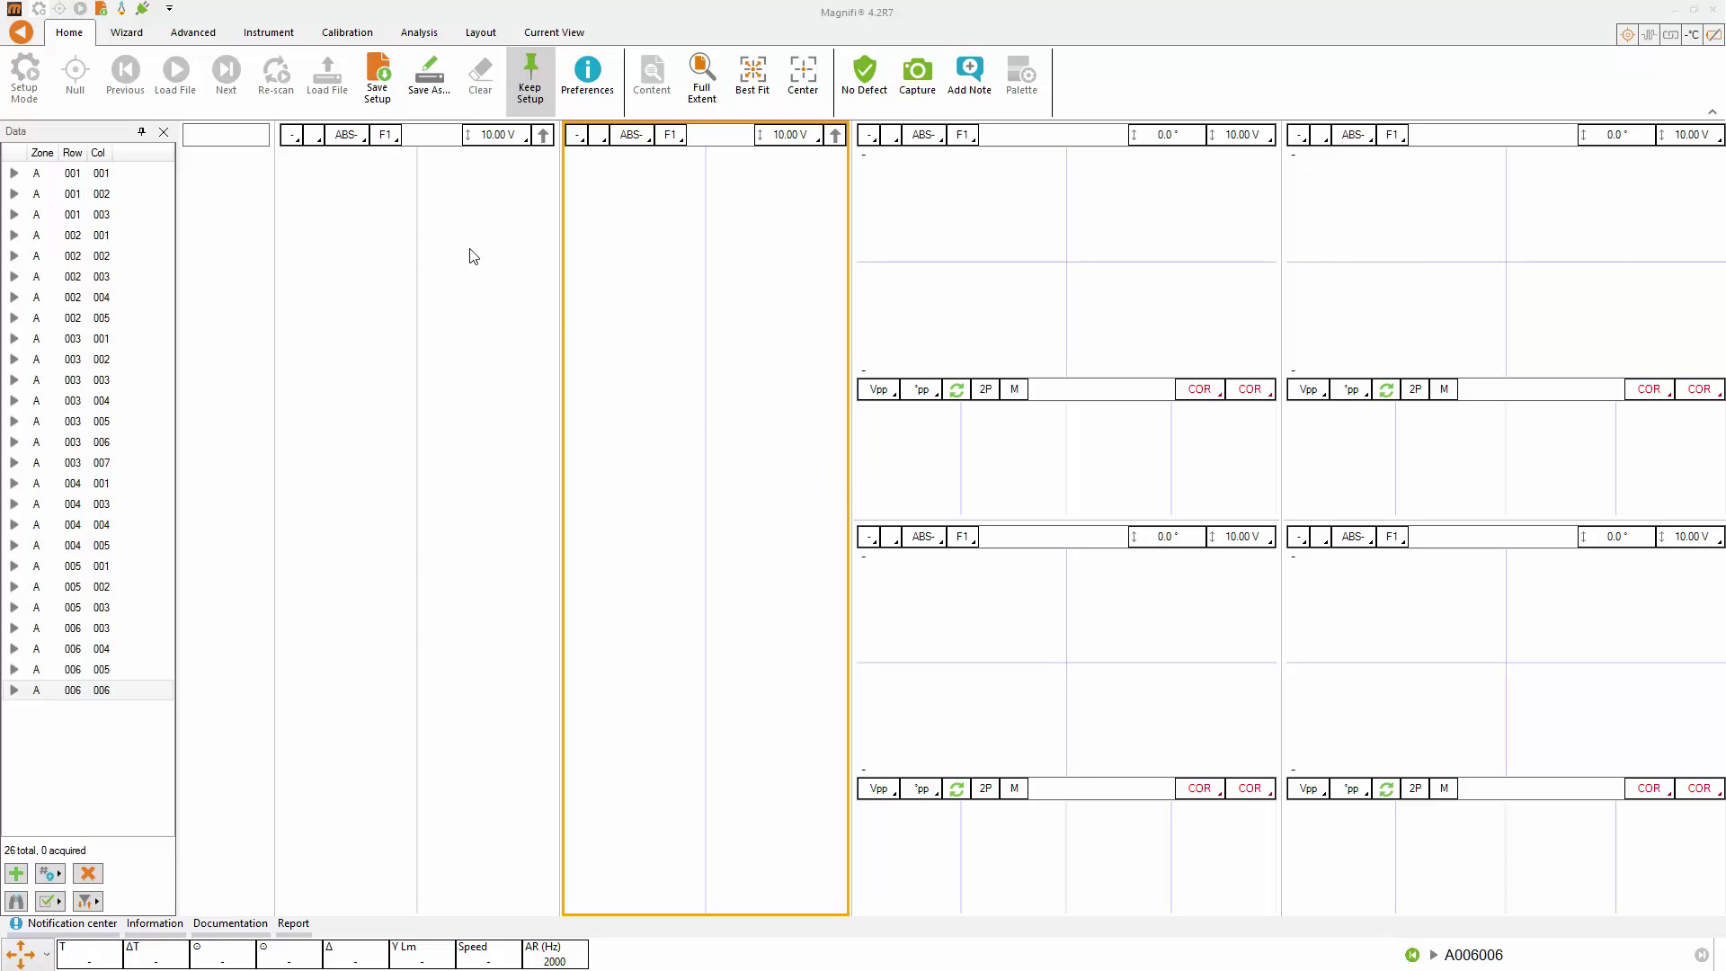
Step: Connect to the Ectane 2, null the probe, and start recording tube A006006
{"action": "left_click", "coordinate": [144, 11]}
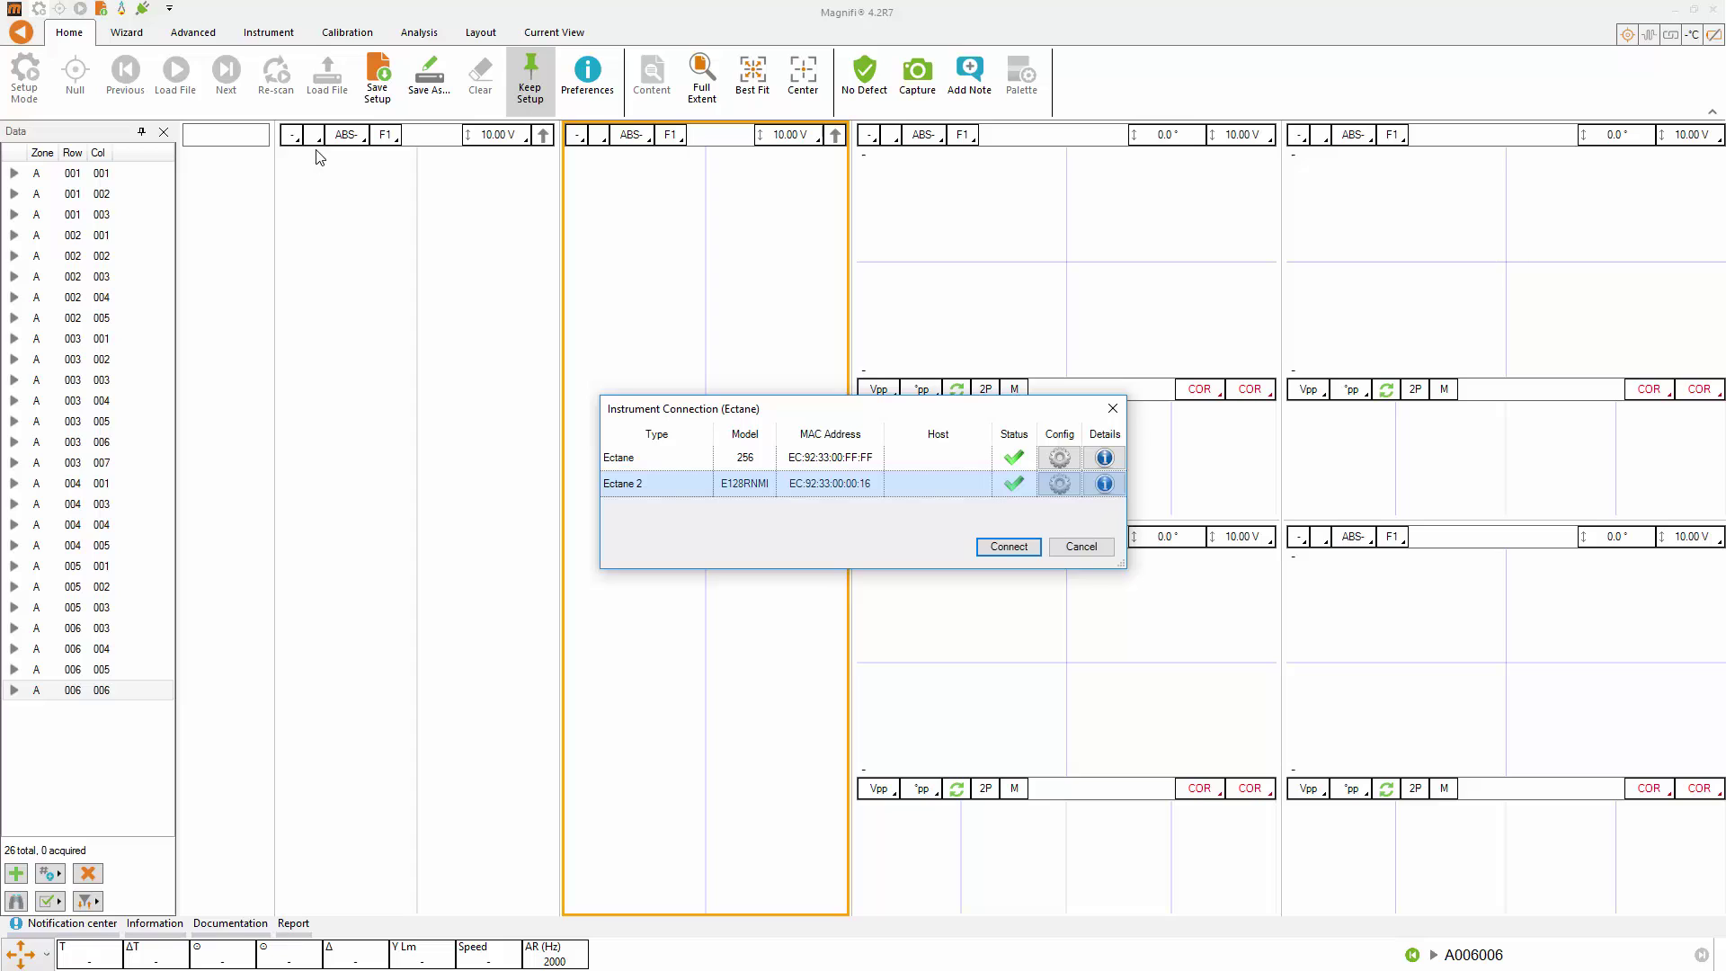
{"action": "left_click", "coordinate": [1009, 550]}
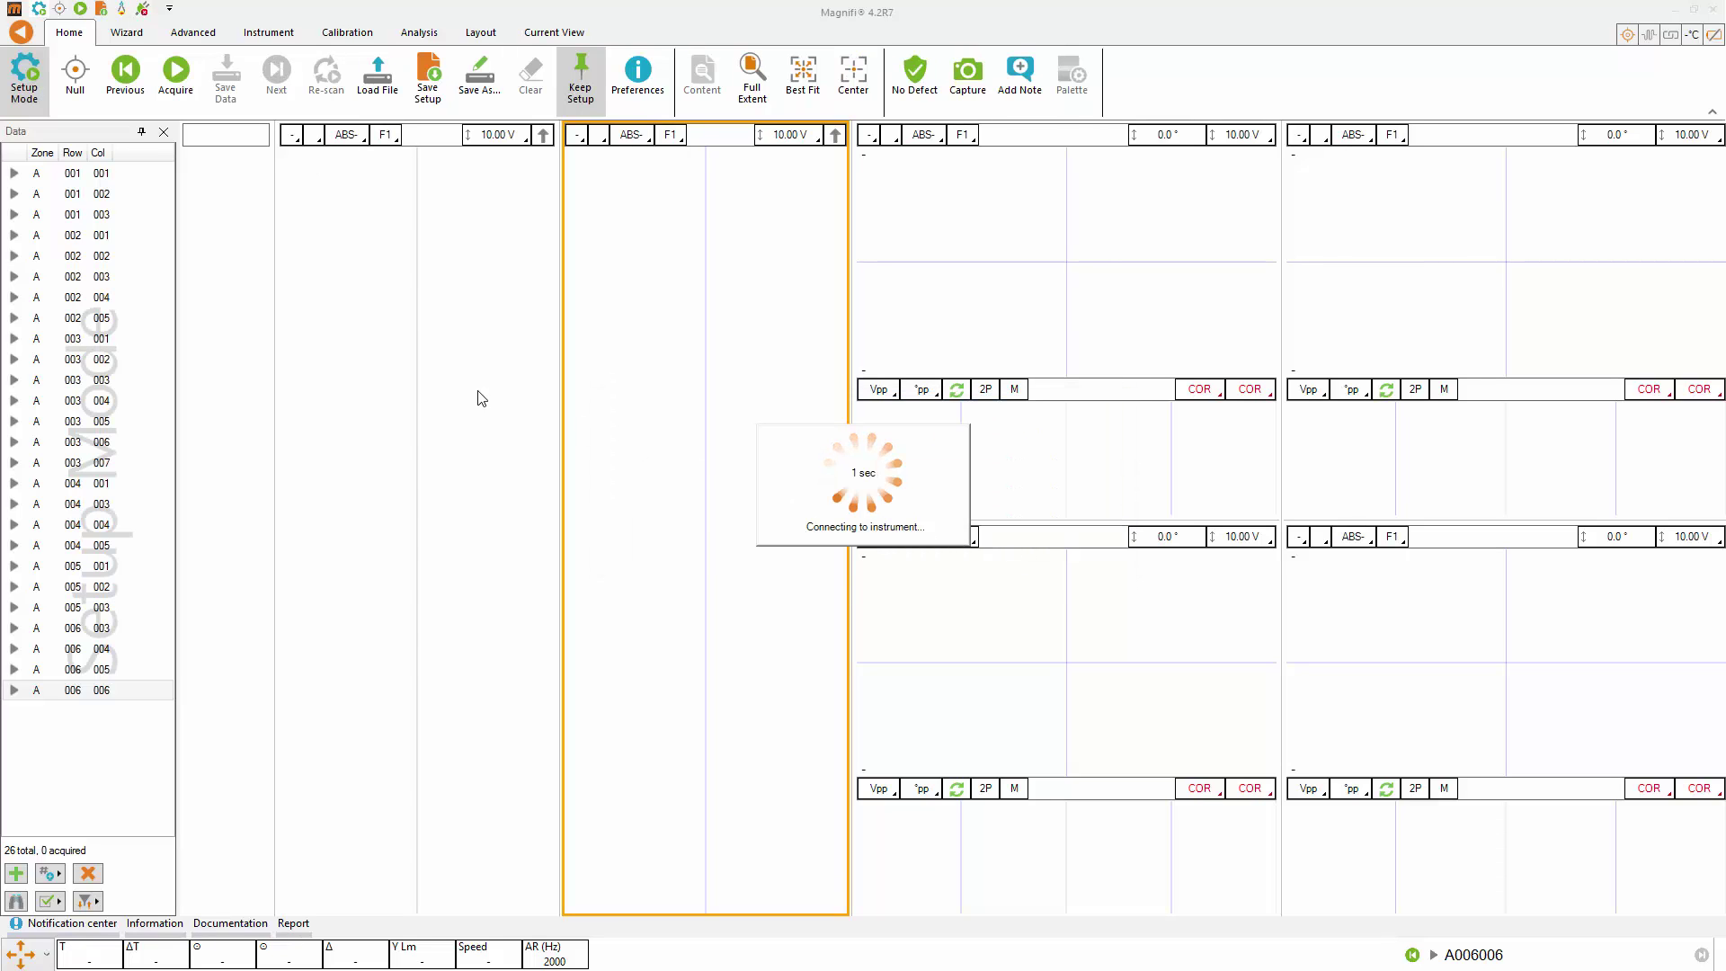
{"action": "left_click", "coordinate": [74, 77]}
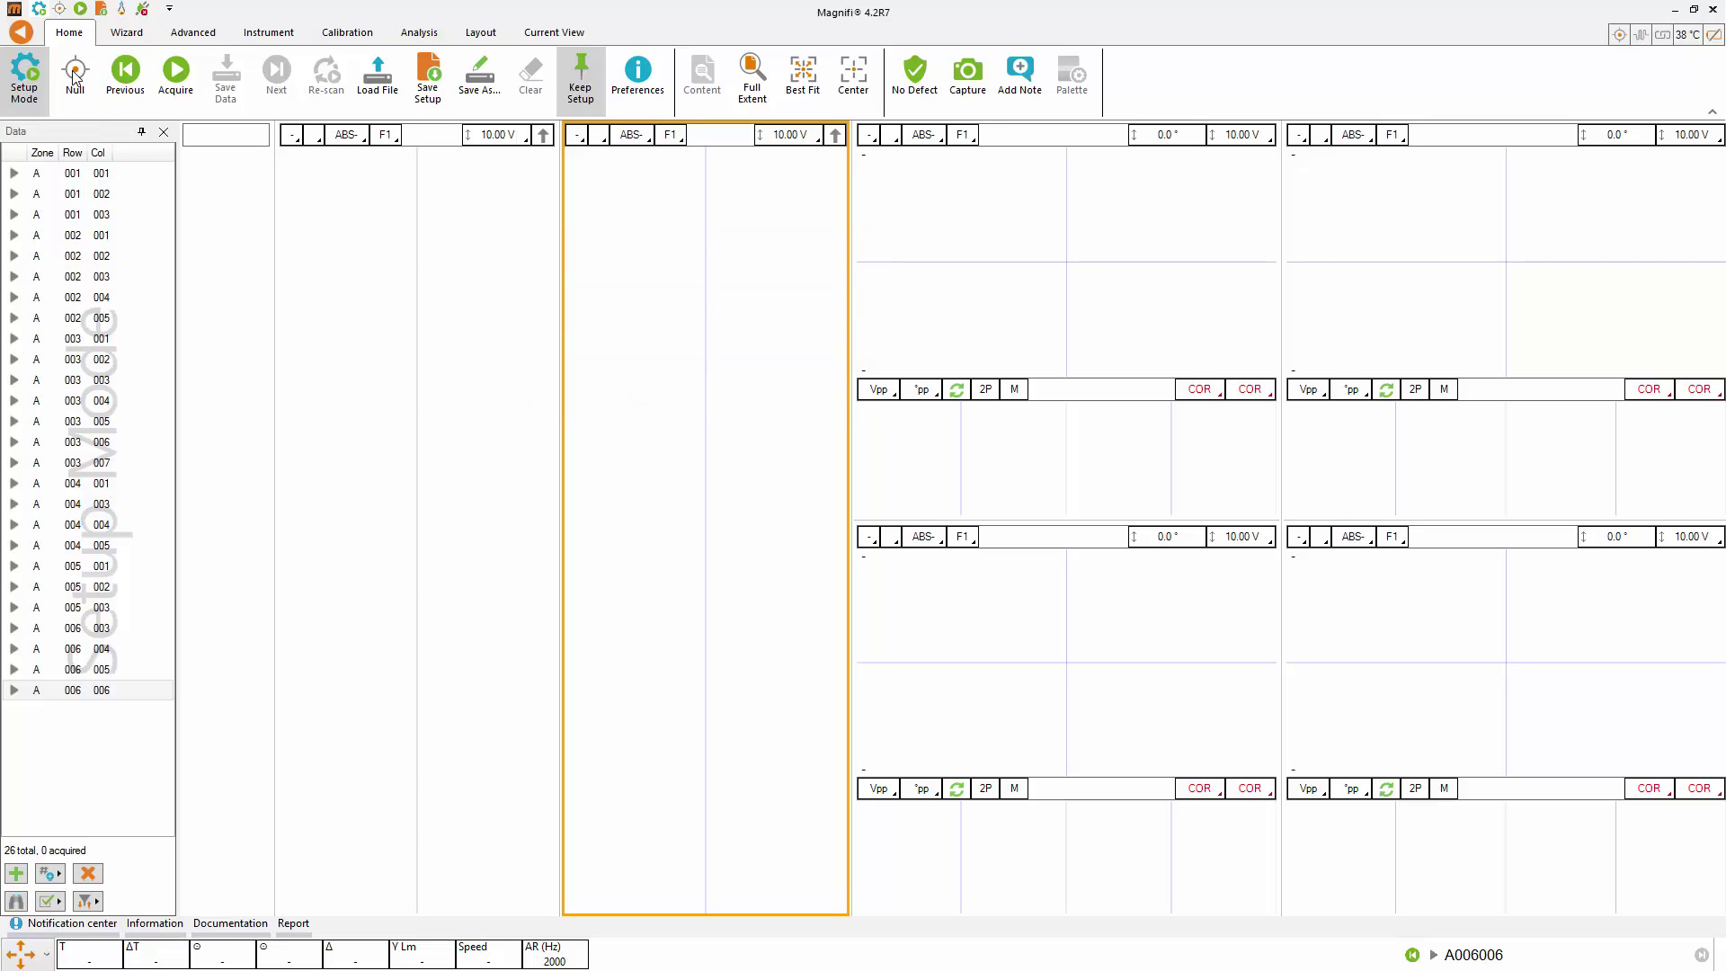
{"action": "left_click", "coordinate": [180, 84]}
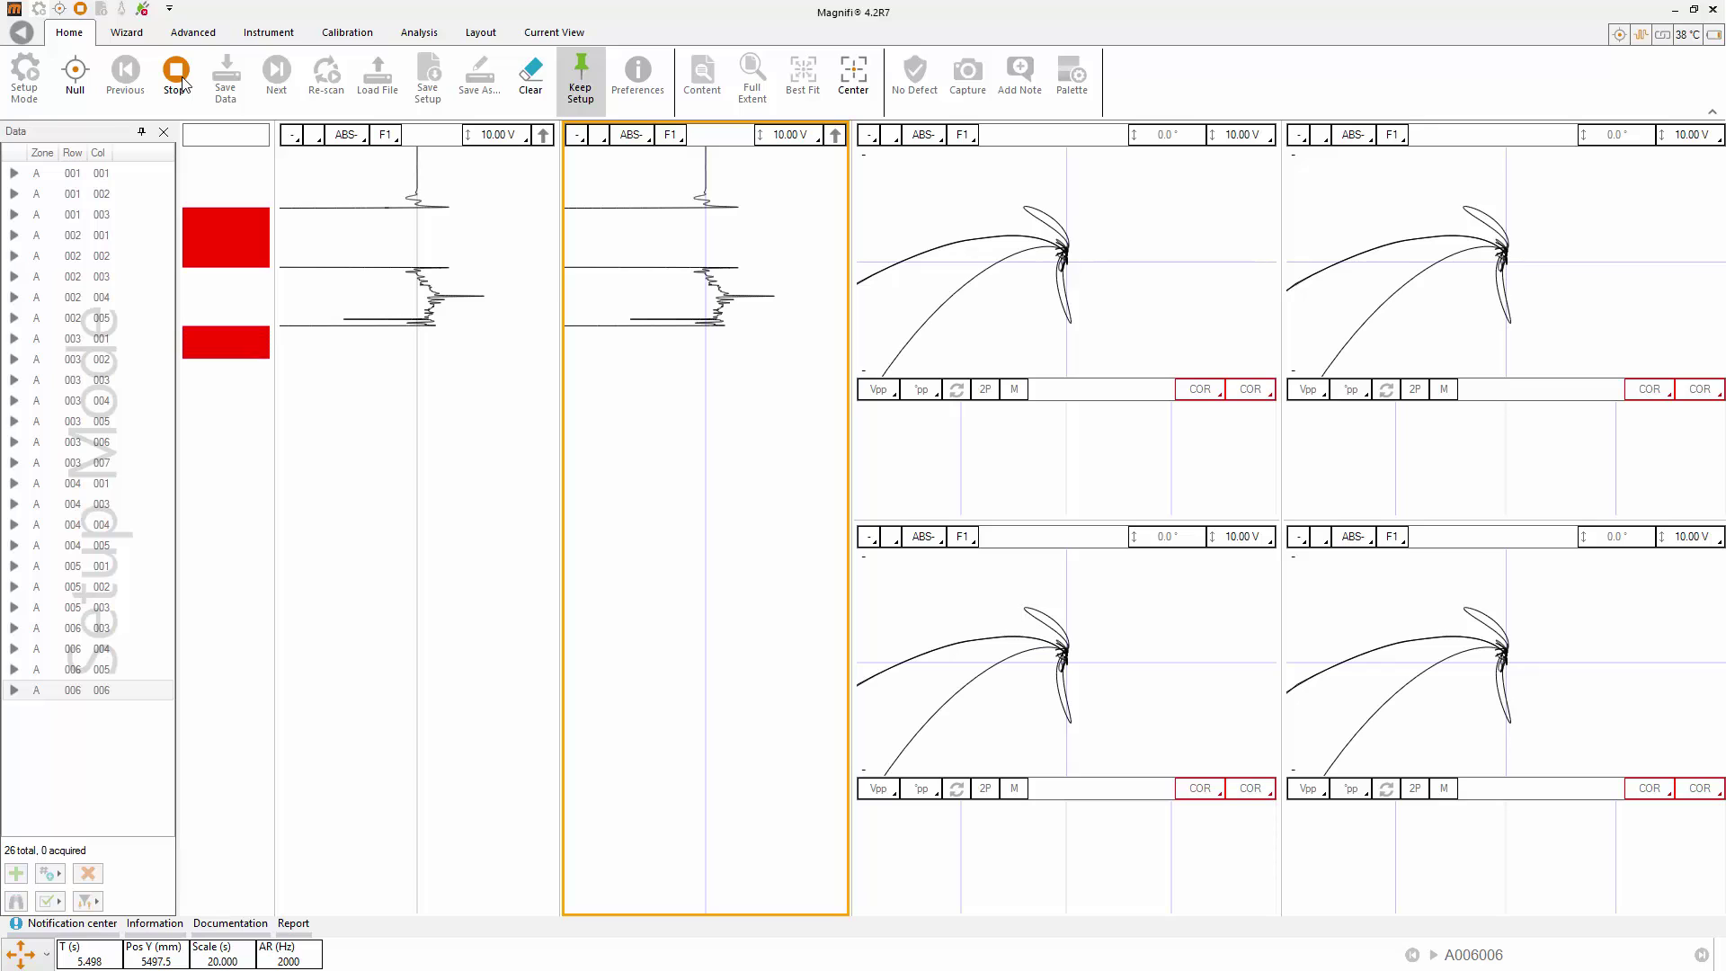
Step: Stop recording, zoom the strip charts onto the signals, and step the cursor across indications
{"action": "left_click", "coordinate": [180, 84]}
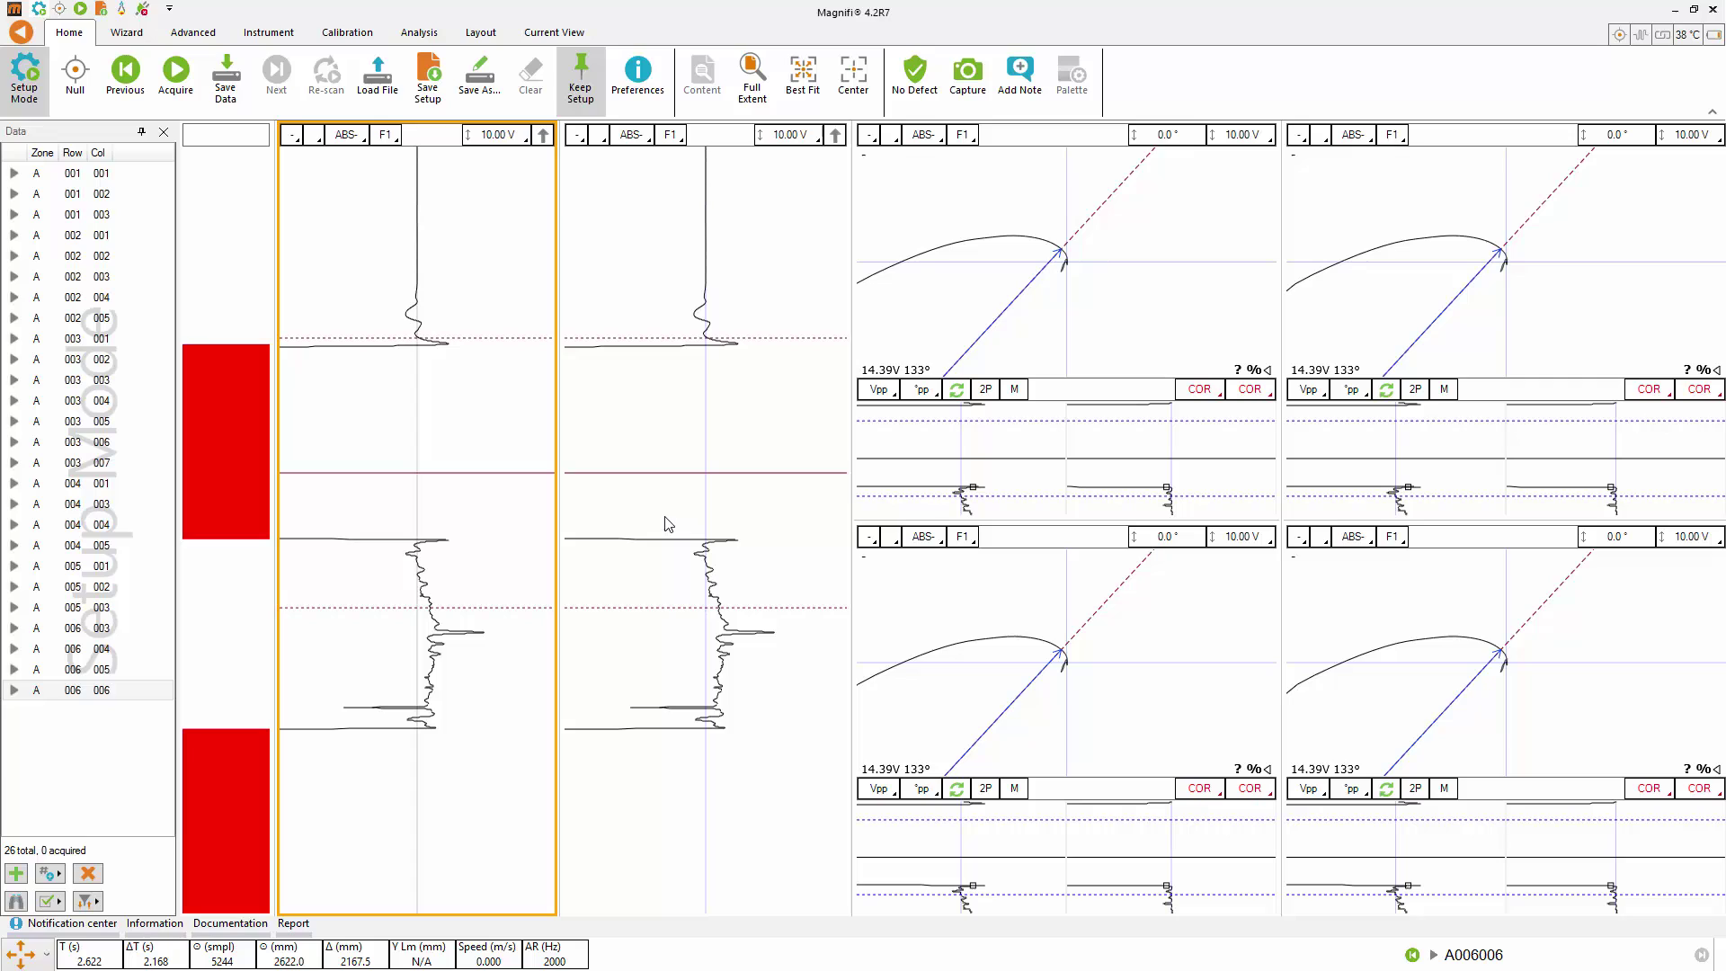
{"action": "left_click_drag", "start_coordinate": [675, 509], "coordinate": [694, 762]}
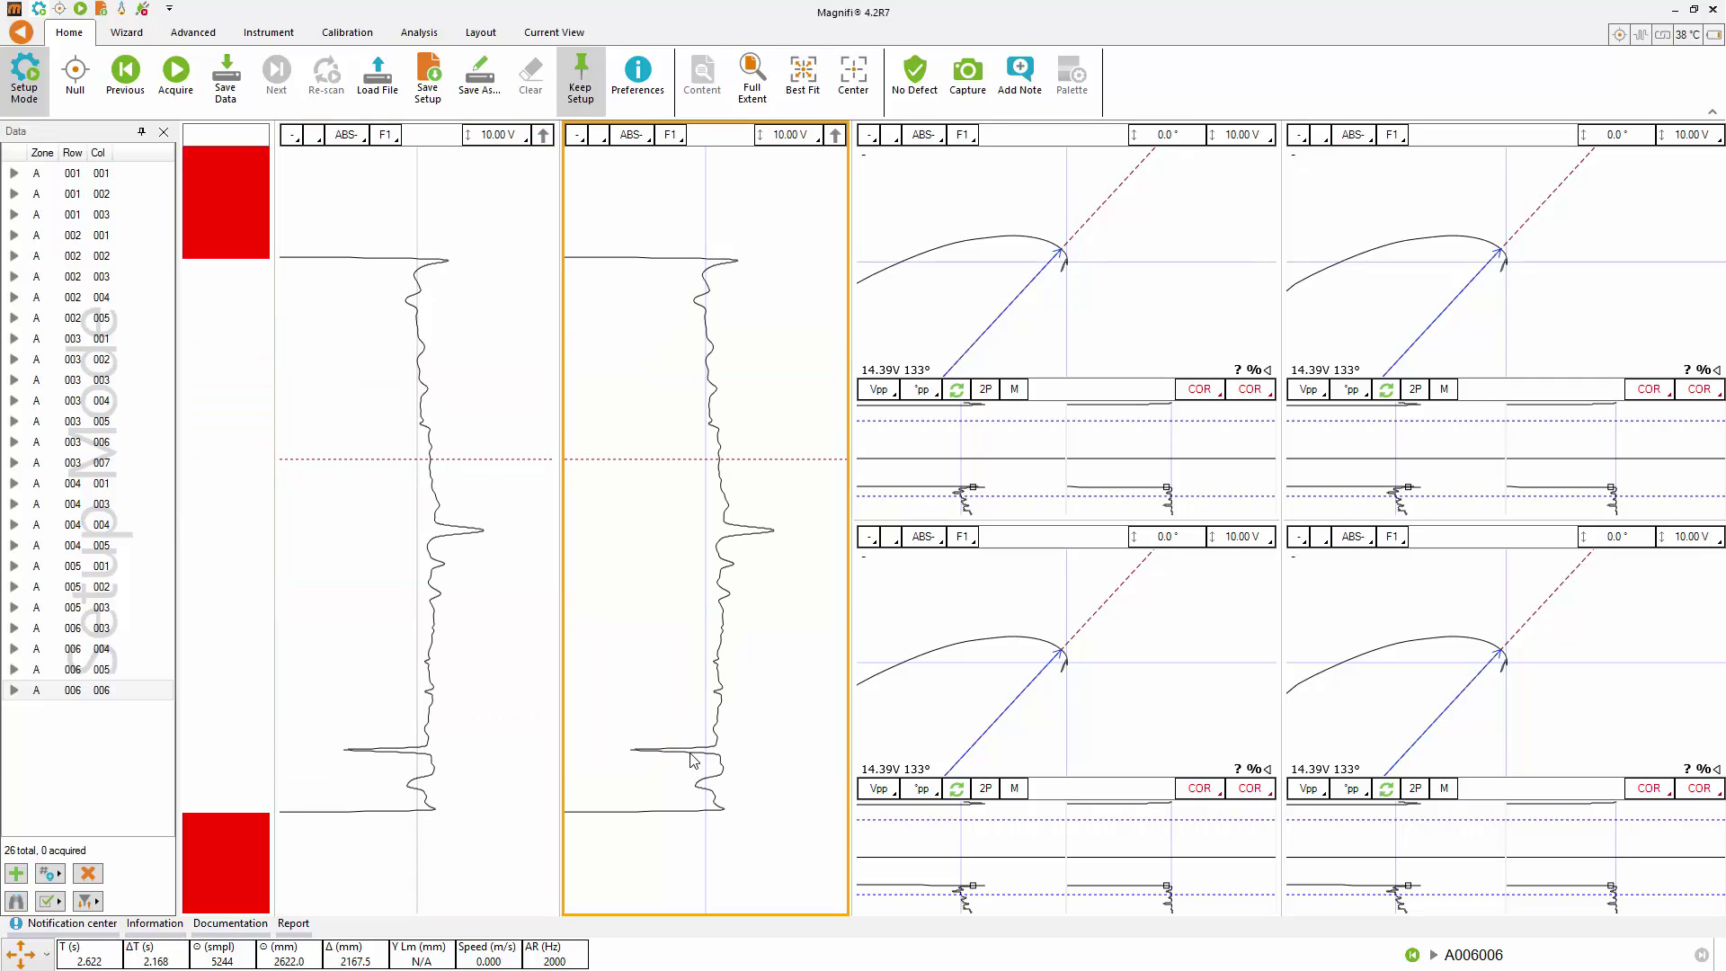
{"action": "left_click", "coordinate": [568, 425]}
{"action": "left_click", "coordinate": [571, 476]}
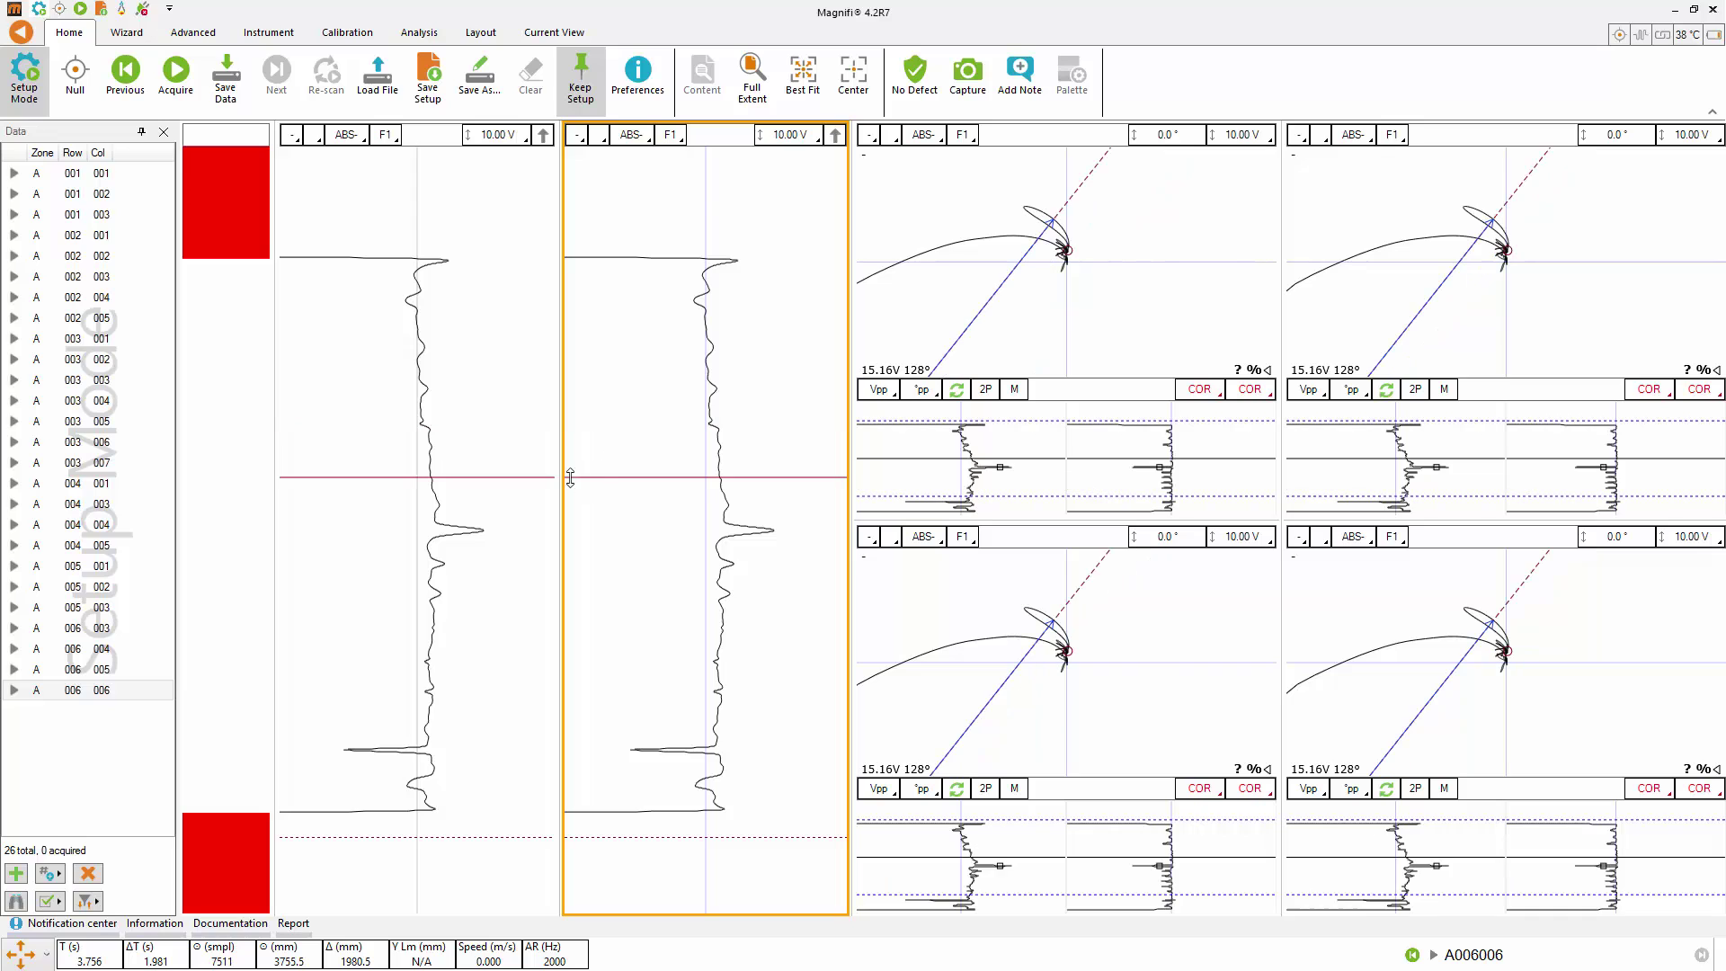
{"action": "left_click_drag", "start_coordinate": [608, 482], "coordinate": [626, 532]}
Step: Show ABS-F2/DIF-F2 strip charts and DIF-F2, DIF-F1, MIX1, ABS-F2 Lissajous plots, then open Calibration
{"action": "left_click", "coordinate": [384, 134]}
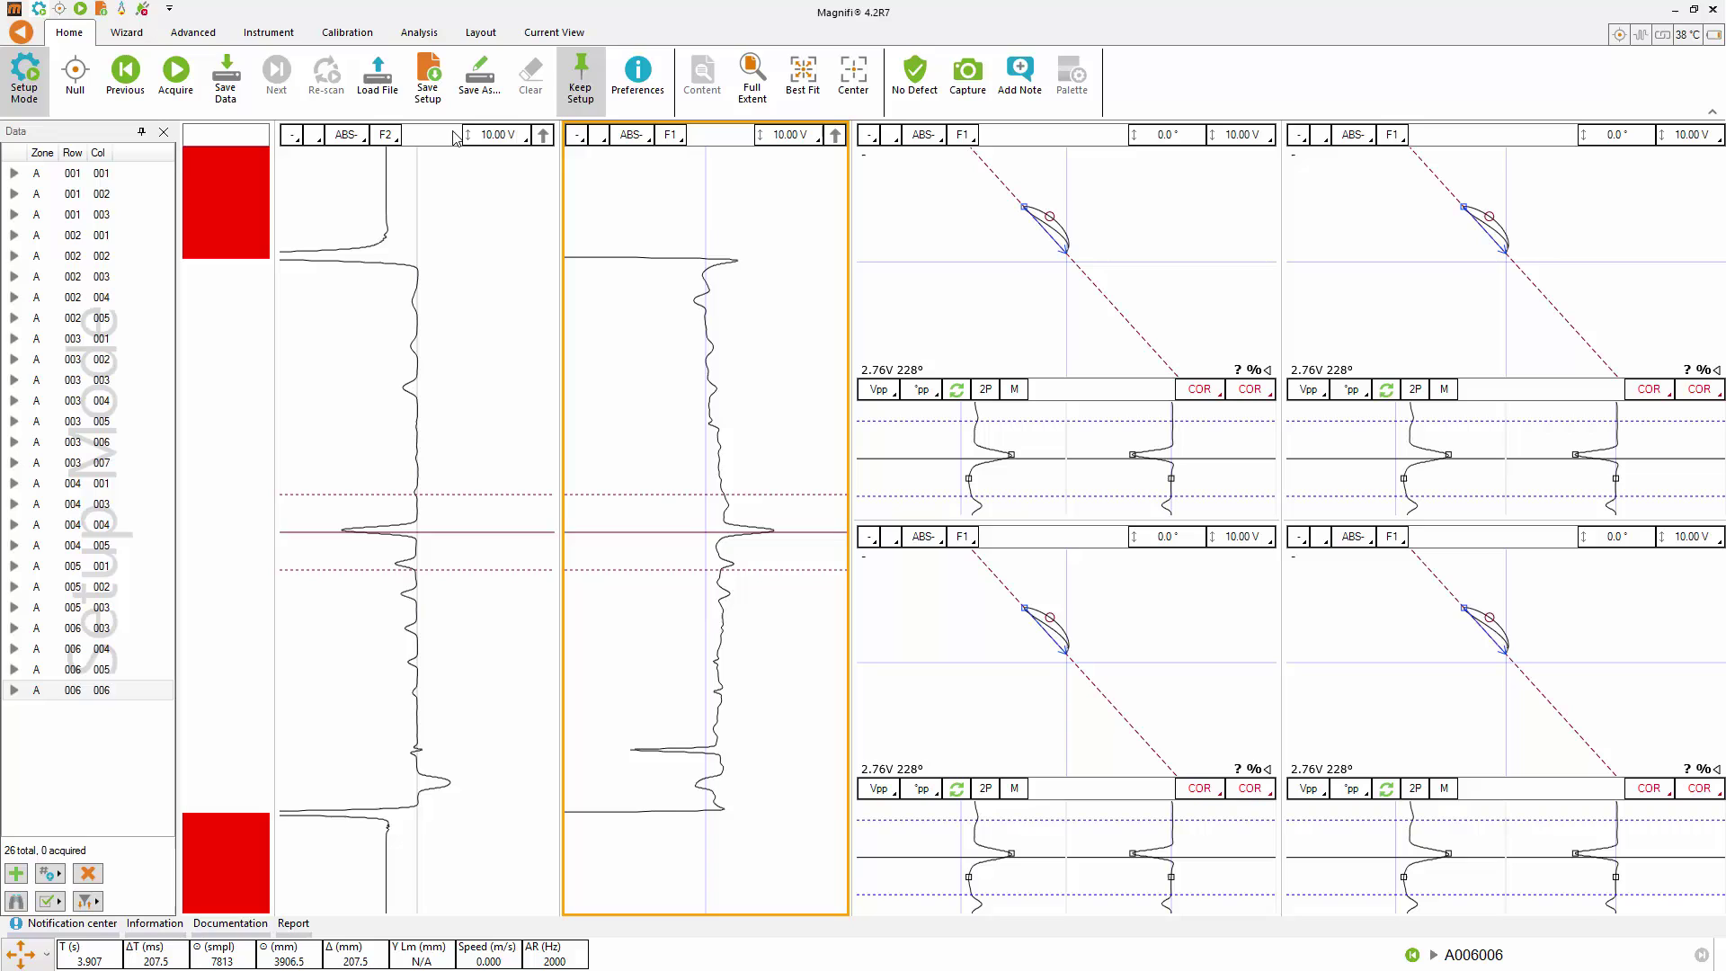
{"action": "left_click", "coordinate": [631, 135]}
{"action": "left_click", "coordinate": [670, 135]}
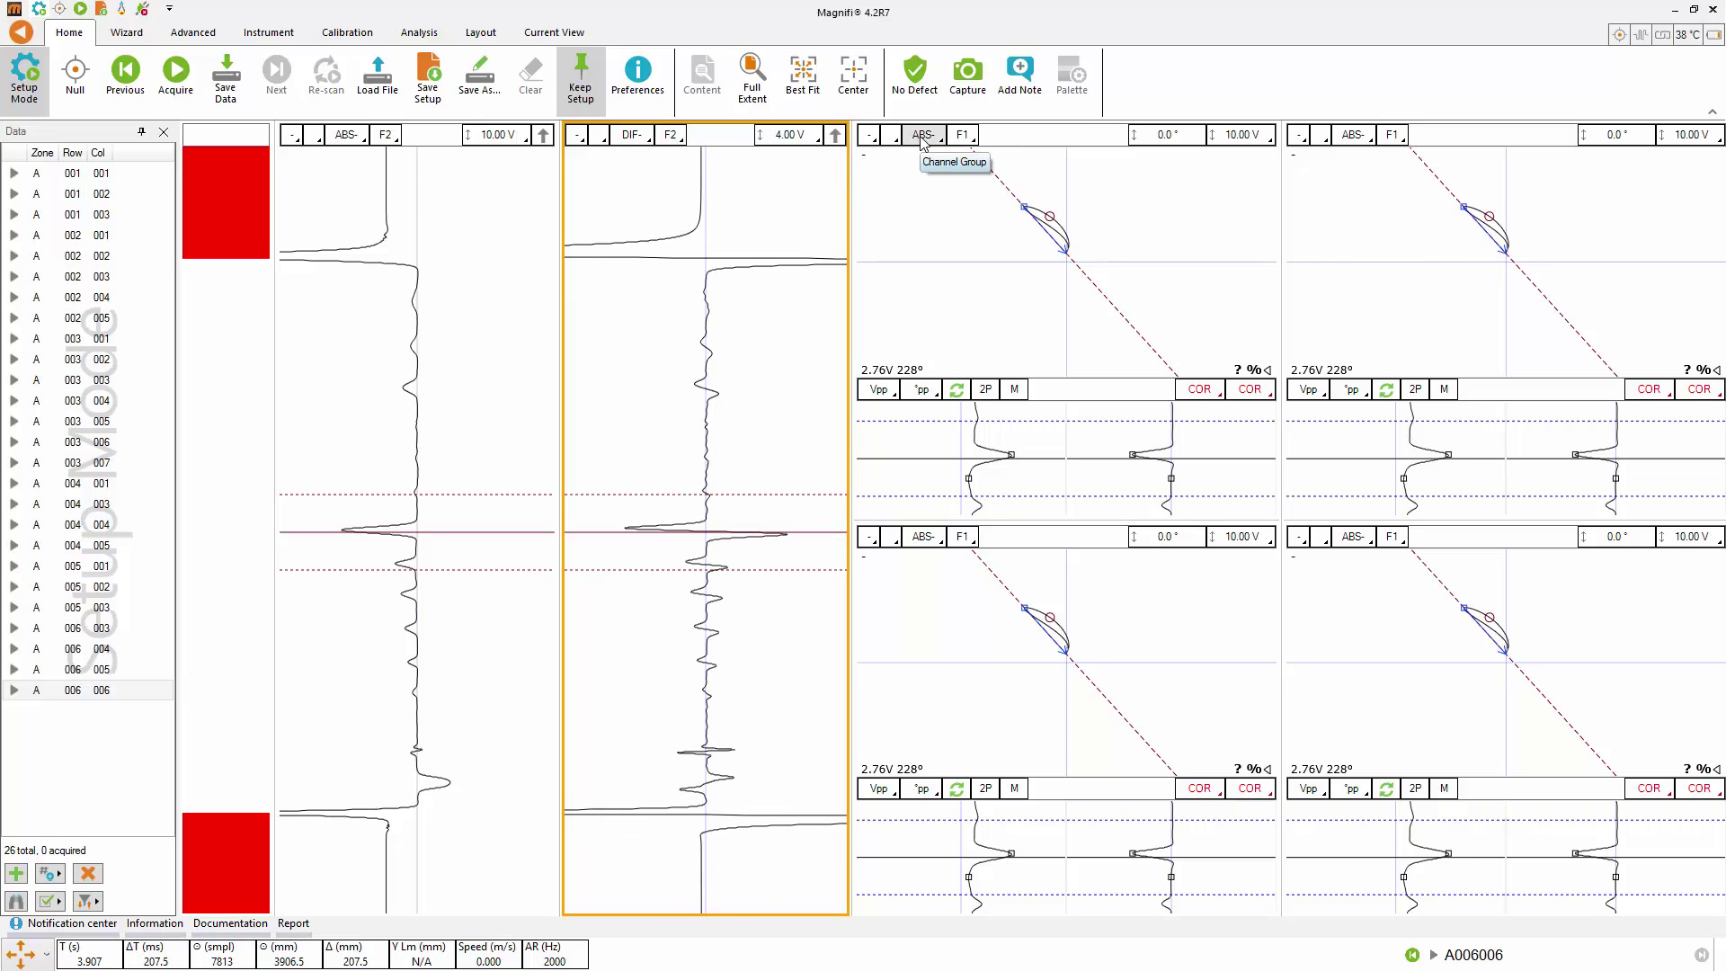
{"action": "left_click", "coordinate": [923, 135]}
{"action": "left_click", "coordinate": [962, 135]}
{"action": "left_click", "coordinate": [1351, 136]}
{"action": "left_click", "coordinate": [923, 537]}
{"action": "left_click", "coordinate": [926, 558]}
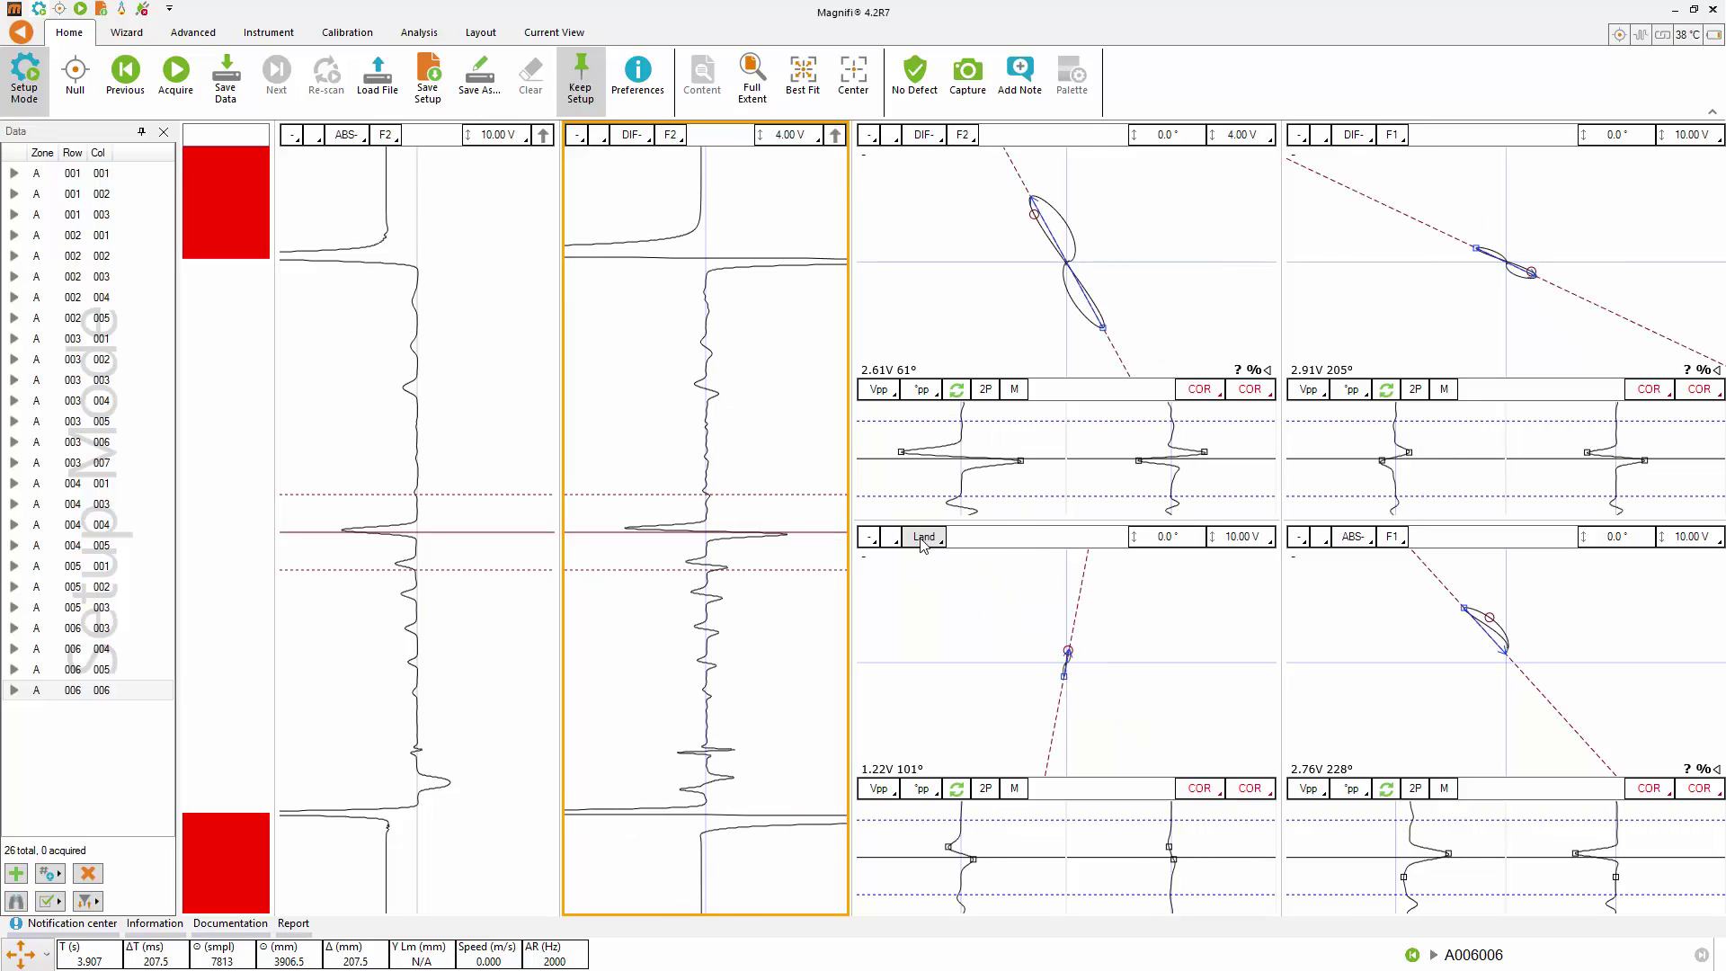
{"action": "left_click", "coordinate": [1392, 537]}
{"action": "left_click", "coordinate": [807, 534]}
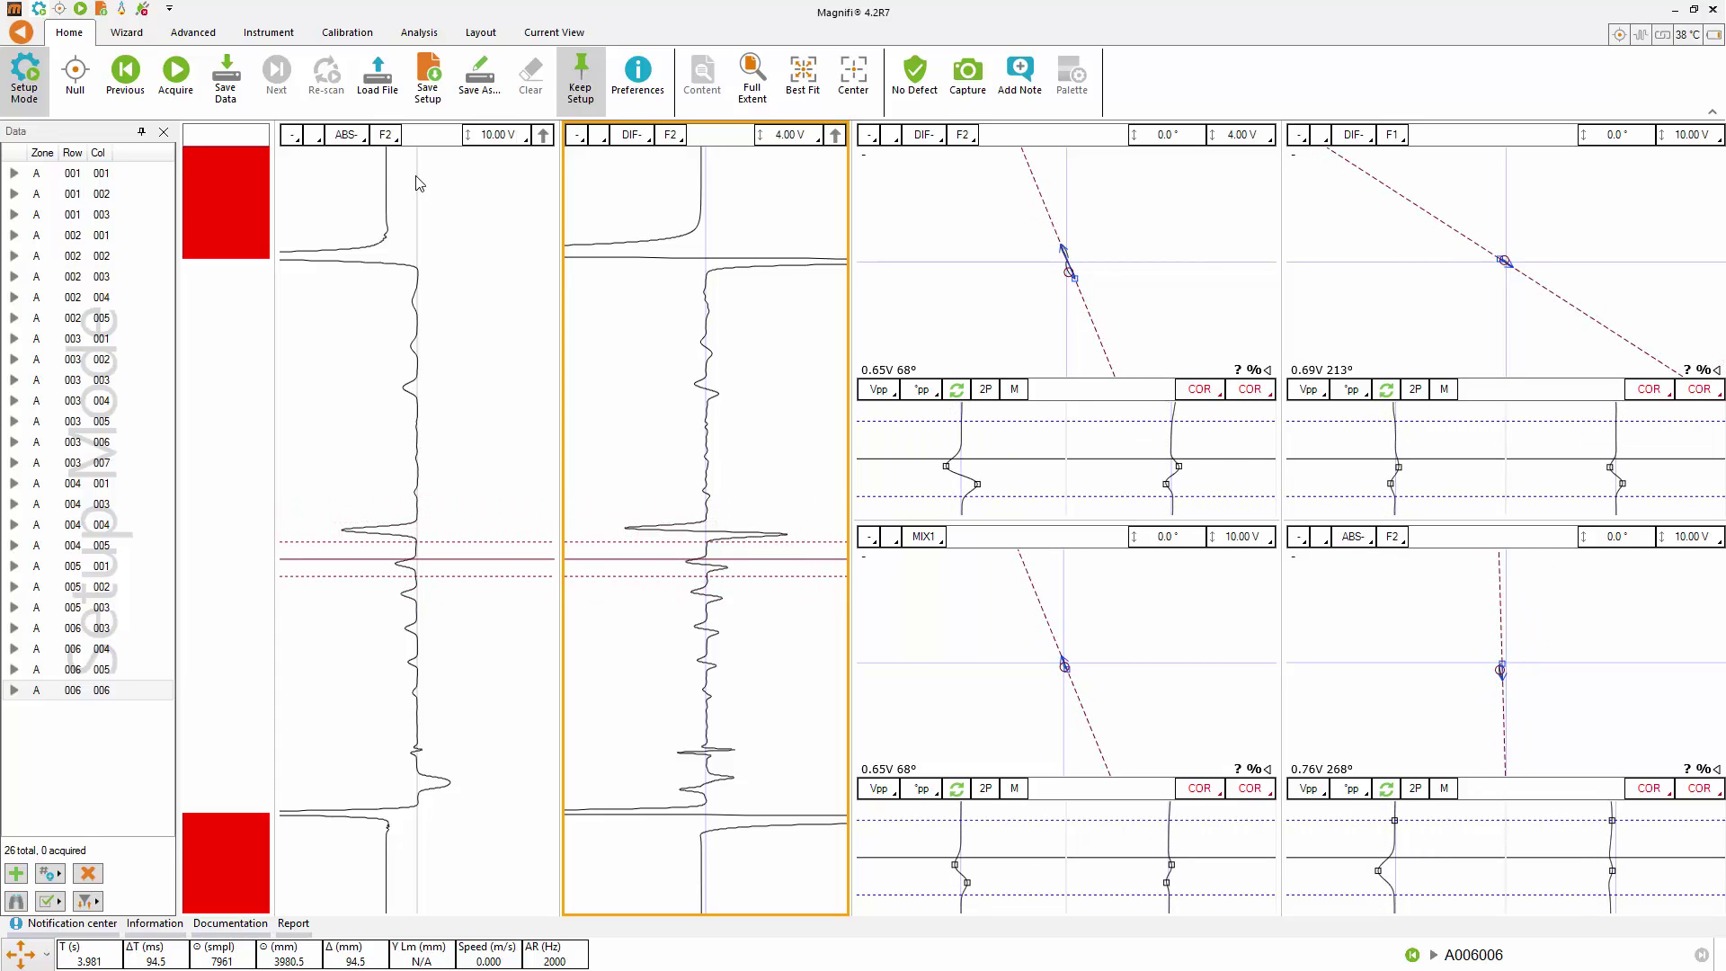
{"action": "left_click", "coordinate": [346, 33]}
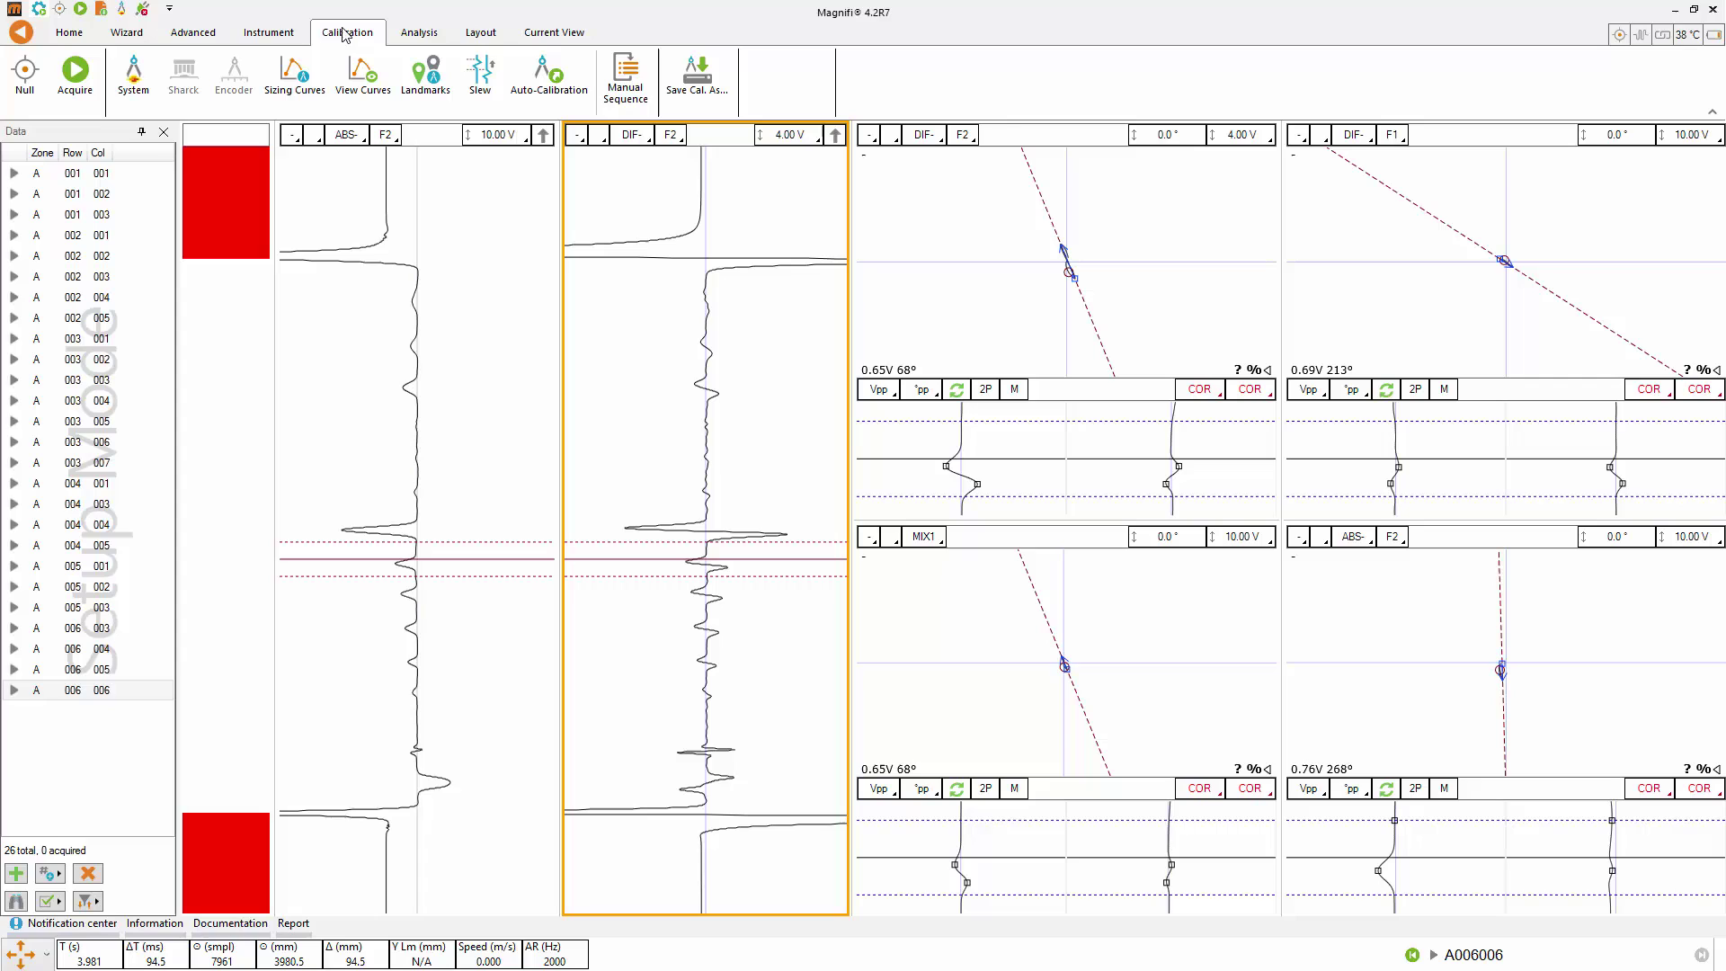
Step: Calibrate on the FBH-20, FBH-40, FBH-60, FBH-80, HOLE and IDGR-10 reference indications
{"action": "left_click", "coordinate": [133, 85]}
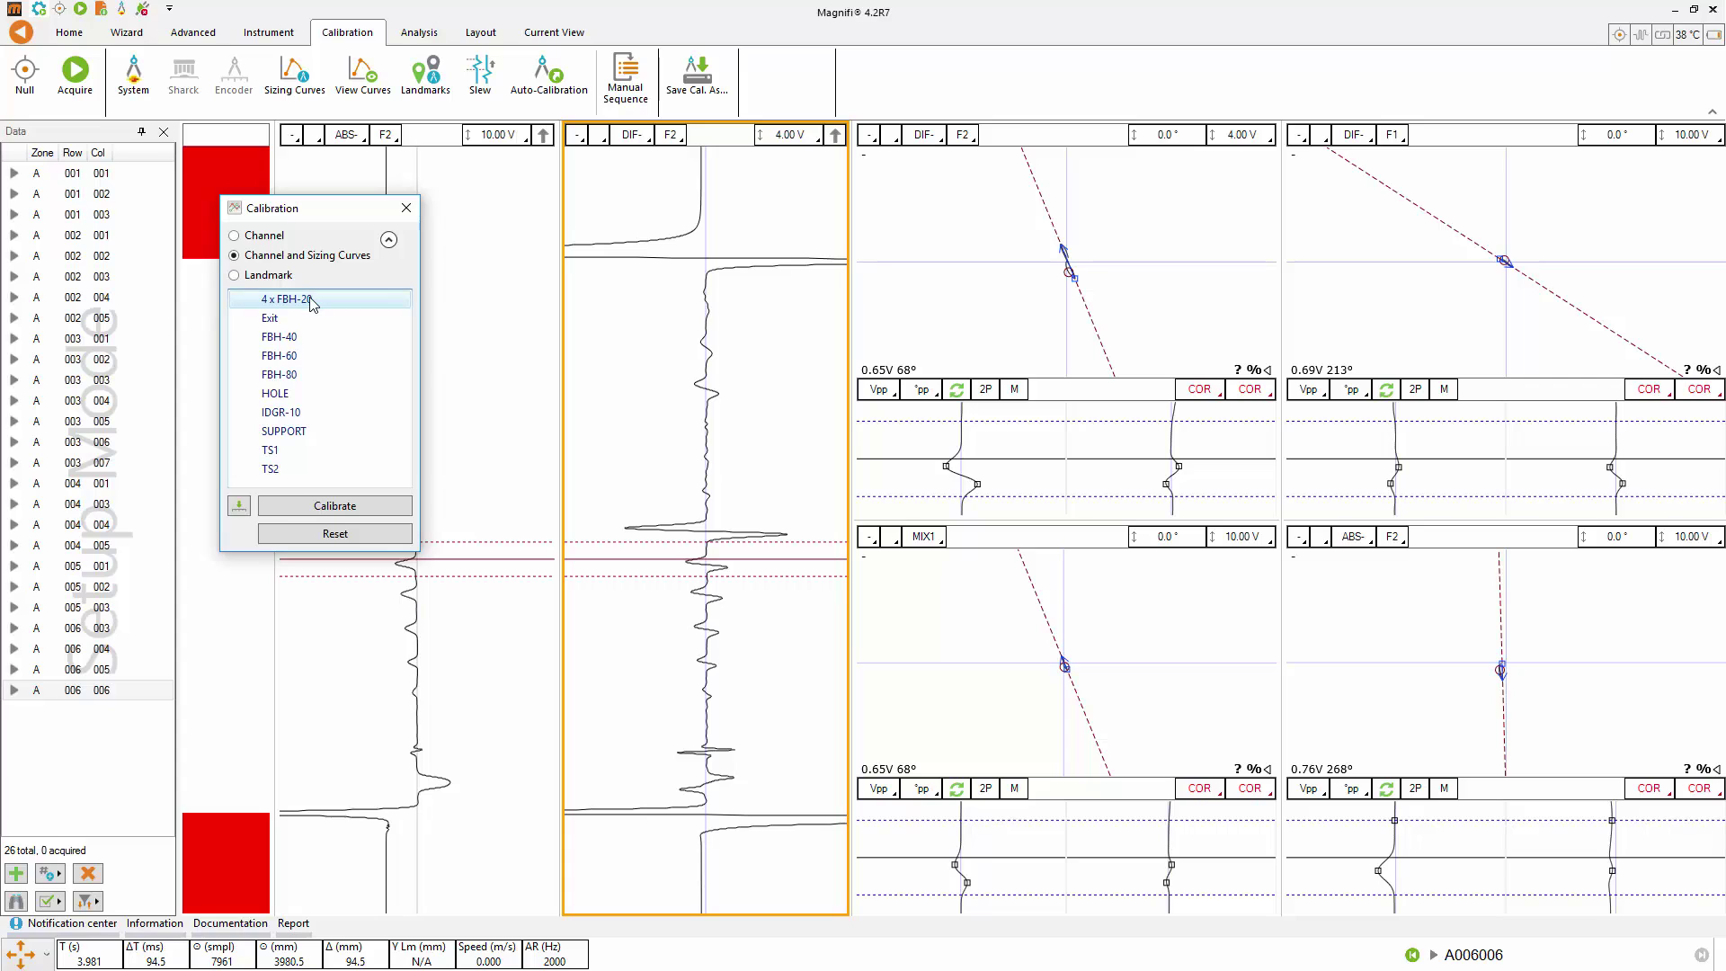
{"action": "left_click_drag", "start_coordinate": [780, 568], "coordinate": [778, 557]}
{"action": "left_click", "coordinate": [240, 507]}
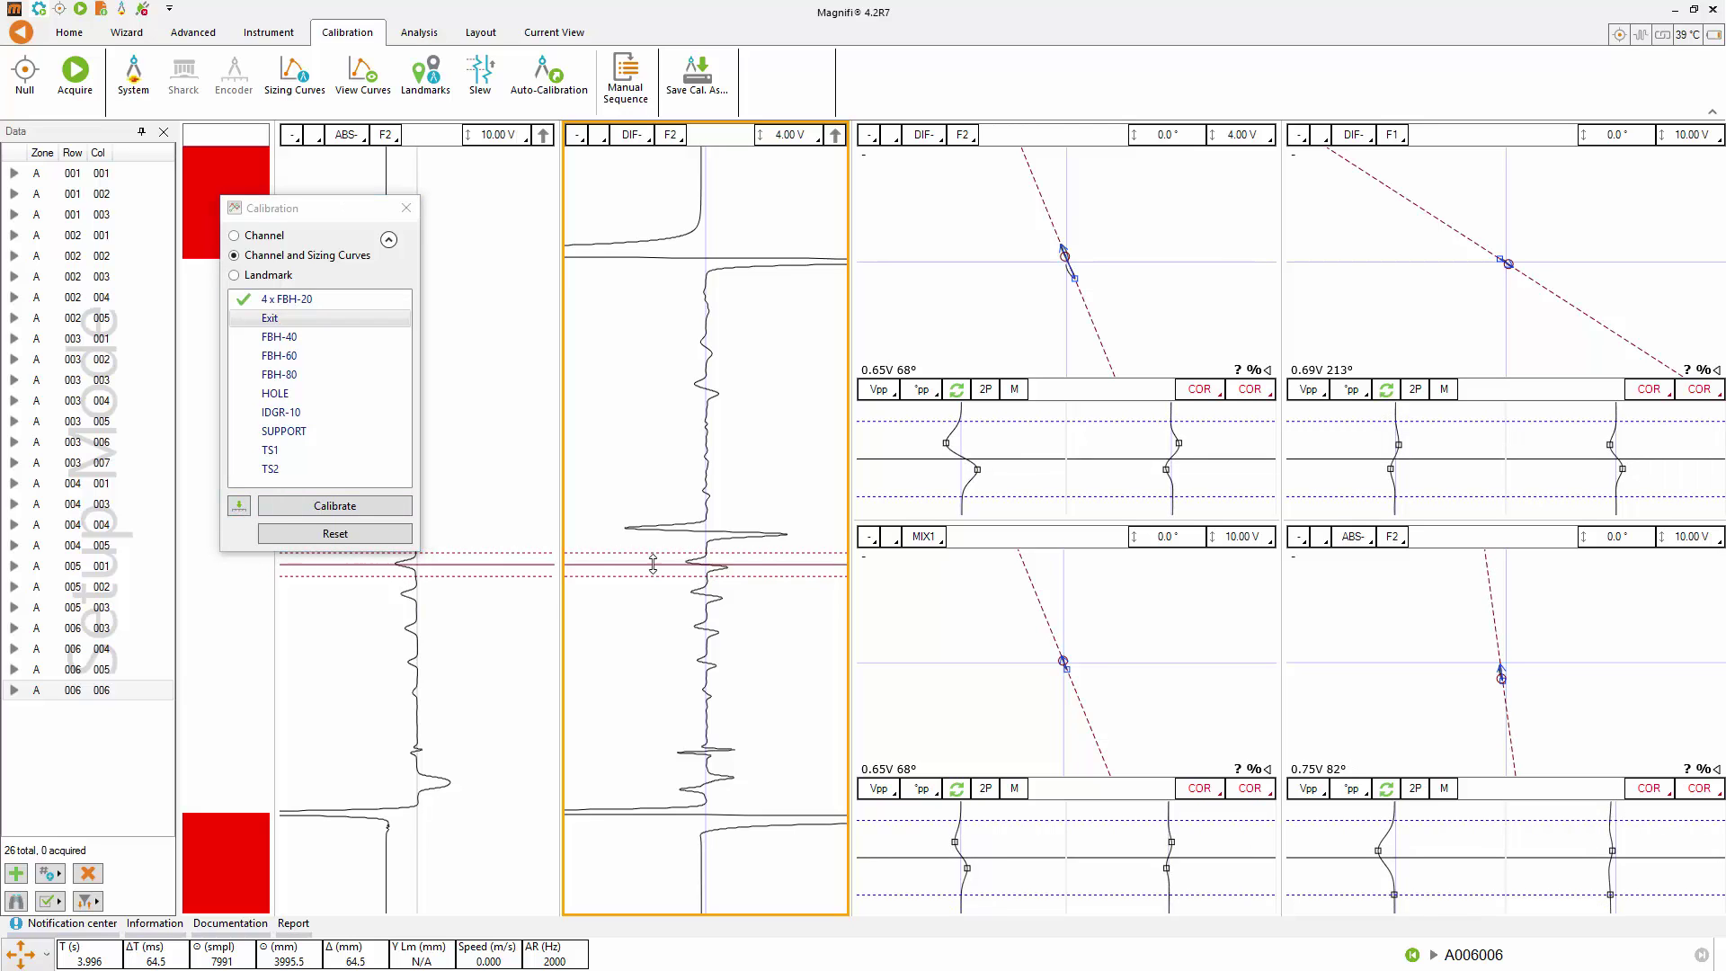
{"action": "left_click", "coordinate": [240, 506]}
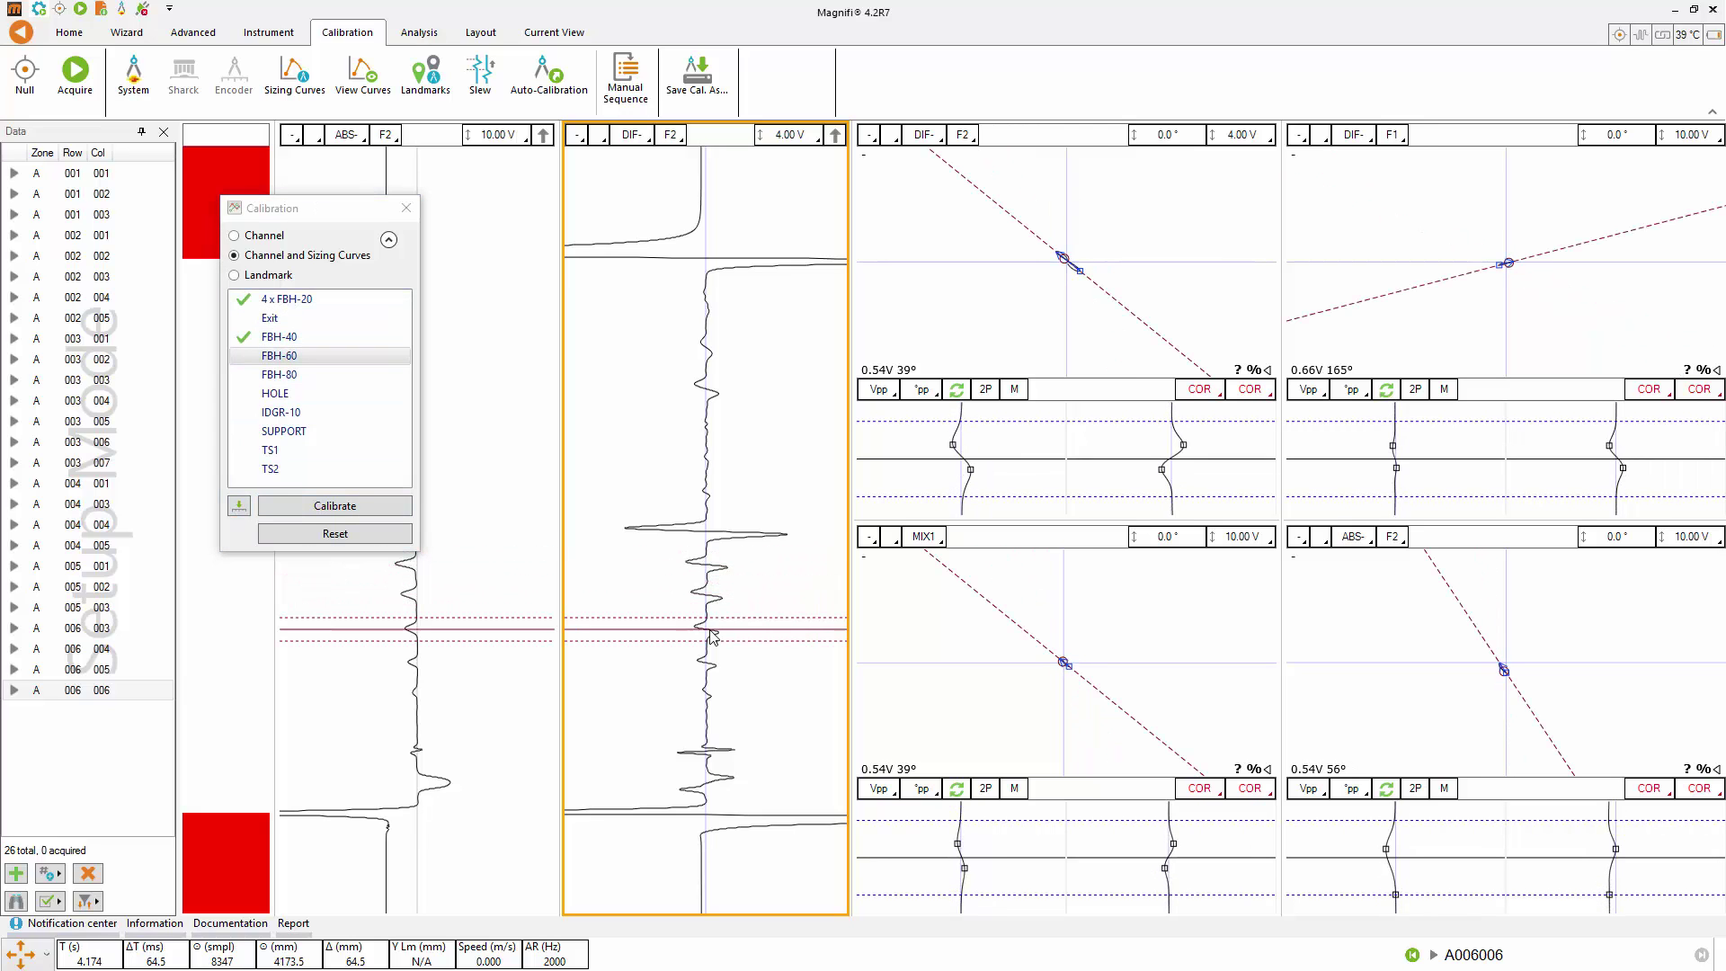
{"action": "left_click", "coordinate": [240, 506]}
{"action": "left_click", "coordinate": [240, 507]}
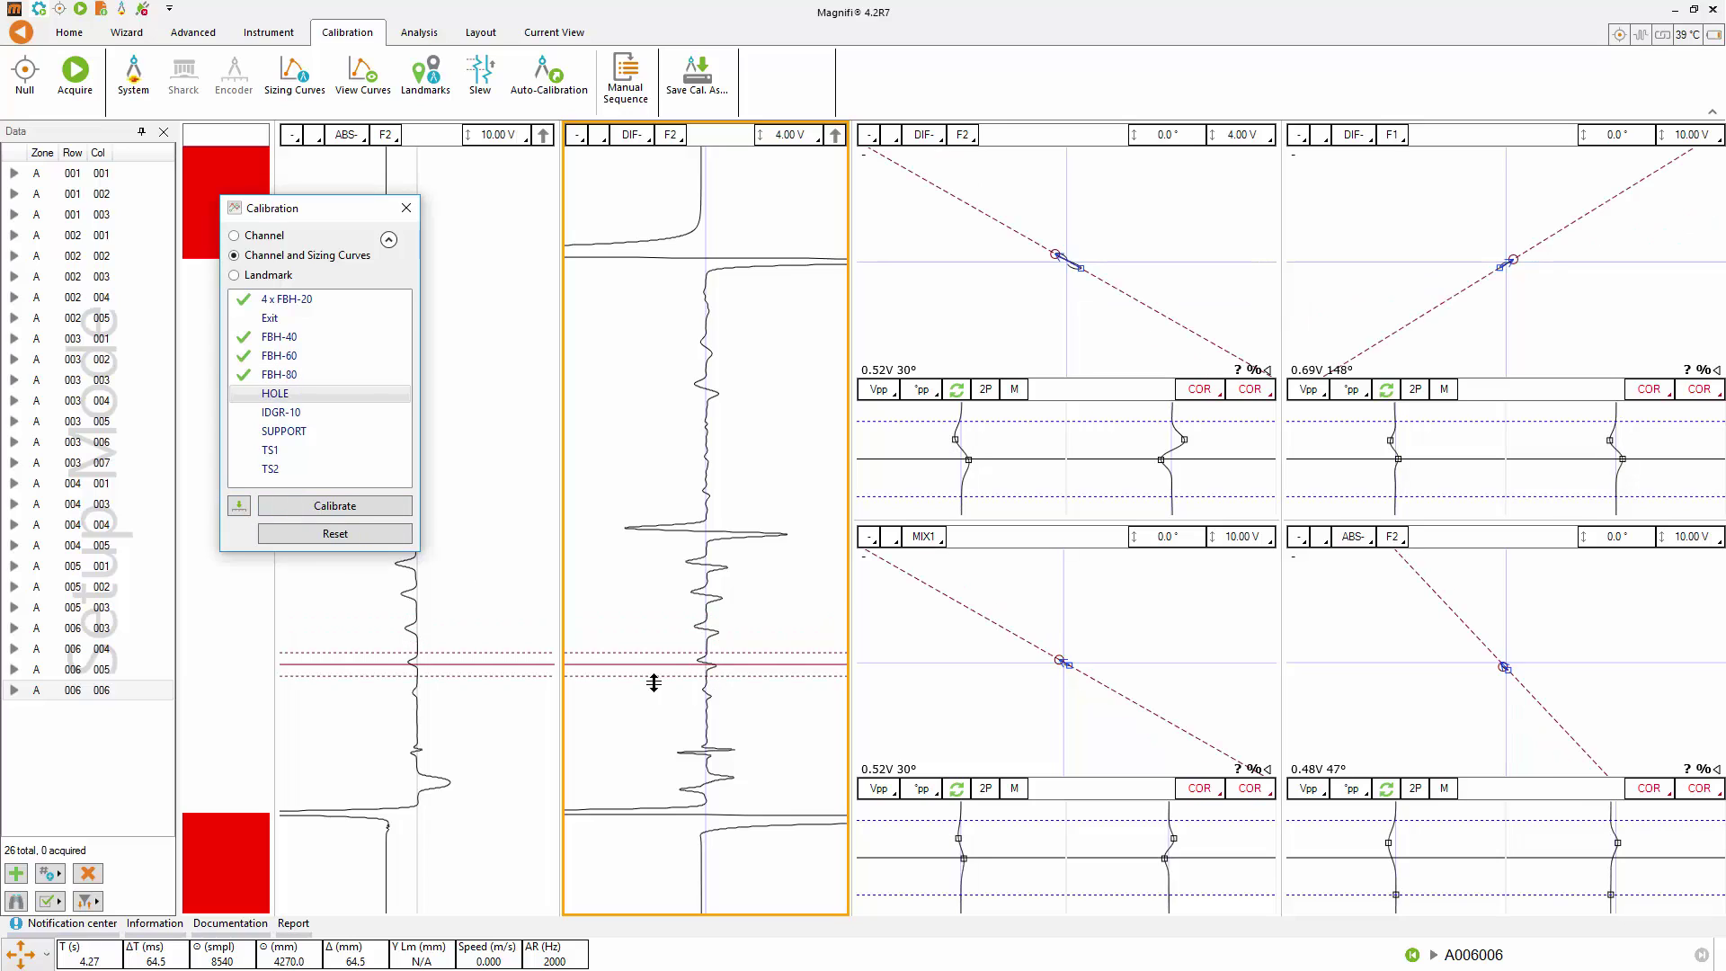
{"action": "left_click", "coordinate": [240, 507]}
{"action": "left_click", "coordinate": [712, 766]}
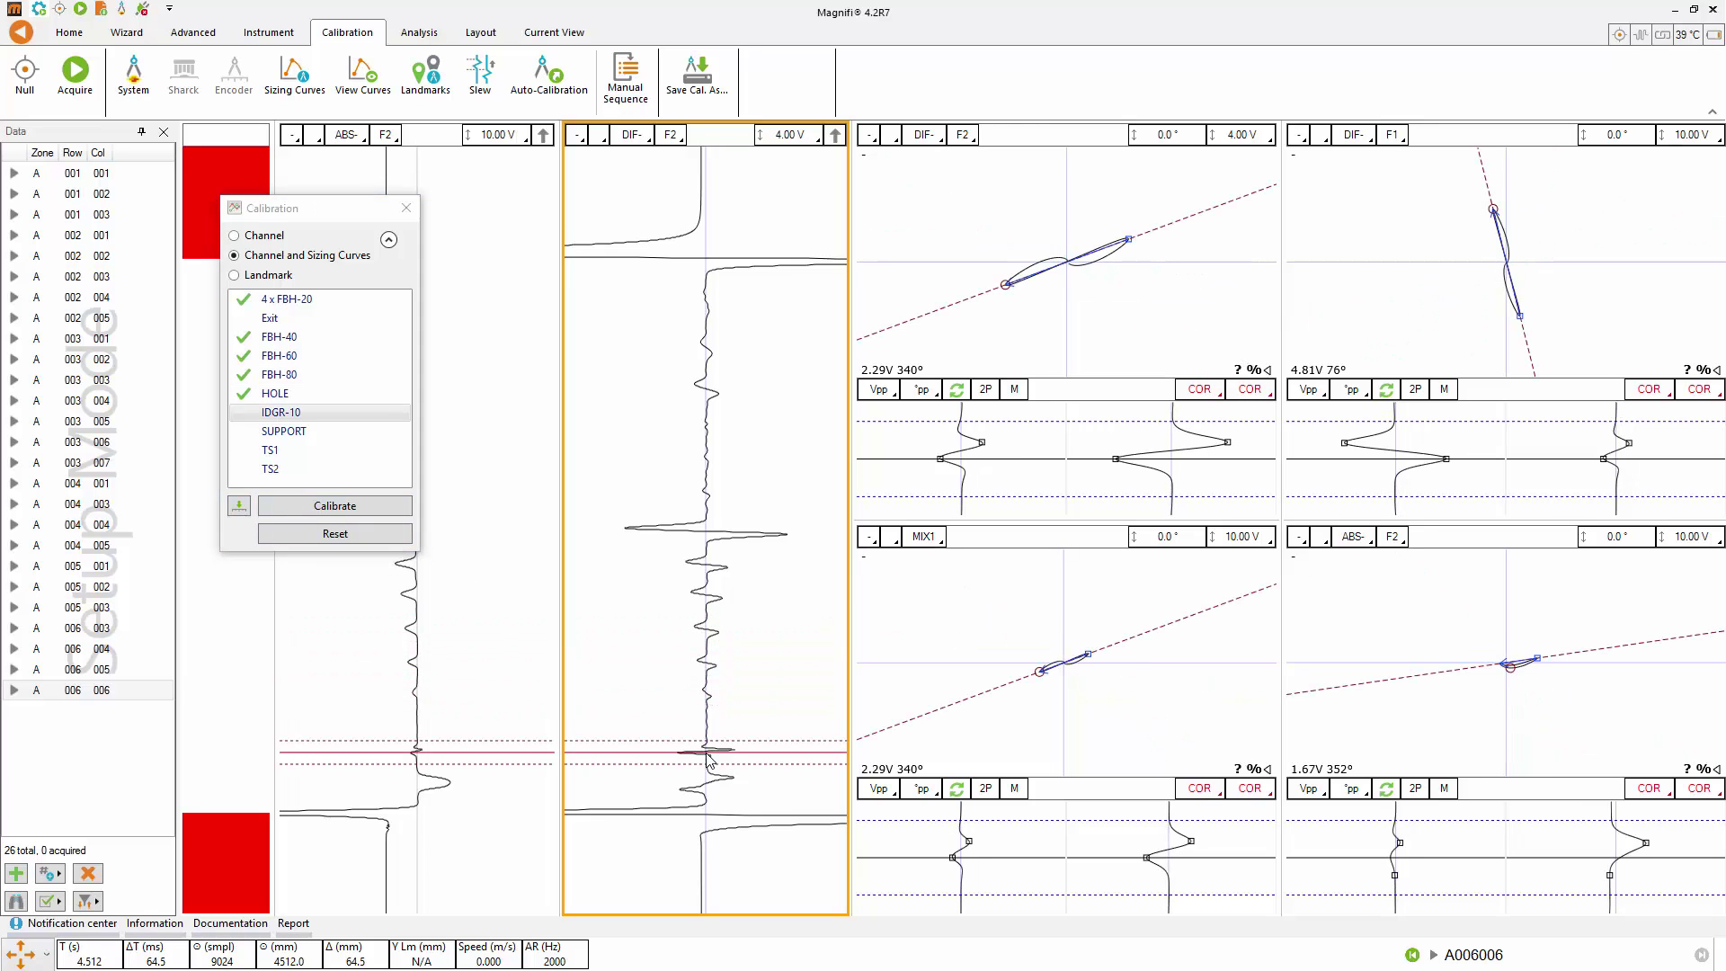
{"action": "left_click", "coordinate": [241, 507]}
Step: Assign SUPPORT to the support signal, calibrate all channels, and close the Calibration window
{"action": "left_click", "coordinate": [708, 791]}
{"action": "left_click_drag", "start_coordinate": [707, 791], "coordinate": [705, 773]}
{"action": "left_click", "coordinate": [238, 507]}
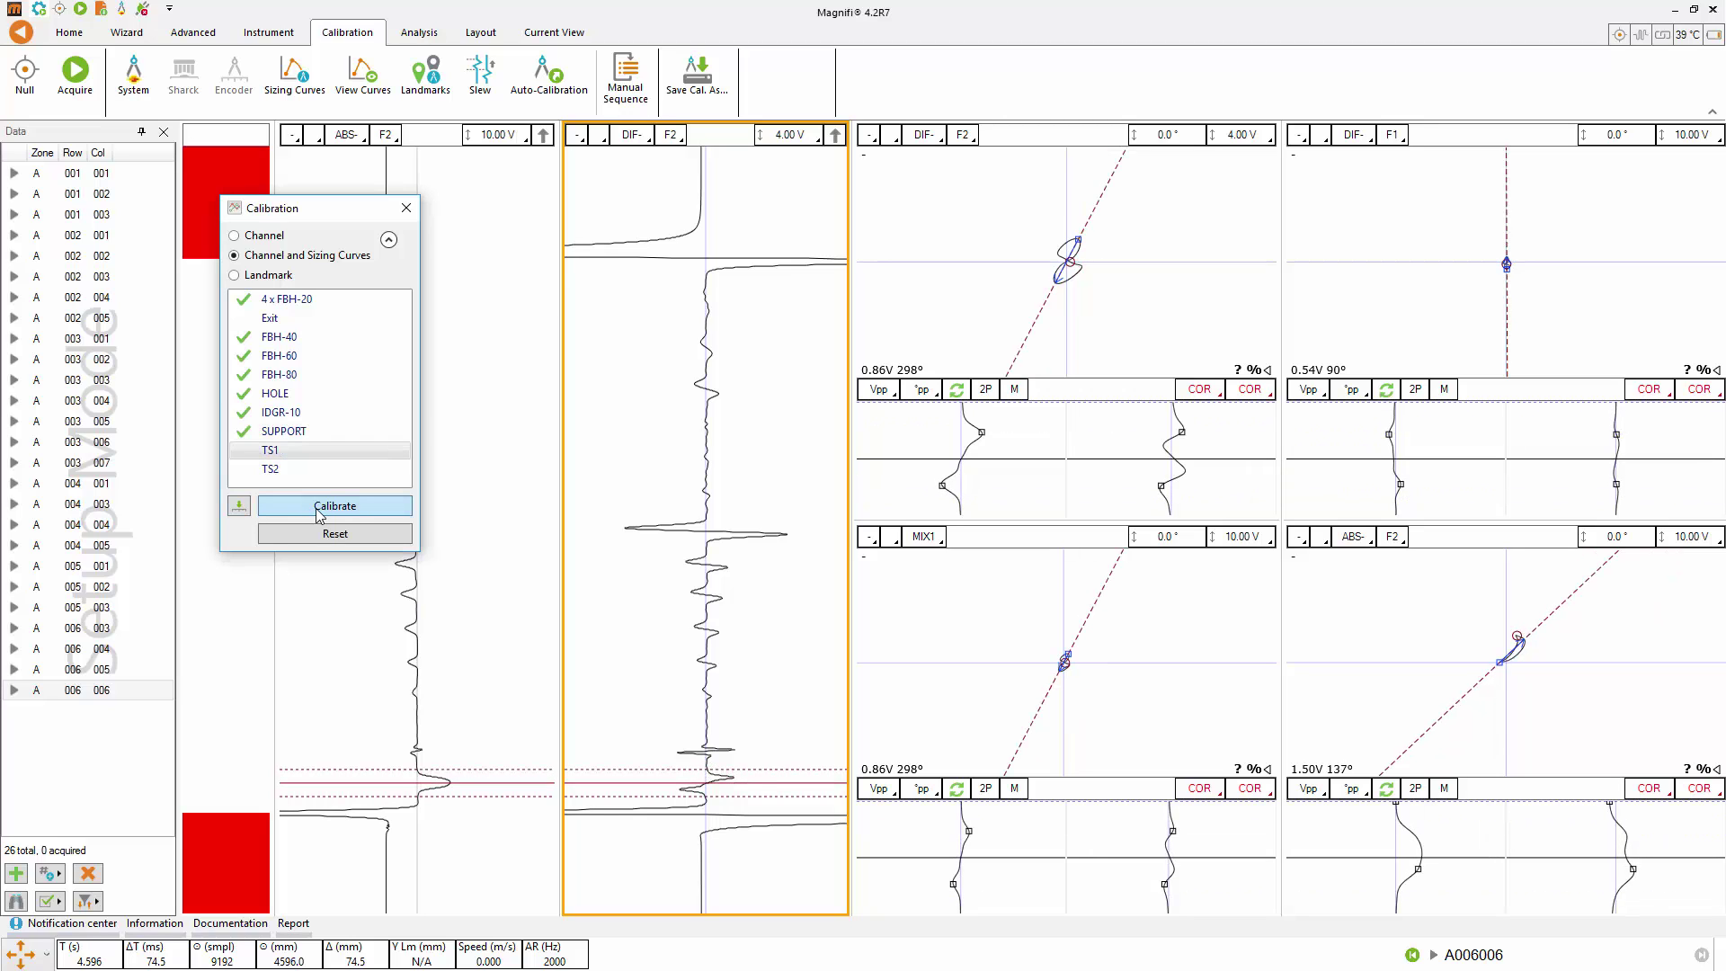
{"action": "left_click", "coordinate": [350, 508]}
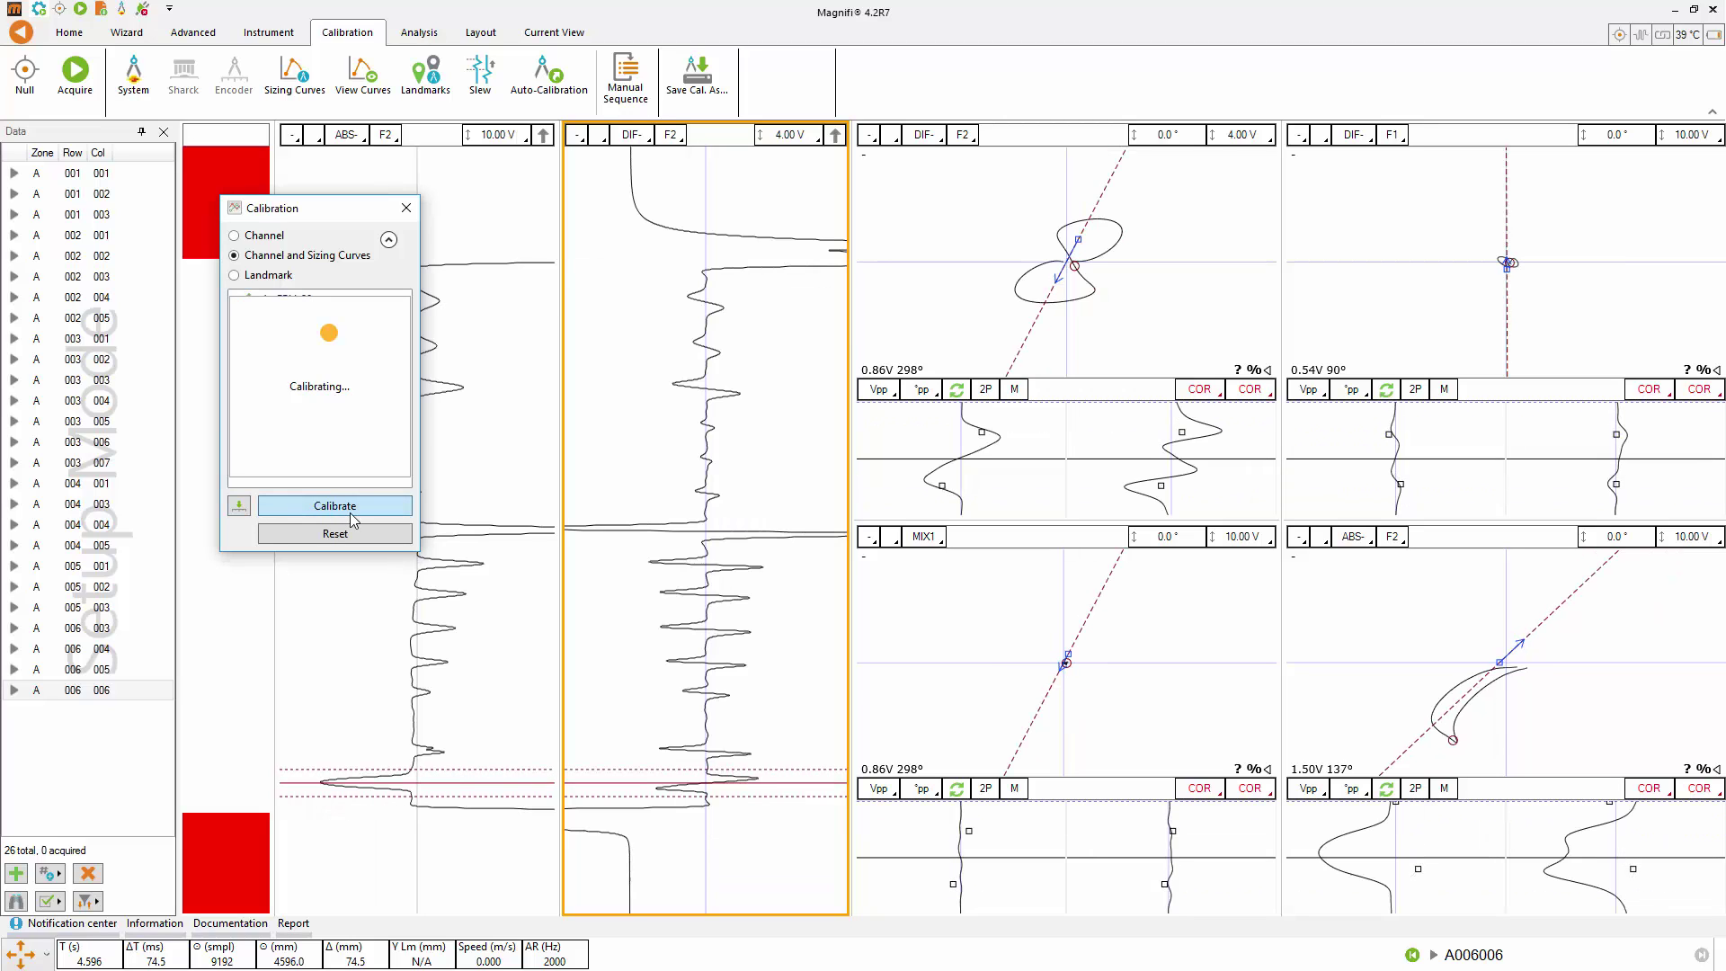
{"action": "left_click", "coordinate": [407, 211]}
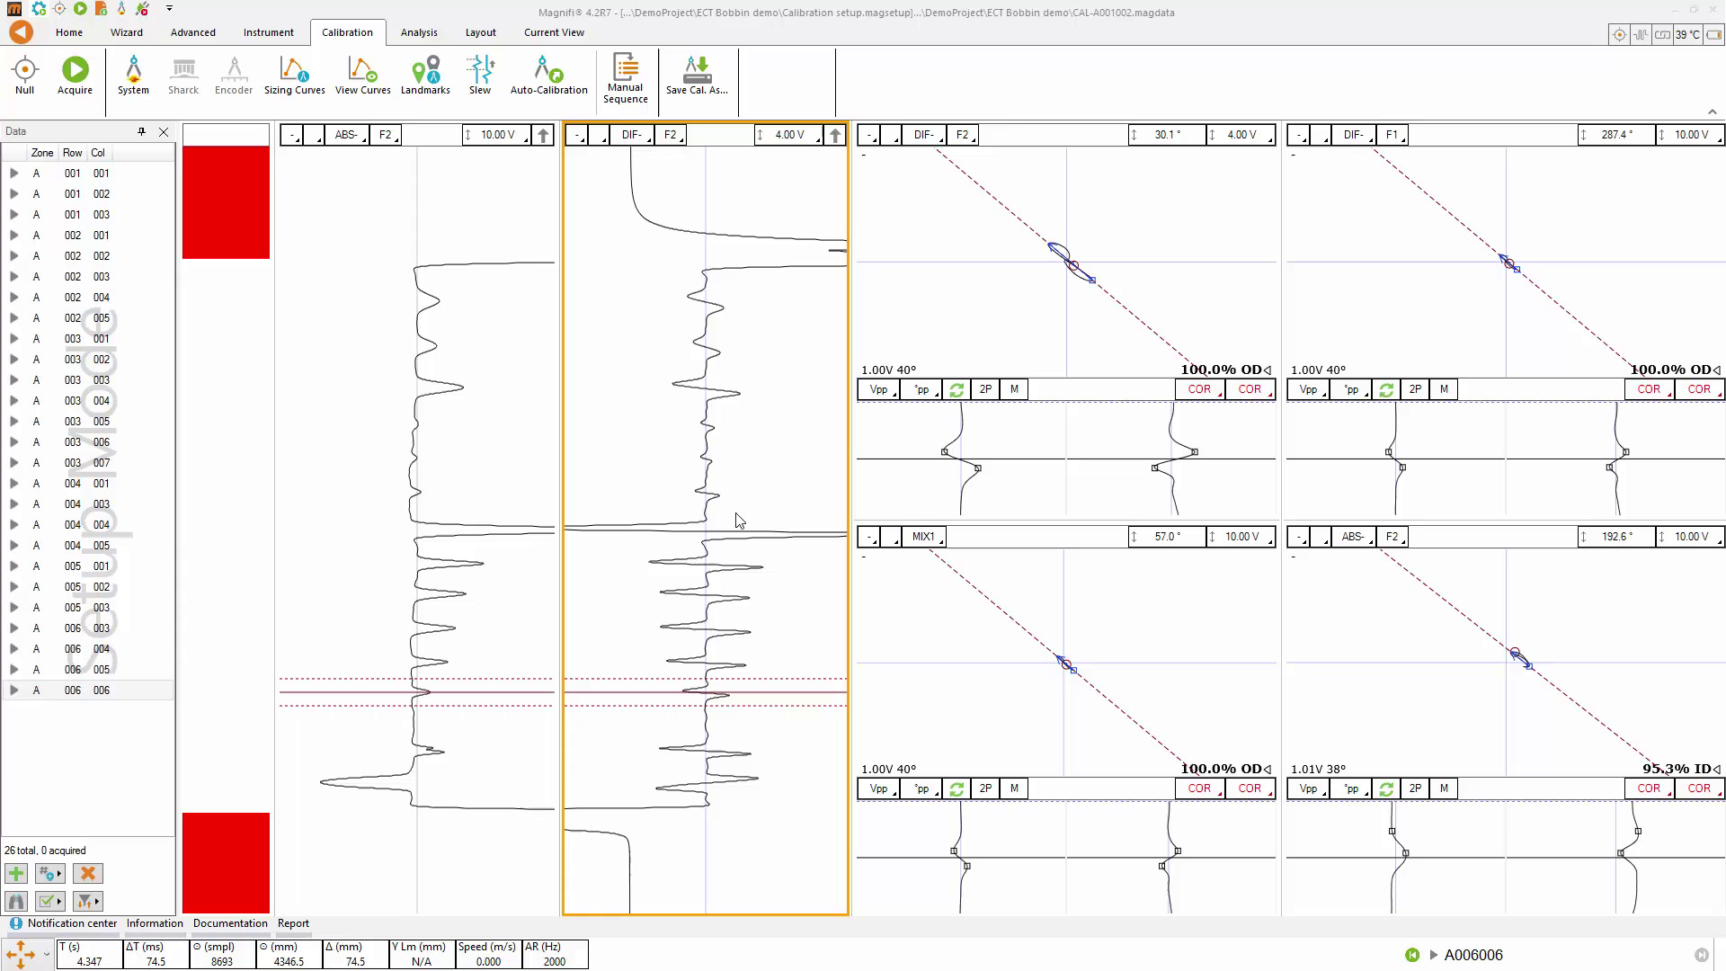
Step: Review the ABS-F1, DIF-F1 and DIF-F2 sizing curves in the curve viewer
{"action": "left_click", "coordinate": [369, 76]}
{"action": "left_click", "coordinate": [376, 166]}
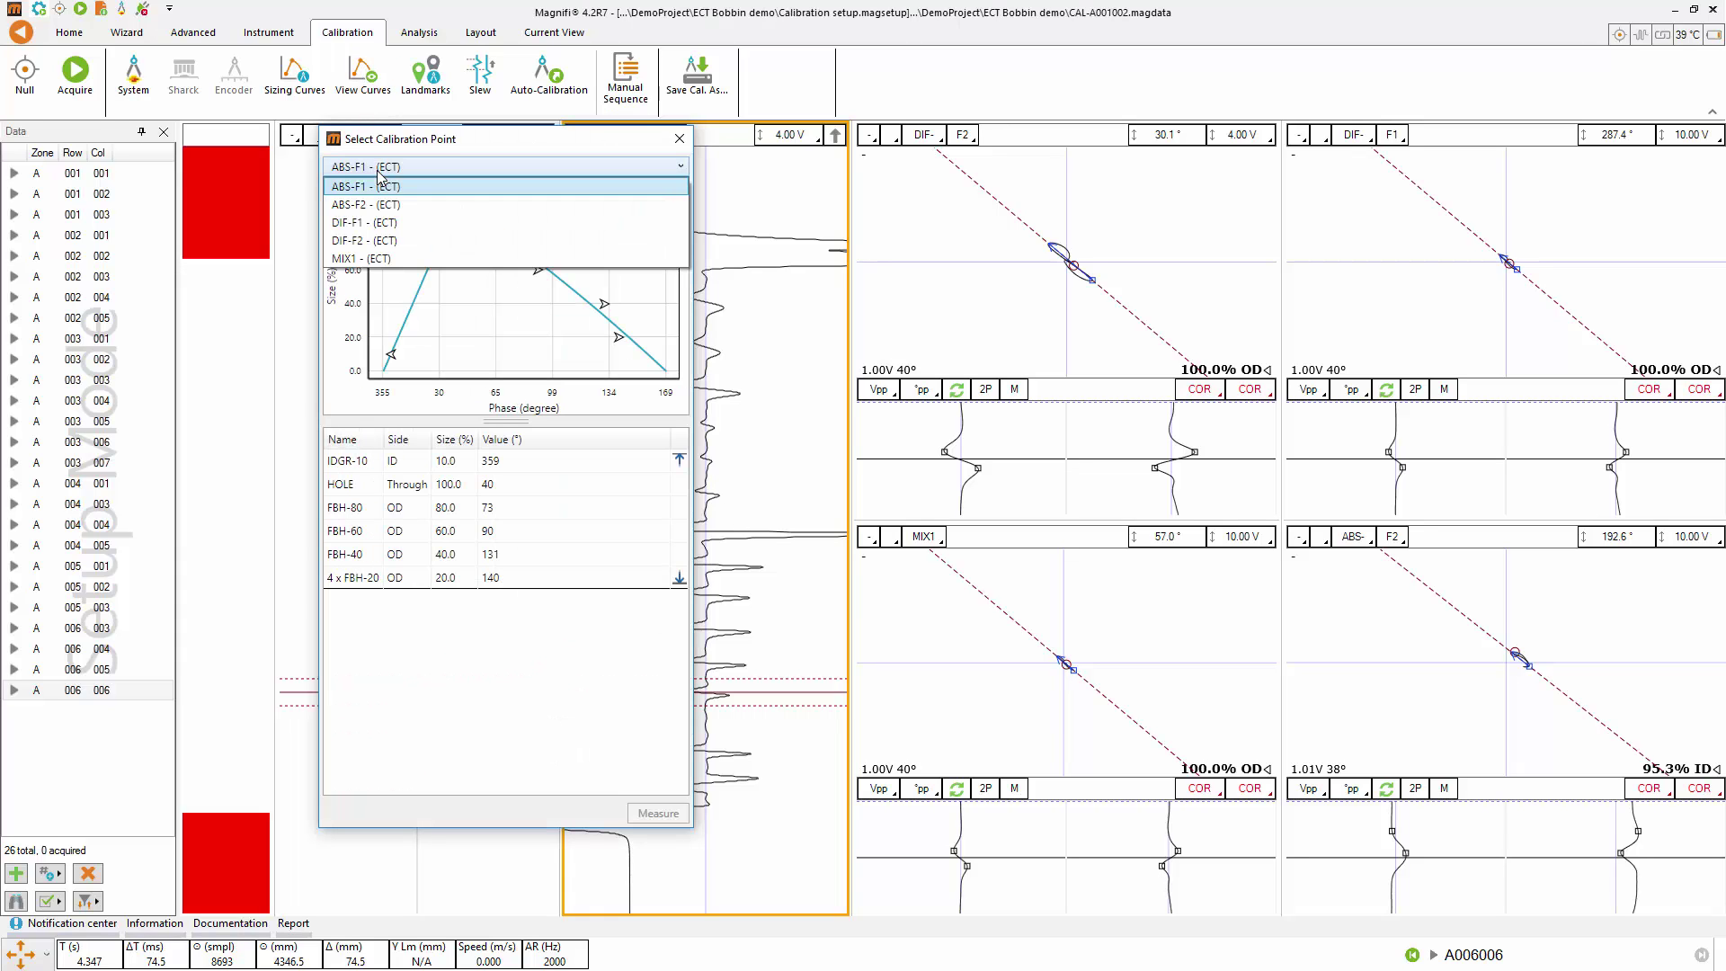
{"action": "left_click", "coordinate": [363, 232]}
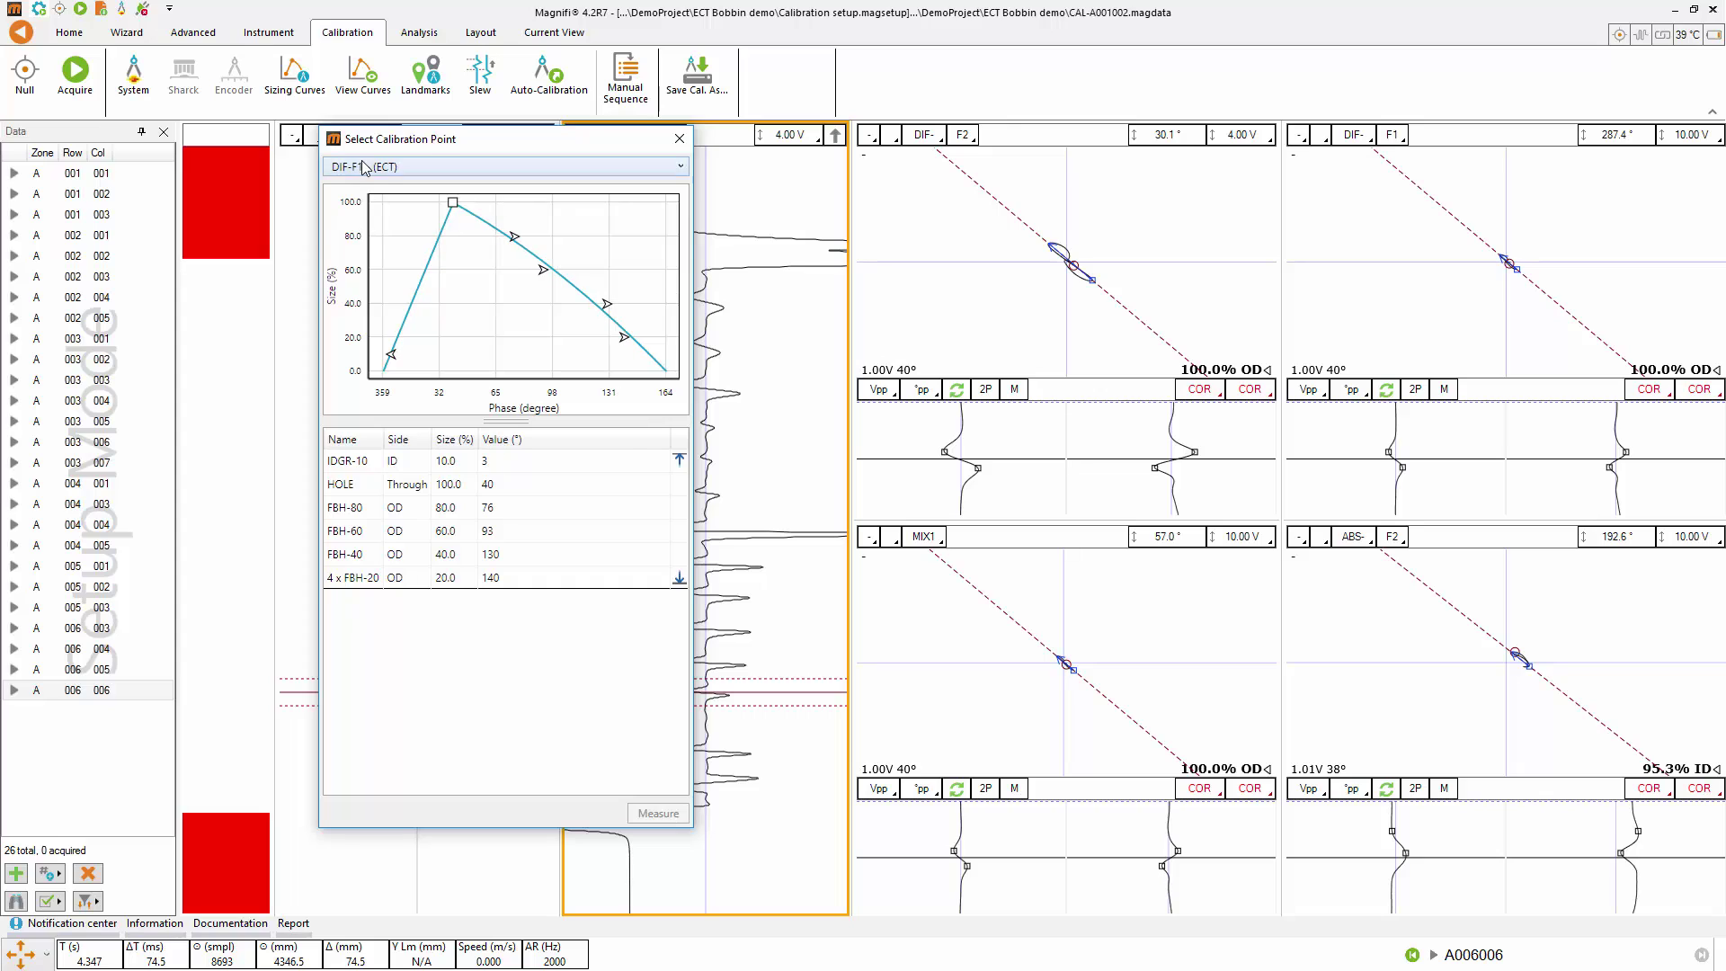
{"action": "left_click", "coordinate": [363, 167]}
{"action": "left_click", "coordinate": [367, 249]}
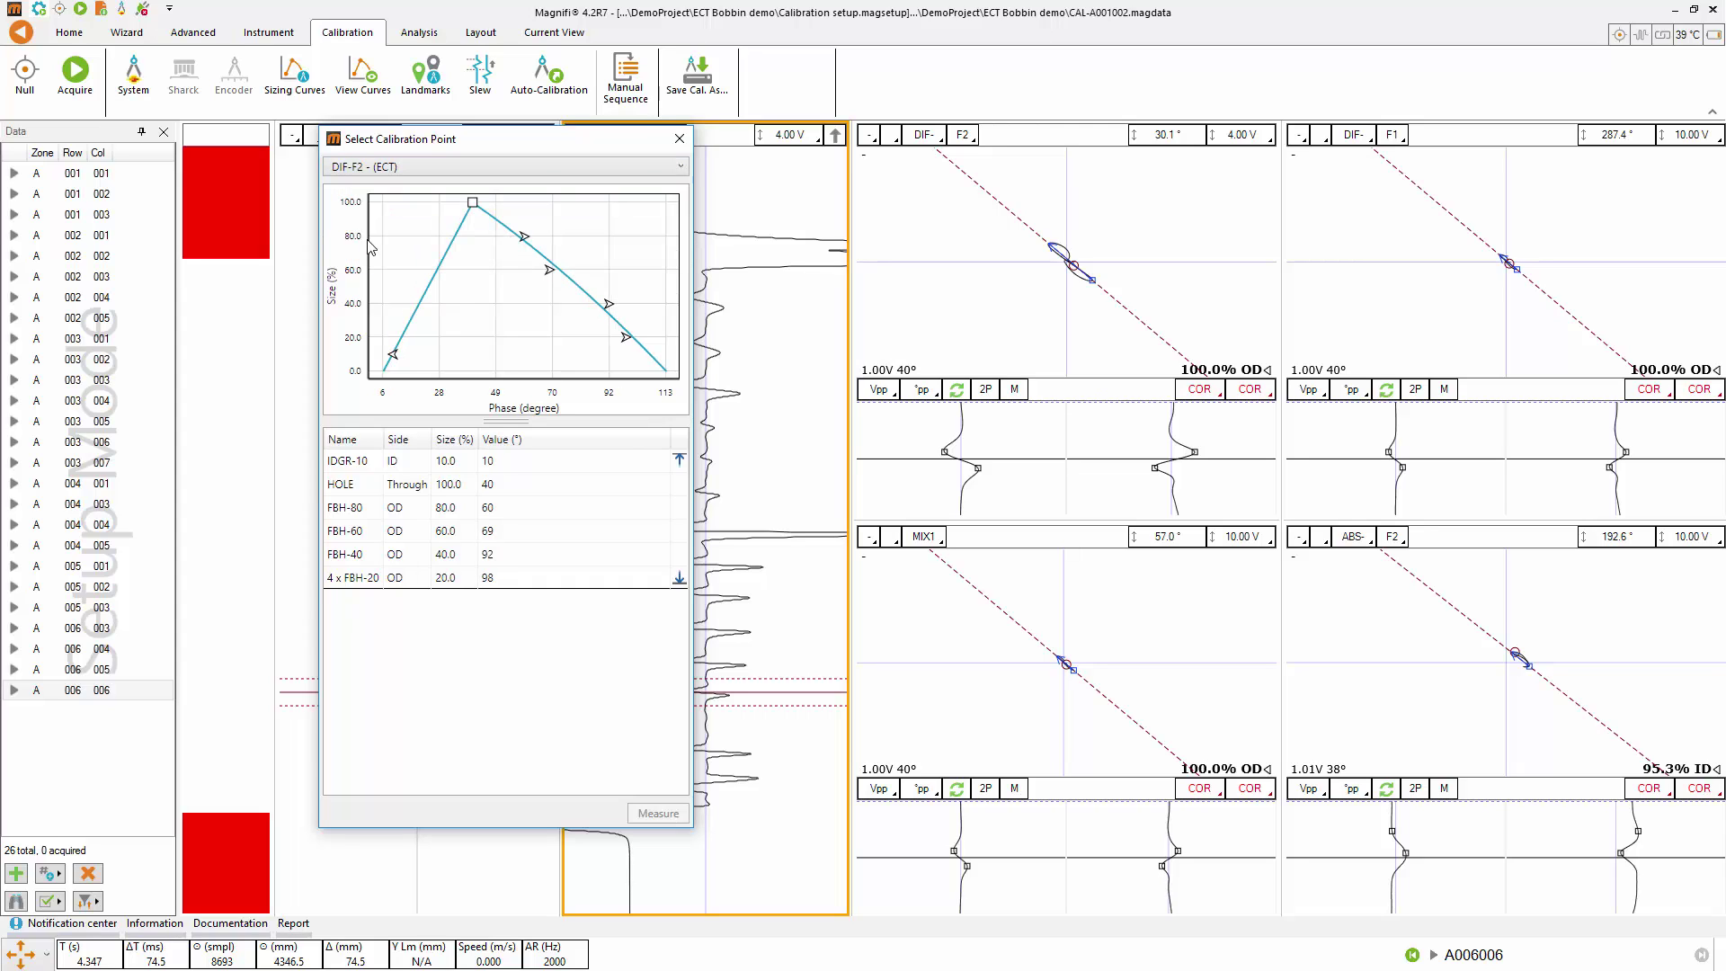
{"action": "left_click", "coordinate": [679, 139]}
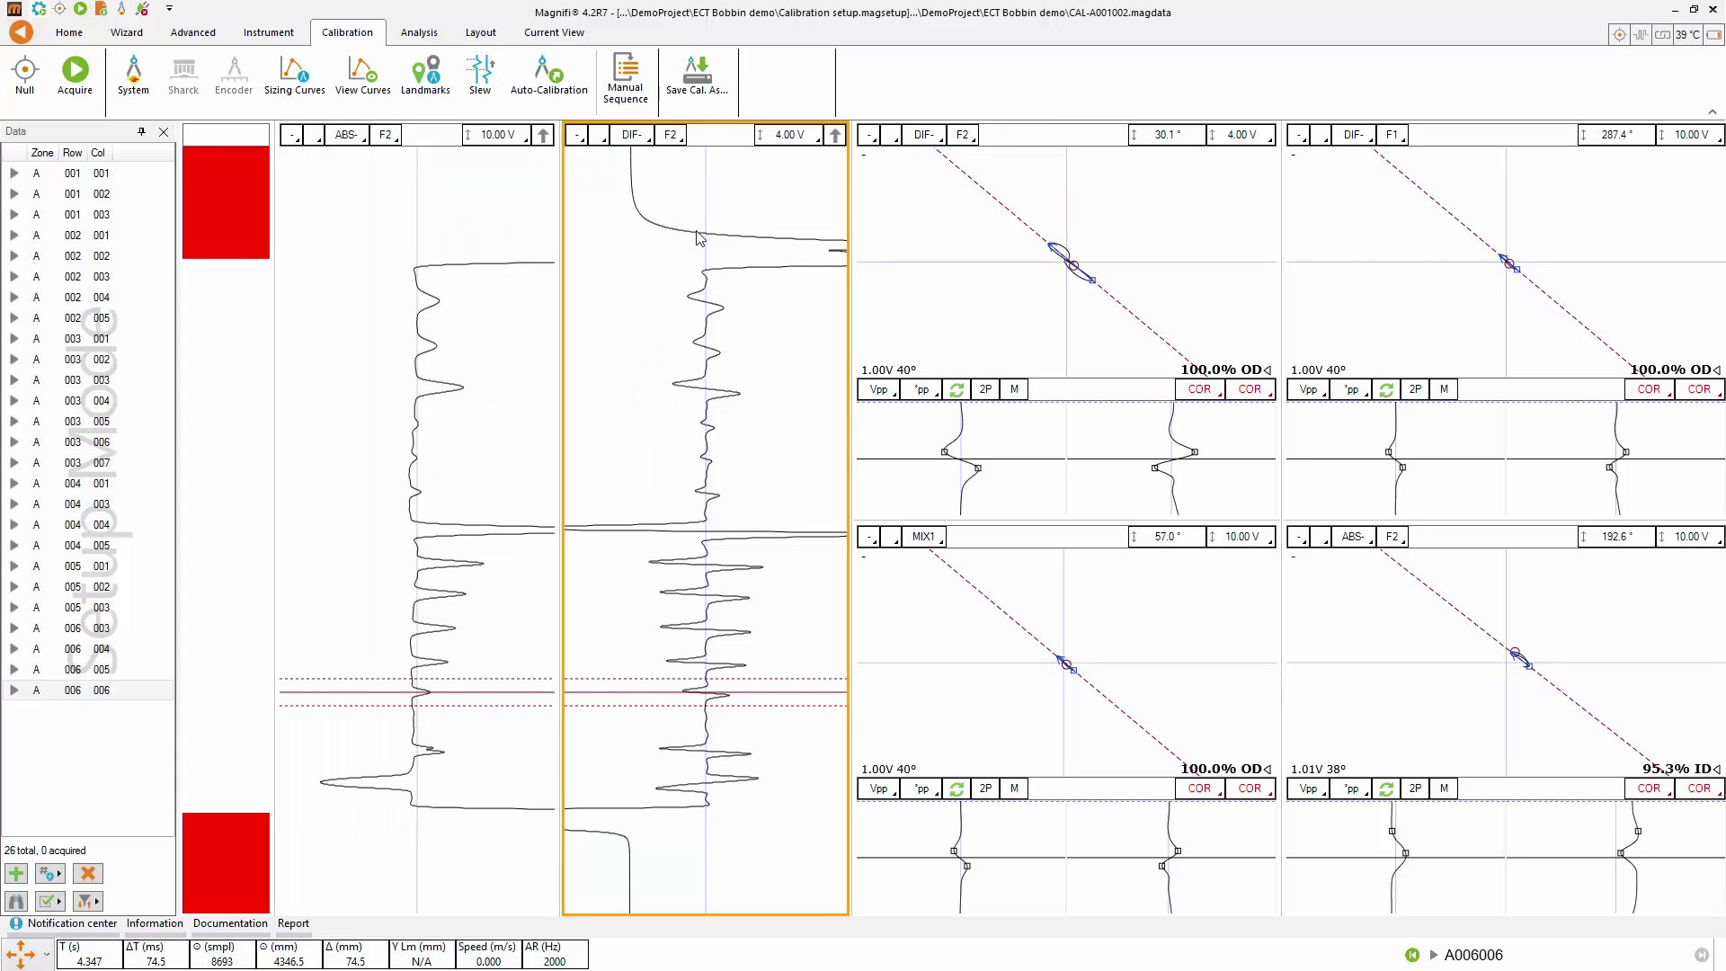
Step: Save the calibration as CAL-A001001.magdata and select its entry in the data list
{"action": "left_click", "coordinate": [698, 79]}
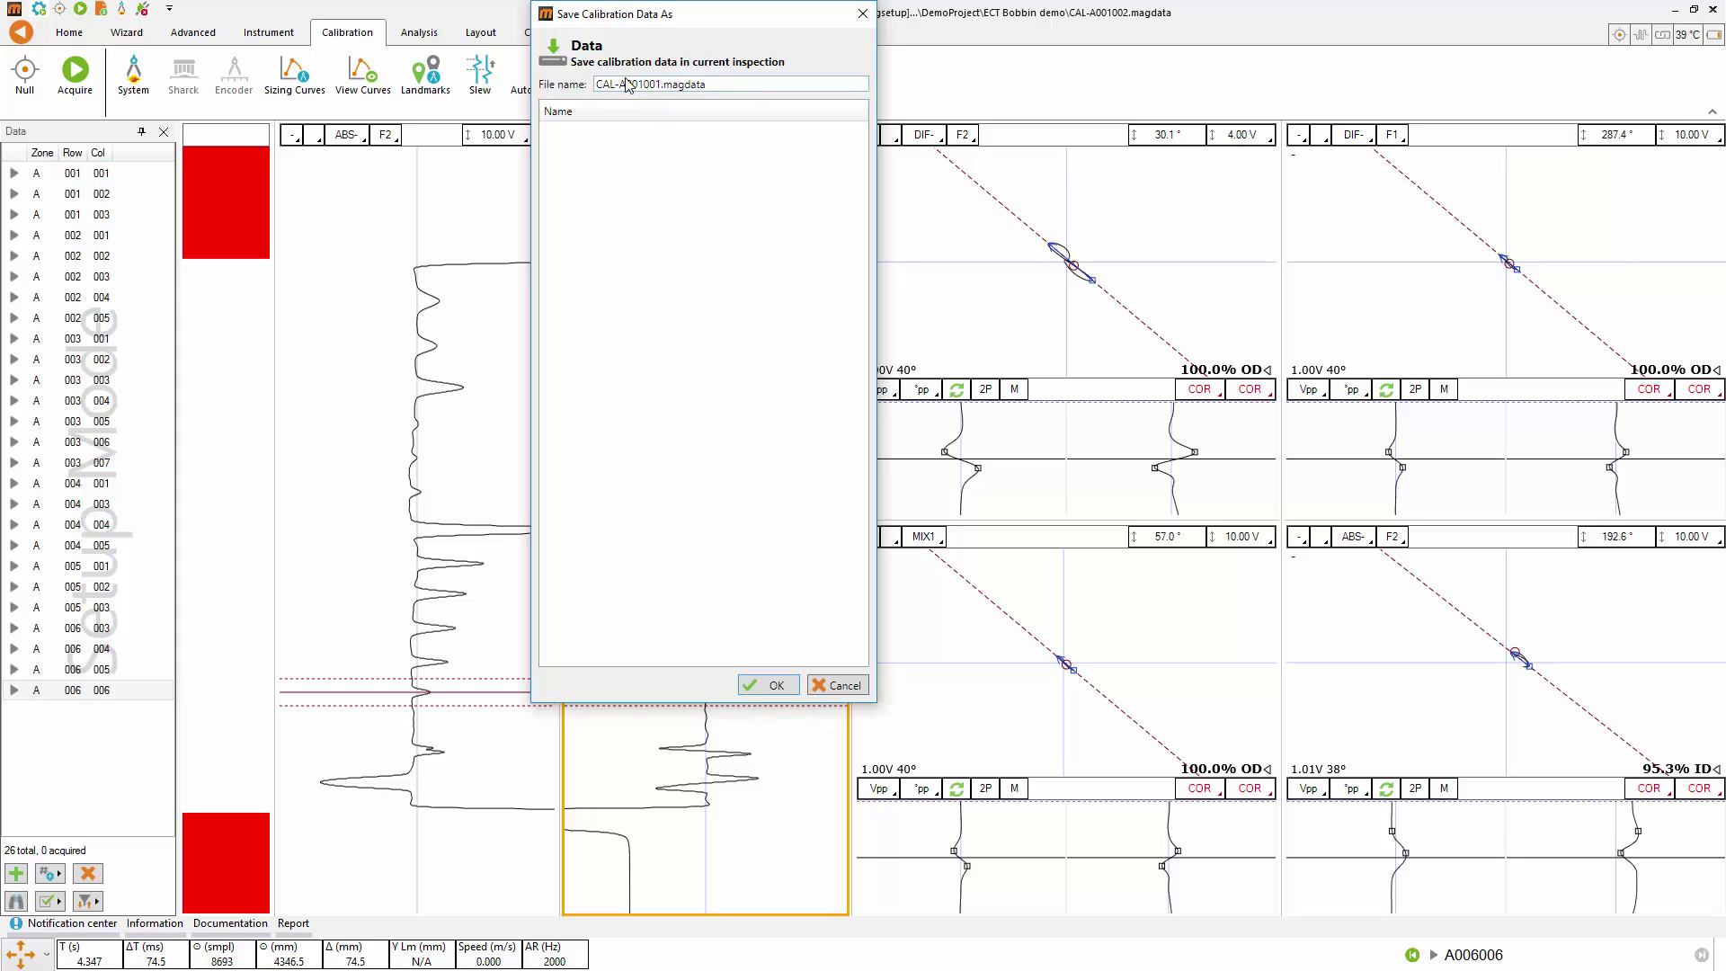
{"action": "left_click", "coordinate": [775, 686]}
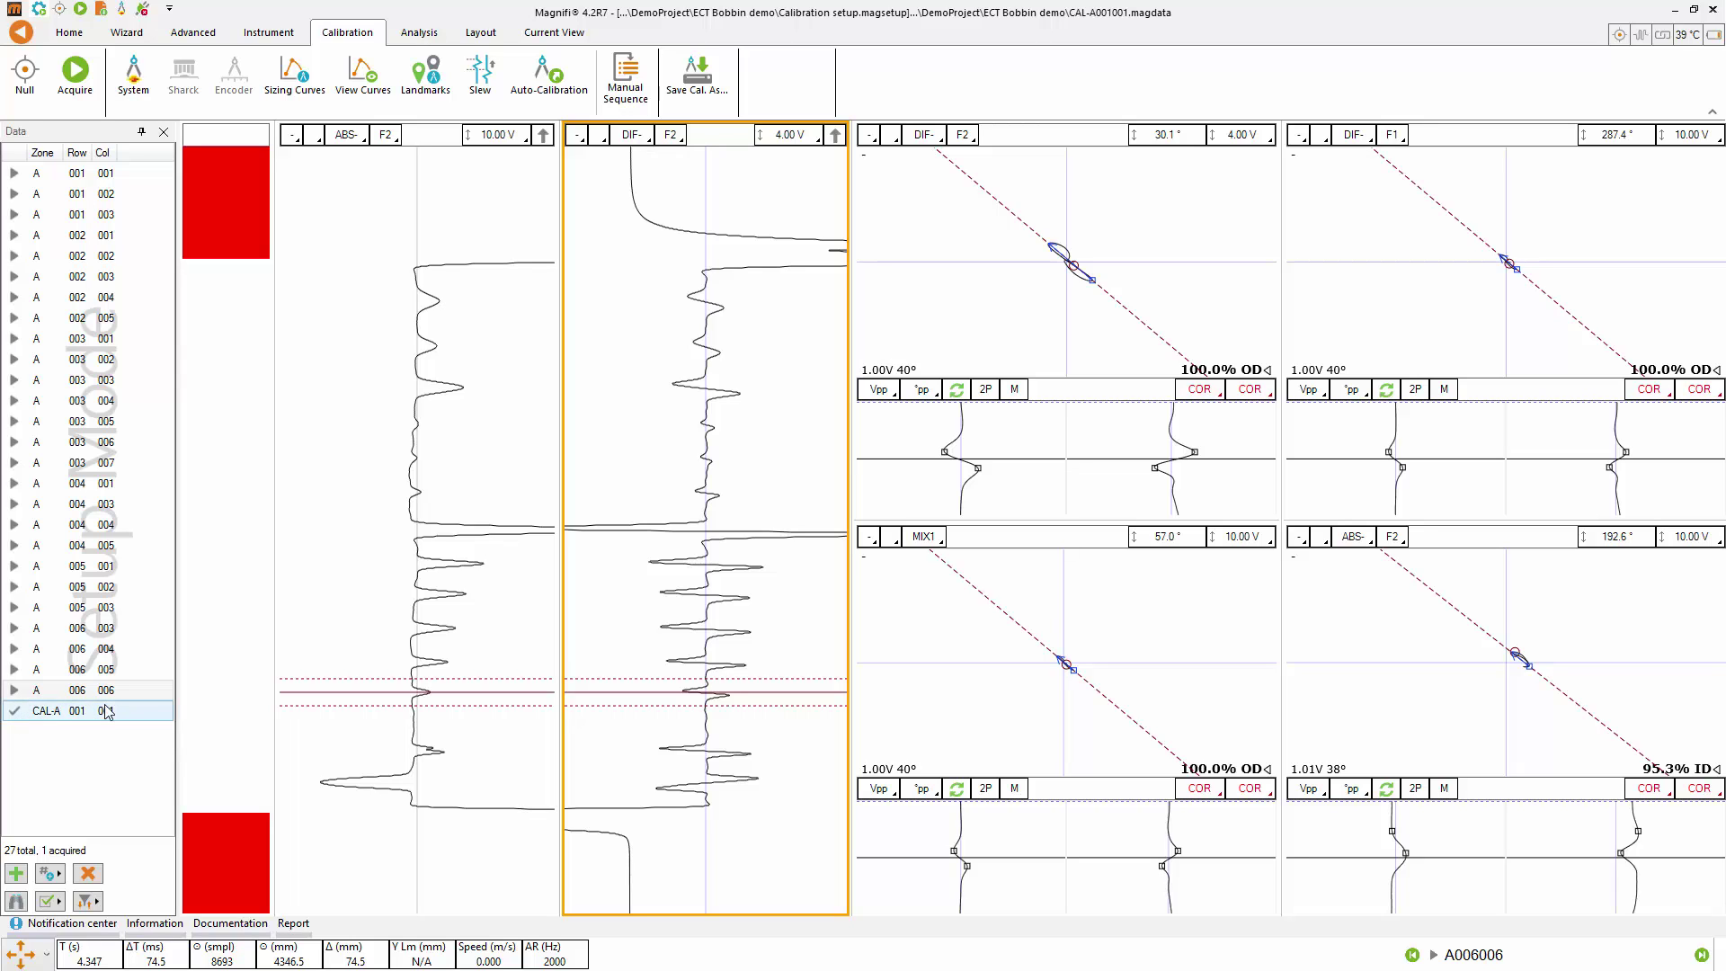
{"action": "left_click", "coordinate": [37, 712]}
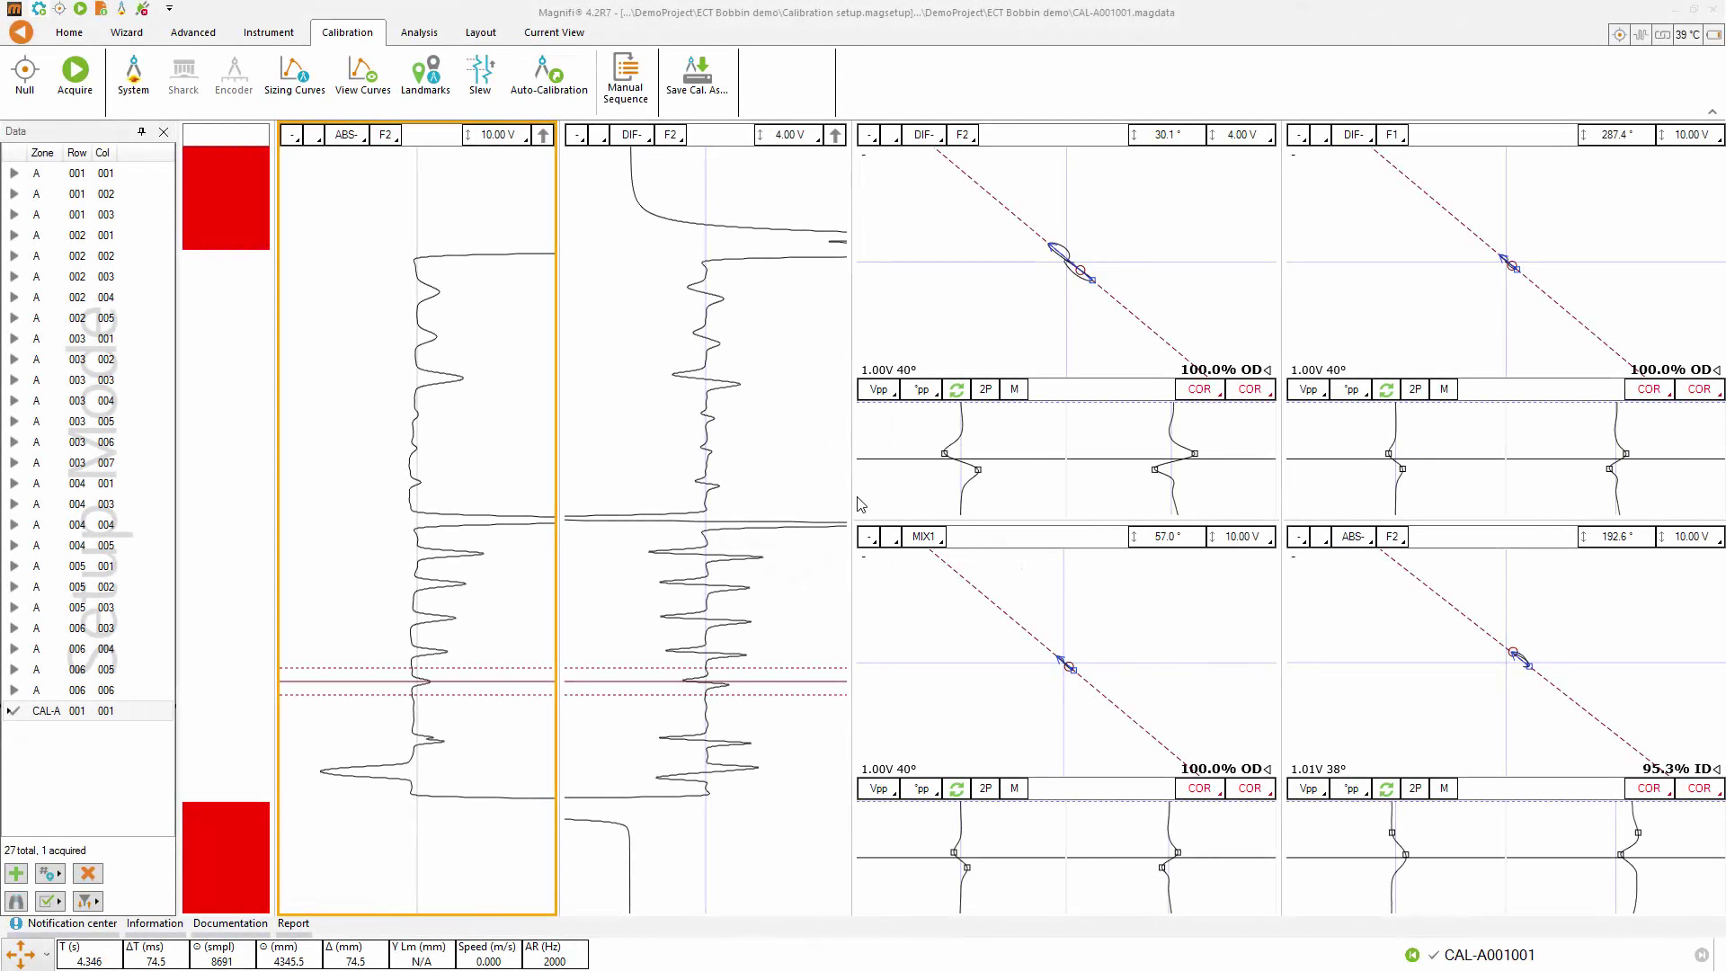
Step: Turn off Setup Mode on the Home tab and select tube A 001 001
{"action": "left_click", "coordinate": [70, 34]}
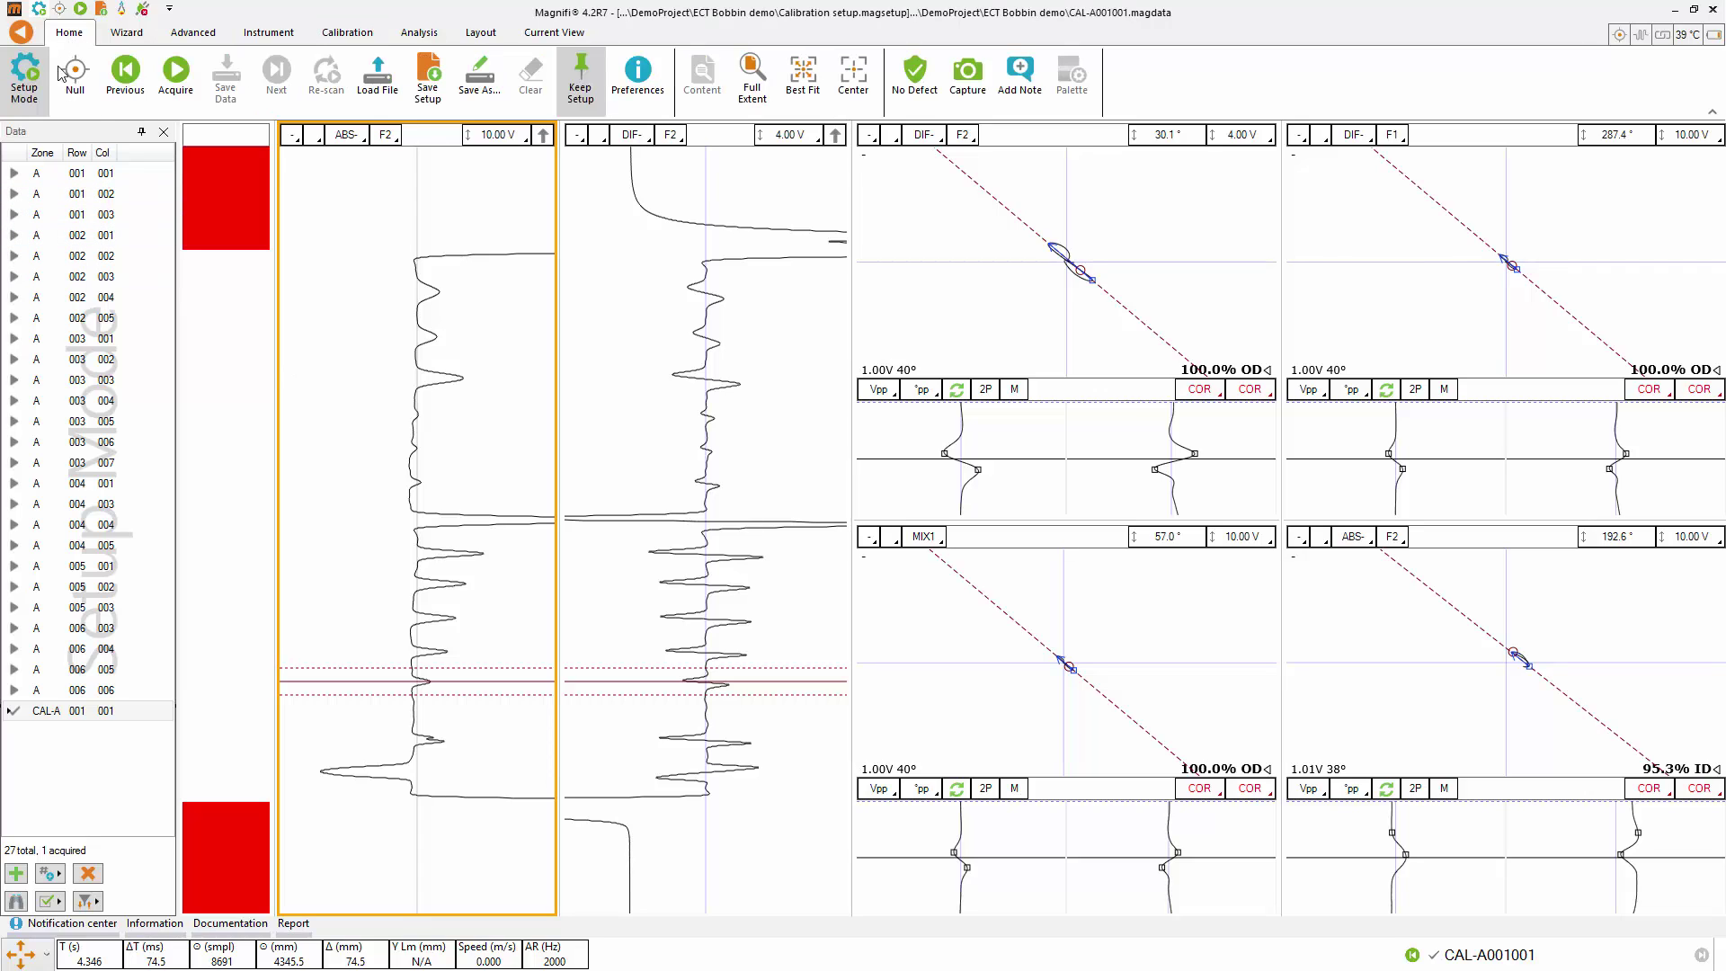
{"action": "left_click", "coordinate": [19, 76]}
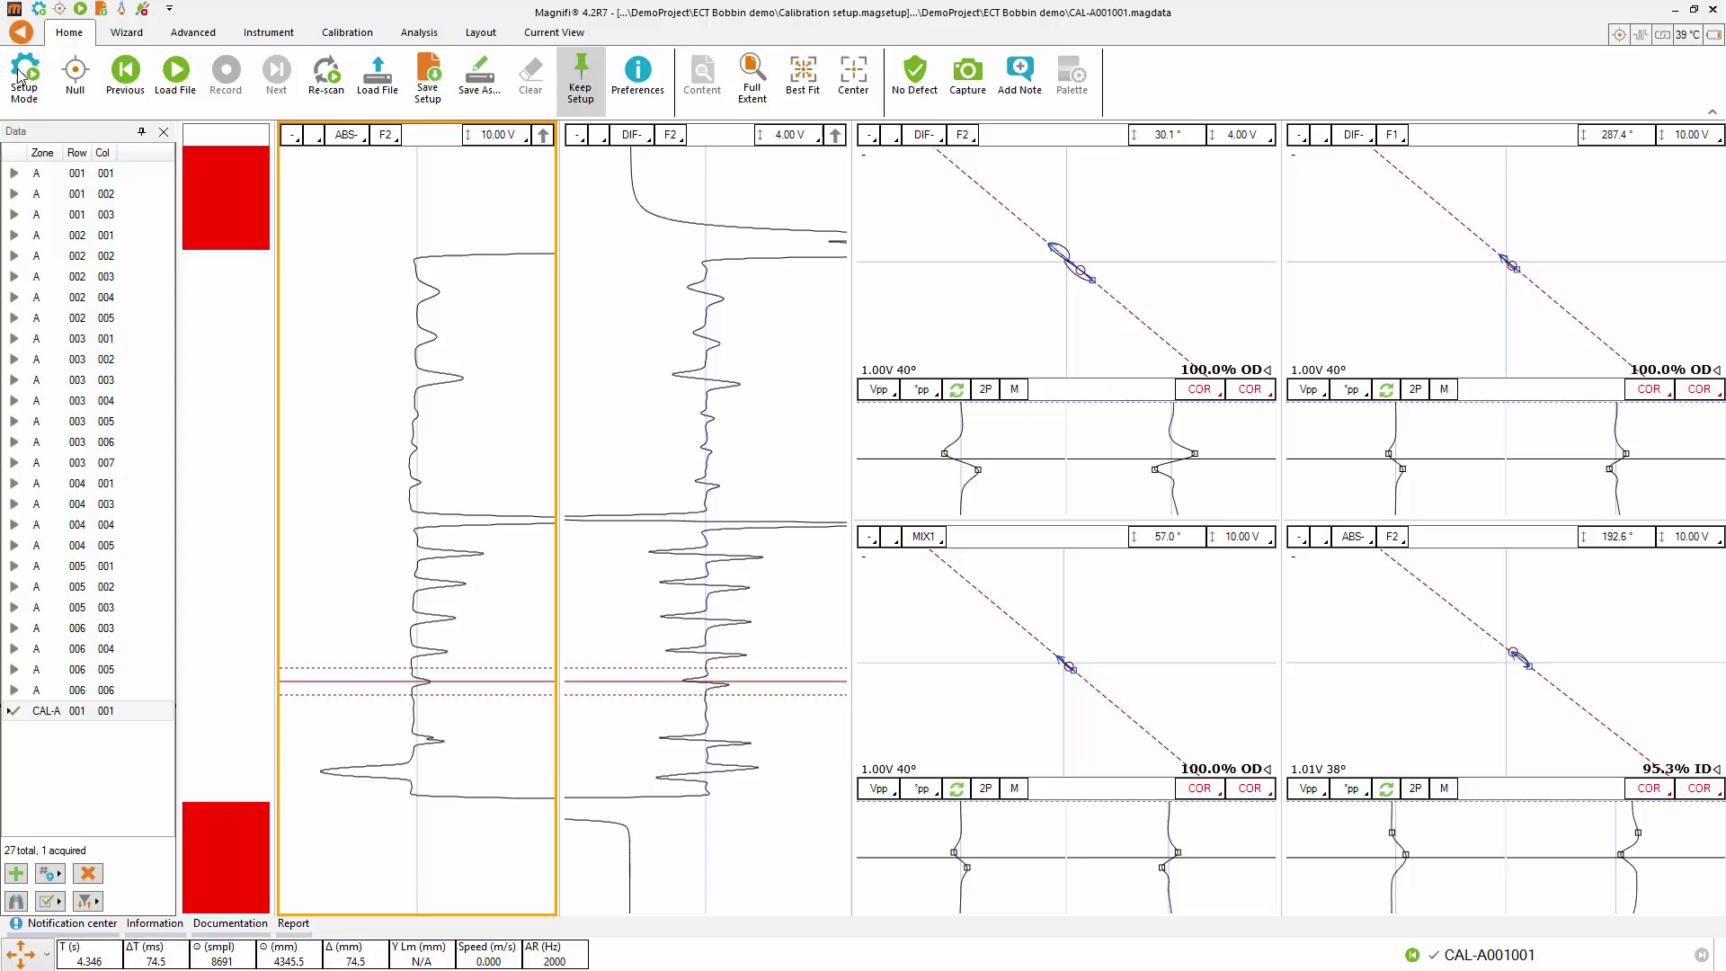
{"action": "left_click", "coordinate": [79, 178]}
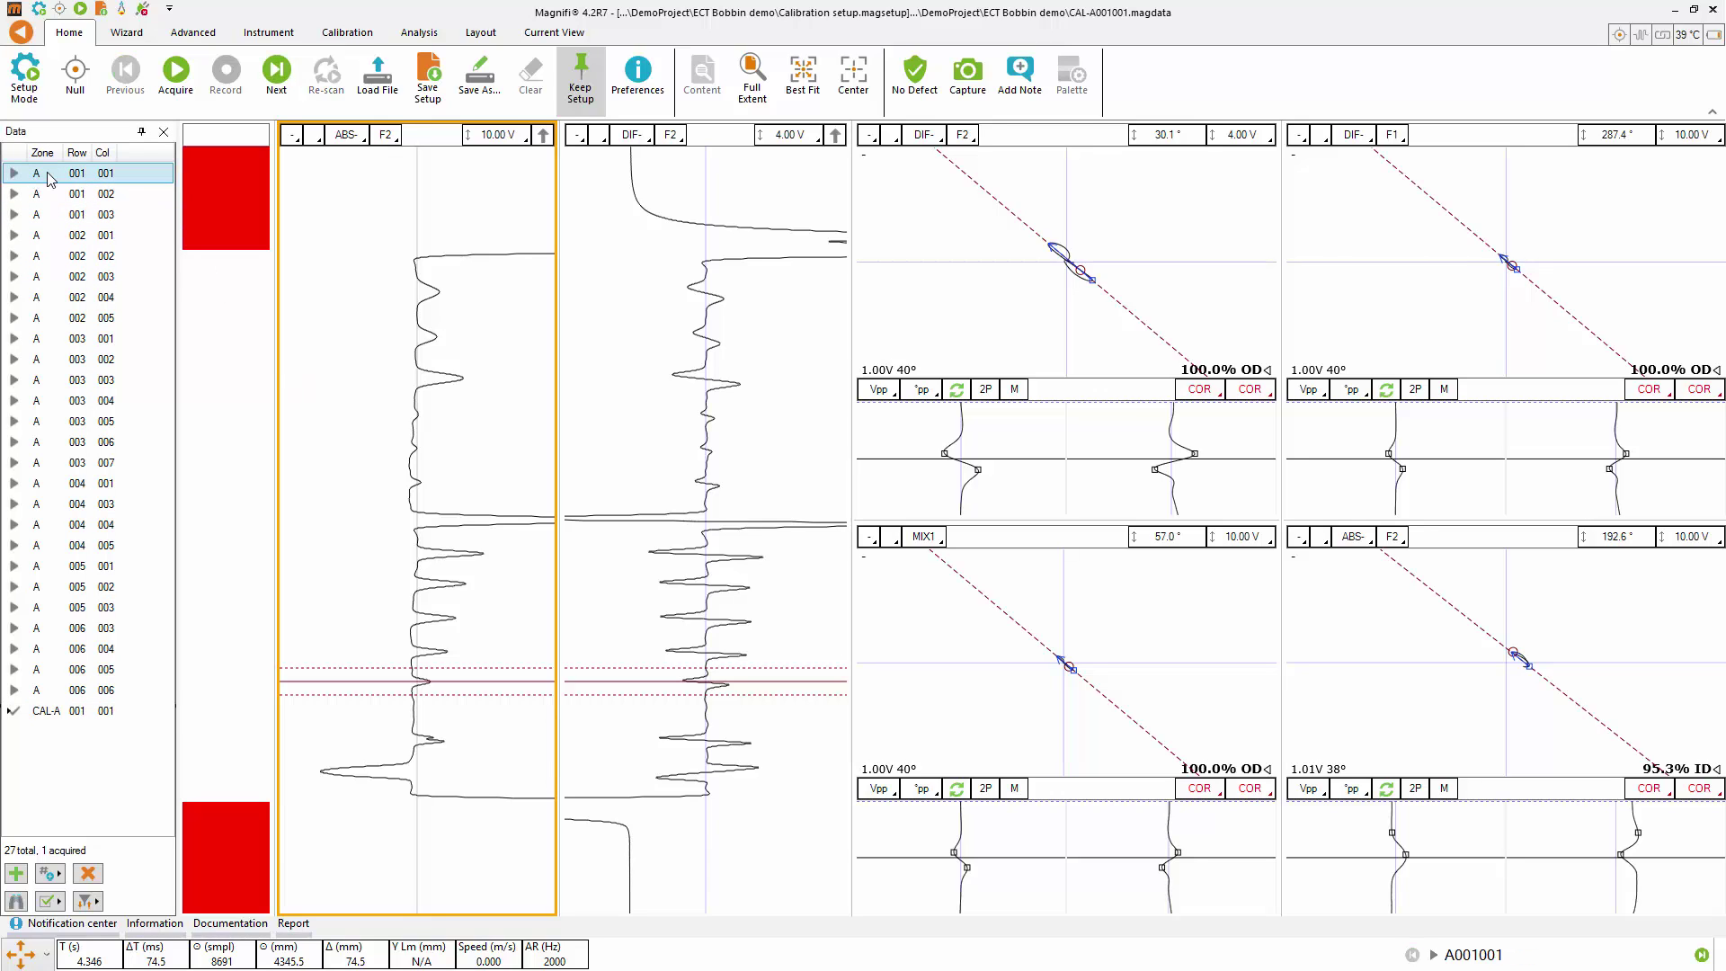
Step: Acquire tubes 001 001, 001 002, 001 003 and 002 001 one after another
{"action": "left_click", "coordinate": [177, 79]}
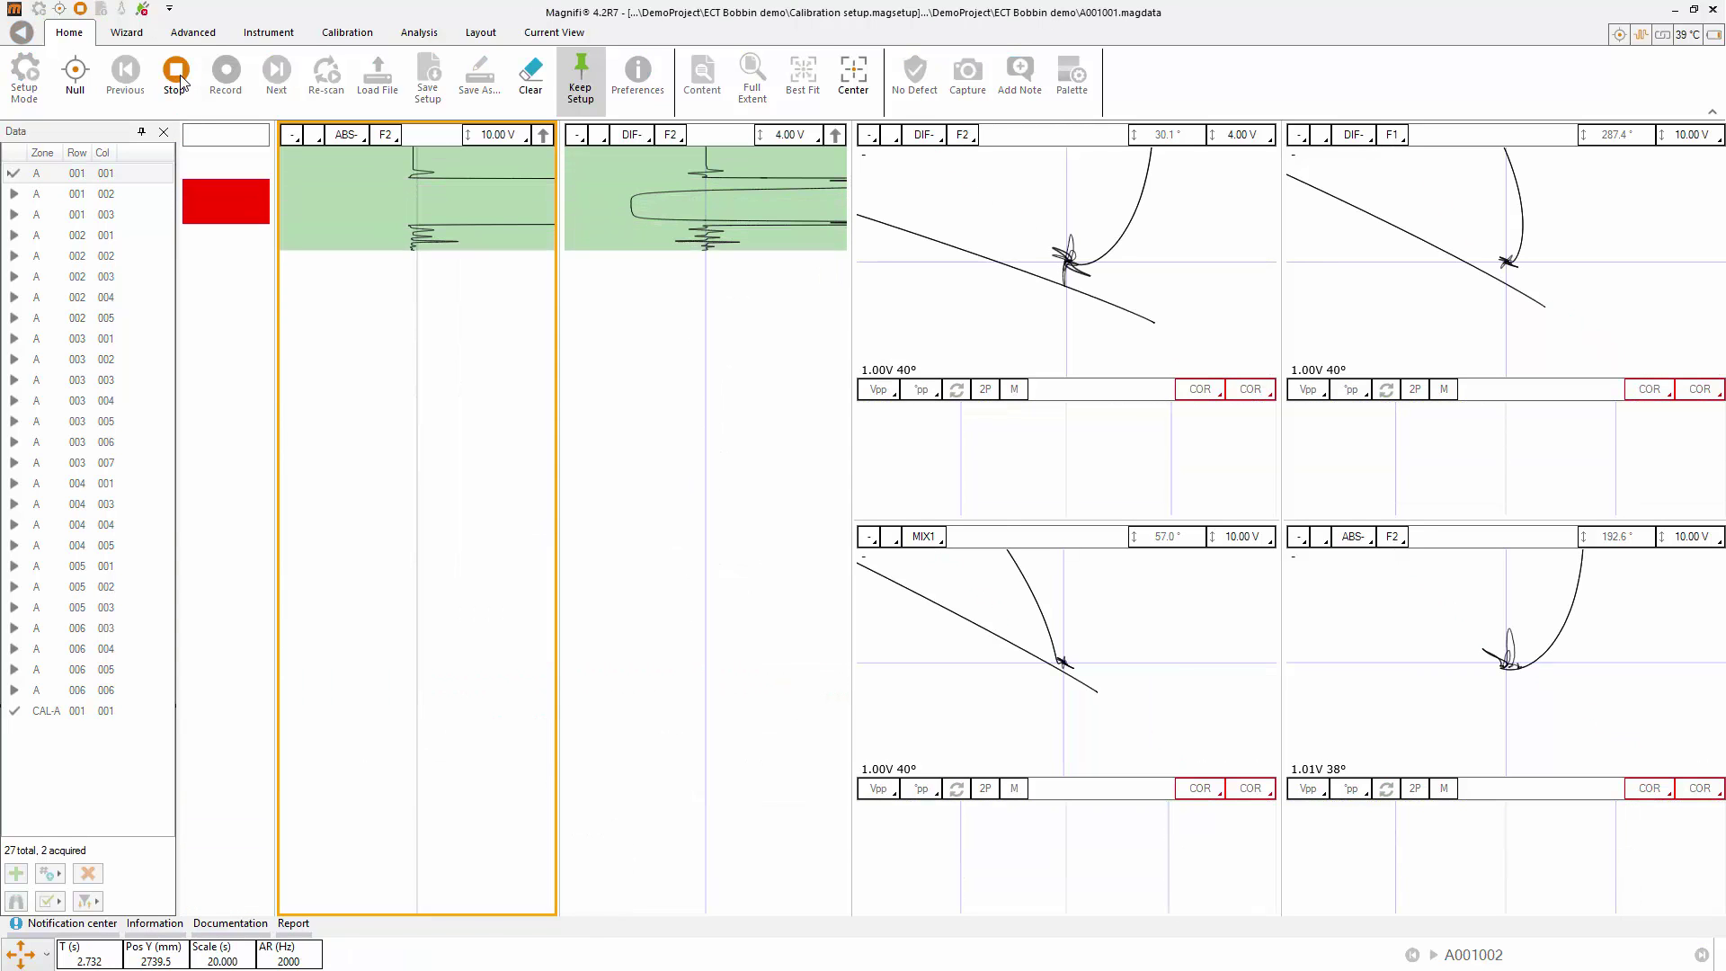
{"action": "left_click", "coordinate": [177, 78]}
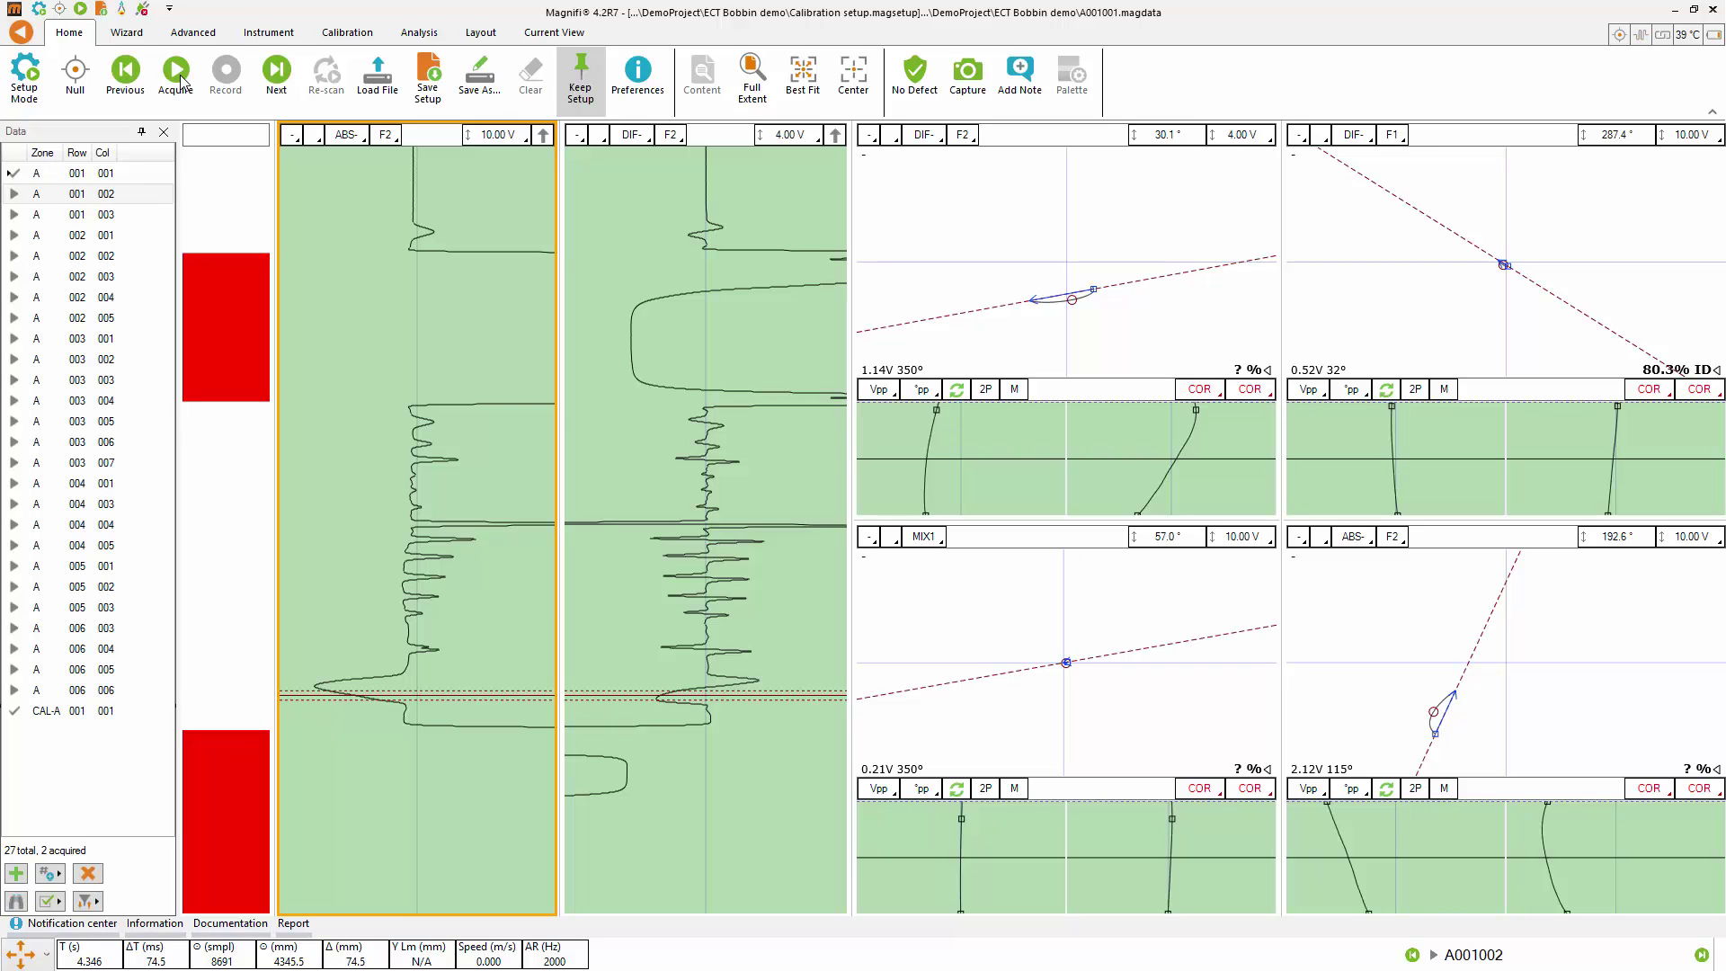
{"action": "left_click", "coordinate": [178, 78]}
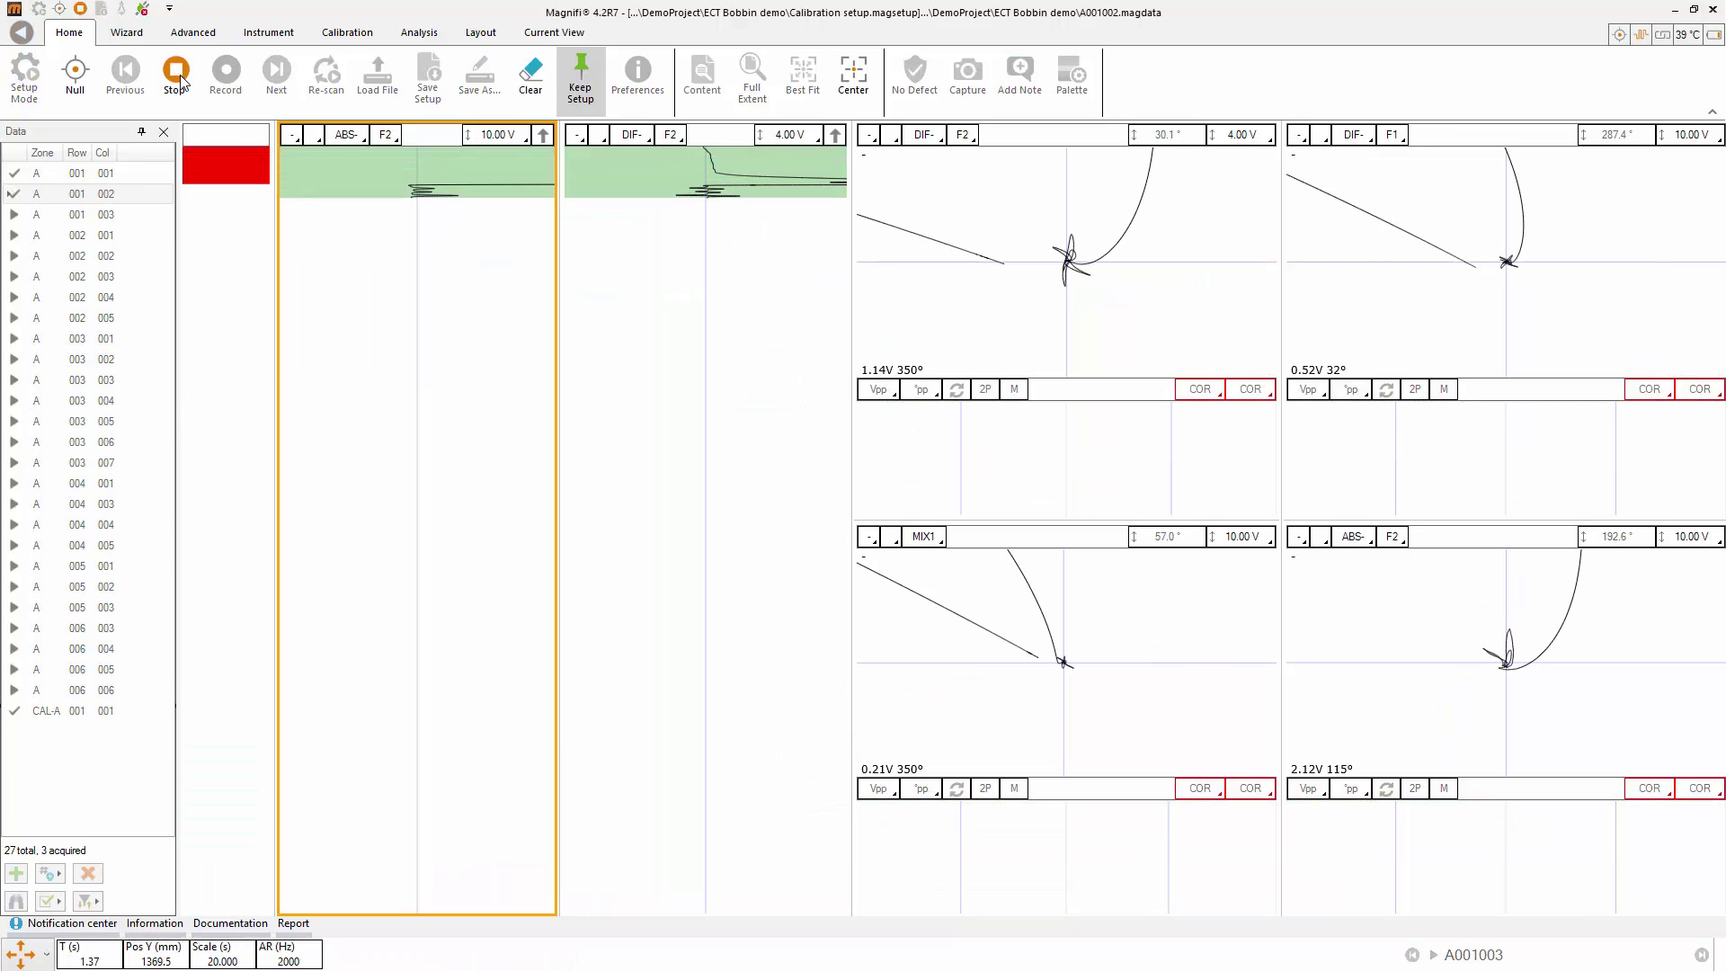
{"action": "left_click", "coordinate": [180, 78]}
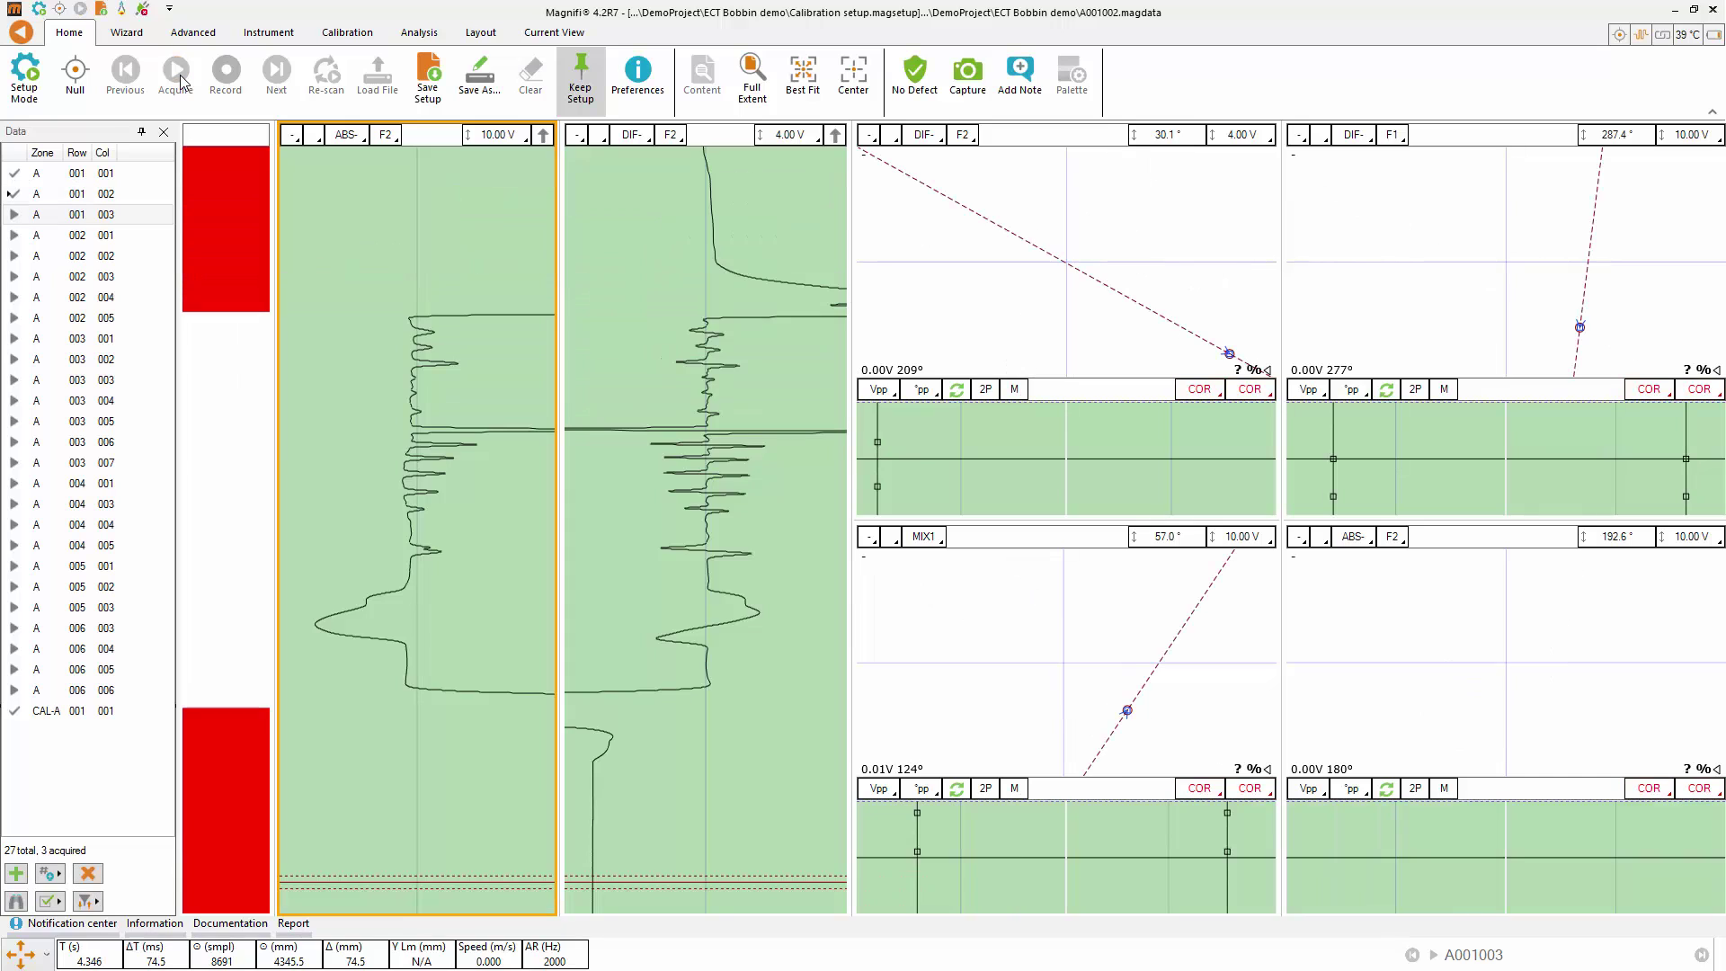
{"action": "left_click", "coordinate": [177, 77]}
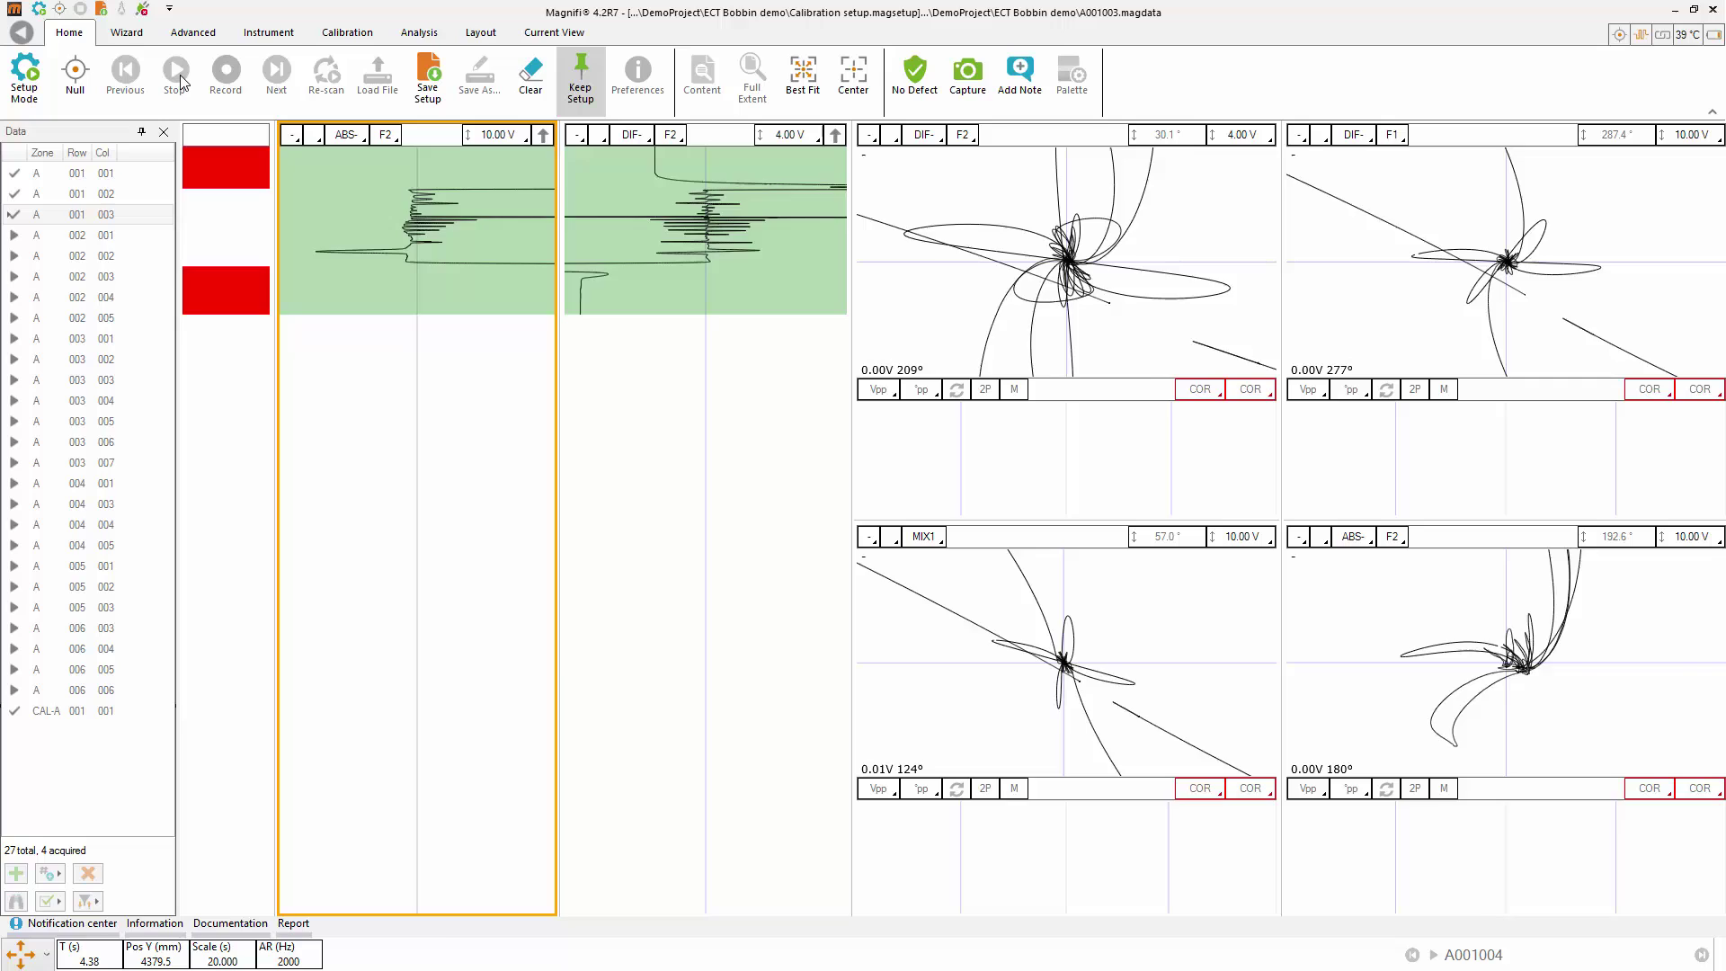
{"action": "left_click", "coordinate": [177, 77]}
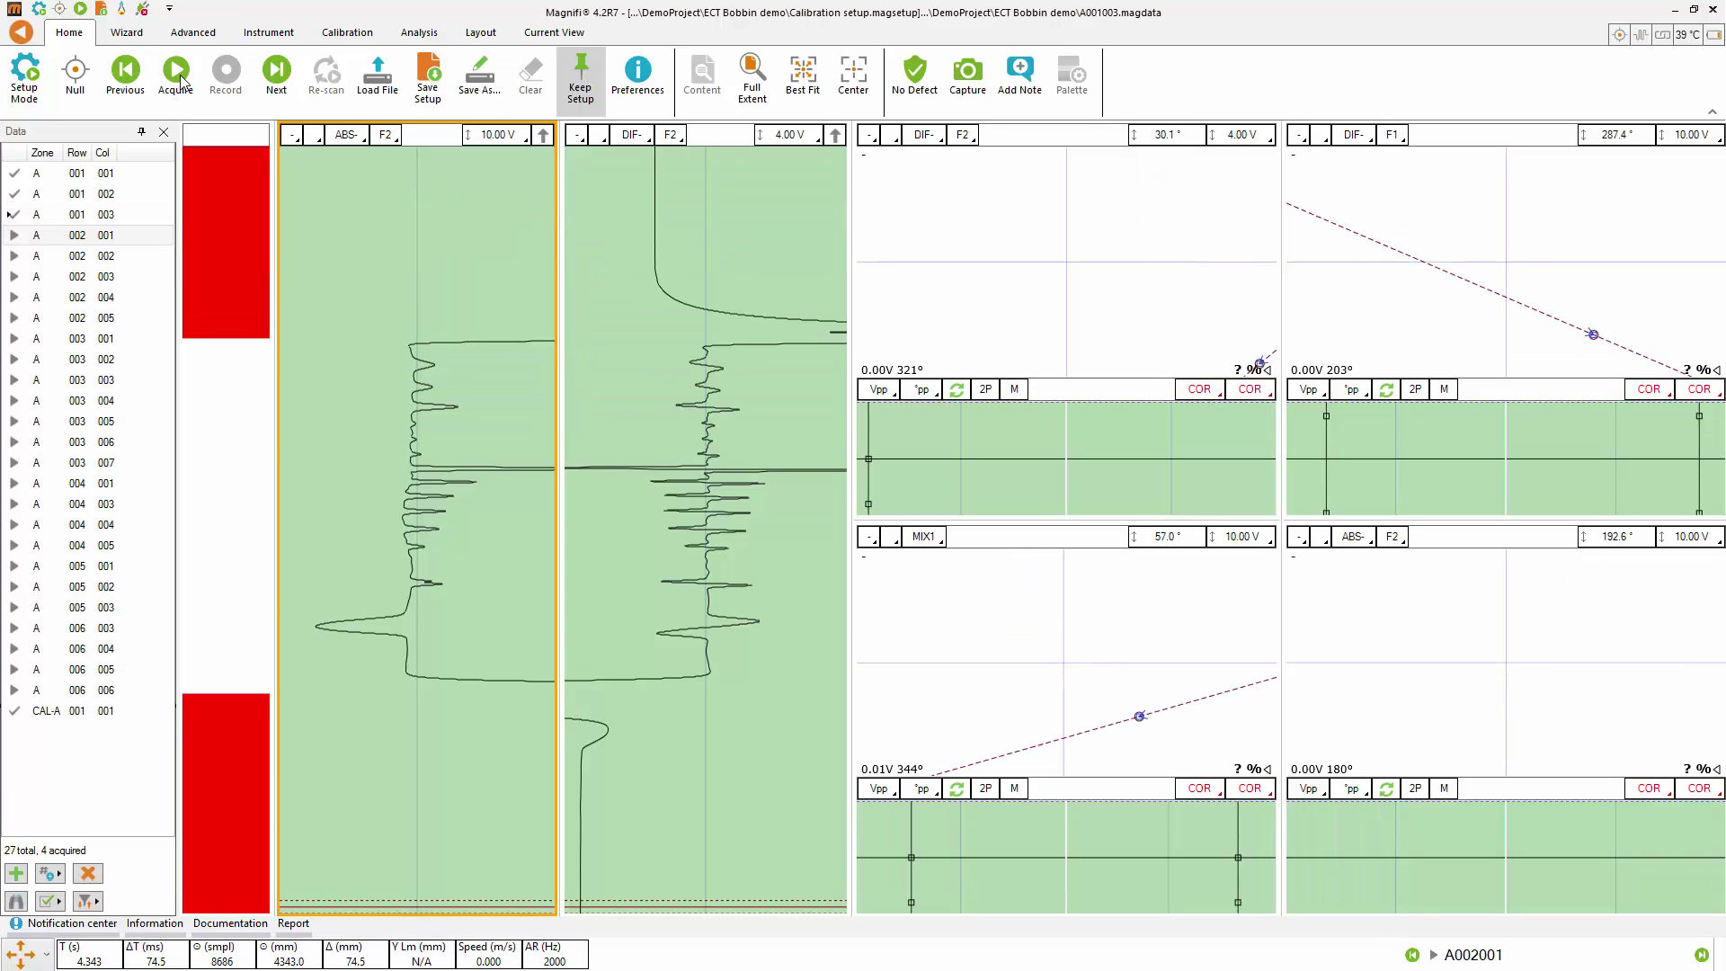
{"action": "left_click", "coordinate": [177, 77]}
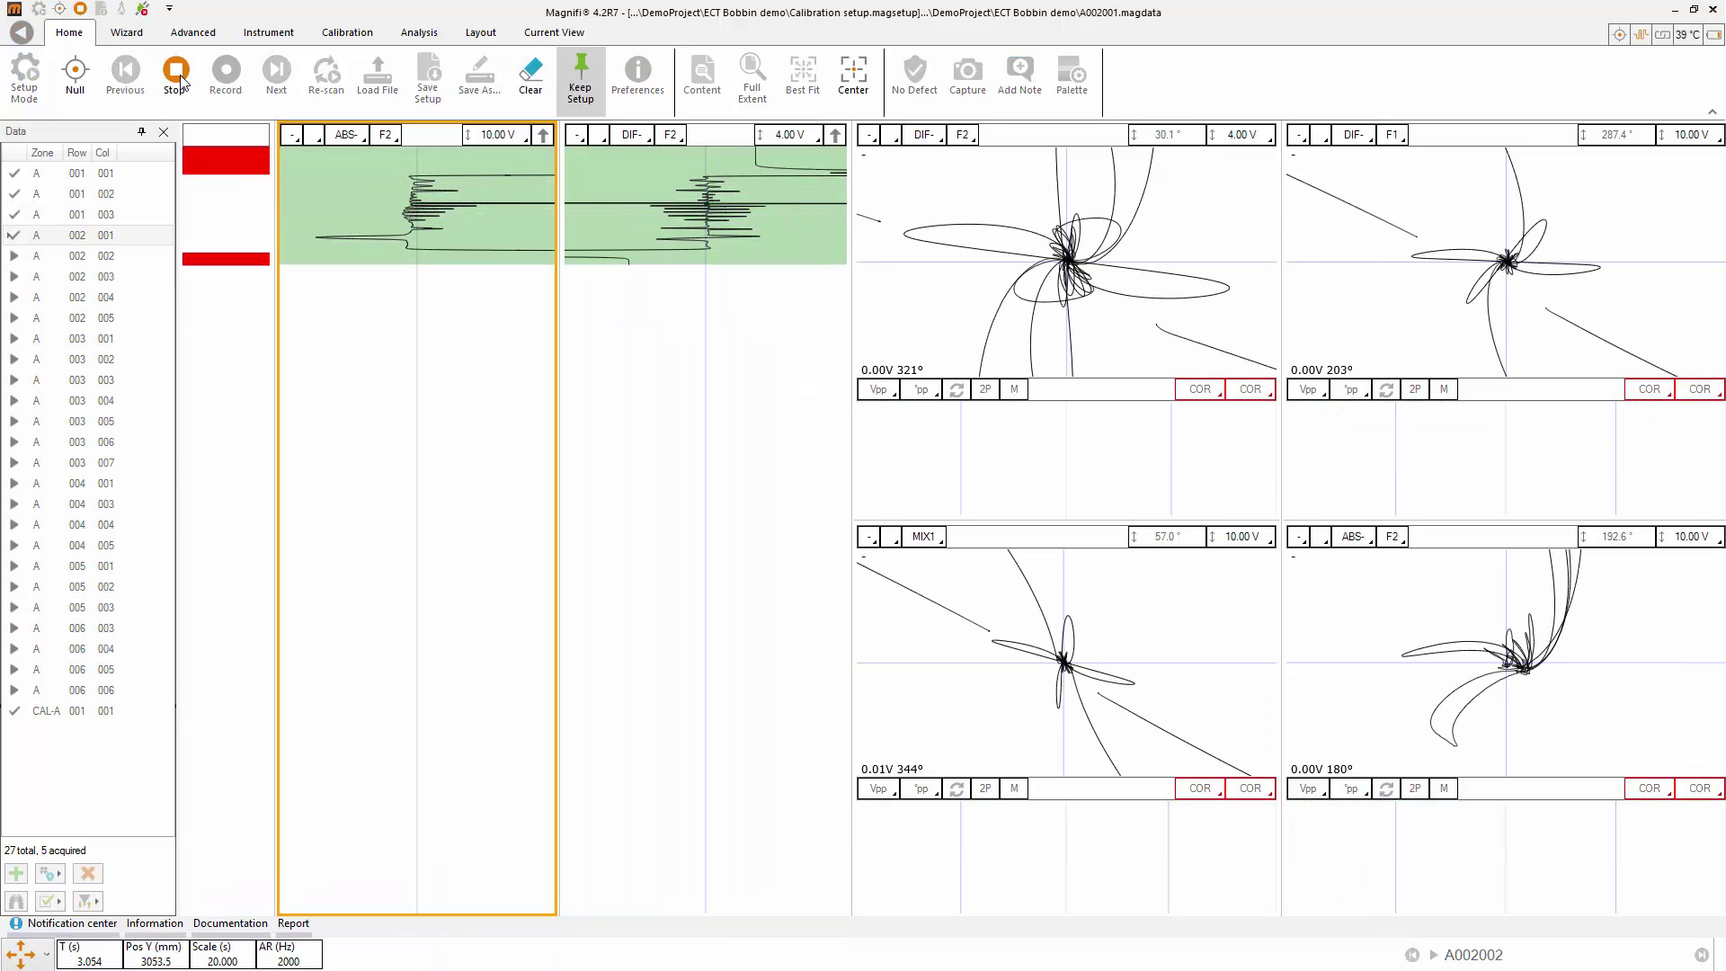
{"action": "left_click", "coordinate": [182, 80]}
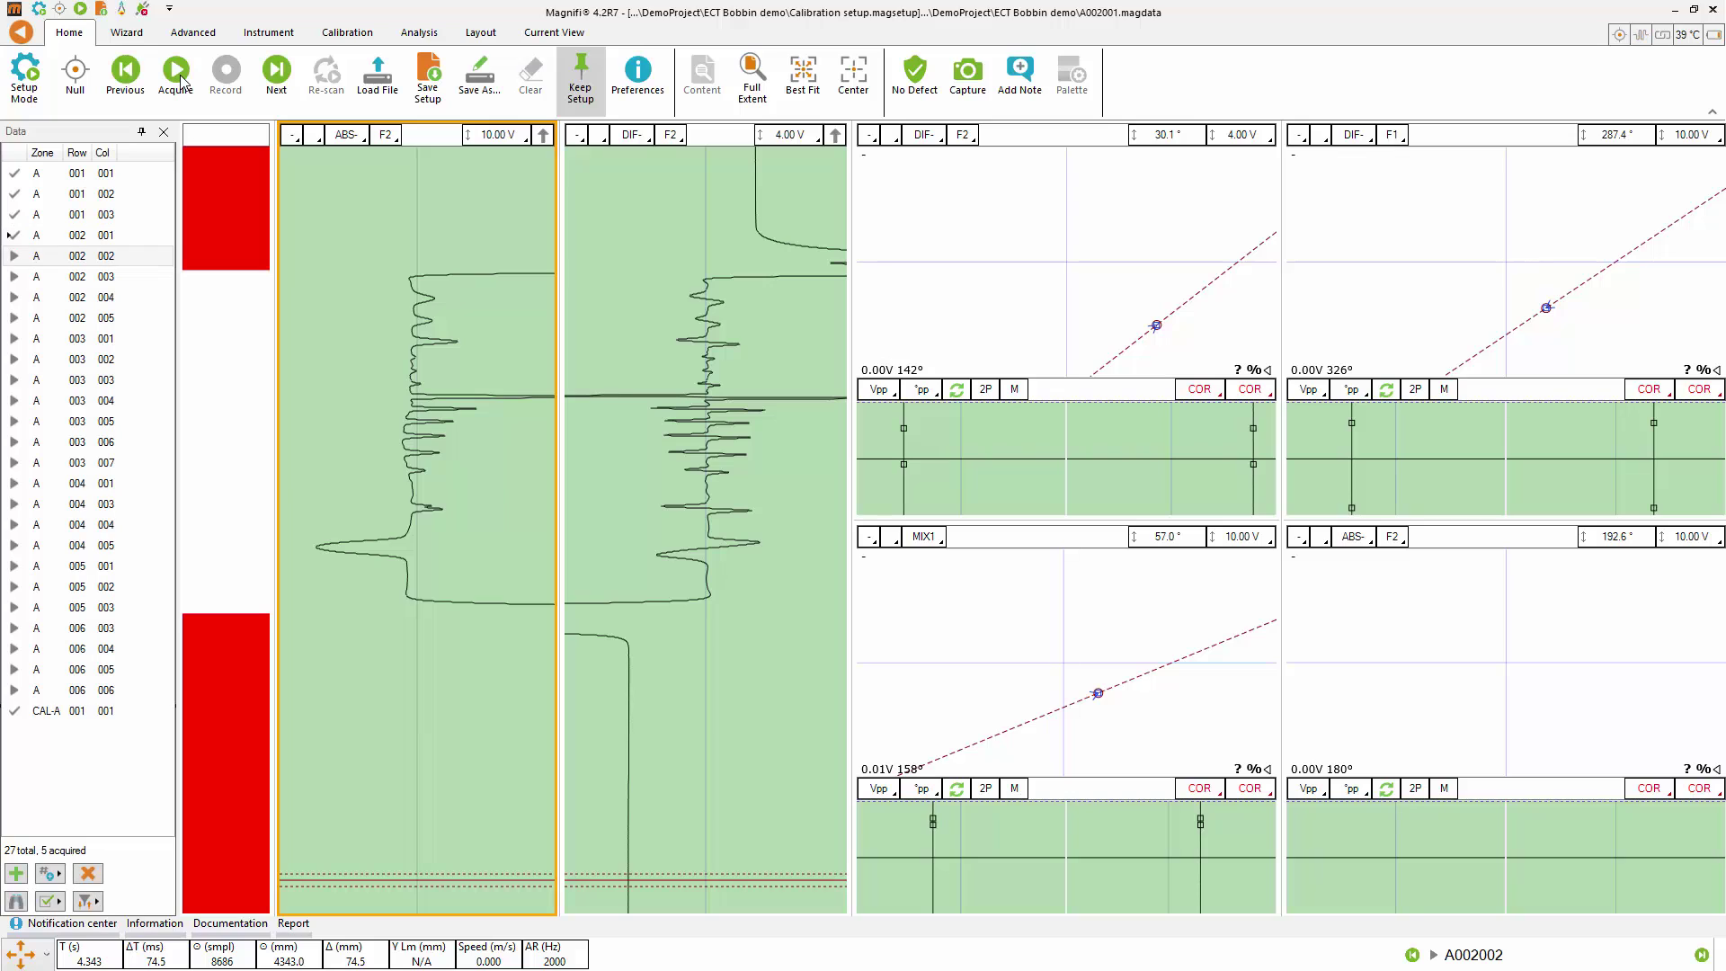
Step: Flag tube 002 002 with the PLG feature, then acquire tube 002 003
{"action": "right_click", "coordinate": [81, 259]}
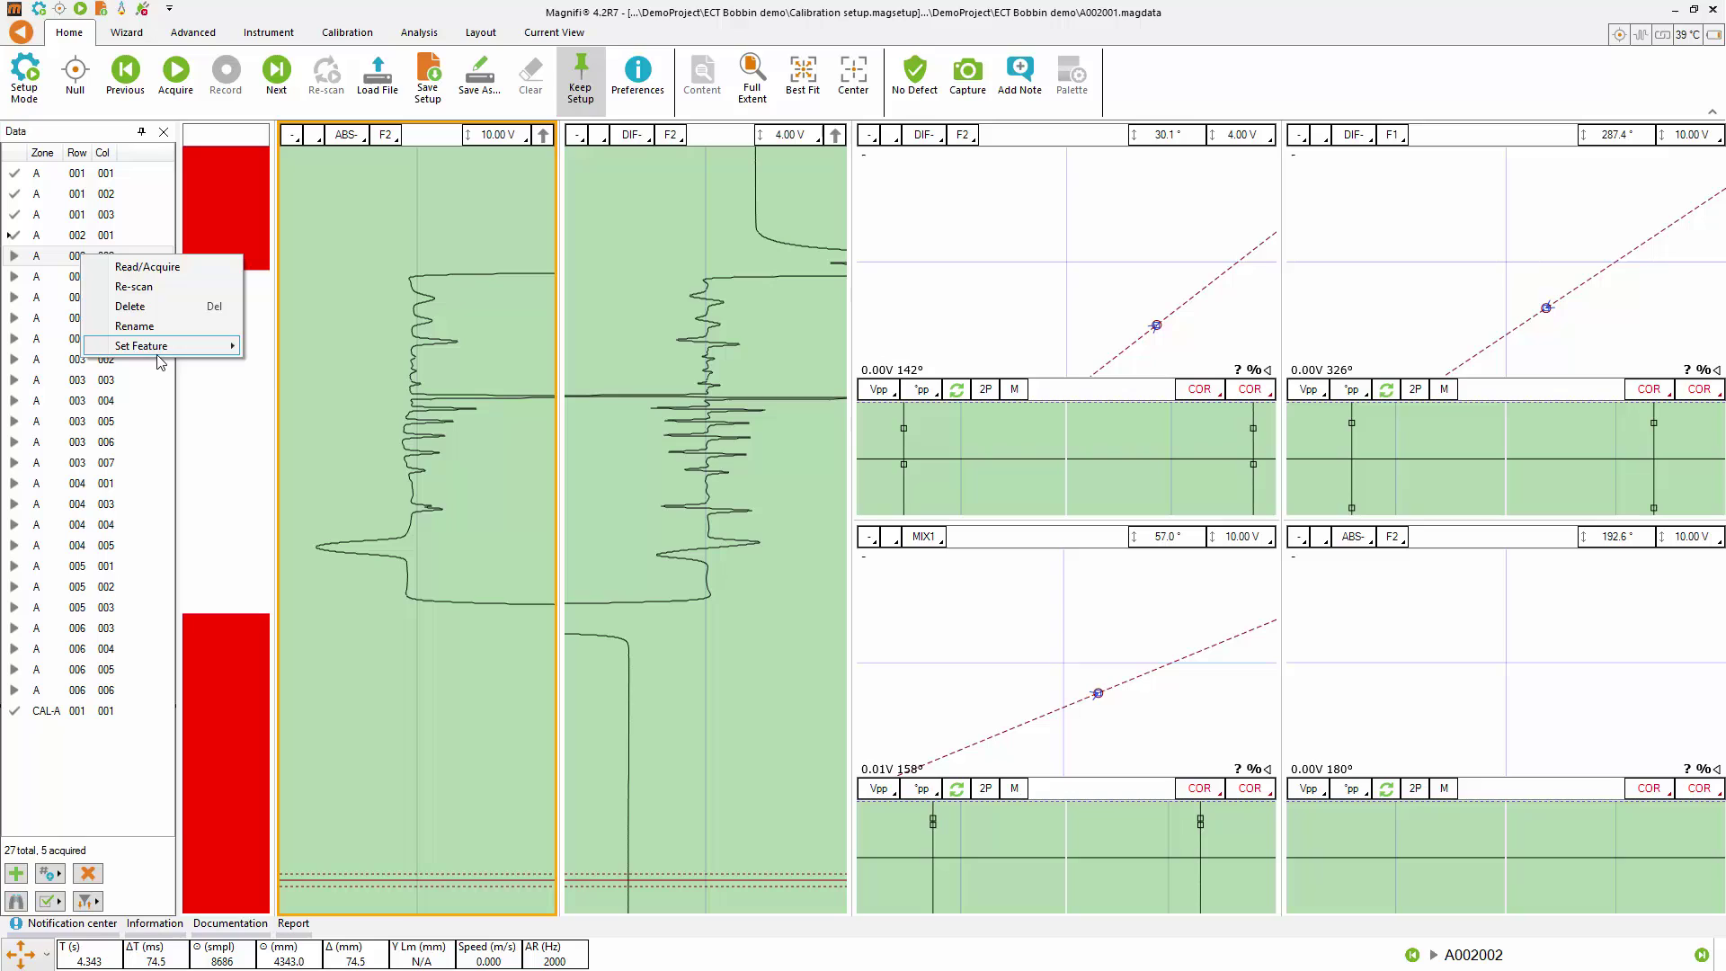
{"action": "mouse_move", "coordinate": [177, 355]}
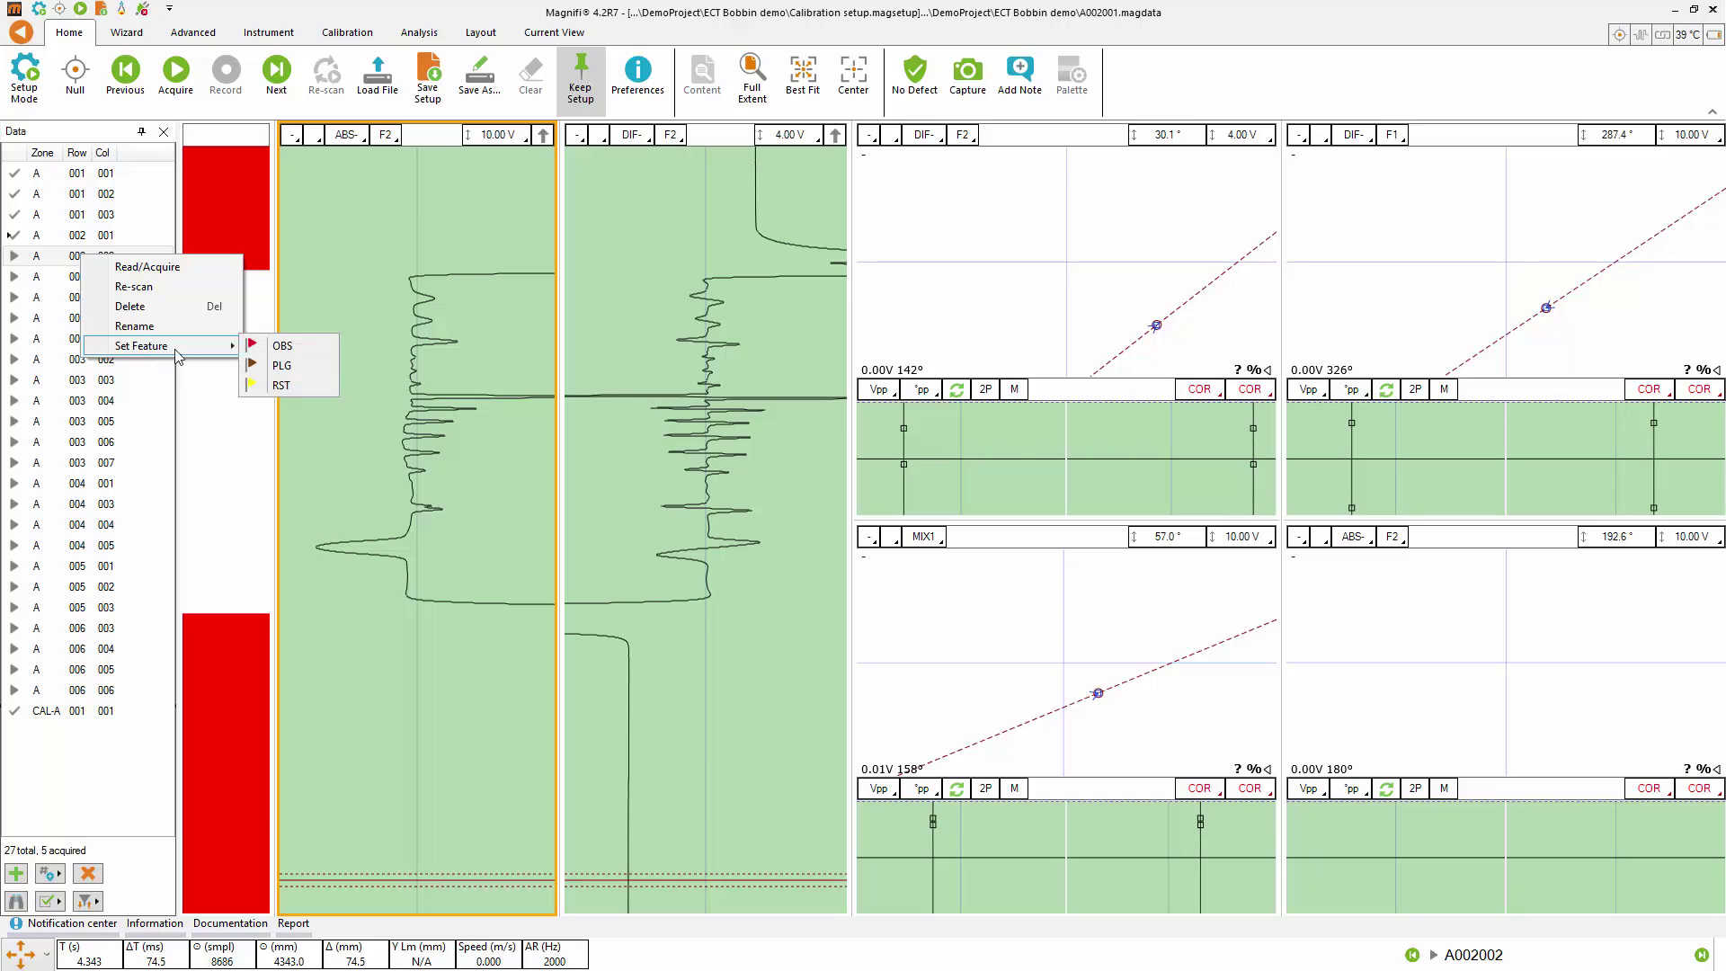
{"action": "left_click", "coordinate": [294, 371]}
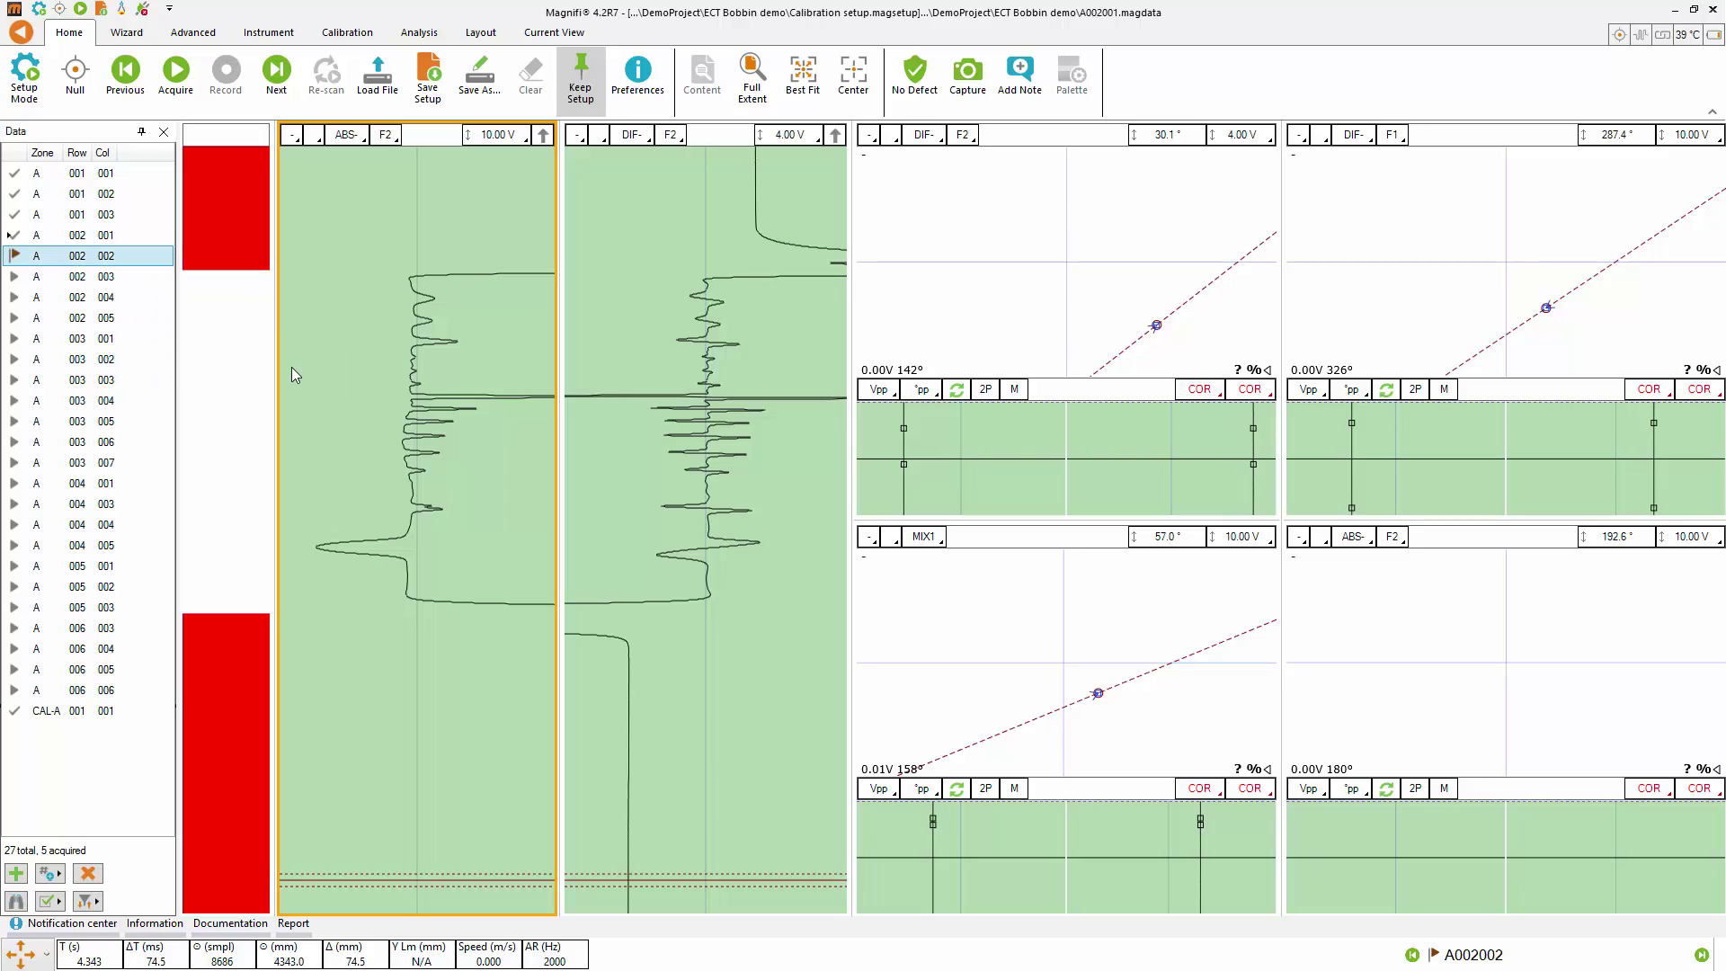
{"action": "left_click", "coordinate": [119, 279]}
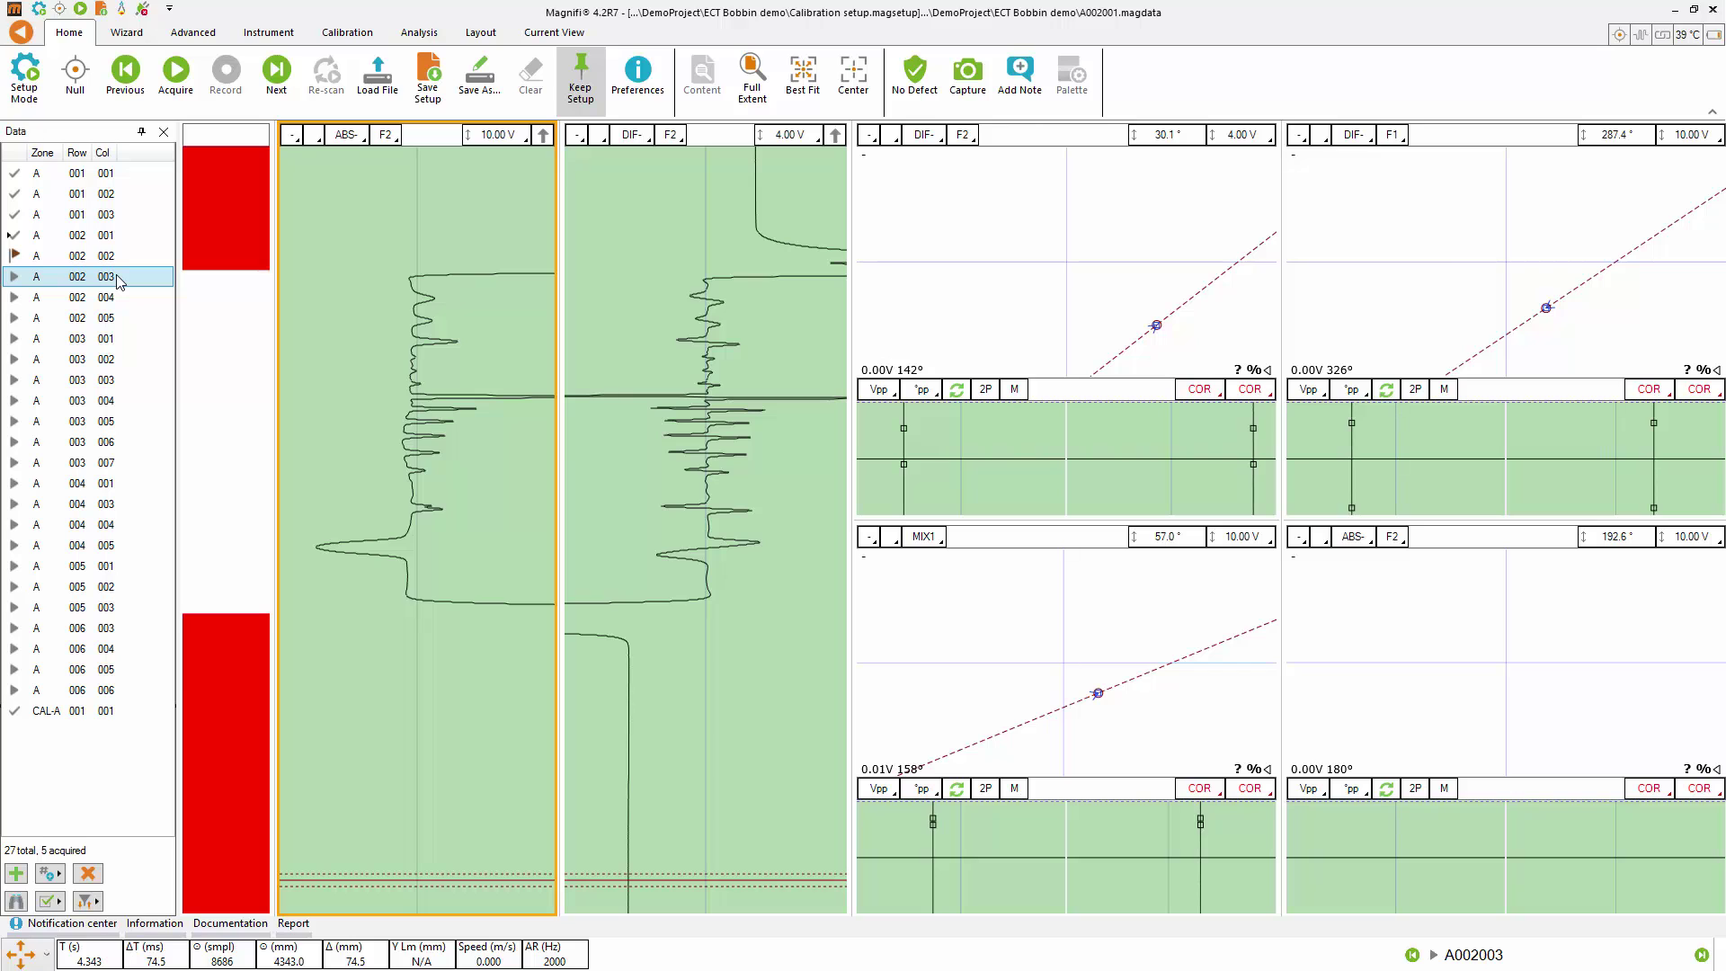
{"action": "key", "text": "space"}
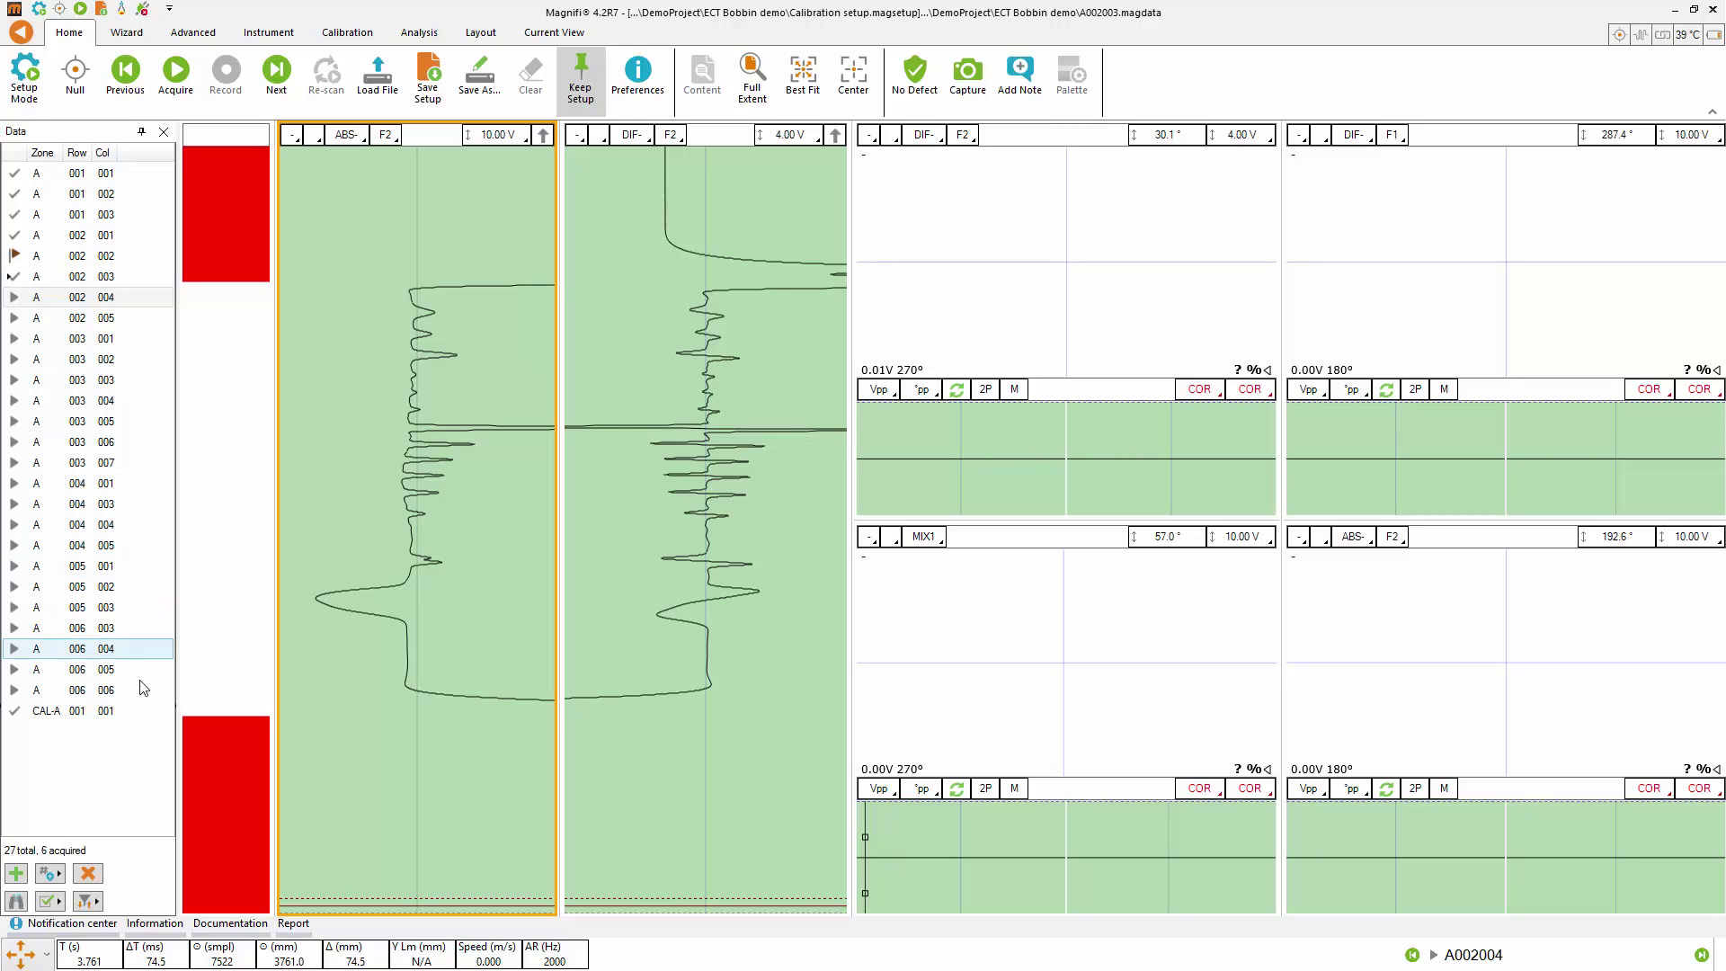
Step: Open the Large Acquisition display, then move and enlarge it over the charts
{"action": "left_click", "coordinate": [15, 903]}
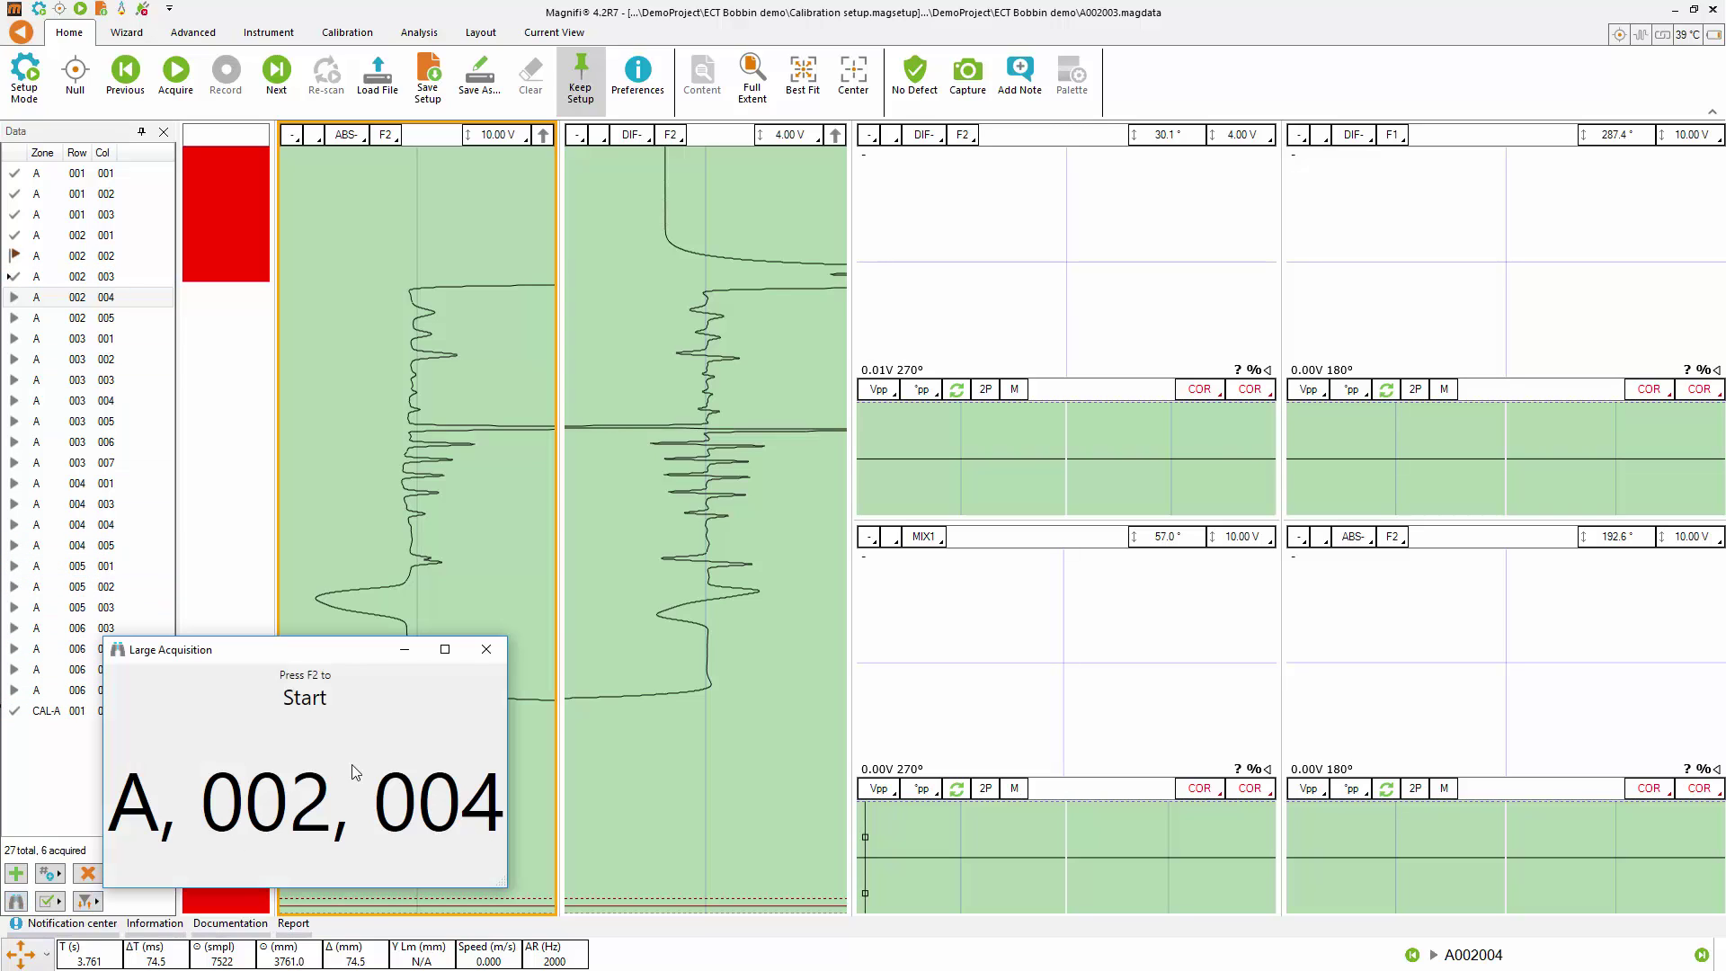
{"action": "left_click_drag", "start_coordinate": [380, 643], "coordinate": [420, 540]}
{"action": "left_click_drag", "start_coordinate": [534, 777], "coordinate": [709, 872]}
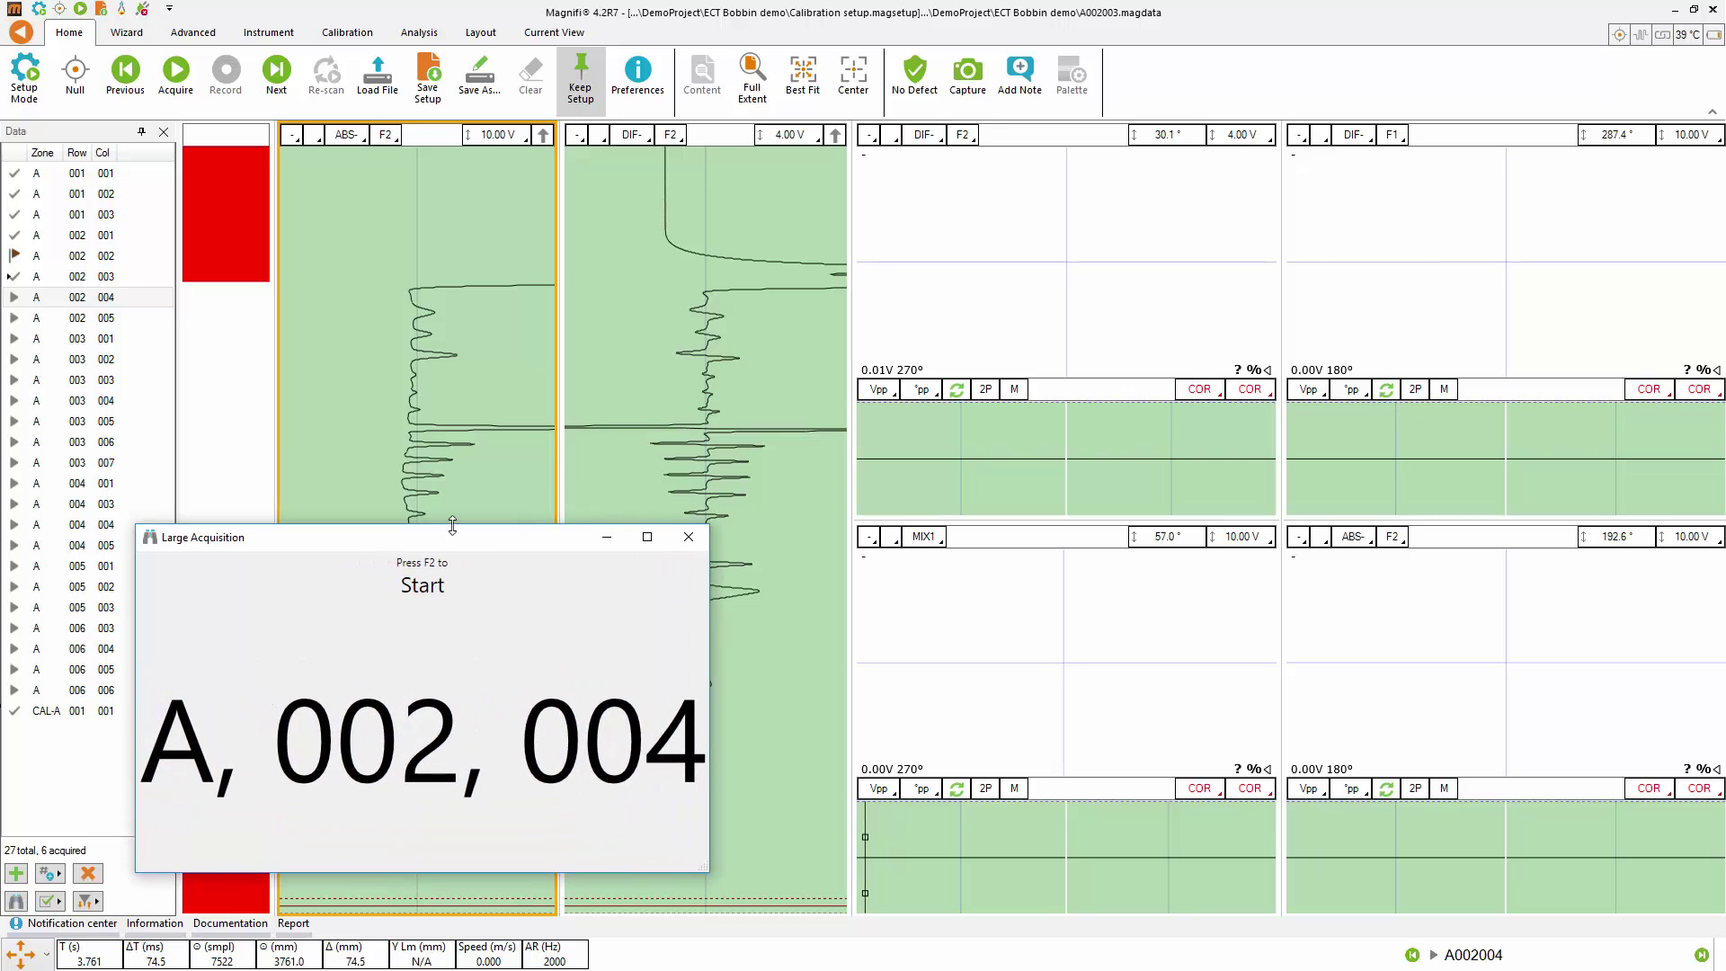
{"action": "left_click_drag", "start_coordinate": [460, 548], "coordinate": [476, 549]}
Step: Acquire the next tubes with F2, up to tube A 003 004
{"action": "key", "text": "F2"}
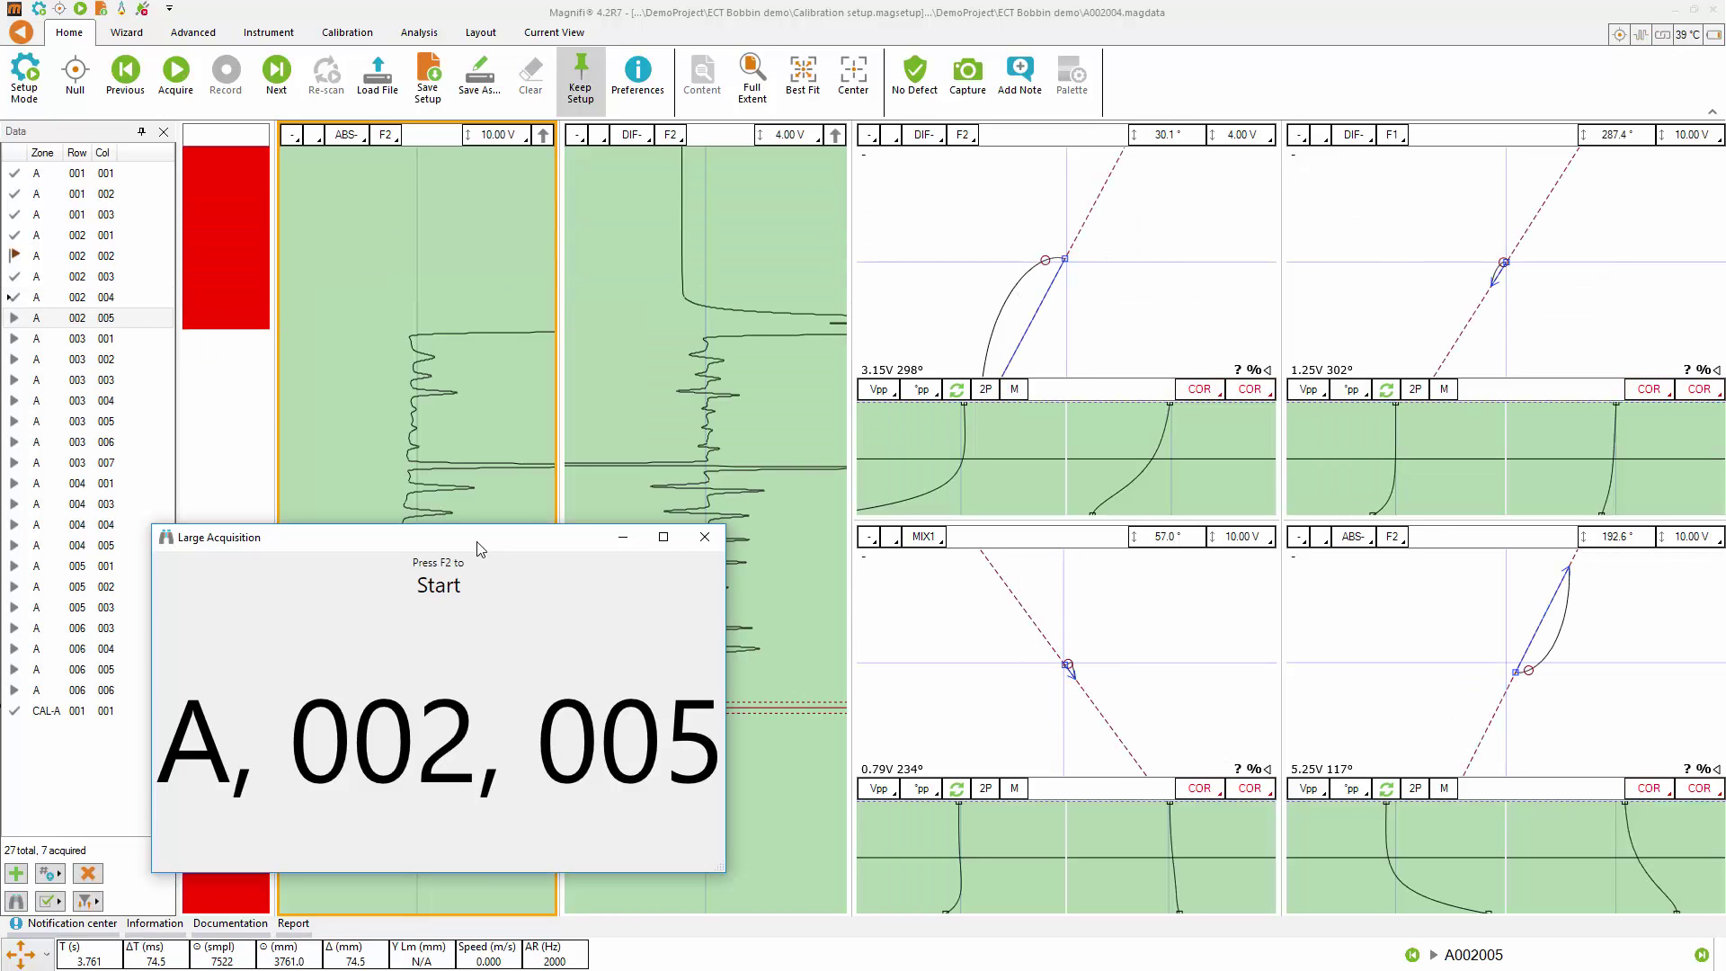
{"action": "key", "text": "F2"}
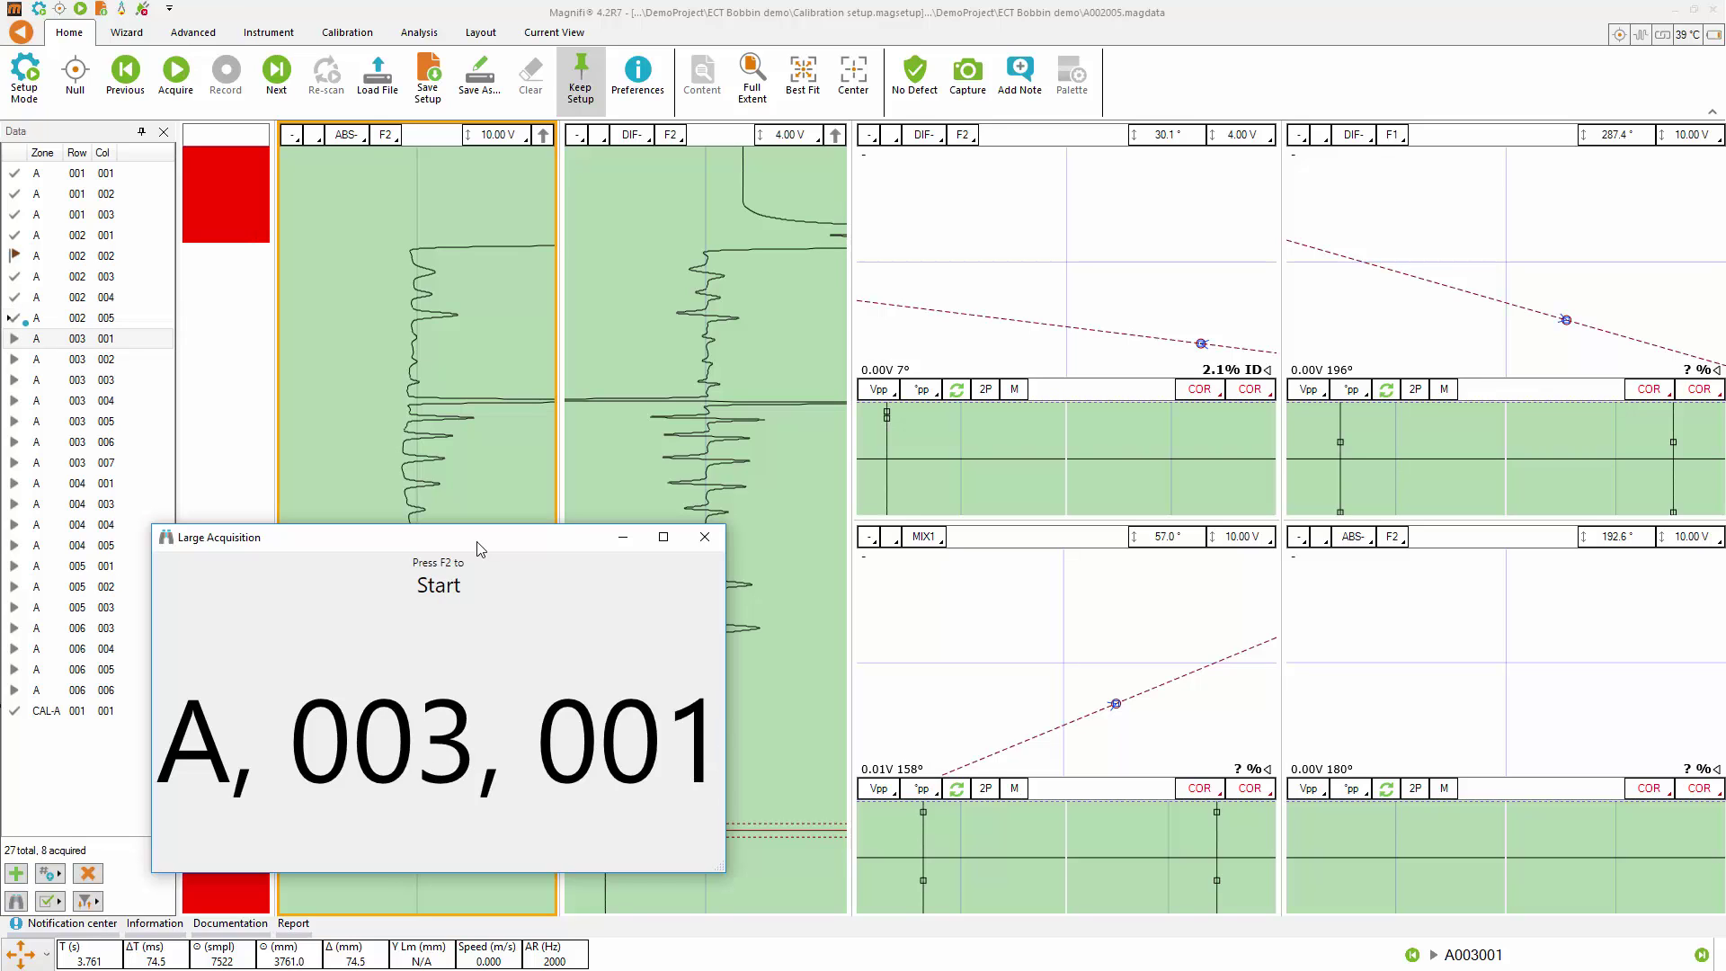
{"action": "key", "text": "F2"}
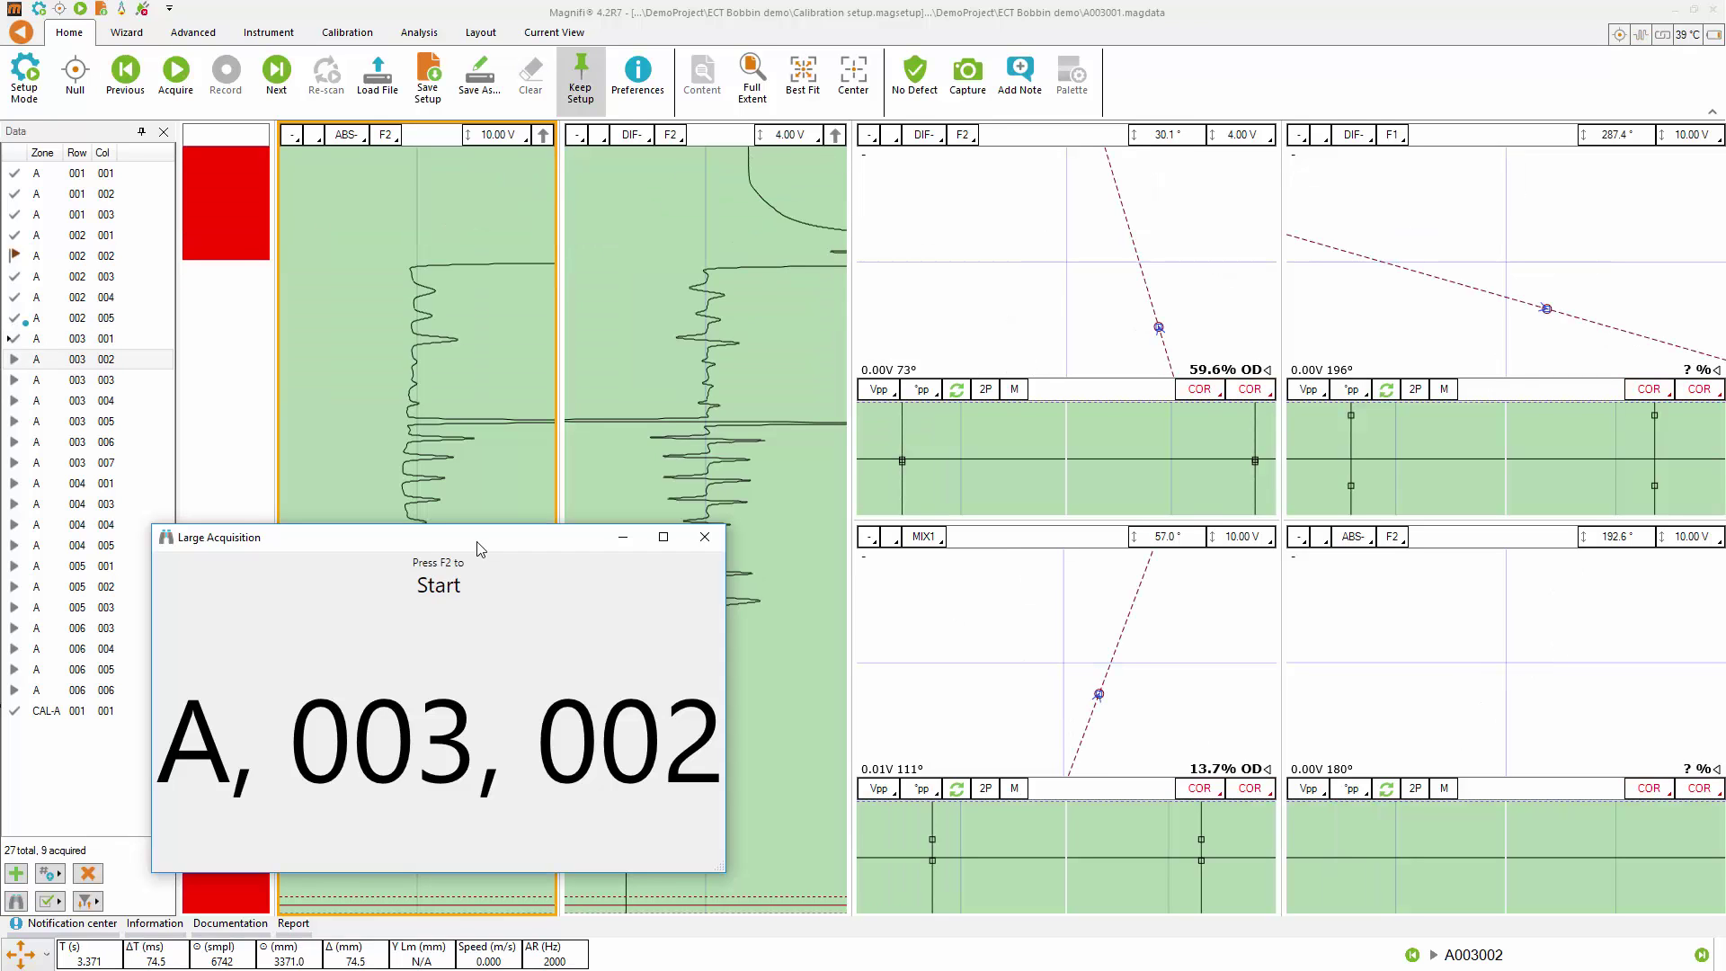
{"action": "key", "text": "F2"}
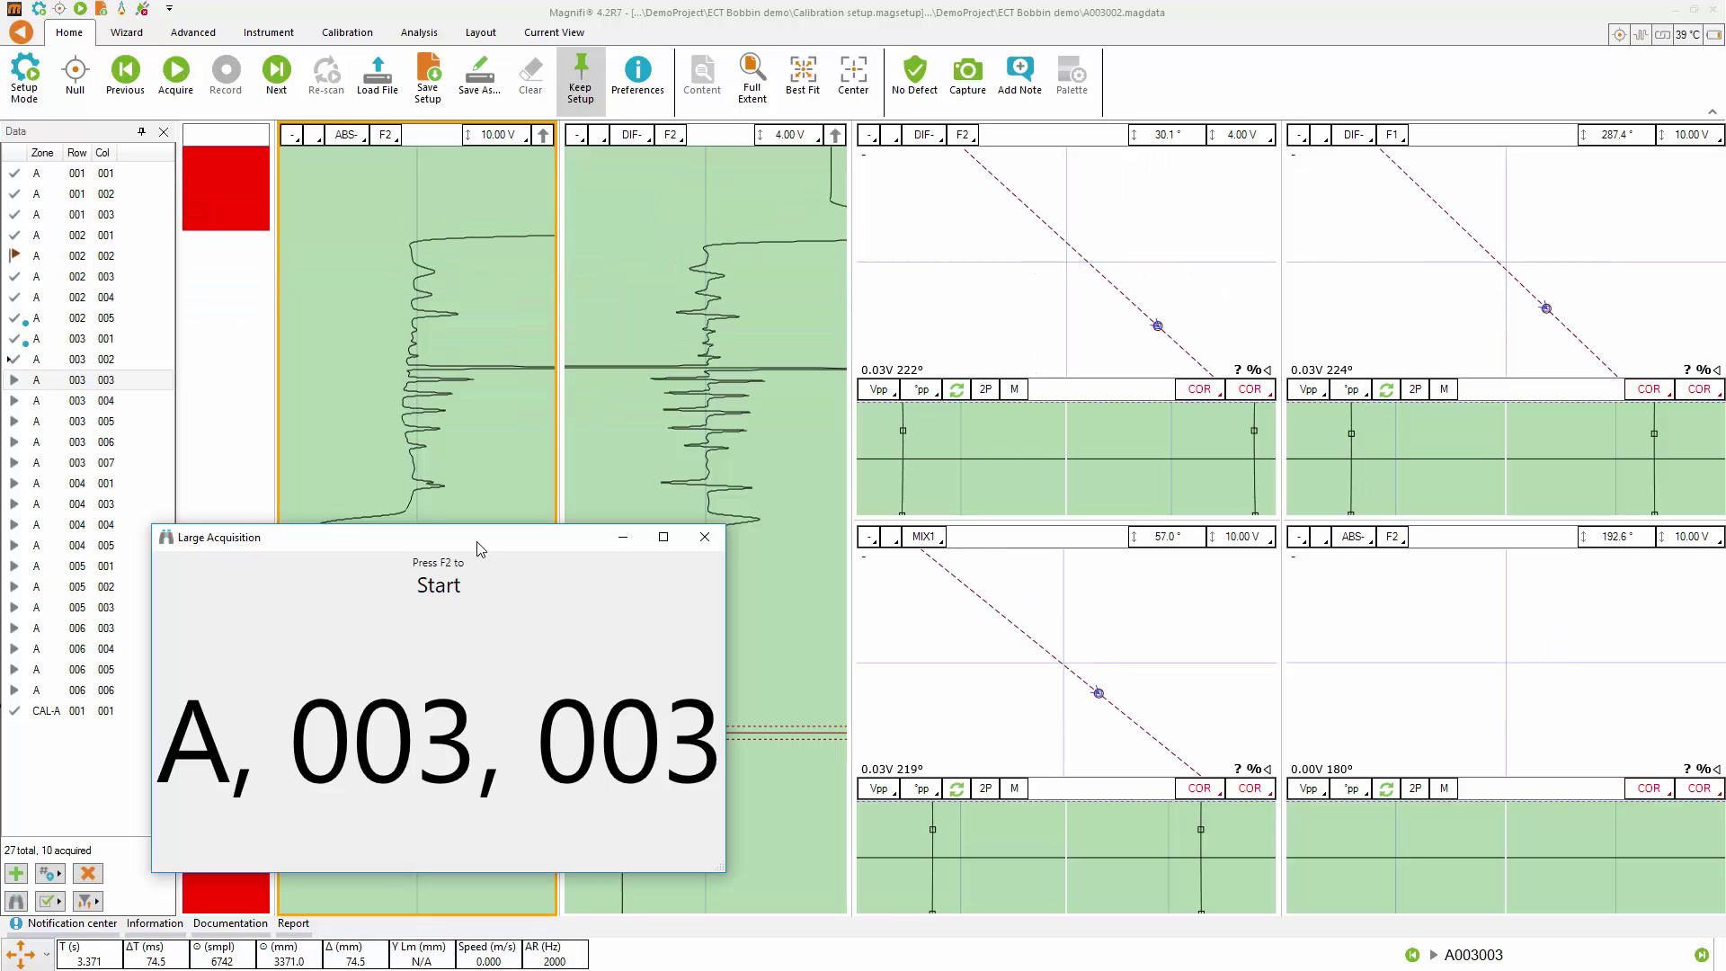
{"action": "key", "text": "F2"}
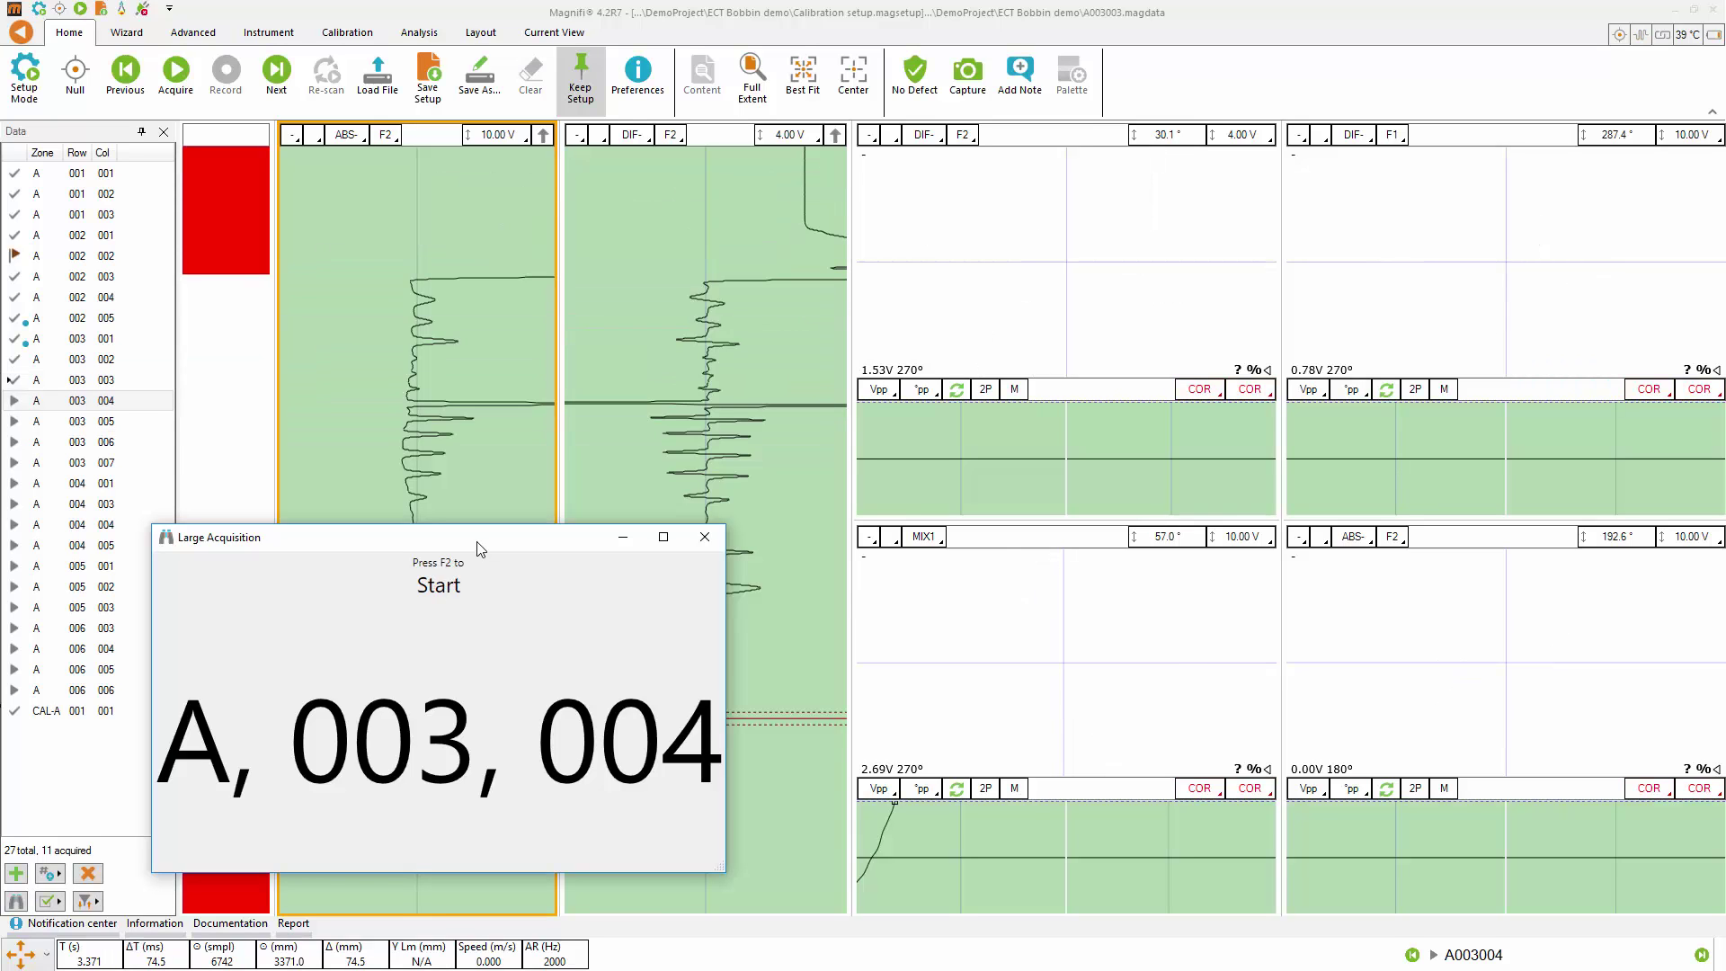
Step: Close the Large Acquisition window and disconnect from the Ectane 2 to go offline
{"action": "left_click", "coordinate": [704, 538]}
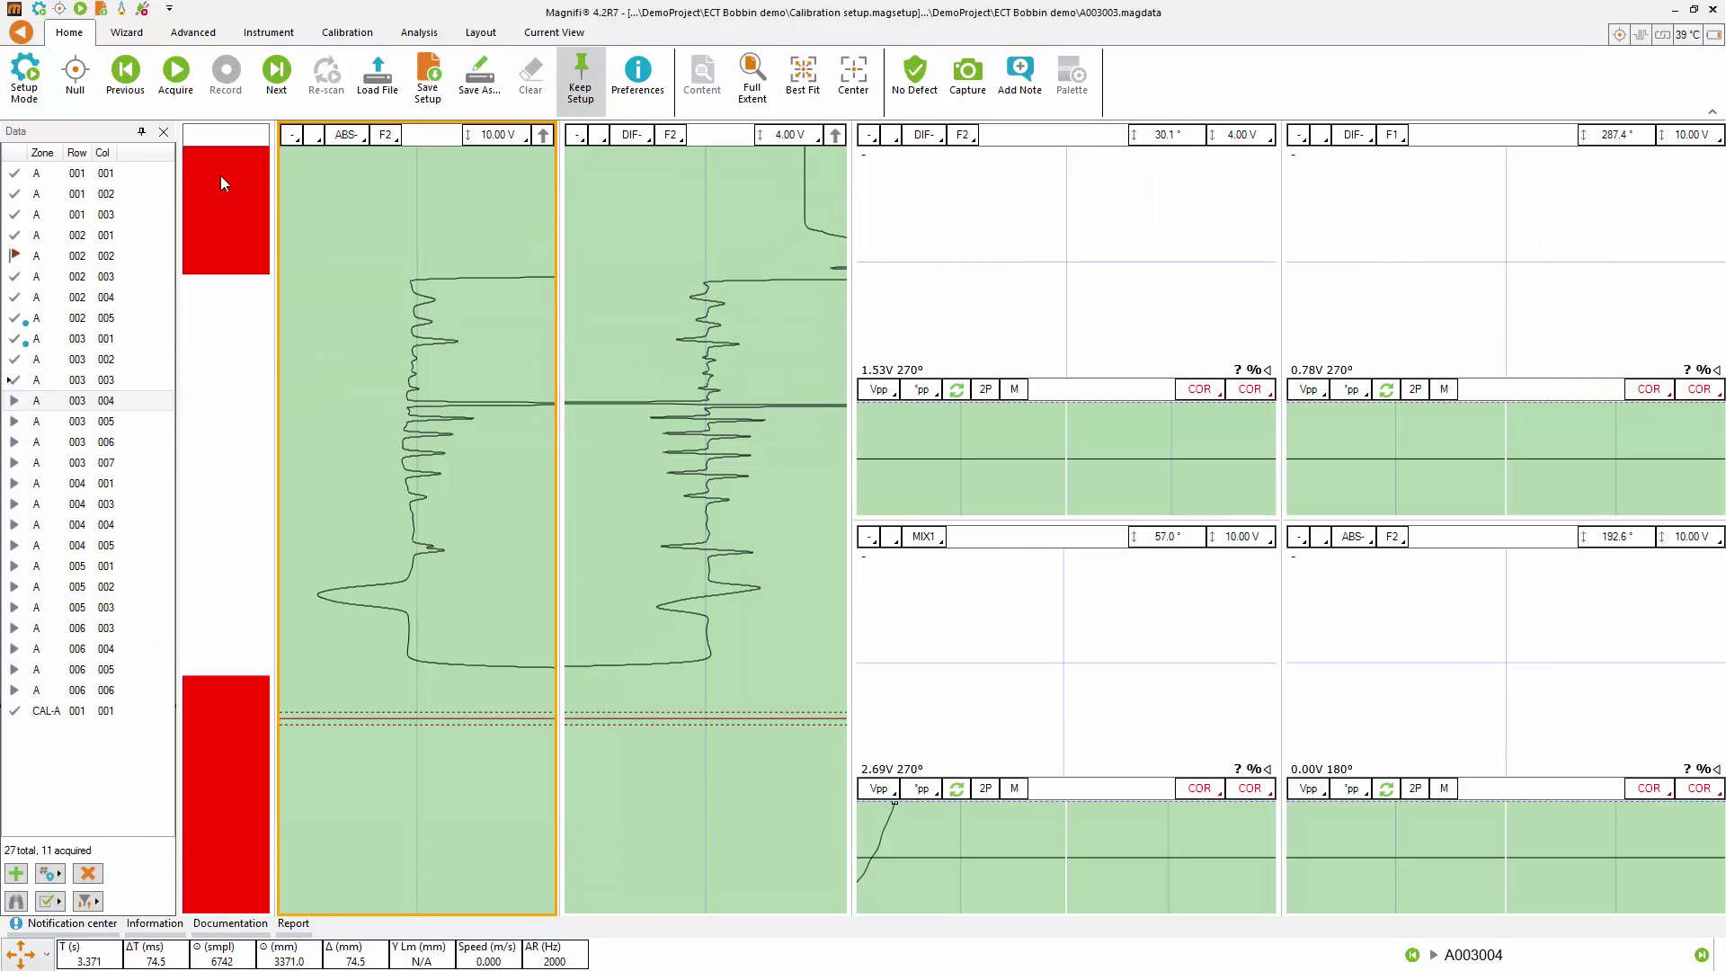
{"action": "left_click", "coordinate": [27, 79]}
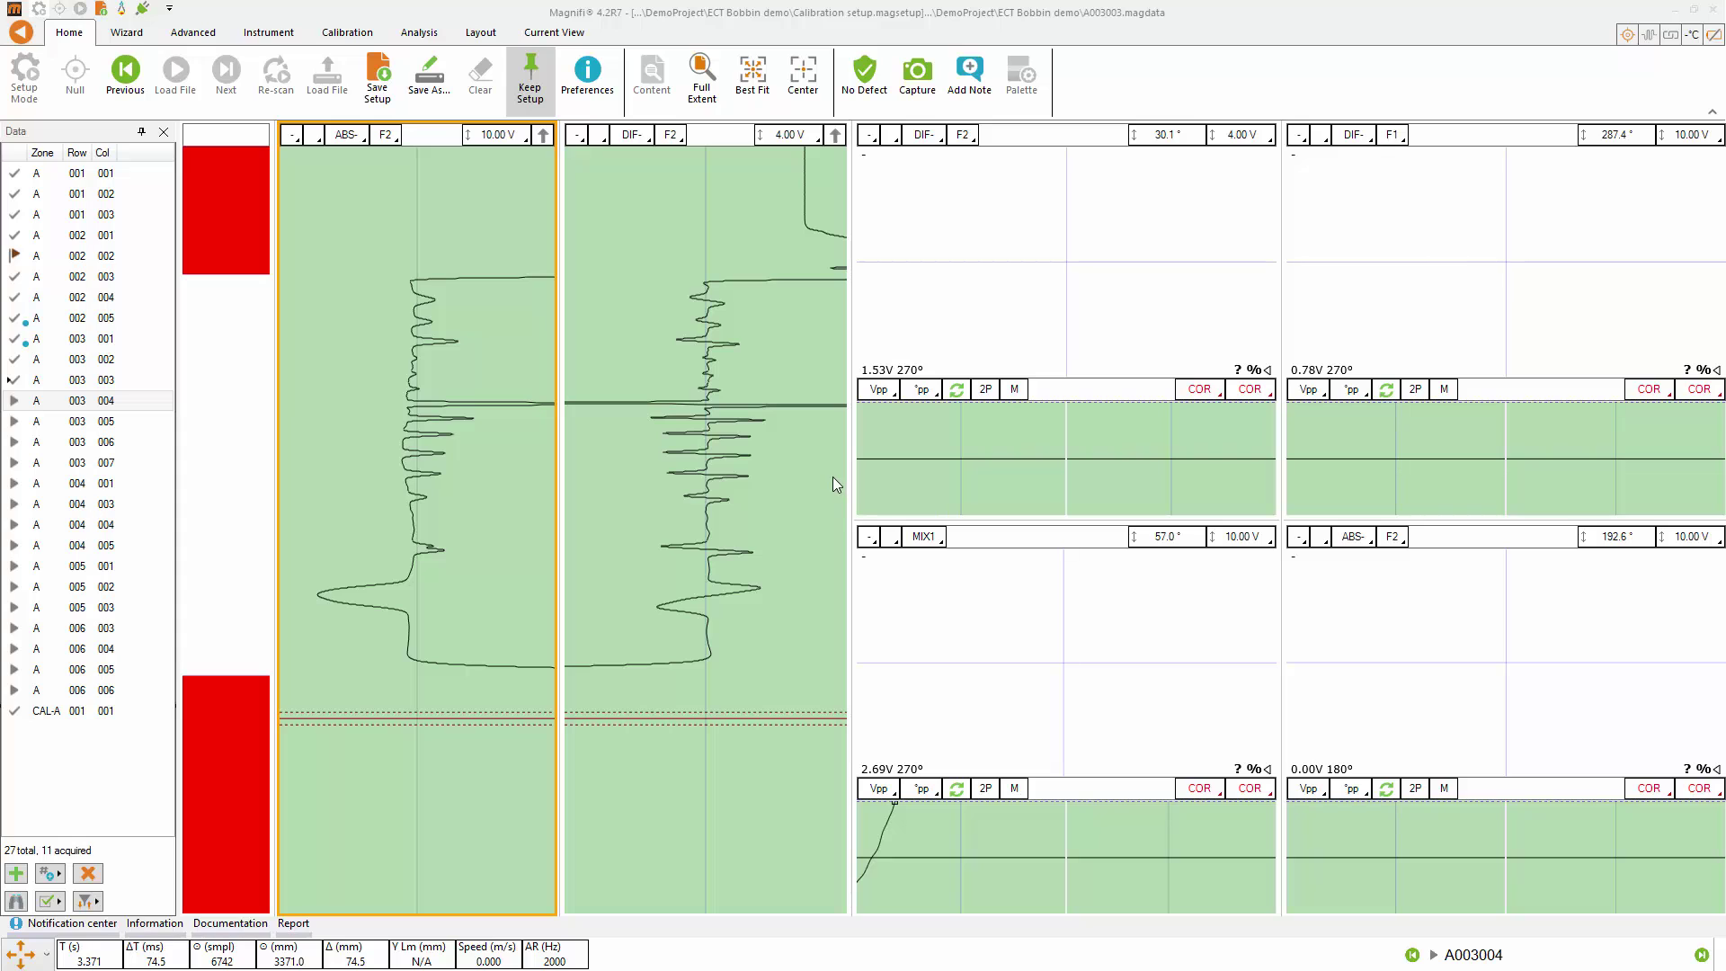
Step: Open tube A 001 001's data and code its first indication as PIT
{"action": "double_click", "coordinate": [65, 177]}
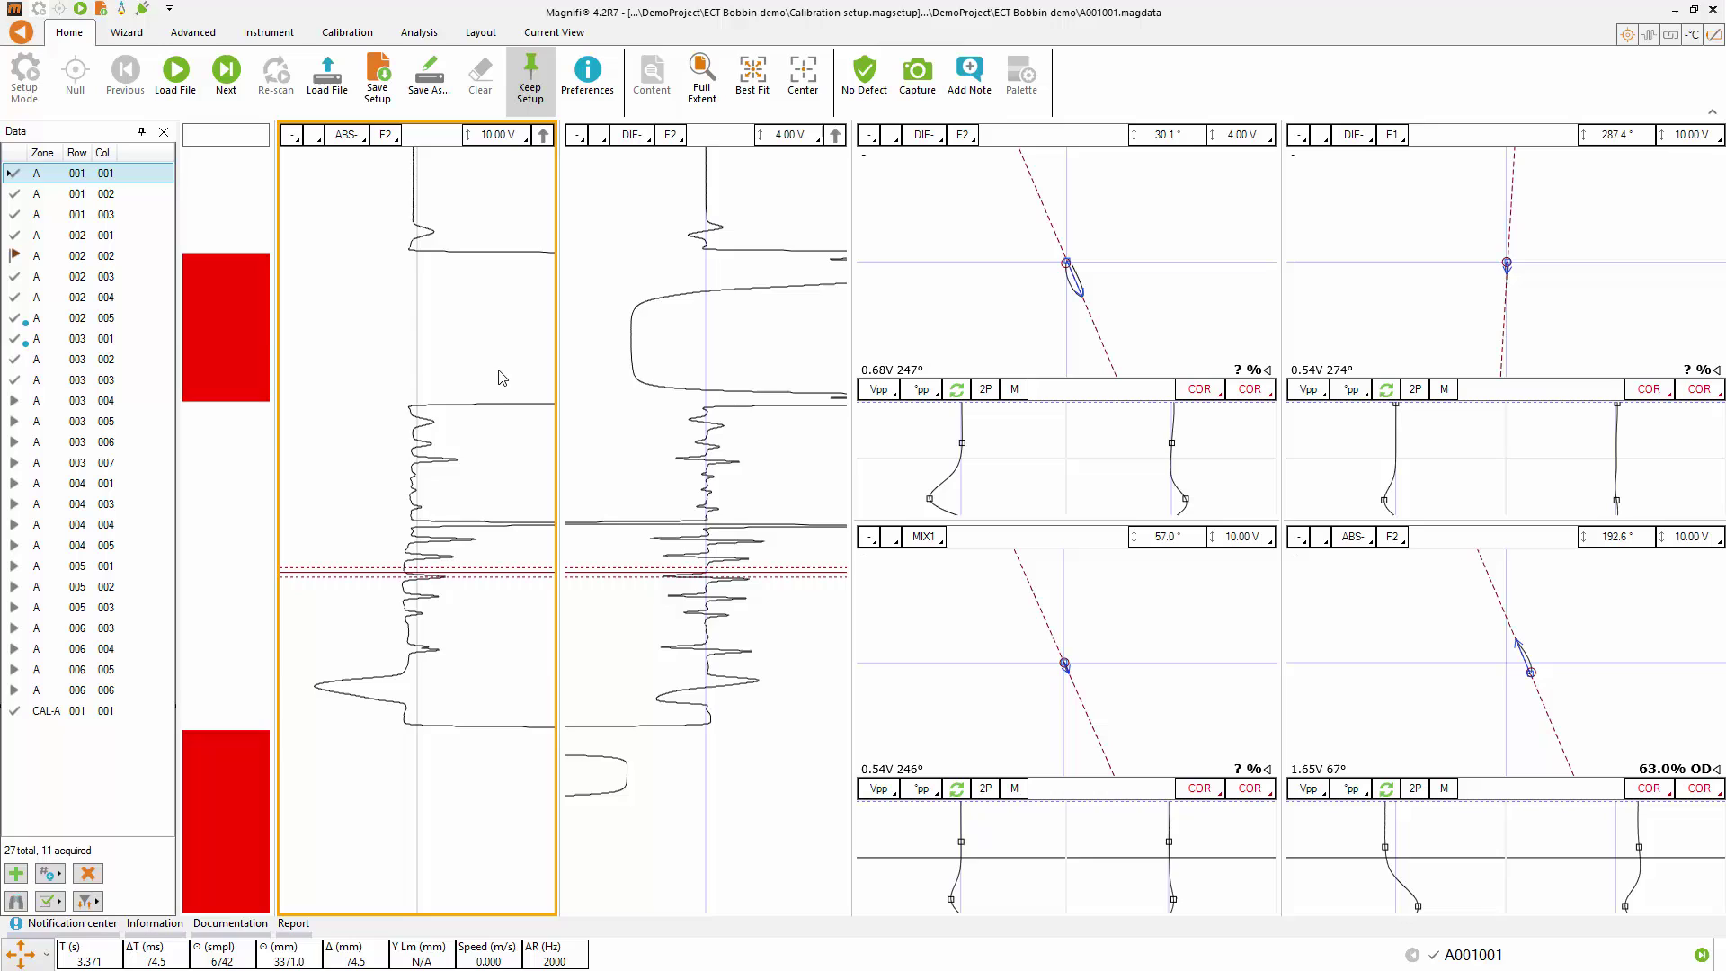
{"action": "left_click_drag", "start_coordinate": [502, 378], "coordinate": [521, 775]}
{"action": "left_click", "coordinate": [588, 551]}
{"action": "left_click_drag", "start_coordinate": [588, 551], "coordinate": [589, 570]}
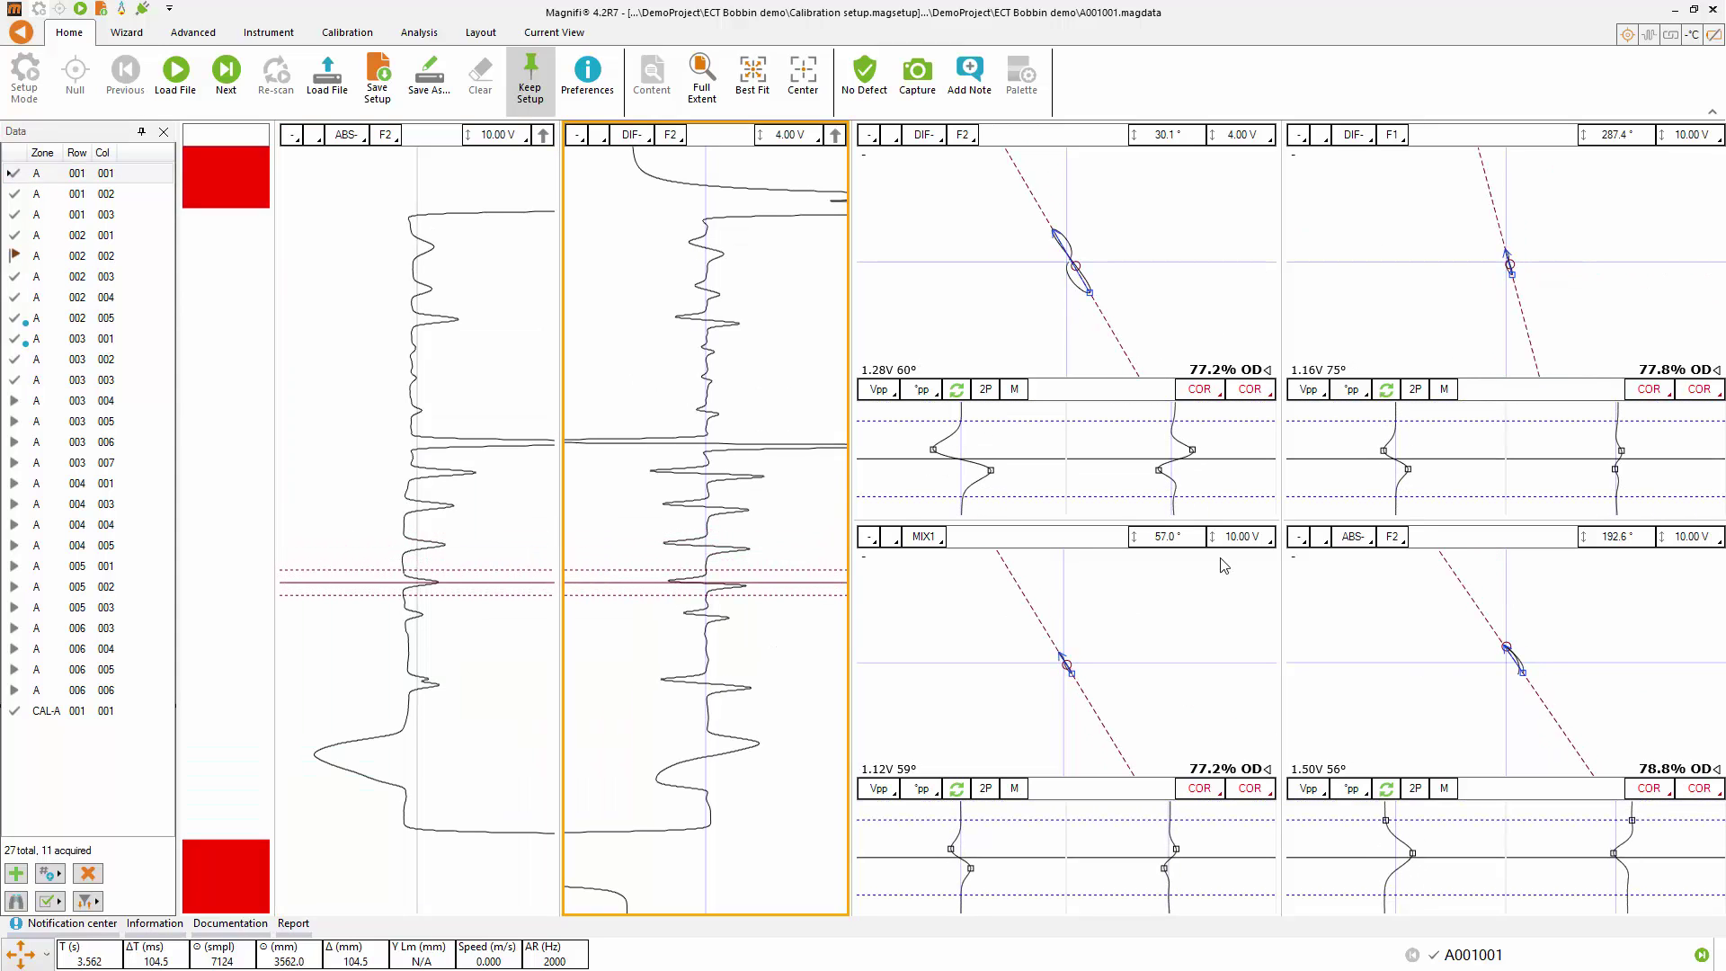
{"action": "left_click", "coordinate": [1222, 396]}
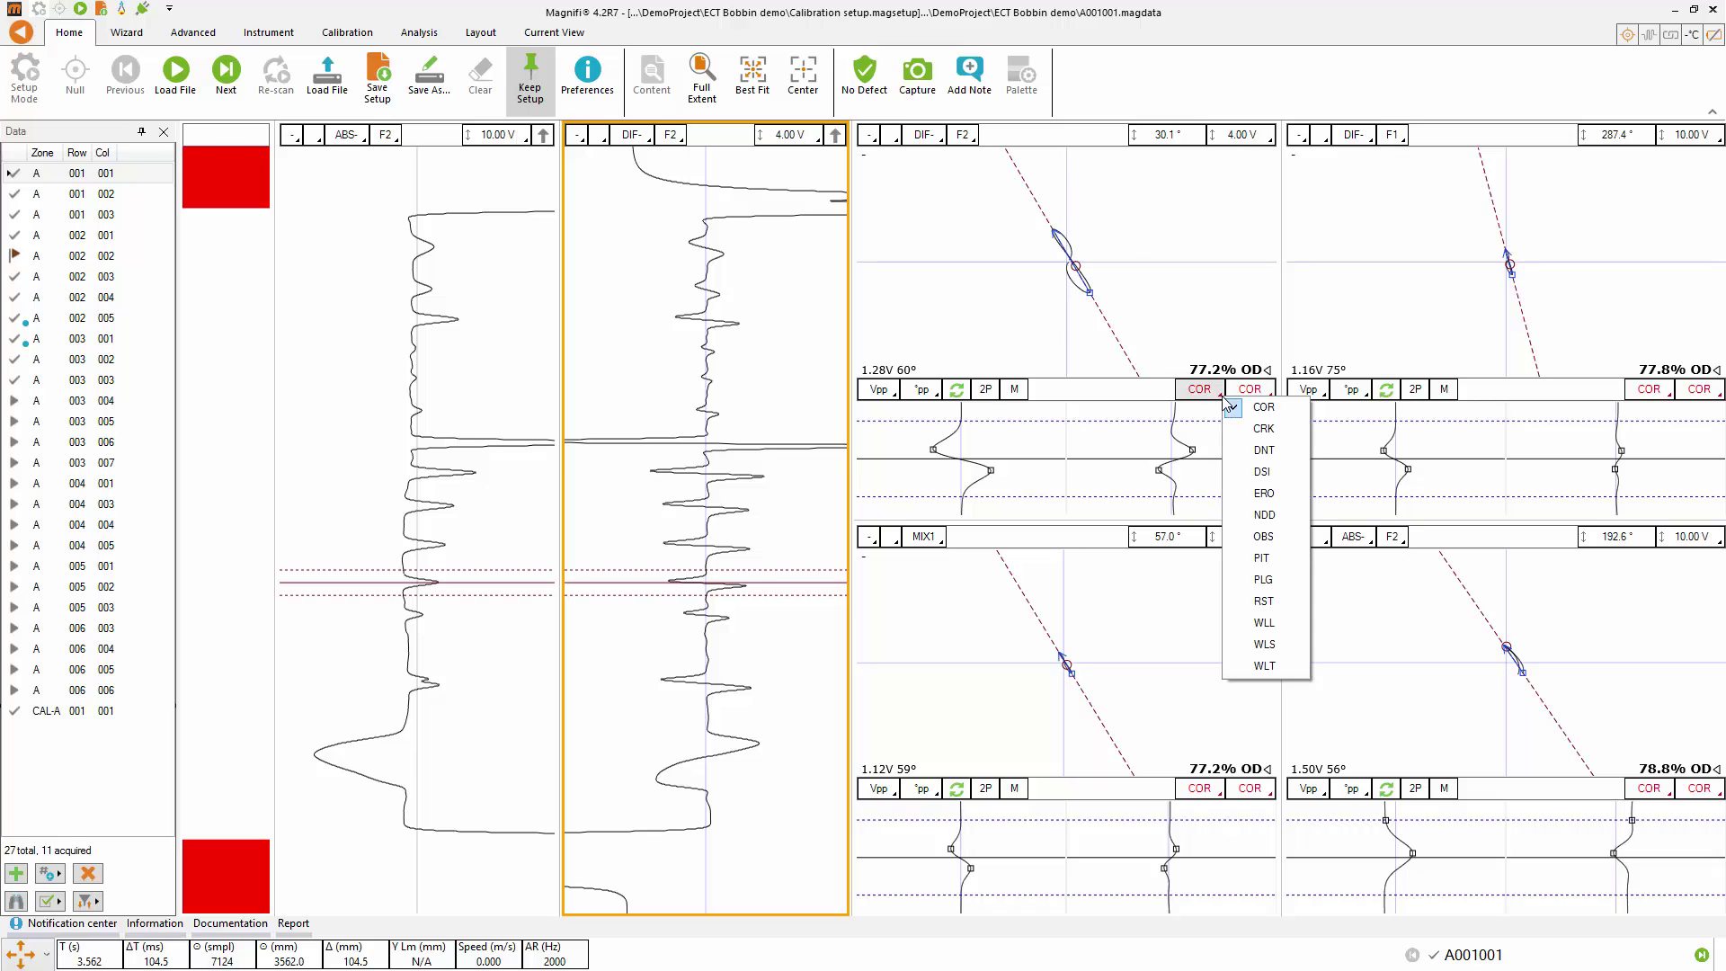
{"action": "left_click", "coordinate": [1261, 558]}
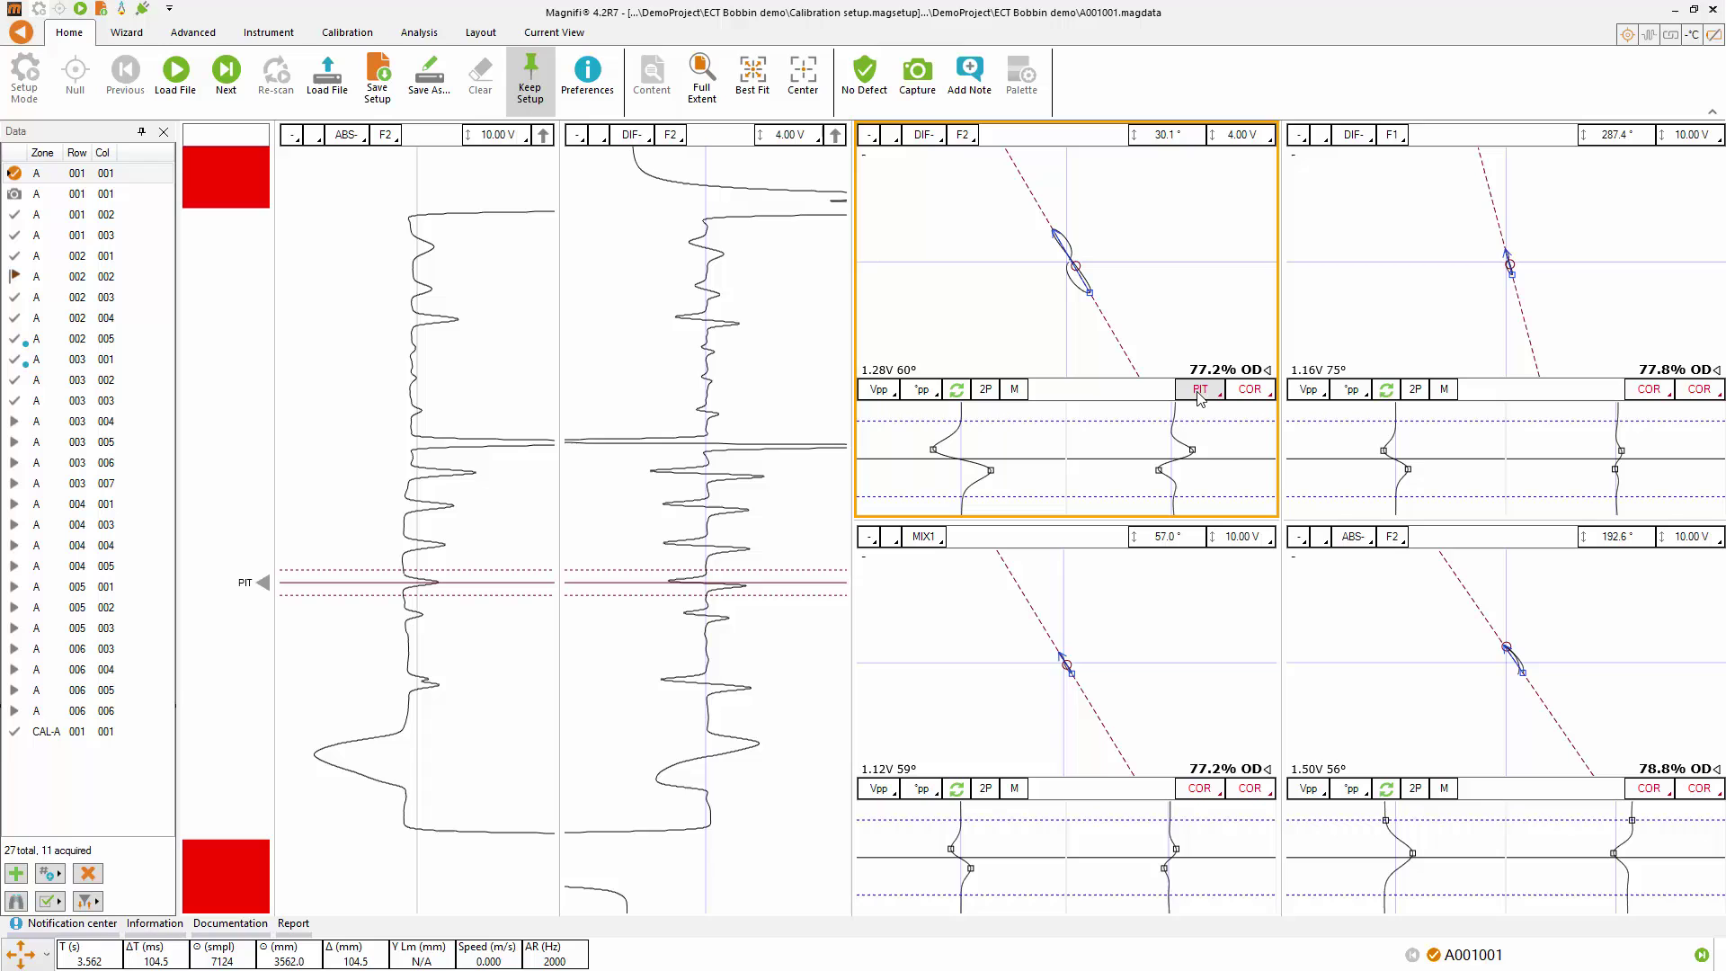
Step: Code a second indication as WLL and advance to tube A 001 002
{"action": "left_click_drag", "start_coordinate": [541, 583], "coordinate": [541, 504]}
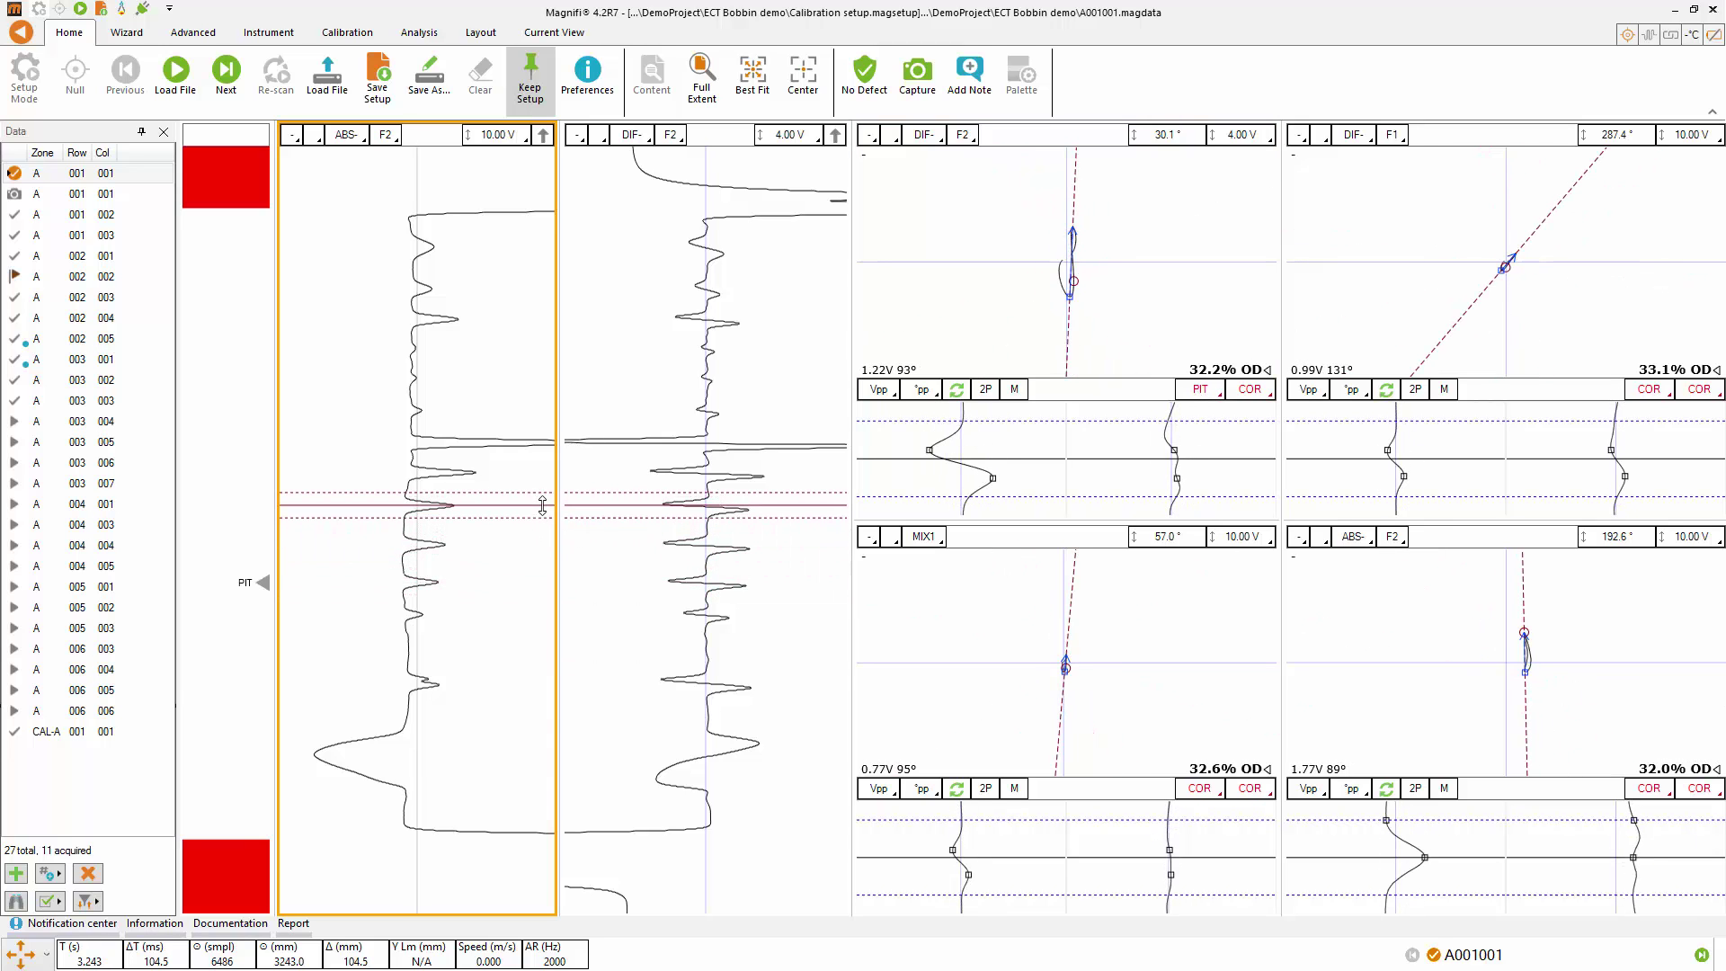
{"action": "left_click", "coordinate": [1272, 402]}
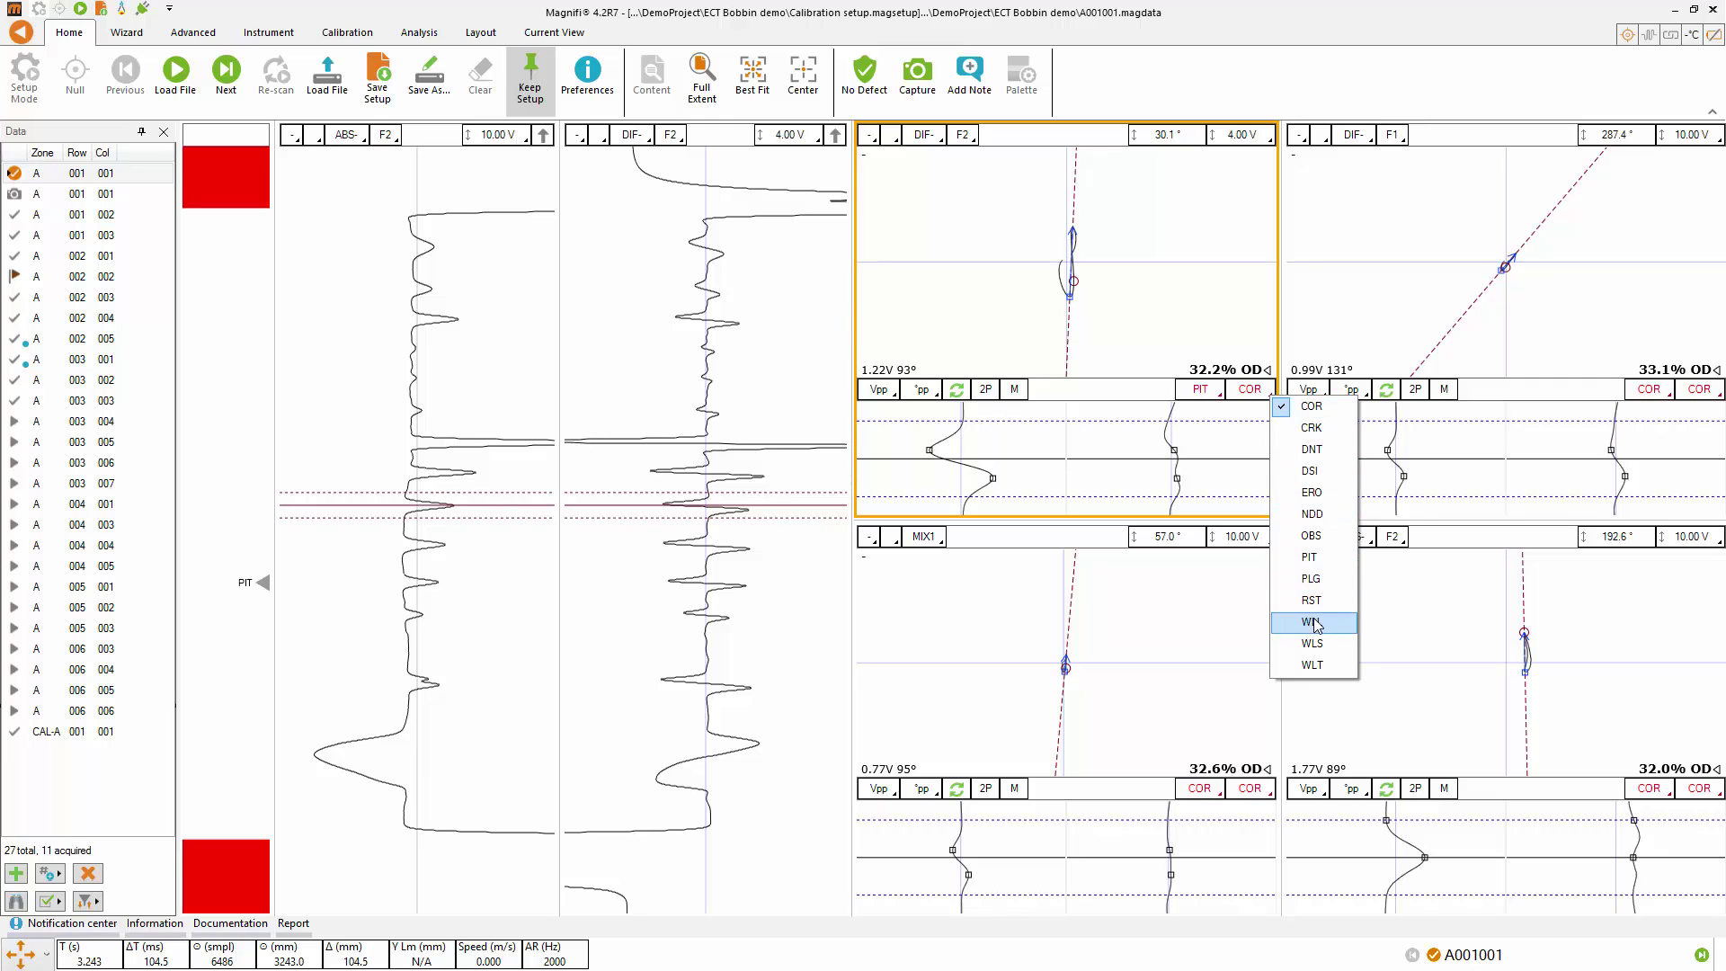
{"action": "left_click", "coordinate": [1317, 626]}
{"action": "left_click", "coordinate": [1245, 389]}
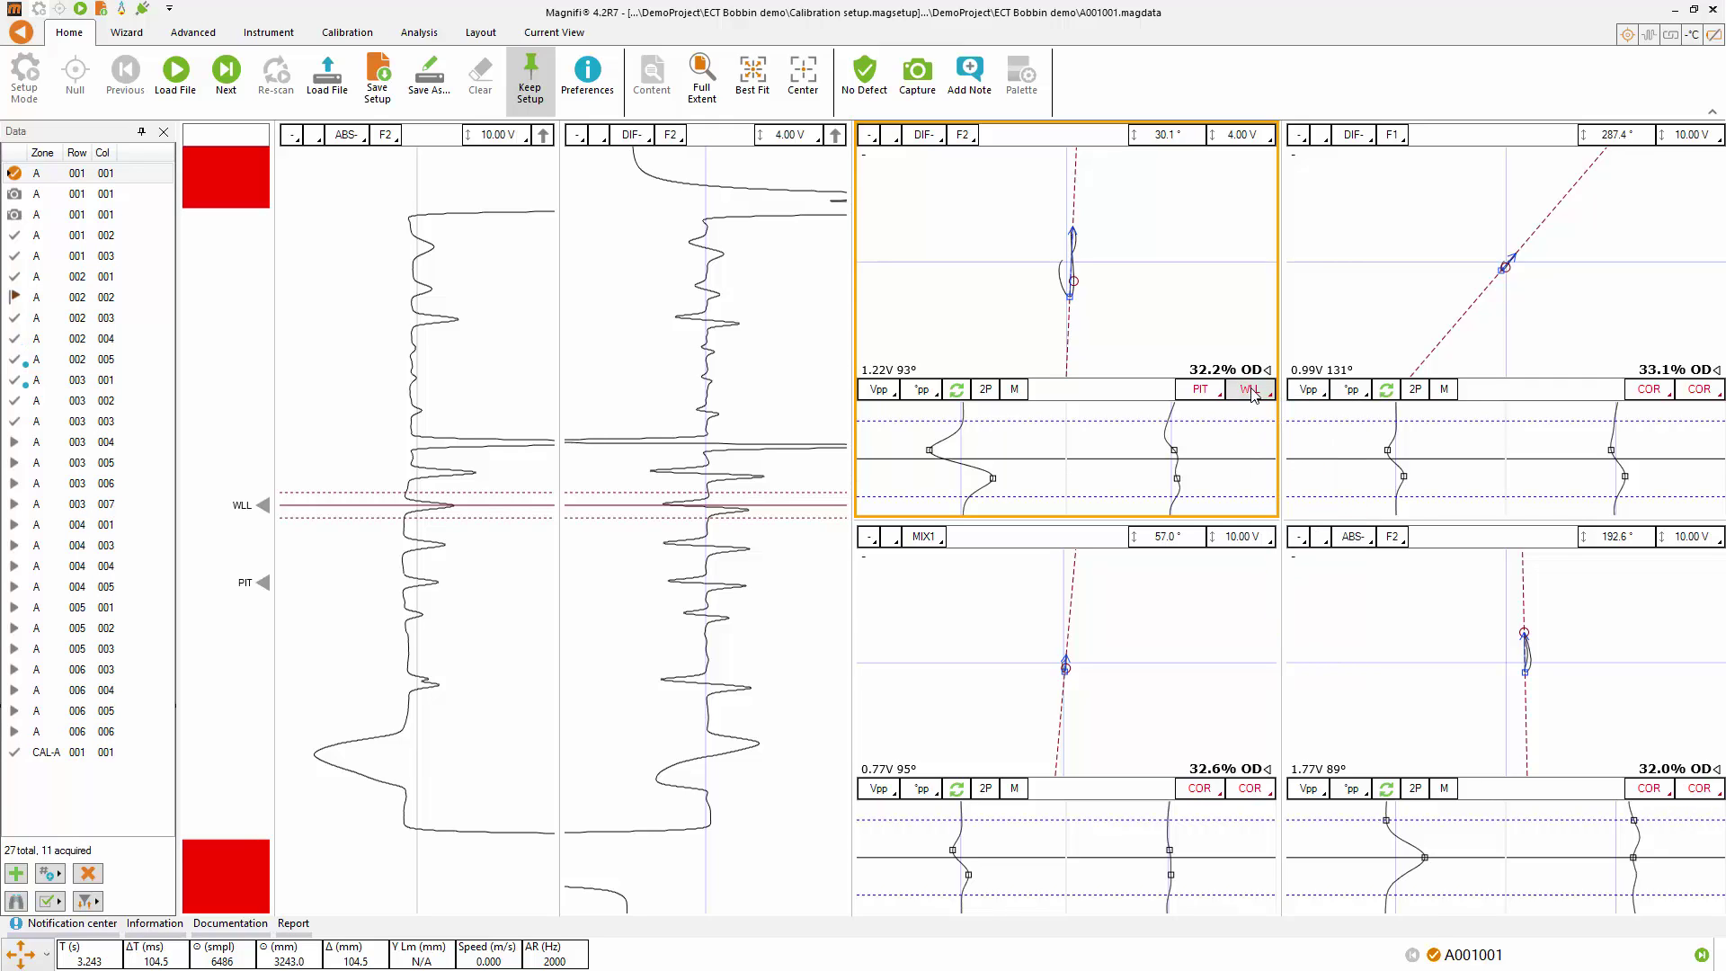
{"action": "left_click", "coordinate": [228, 81]}
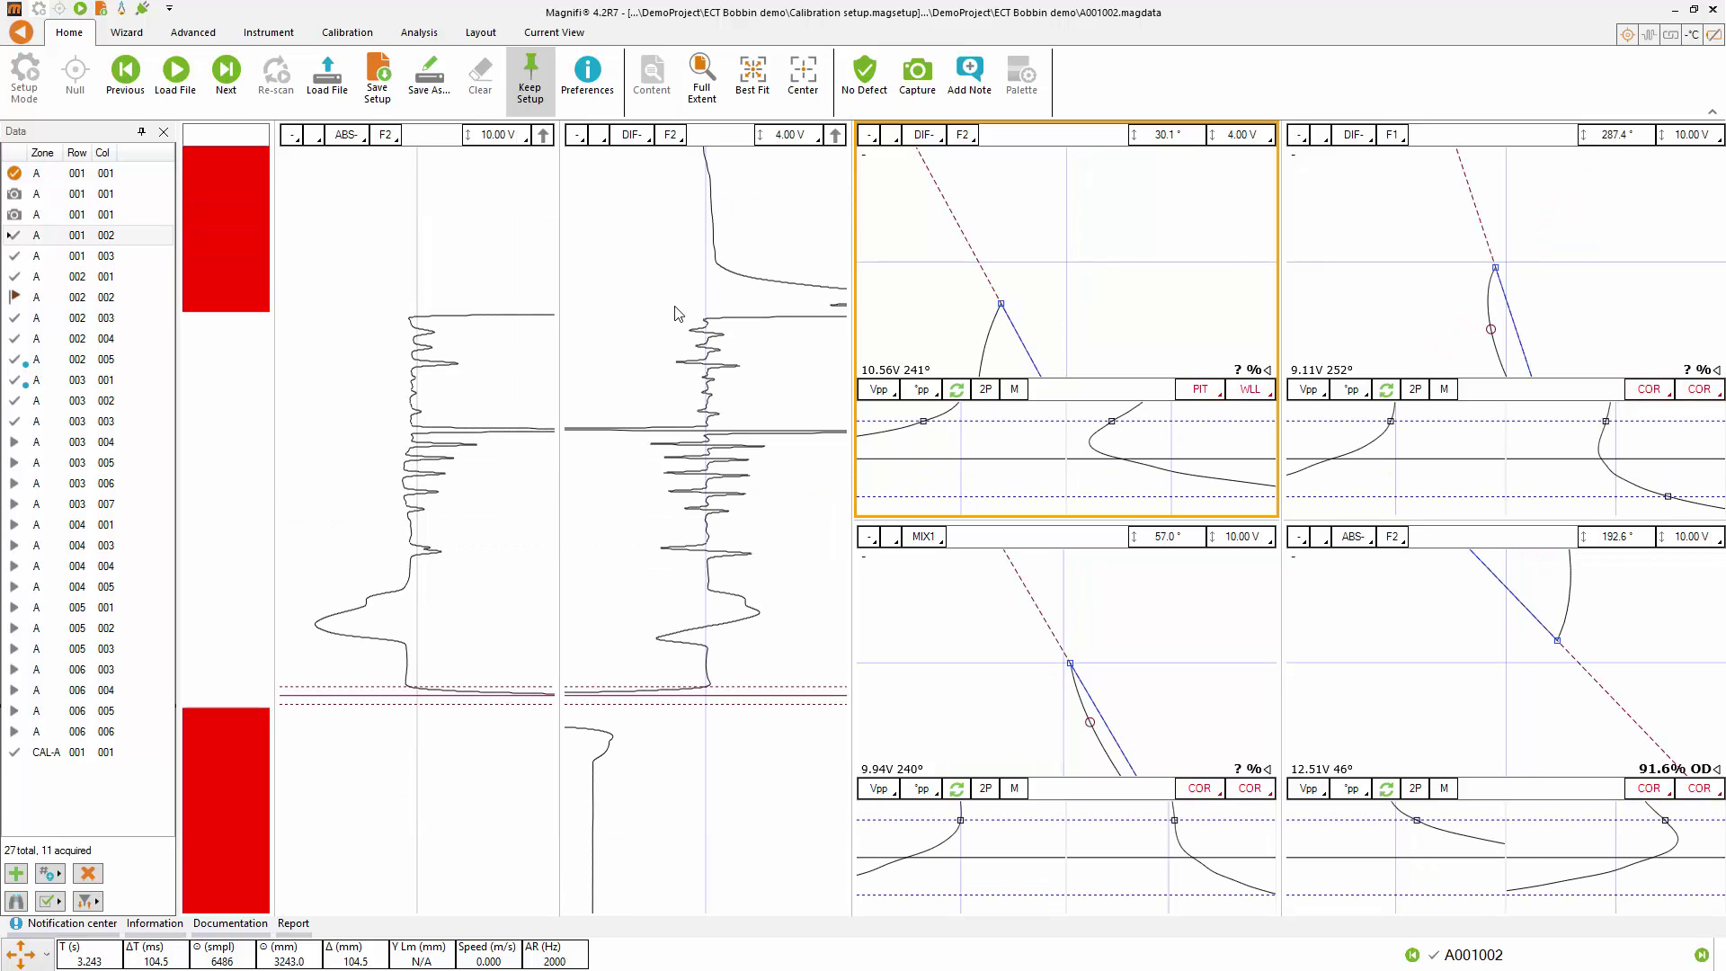
Step: Code the indication on tube A 001 002 as PIT
{"action": "left_click_drag", "start_coordinate": [678, 313], "coordinate": [678, 580]}
{"action": "left_click_drag", "start_coordinate": [703, 385], "coordinate": [701, 540]}
{"action": "left_click", "coordinate": [1200, 388]}
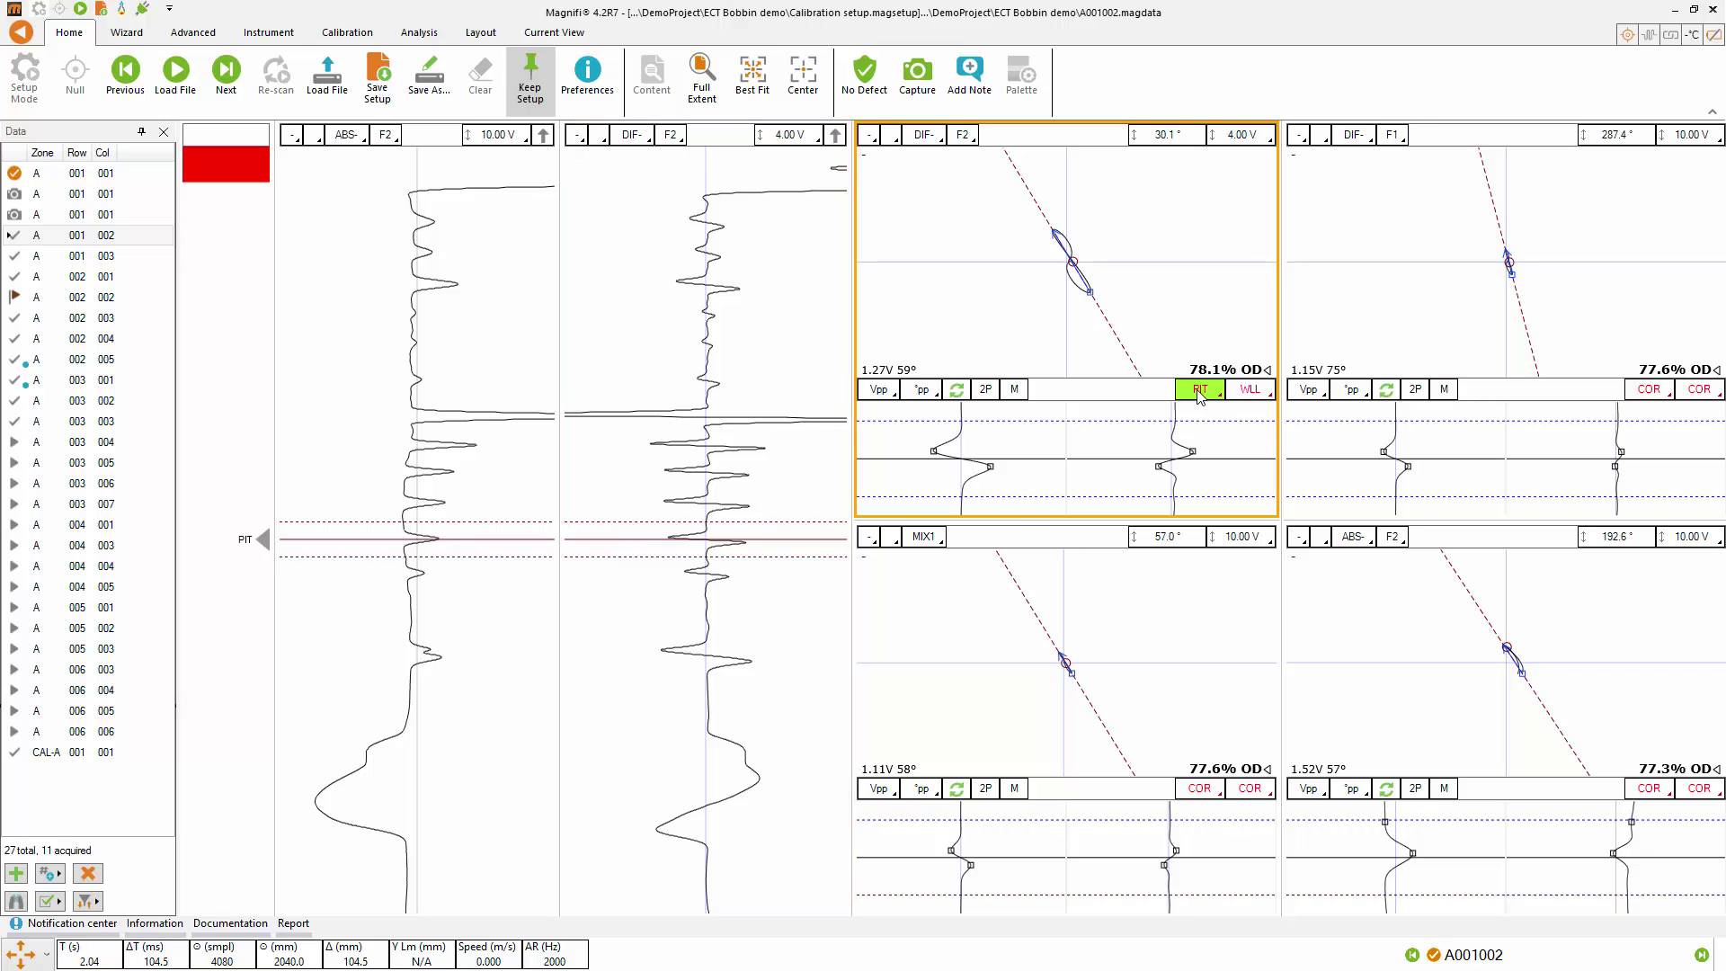
Step: On tube A 001 003, set the second code to NDD and mark it No Defect
{"action": "left_click", "coordinate": [226, 72]}
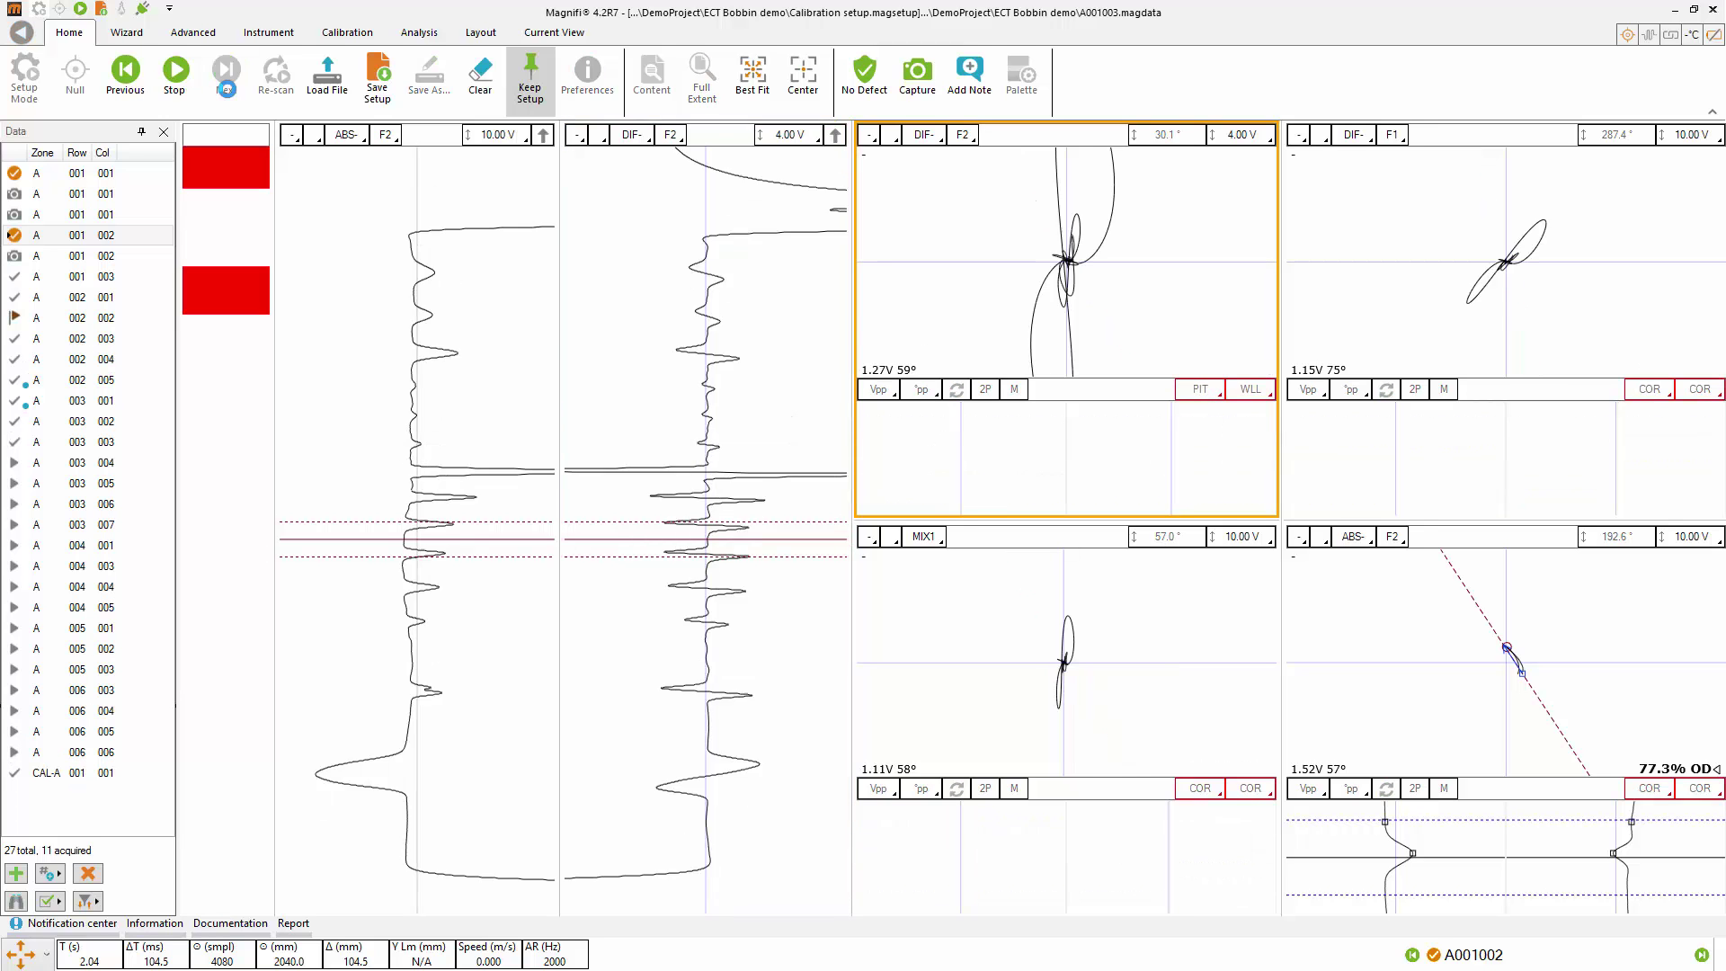
{"action": "left_click_drag", "start_coordinate": [647, 508], "coordinate": [683, 557]}
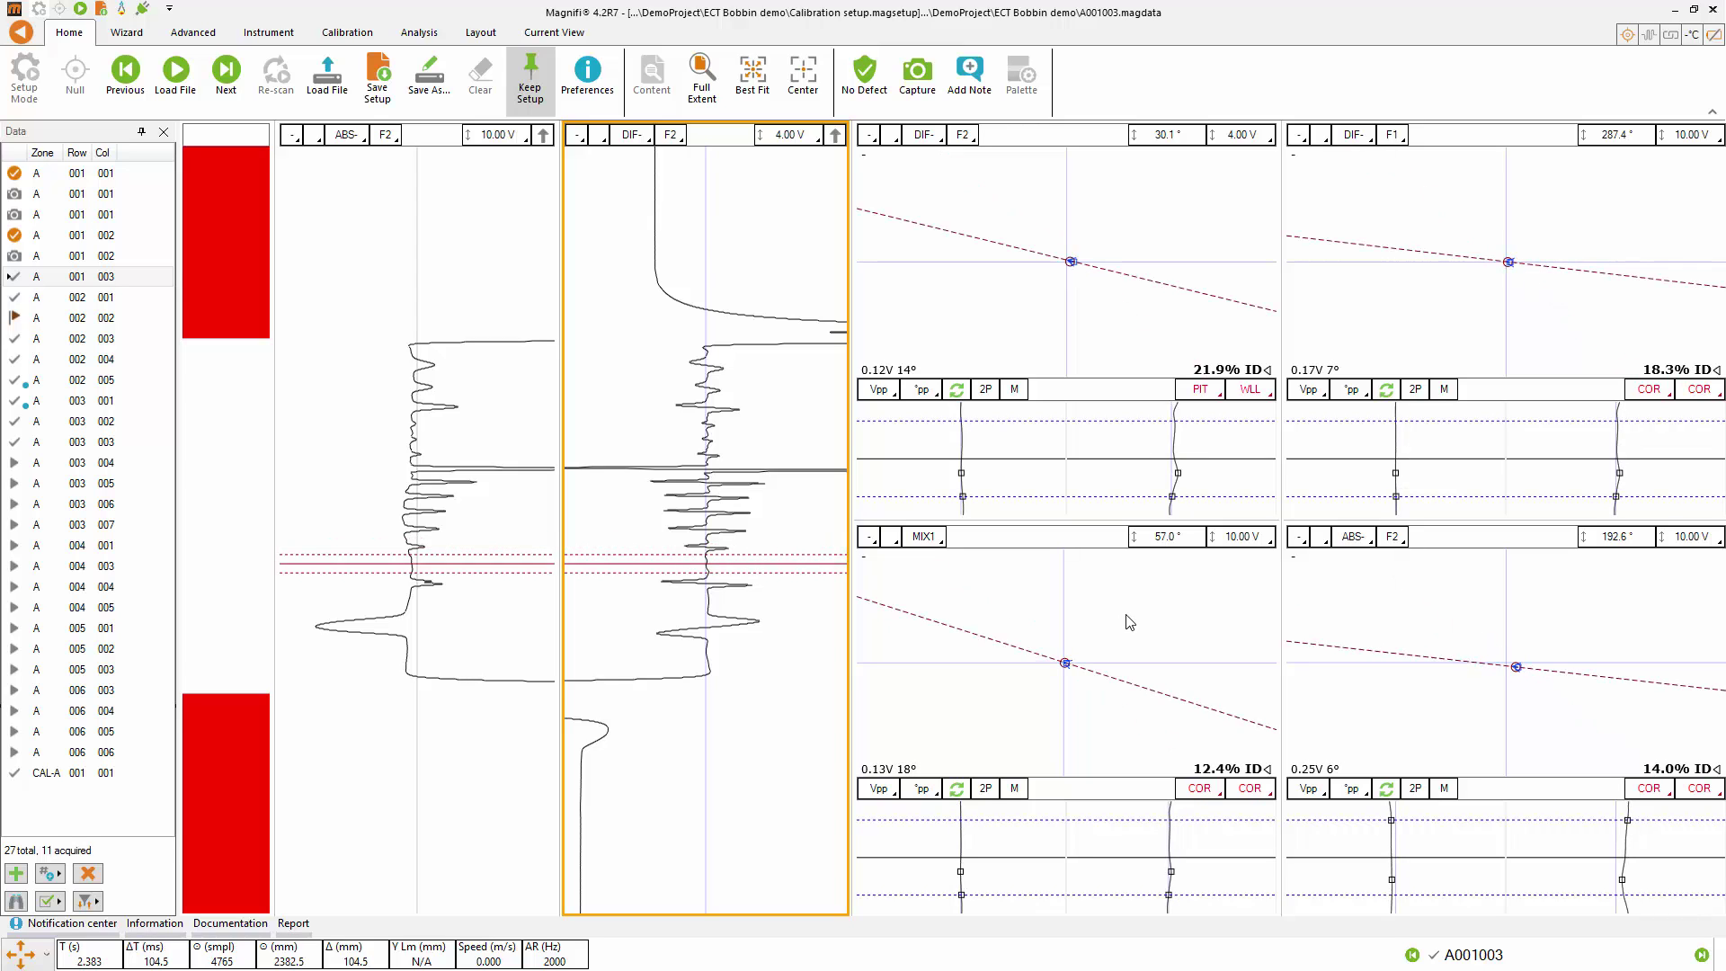
{"action": "left_click", "coordinate": [1269, 393]}
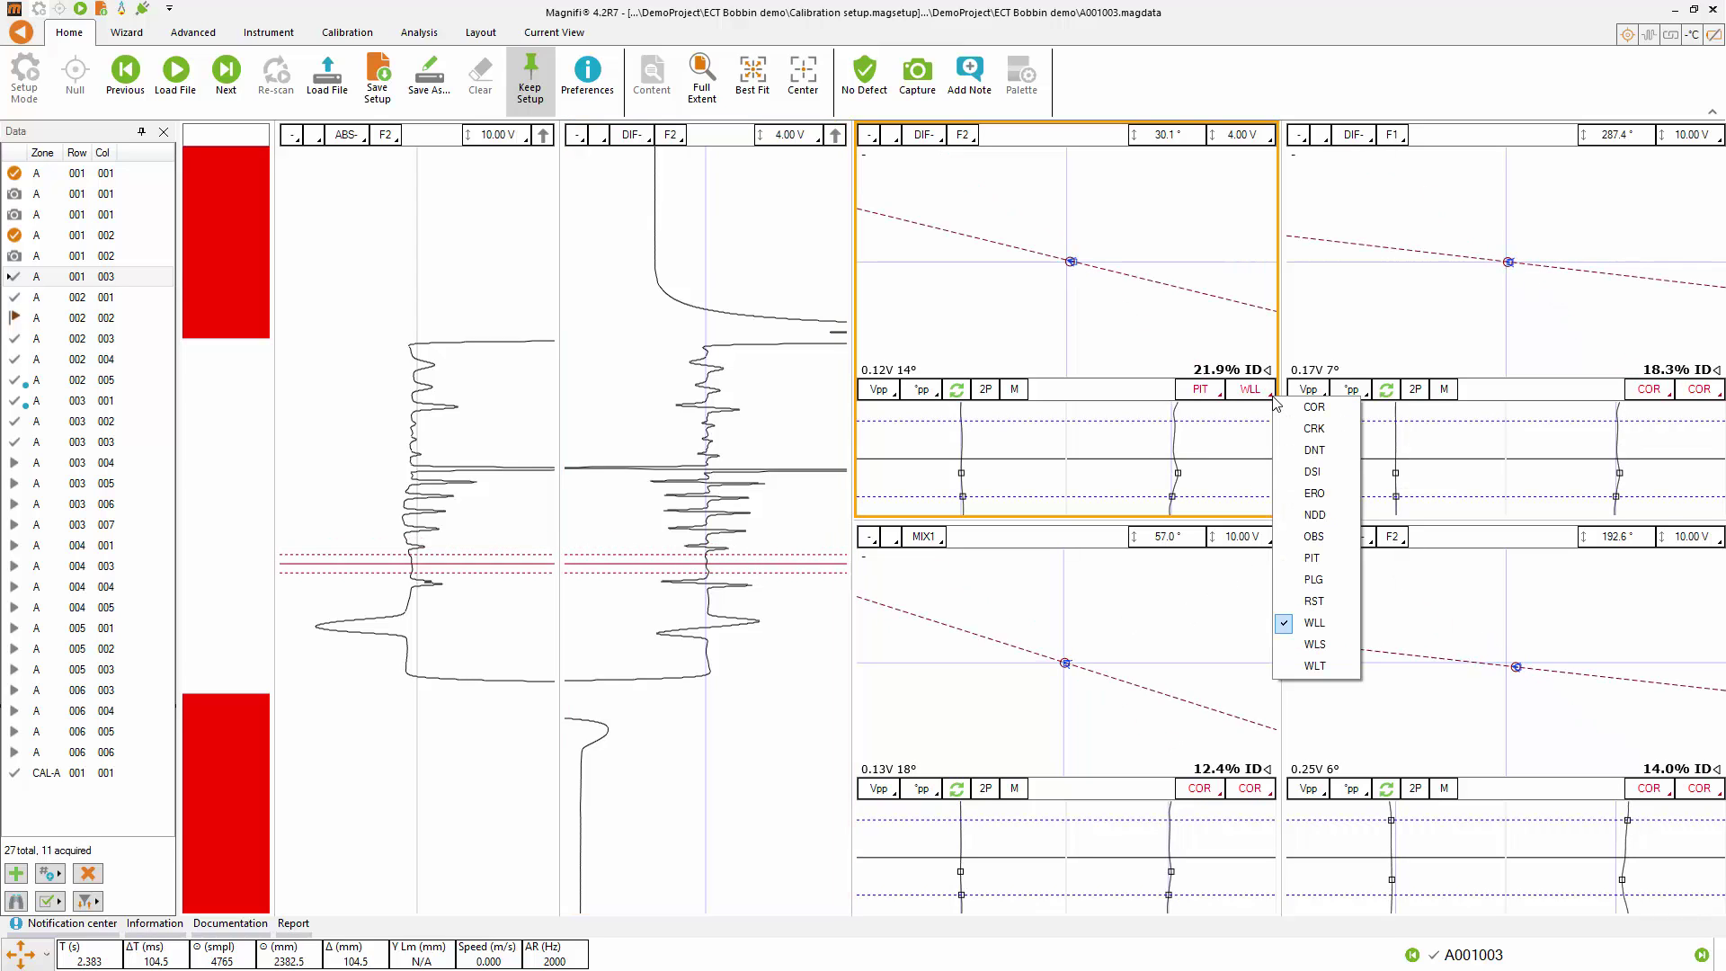
{"action": "left_click", "coordinate": [1309, 518]}
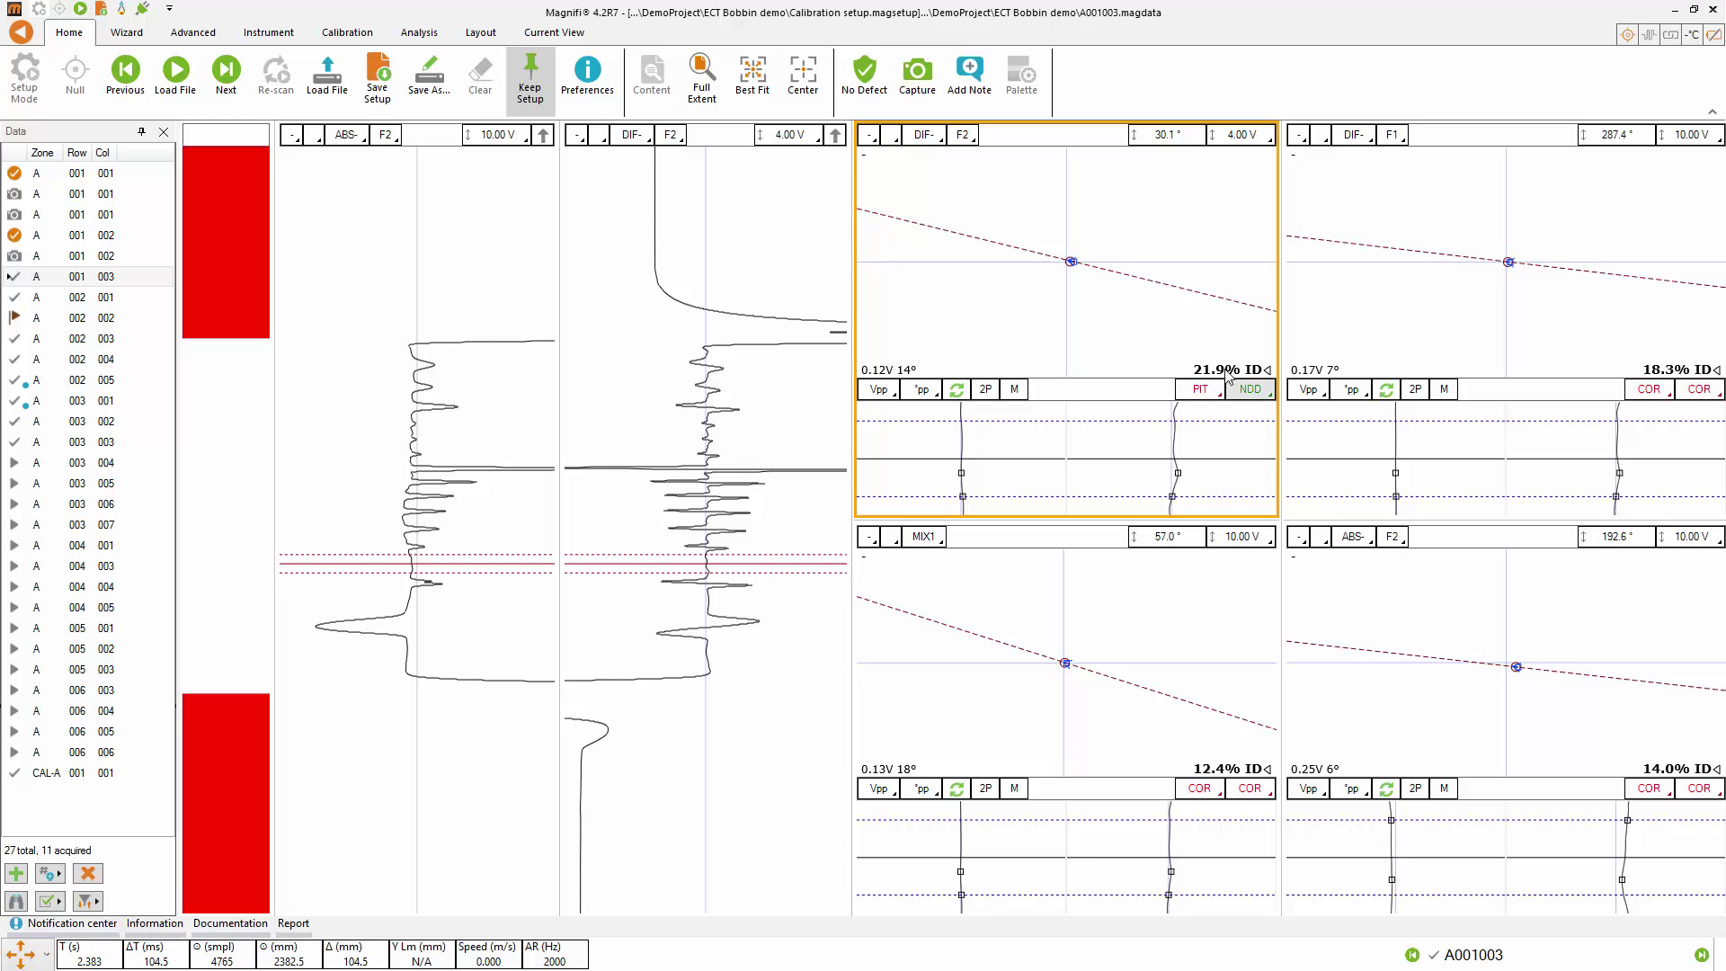
{"action": "left_click", "coordinate": [865, 87]}
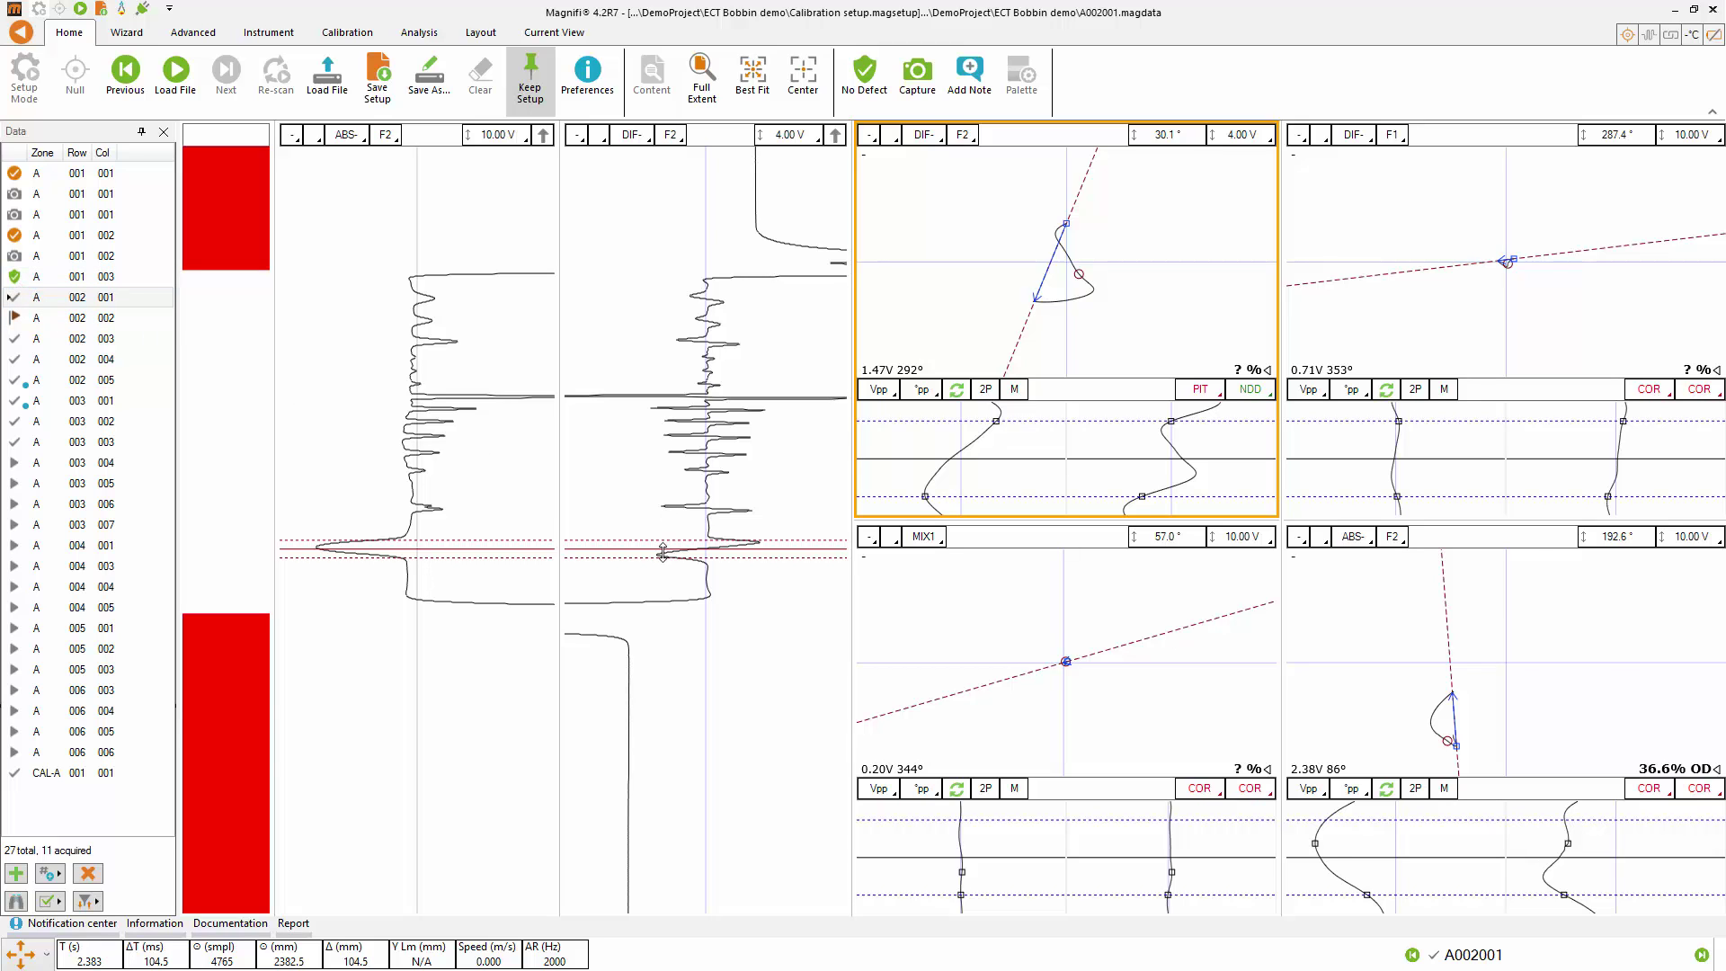
Step: Code the indication on tube A 002 001 as PIT
{"action": "left_click_drag", "start_coordinate": [665, 548], "coordinate": [667, 455]}
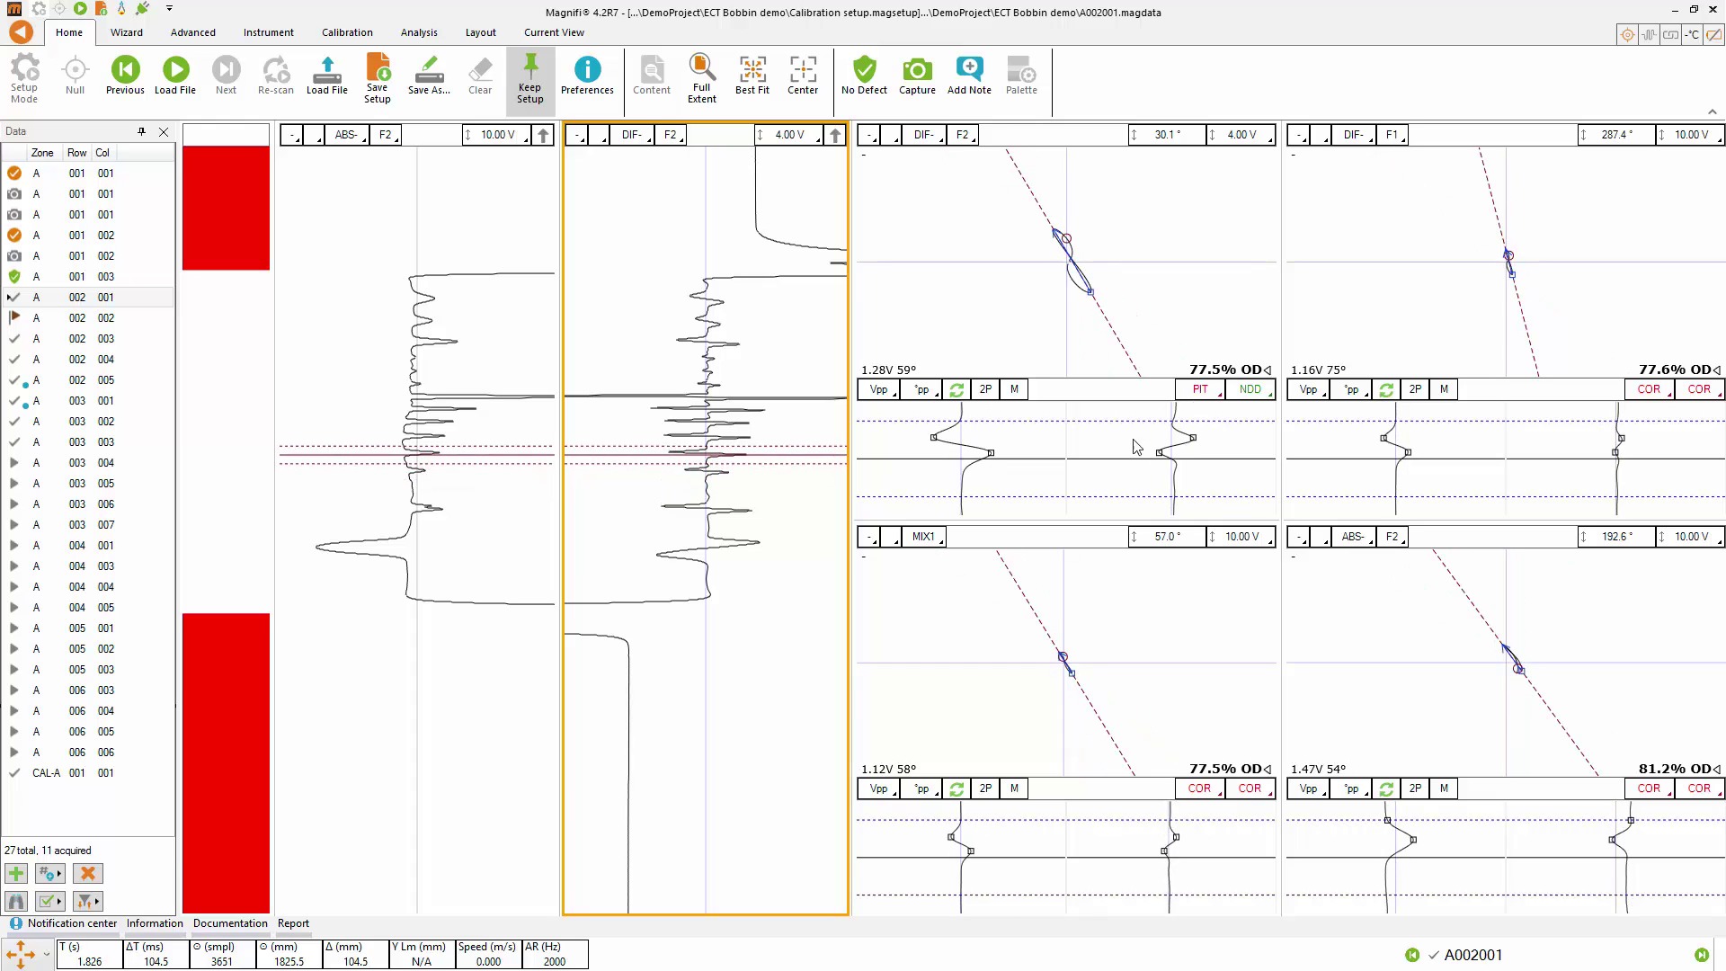
{"action": "left_click", "coordinate": [1205, 393]}
{"action": "left_click", "coordinate": [1204, 393]}
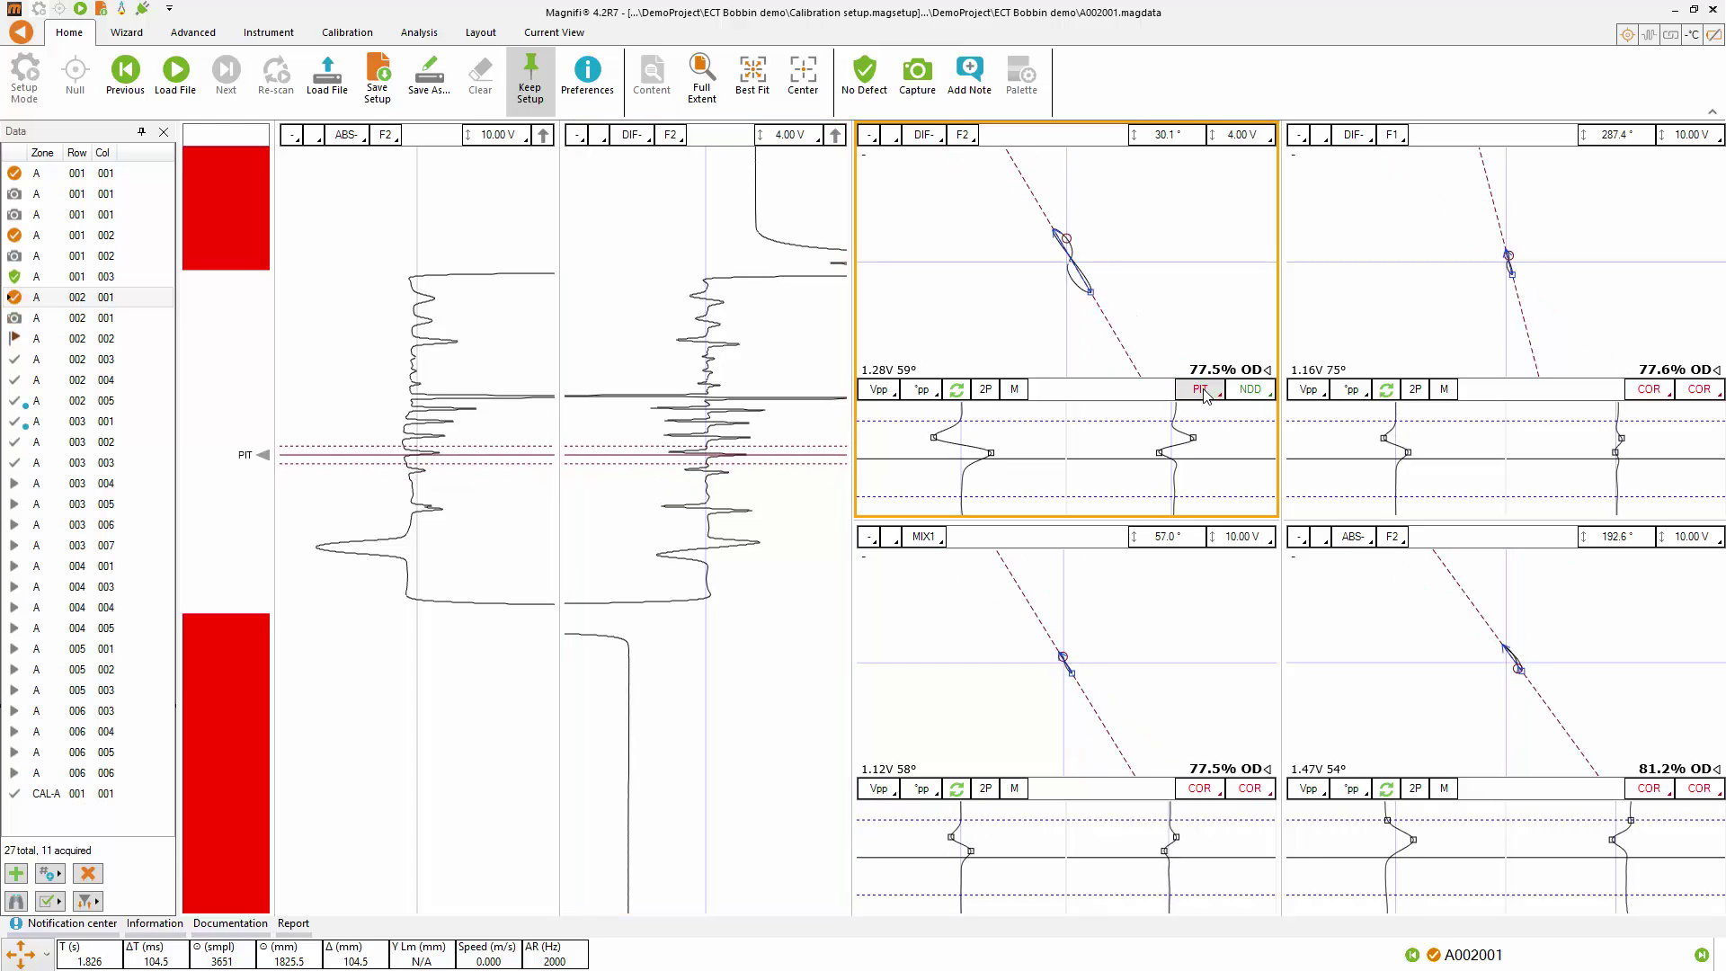
Step: View tube A 002 001's saved screenshot, then start a new note for it
{"action": "left_click", "coordinate": [40, 320]}
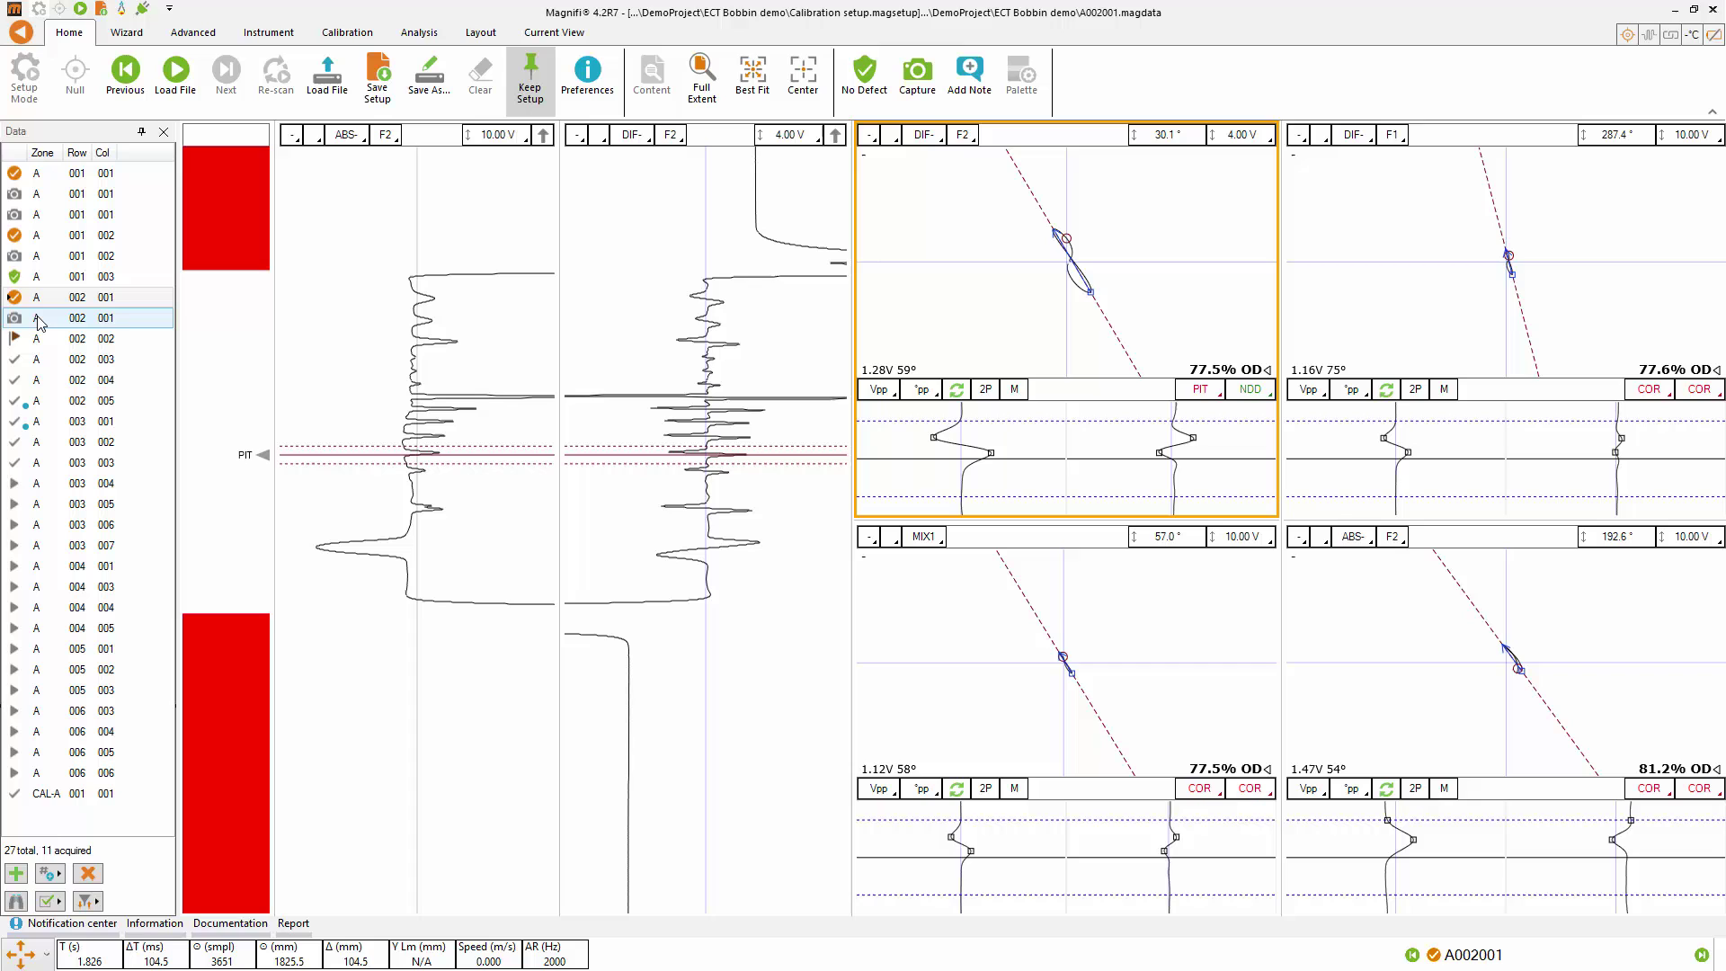
{"action": "double_click", "coordinate": [40, 320]}
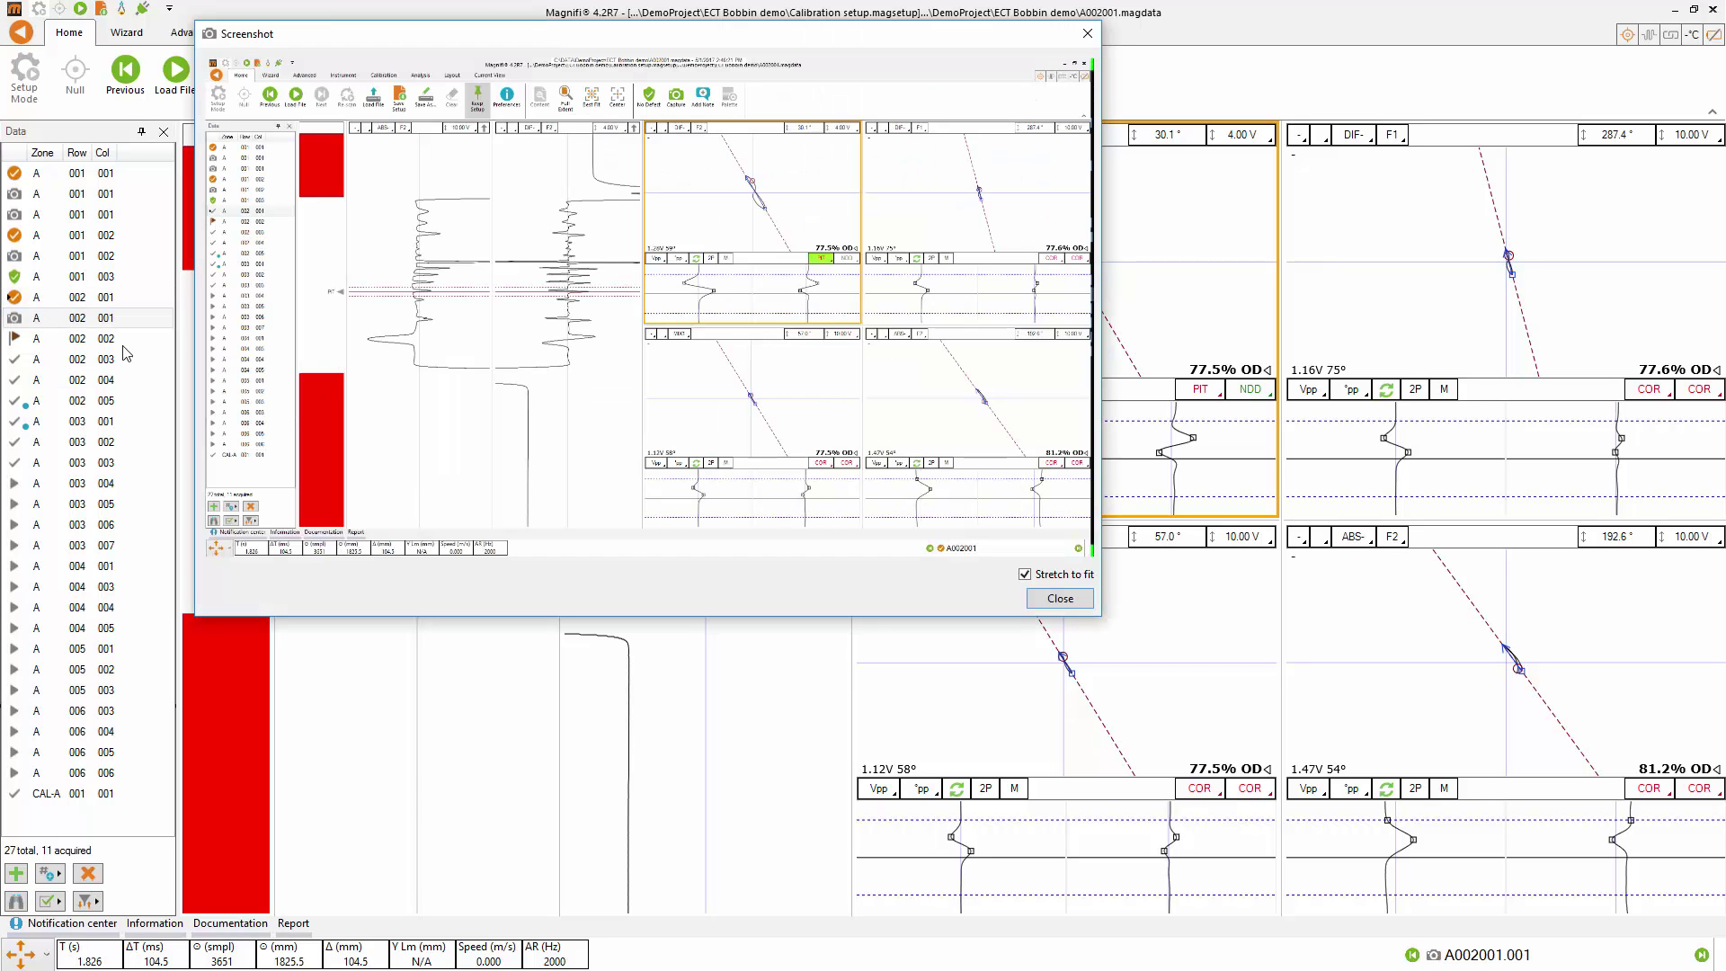
{"action": "left_click", "coordinate": [1088, 33]}
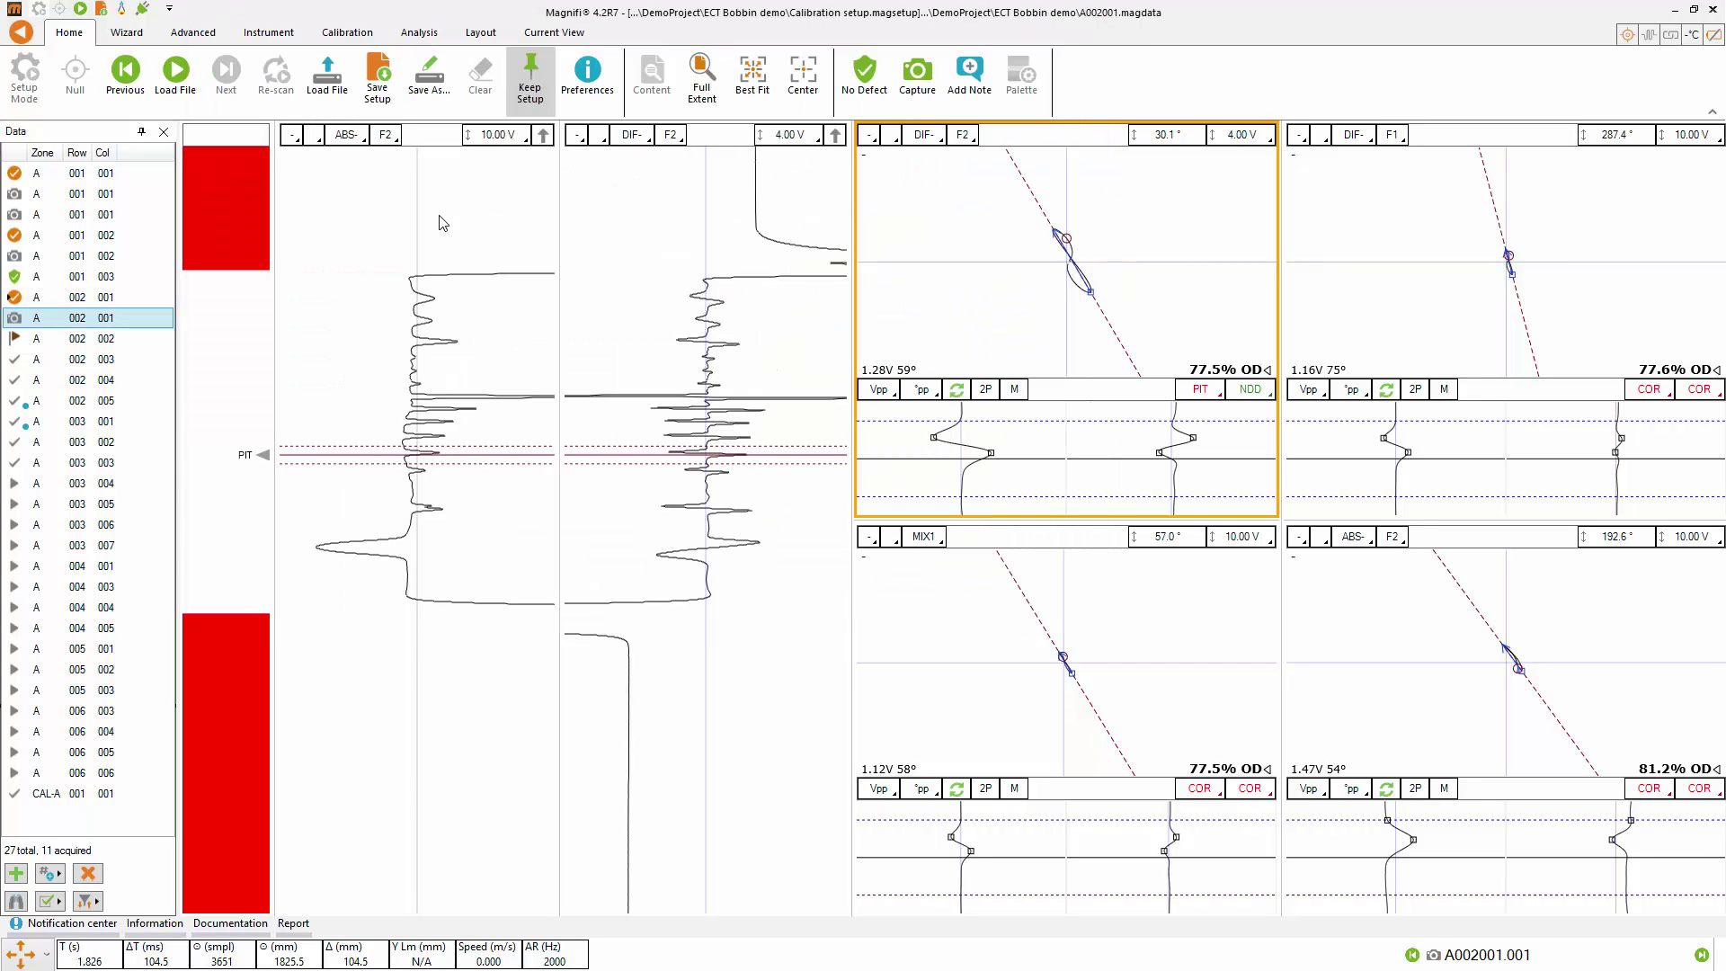
{"action": "left_click", "coordinate": [43, 299]}
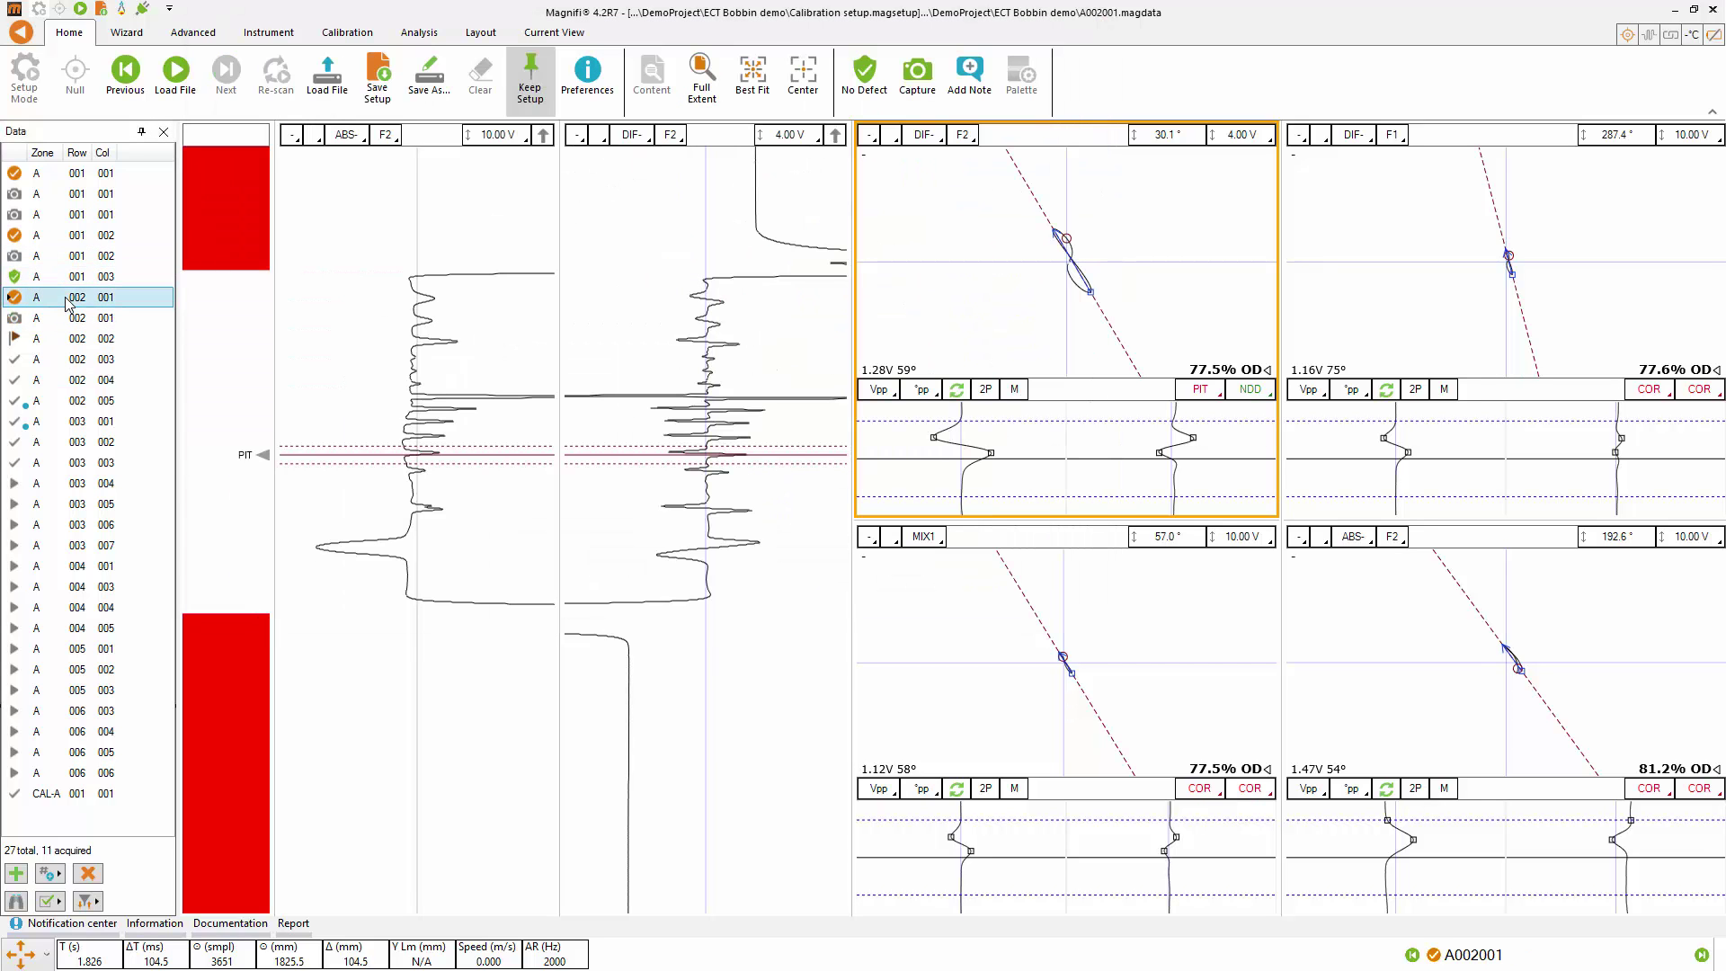
{"action": "left_click", "coordinate": [969, 73]}
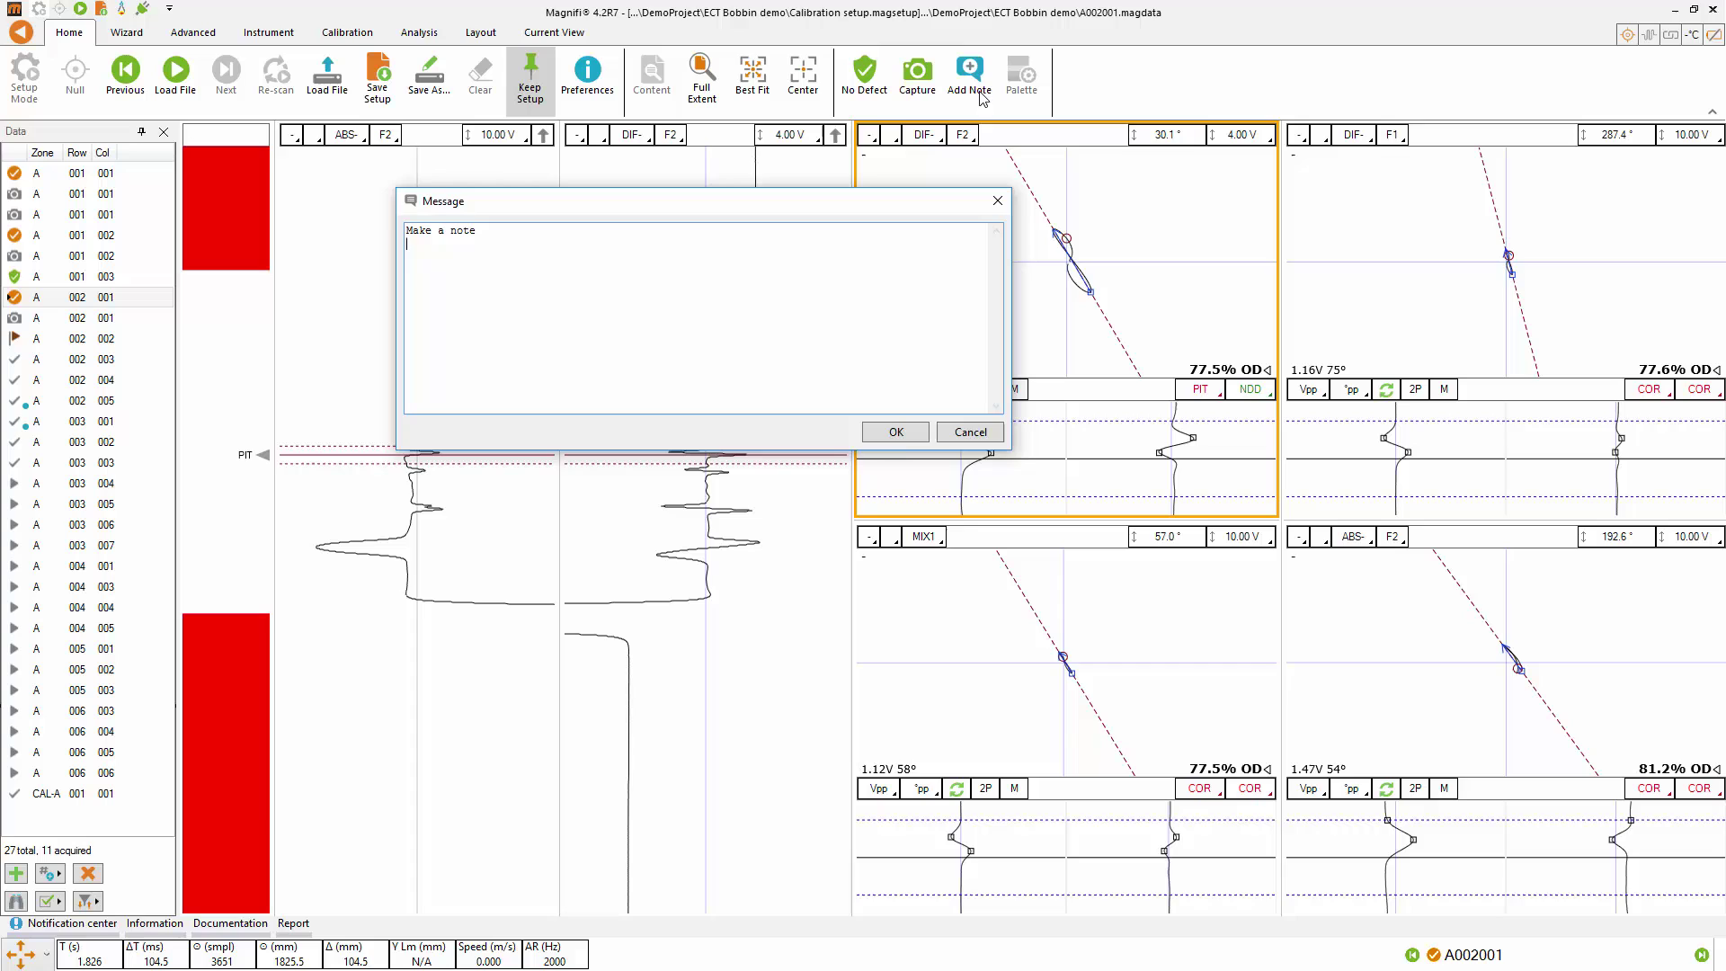
Step: Save the "Make a note" note on tube A 002 001 and browse the following data entries
{"action": "left_click", "coordinate": [896, 432]}
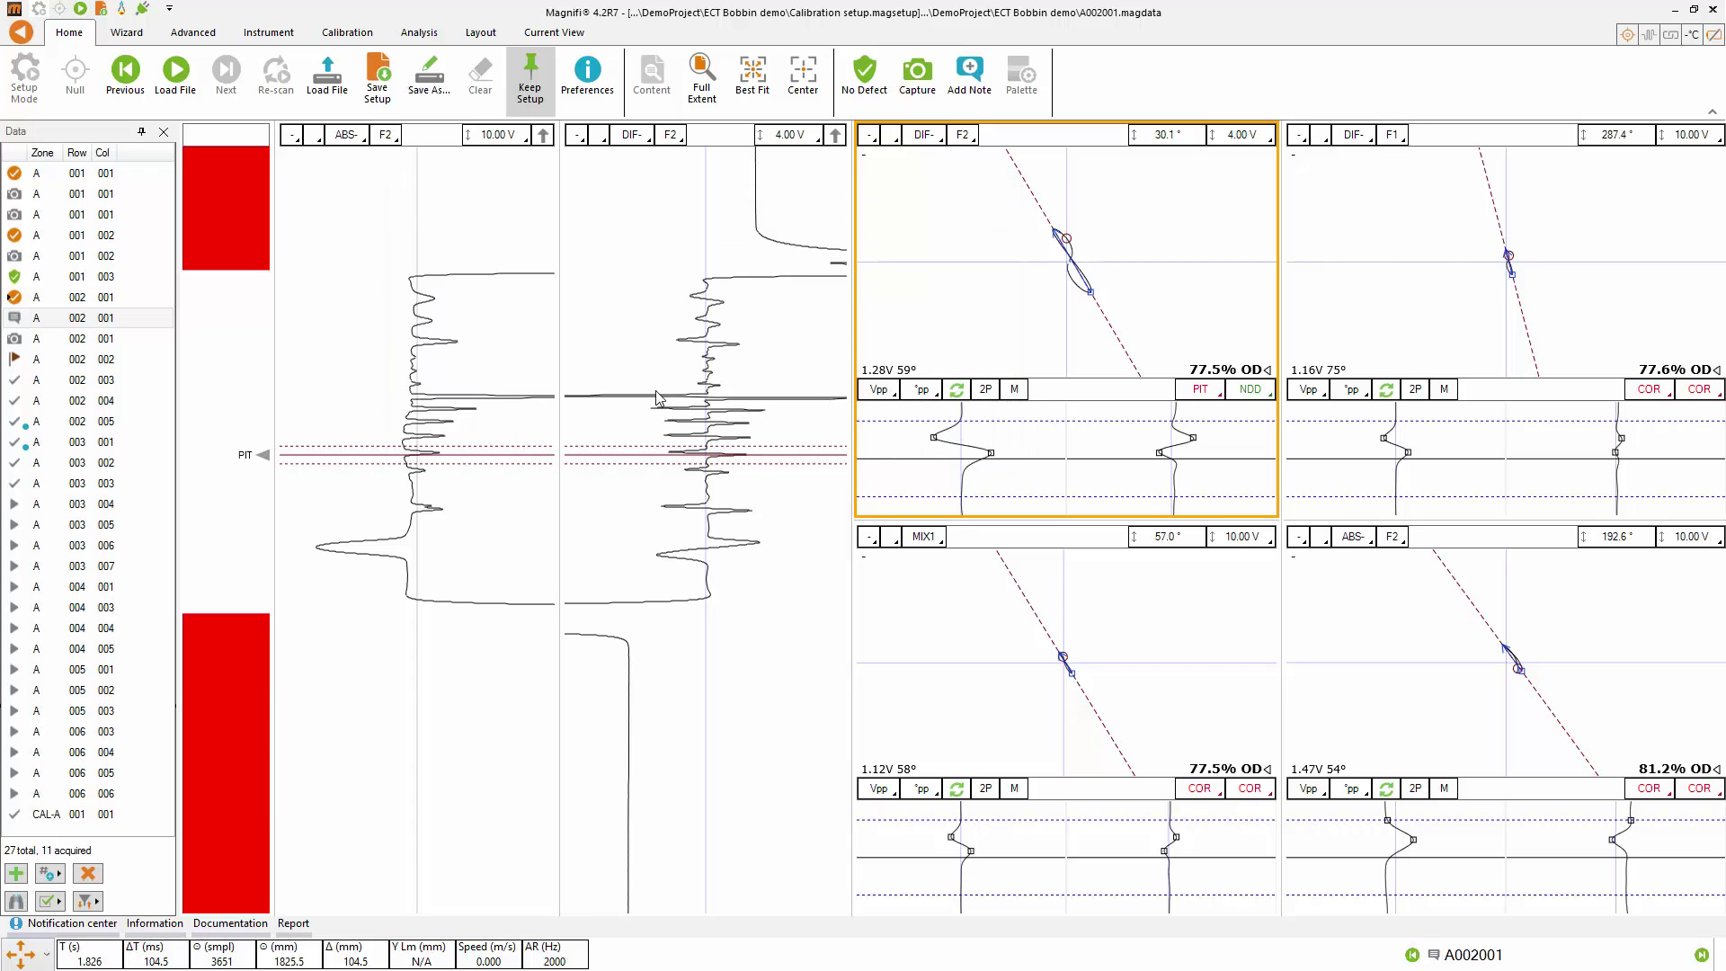
{"action": "left_click", "coordinate": [16, 359]}
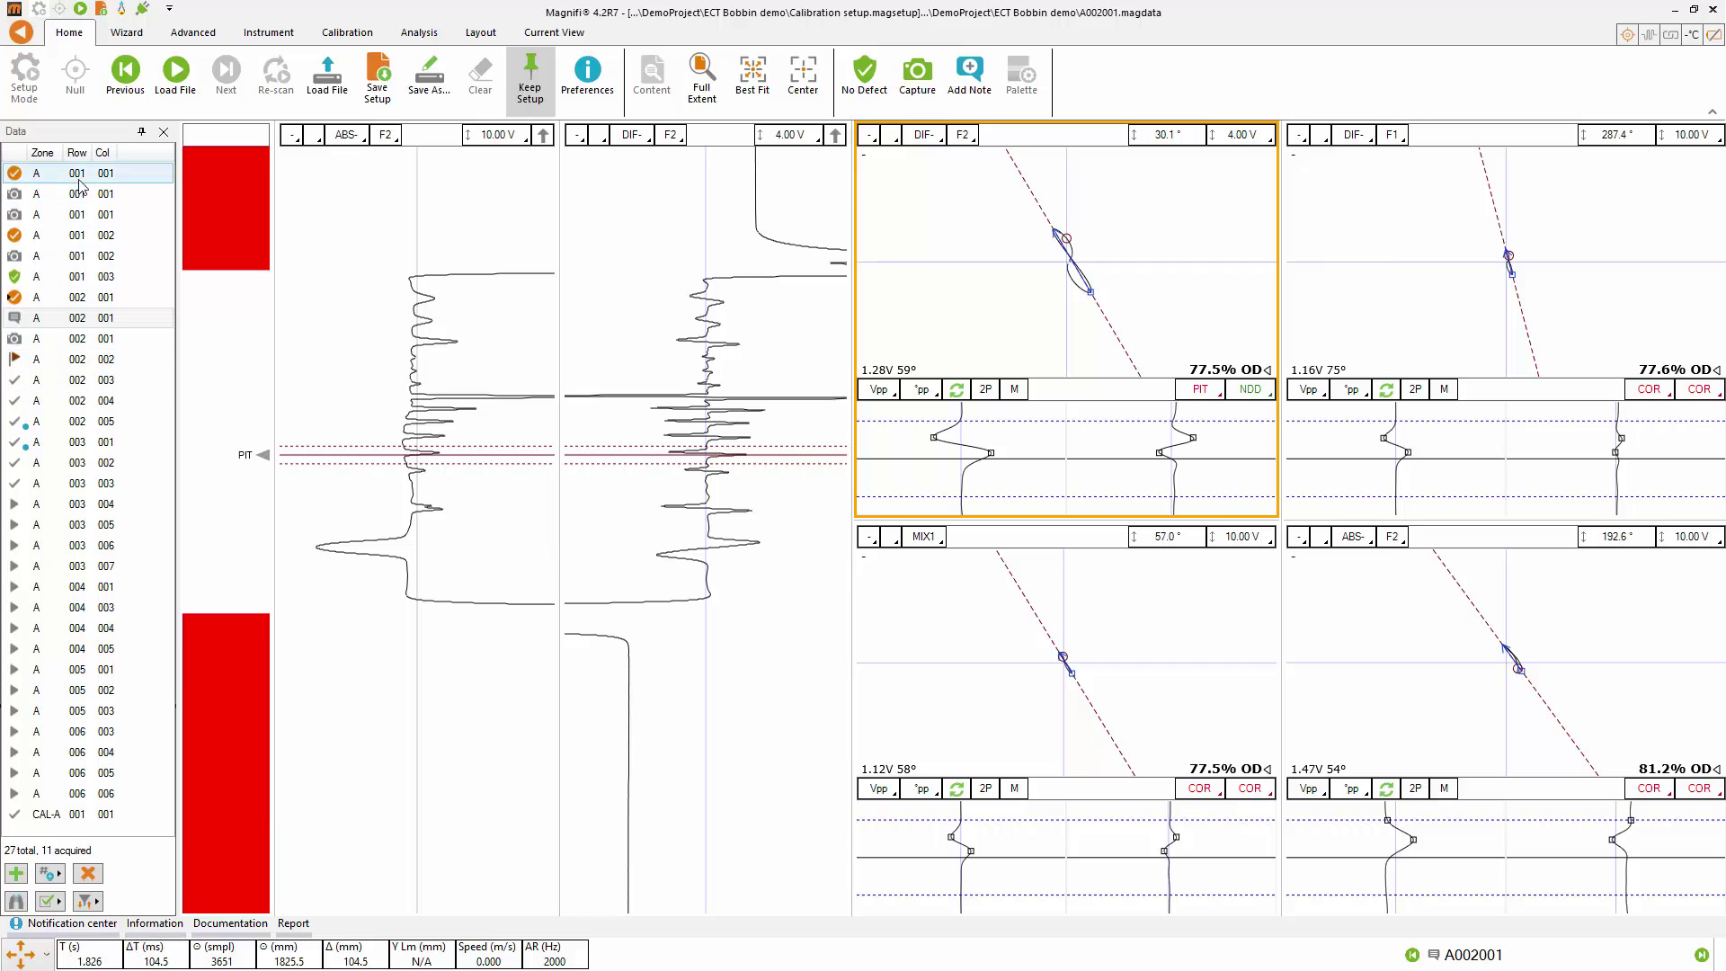
{"action": "left_click", "coordinate": [47, 400]}
{"action": "left_click", "coordinate": [53, 462]}
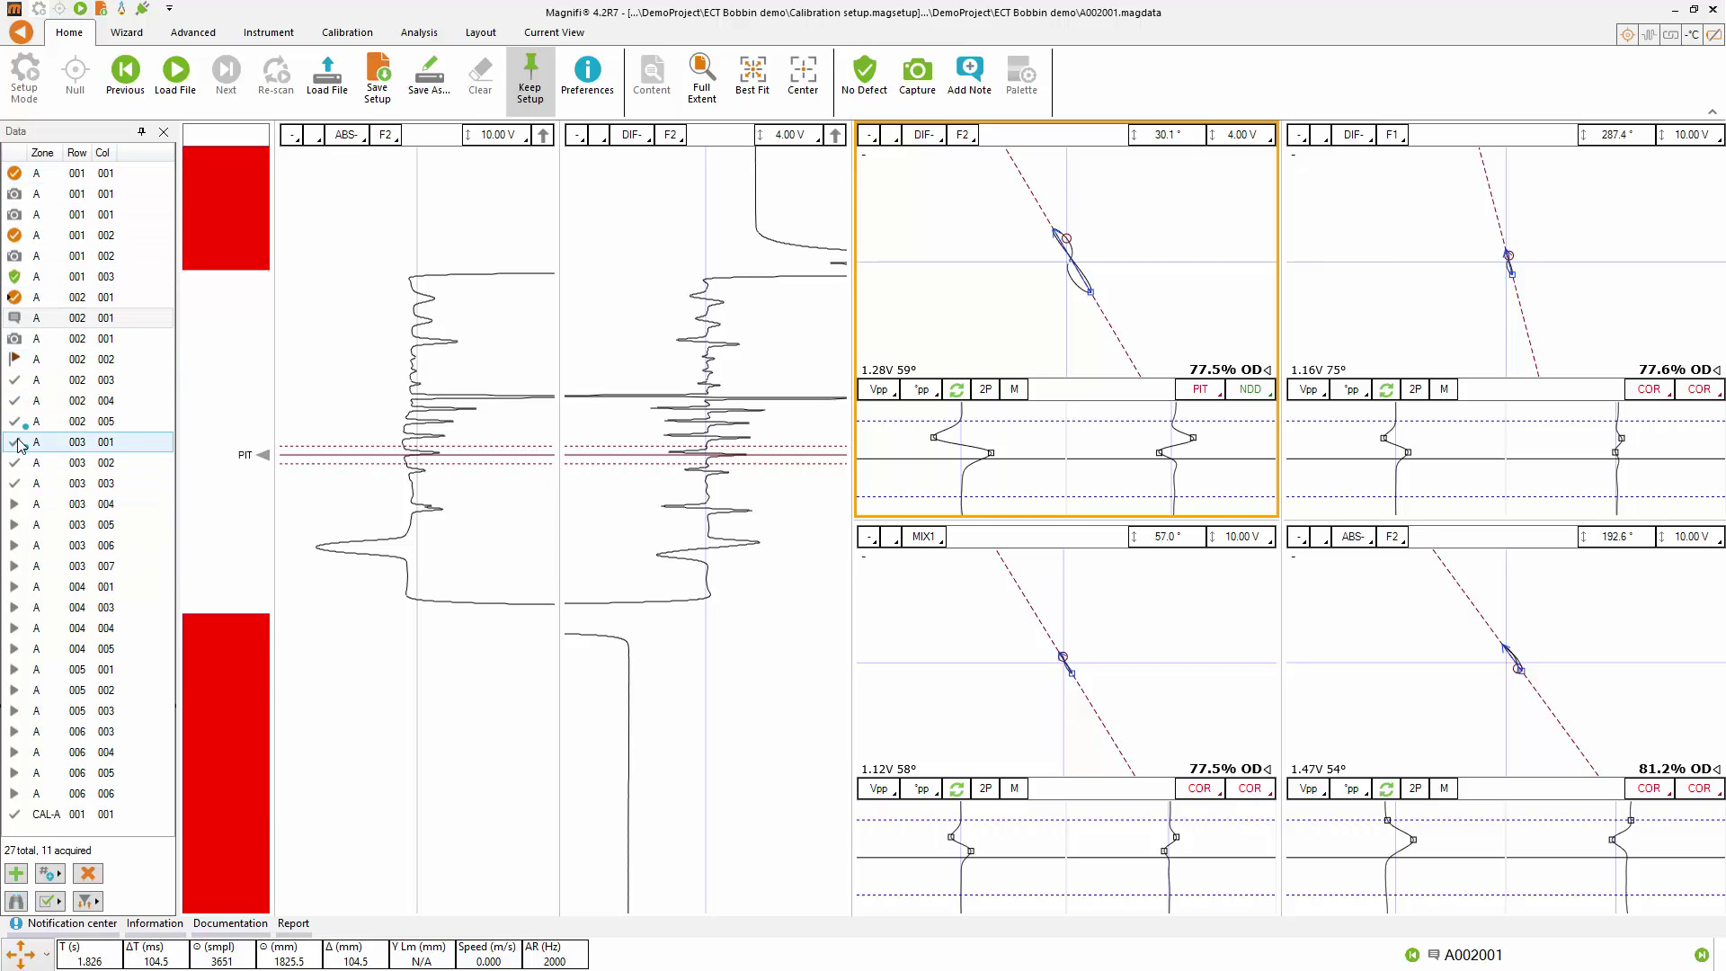
Step: Filter the data list to hide note and screenshot entries, leaving only the tube files
{"action": "left_click", "coordinate": [87, 901]}
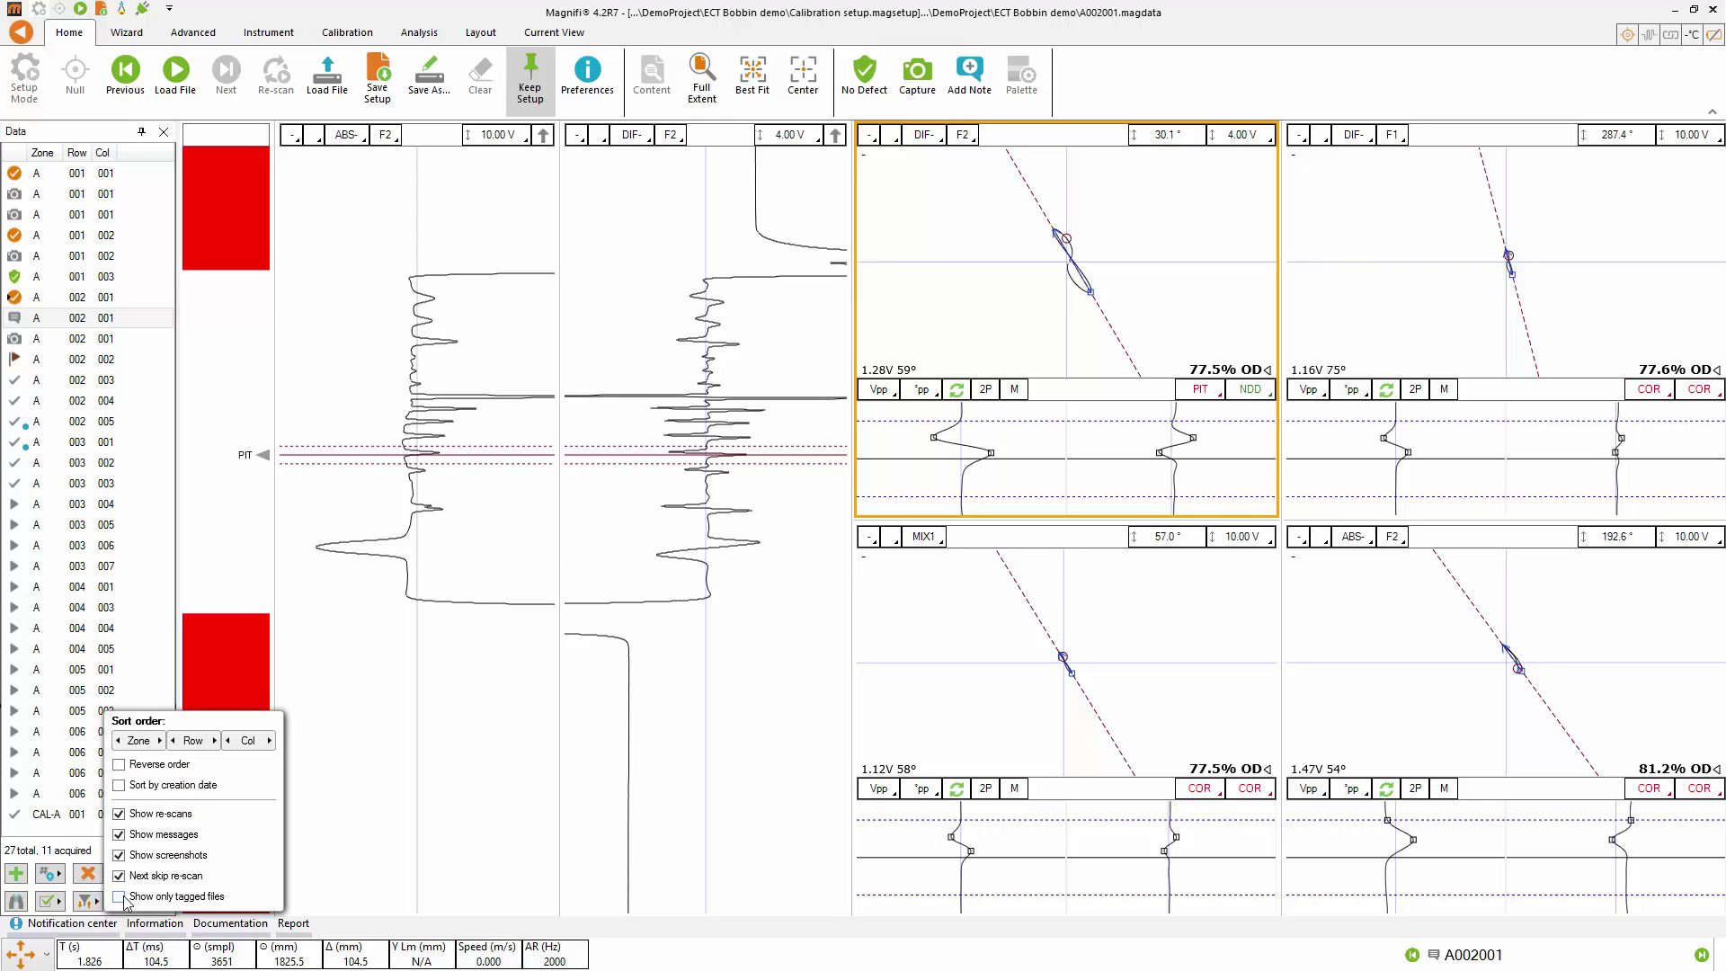
{"action": "left_click", "coordinate": [118, 897]}
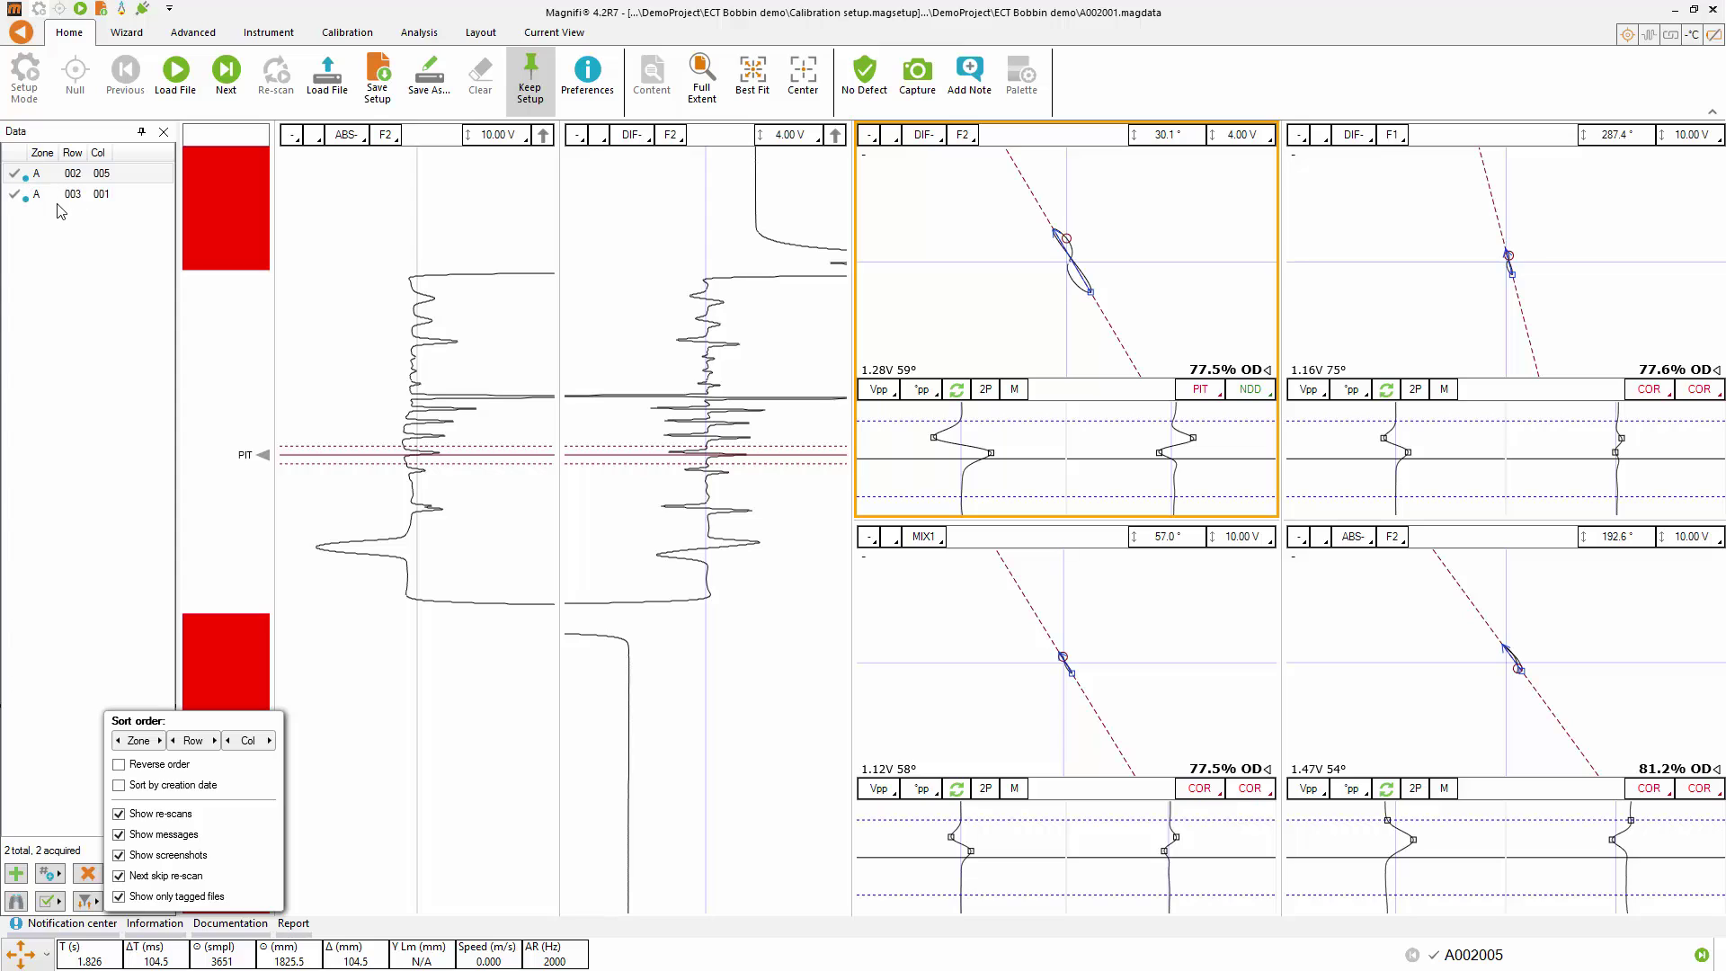
{"action": "left_click", "coordinate": [118, 897]}
{"action": "left_click", "coordinate": [119, 834]}
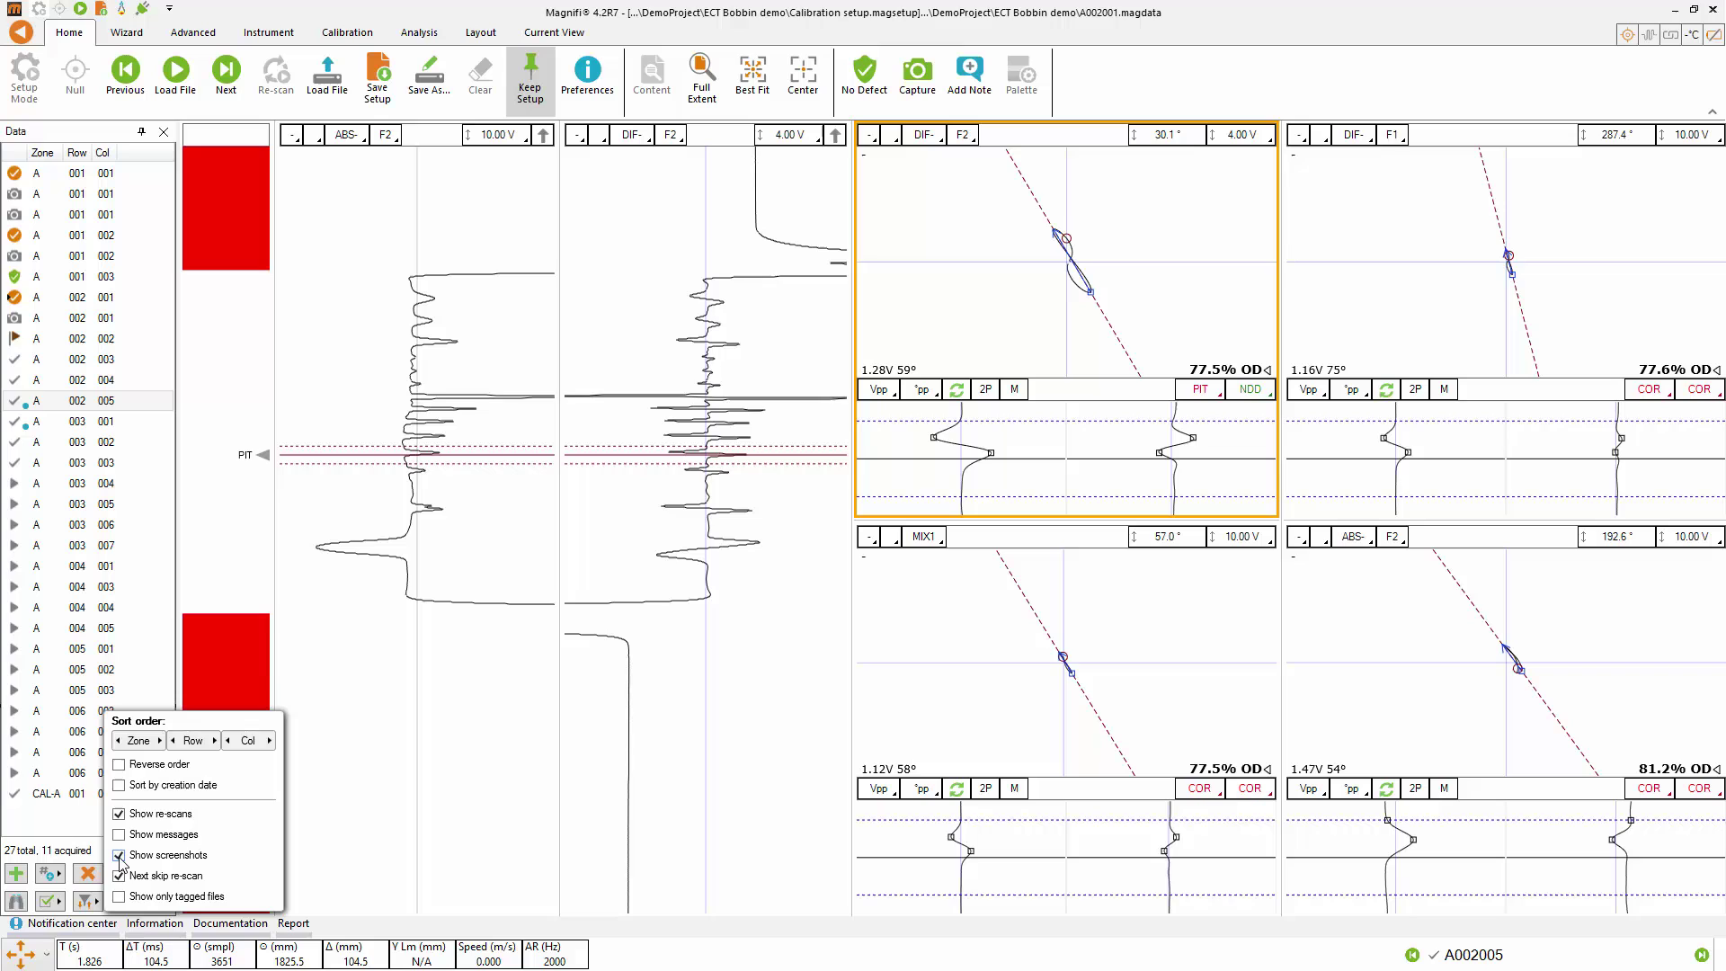
{"action": "left_click", "coordinate": [119, 855]}
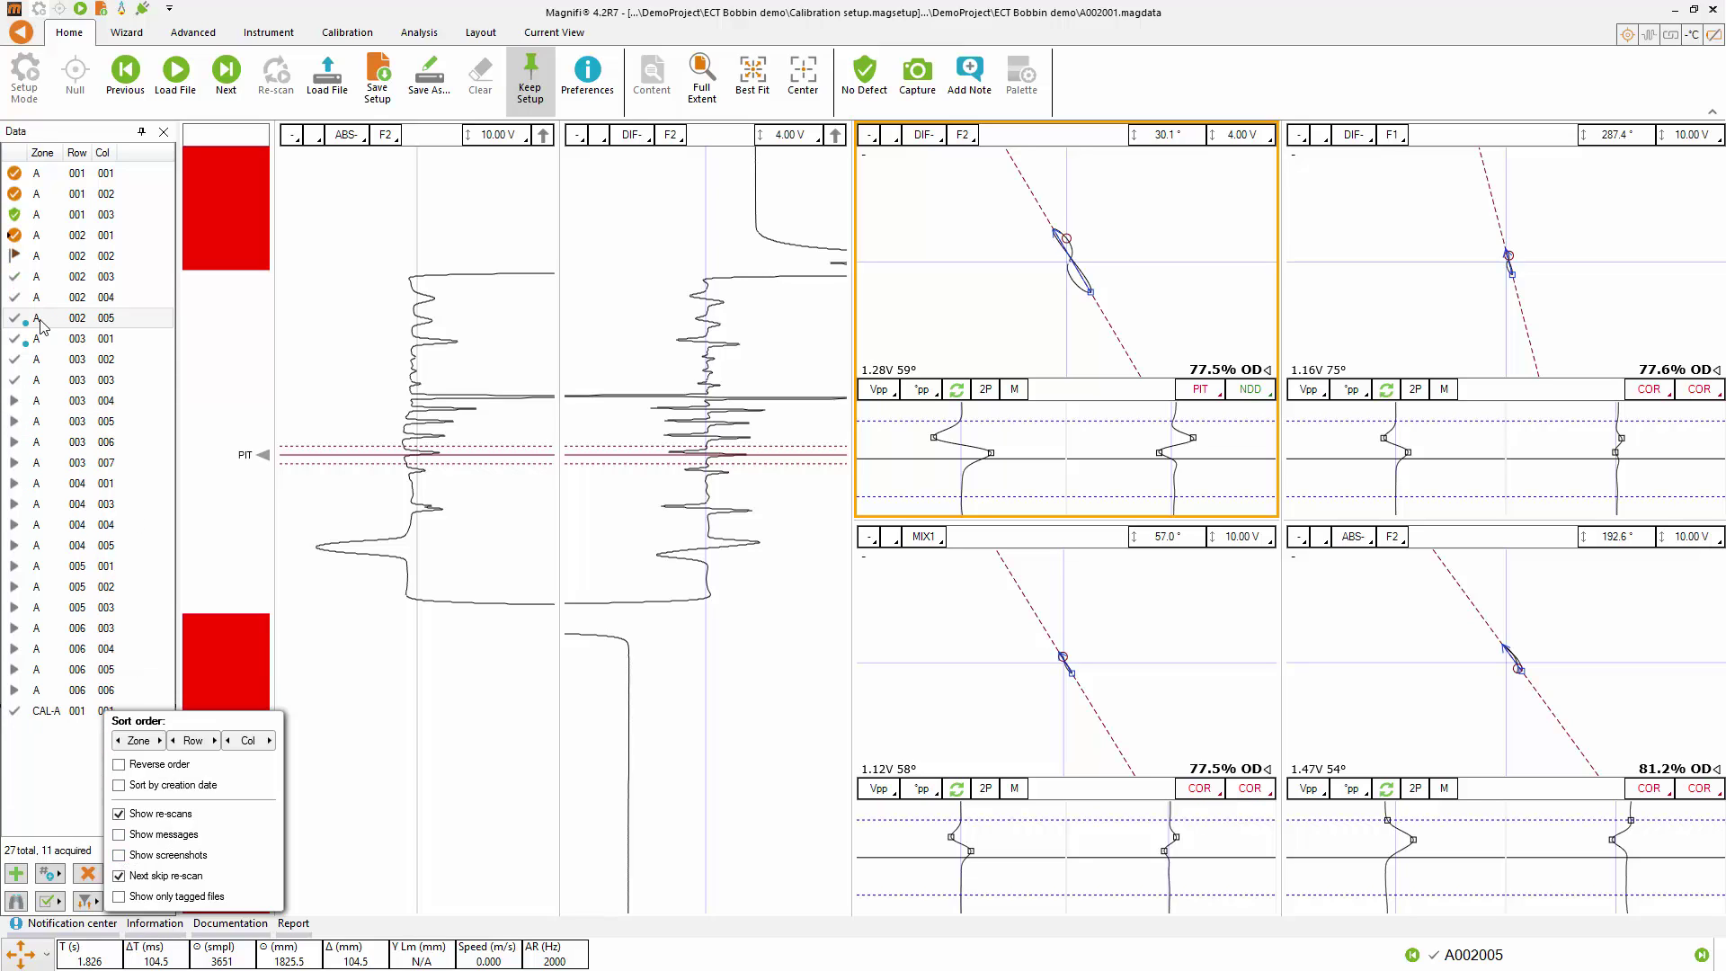
Step: Mark tube 002 003 as no defect detected and code tube 002 004's indication as corrosion
{"action": "left_click", "coordinate": [27, 281]}
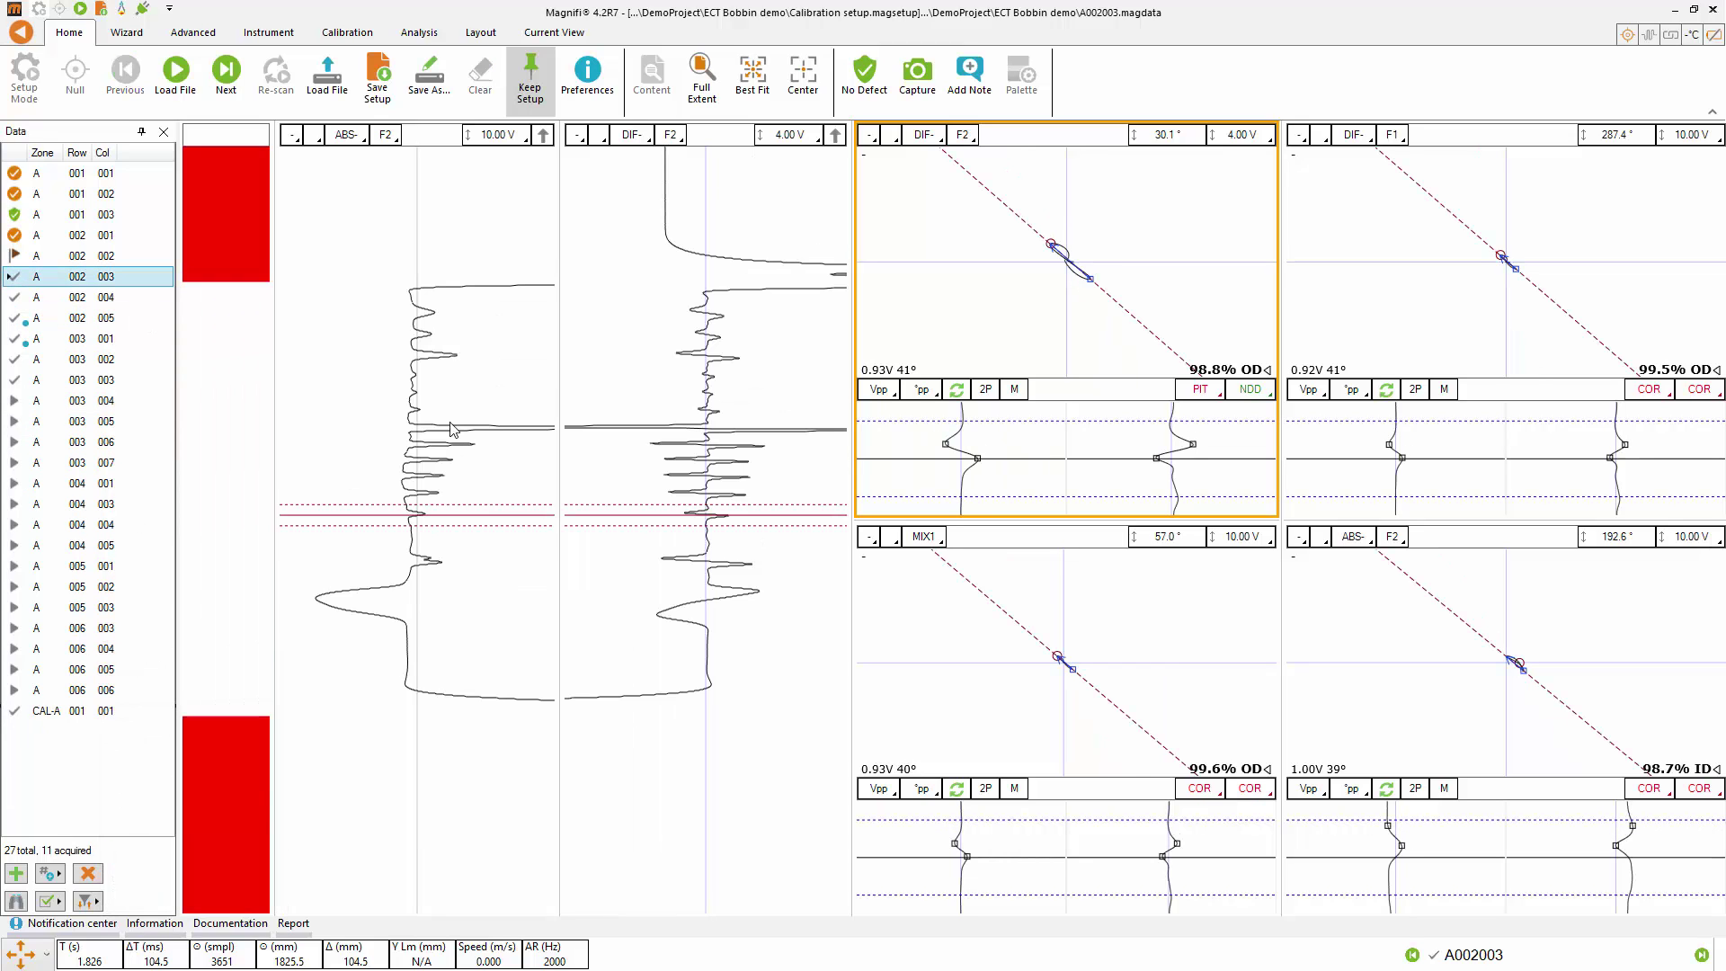
{"action": "left_click", "coordinate": [1249, 396]}
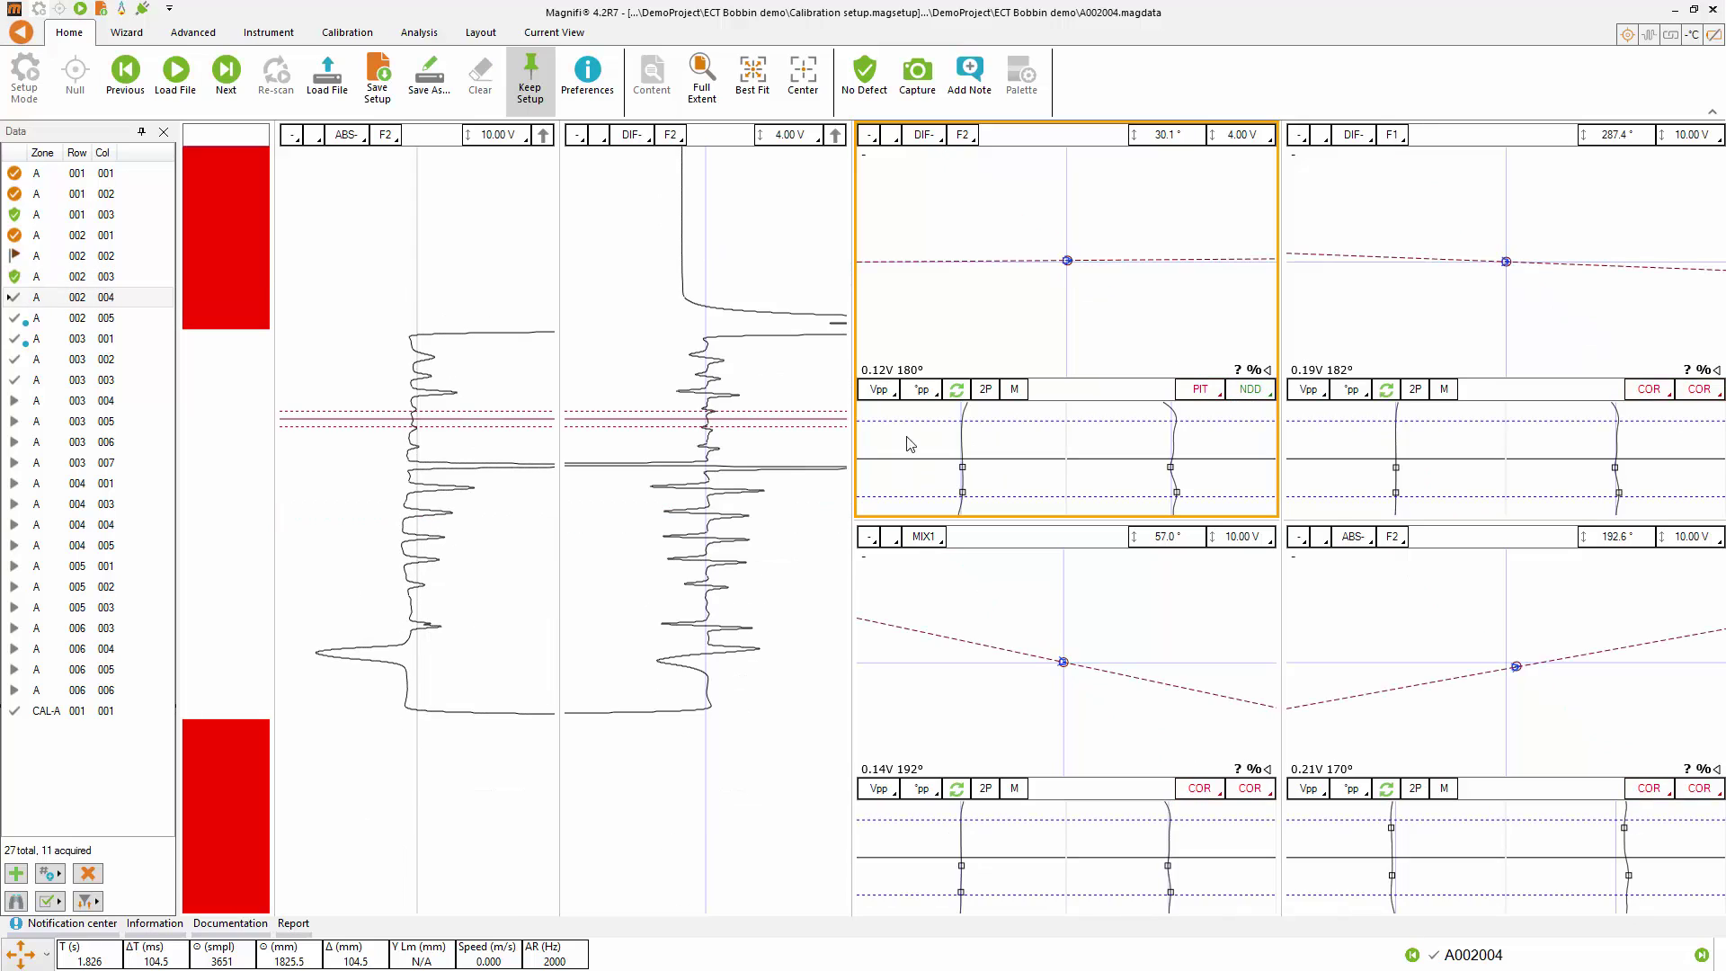
{"action": "left_click", "coordinate": [764, 421]}
{"action": "left_click", "coordinate": [767, 490]}
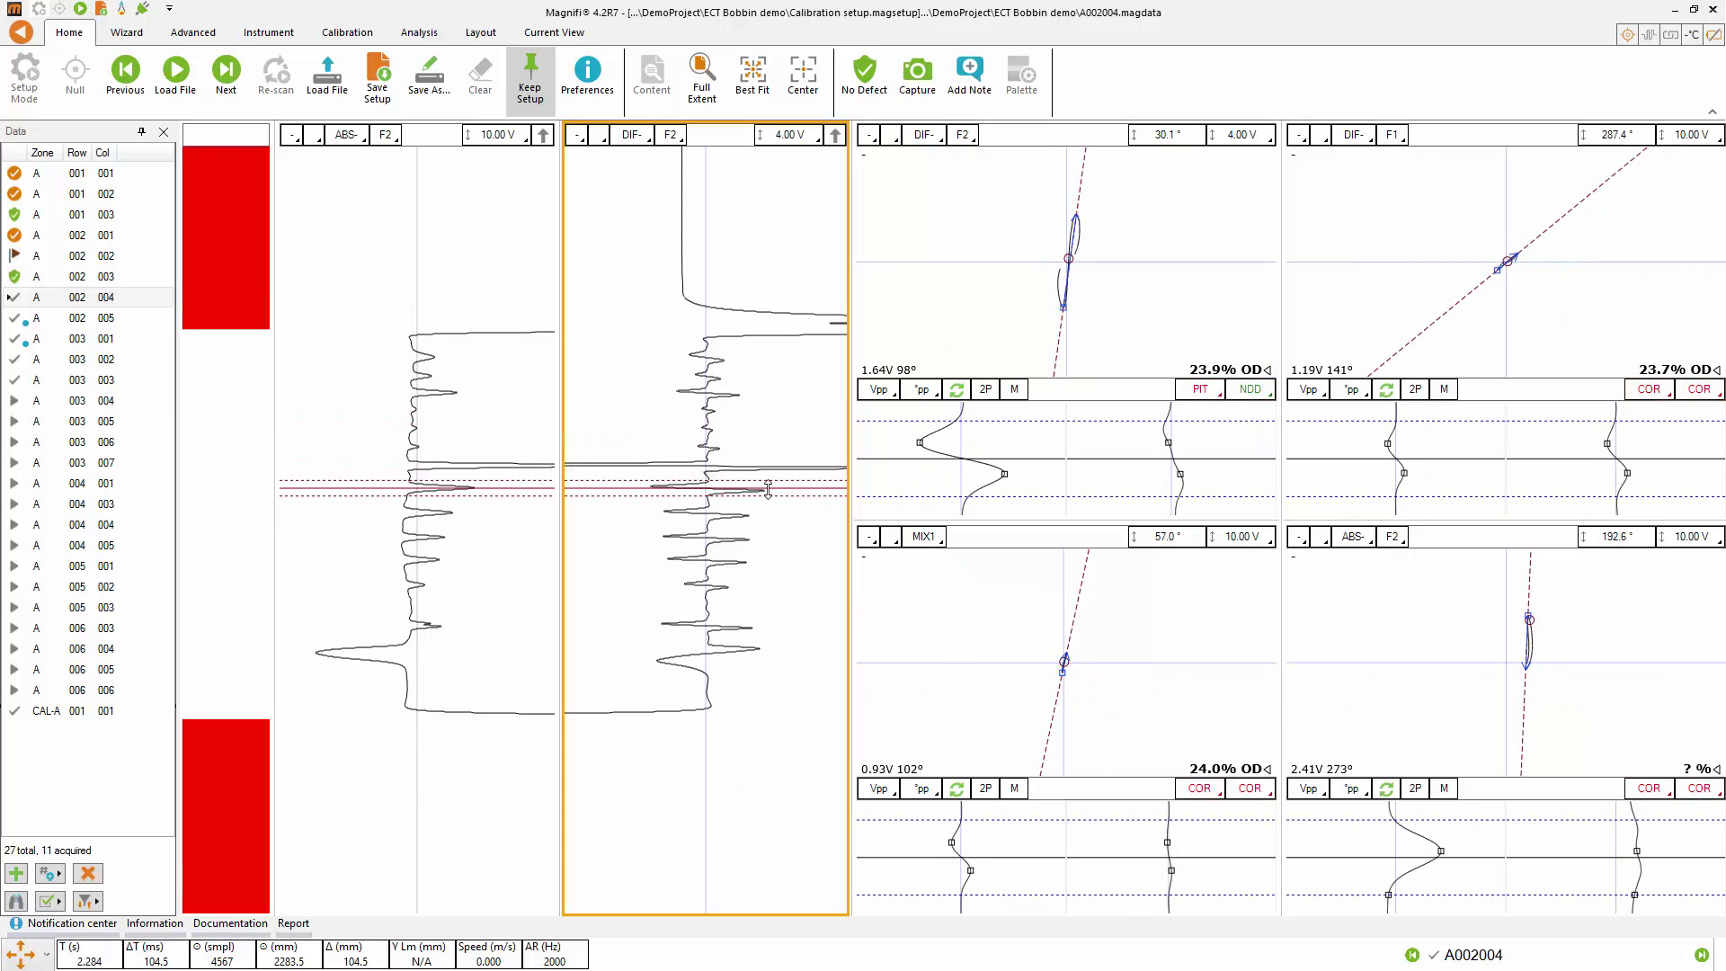
{"action": "left_click", "coordinate": [1650, 396]}
Step: Code two indications on tube 002 005 as pits
{"action": "left_click", "coordinate": [77, 322]}
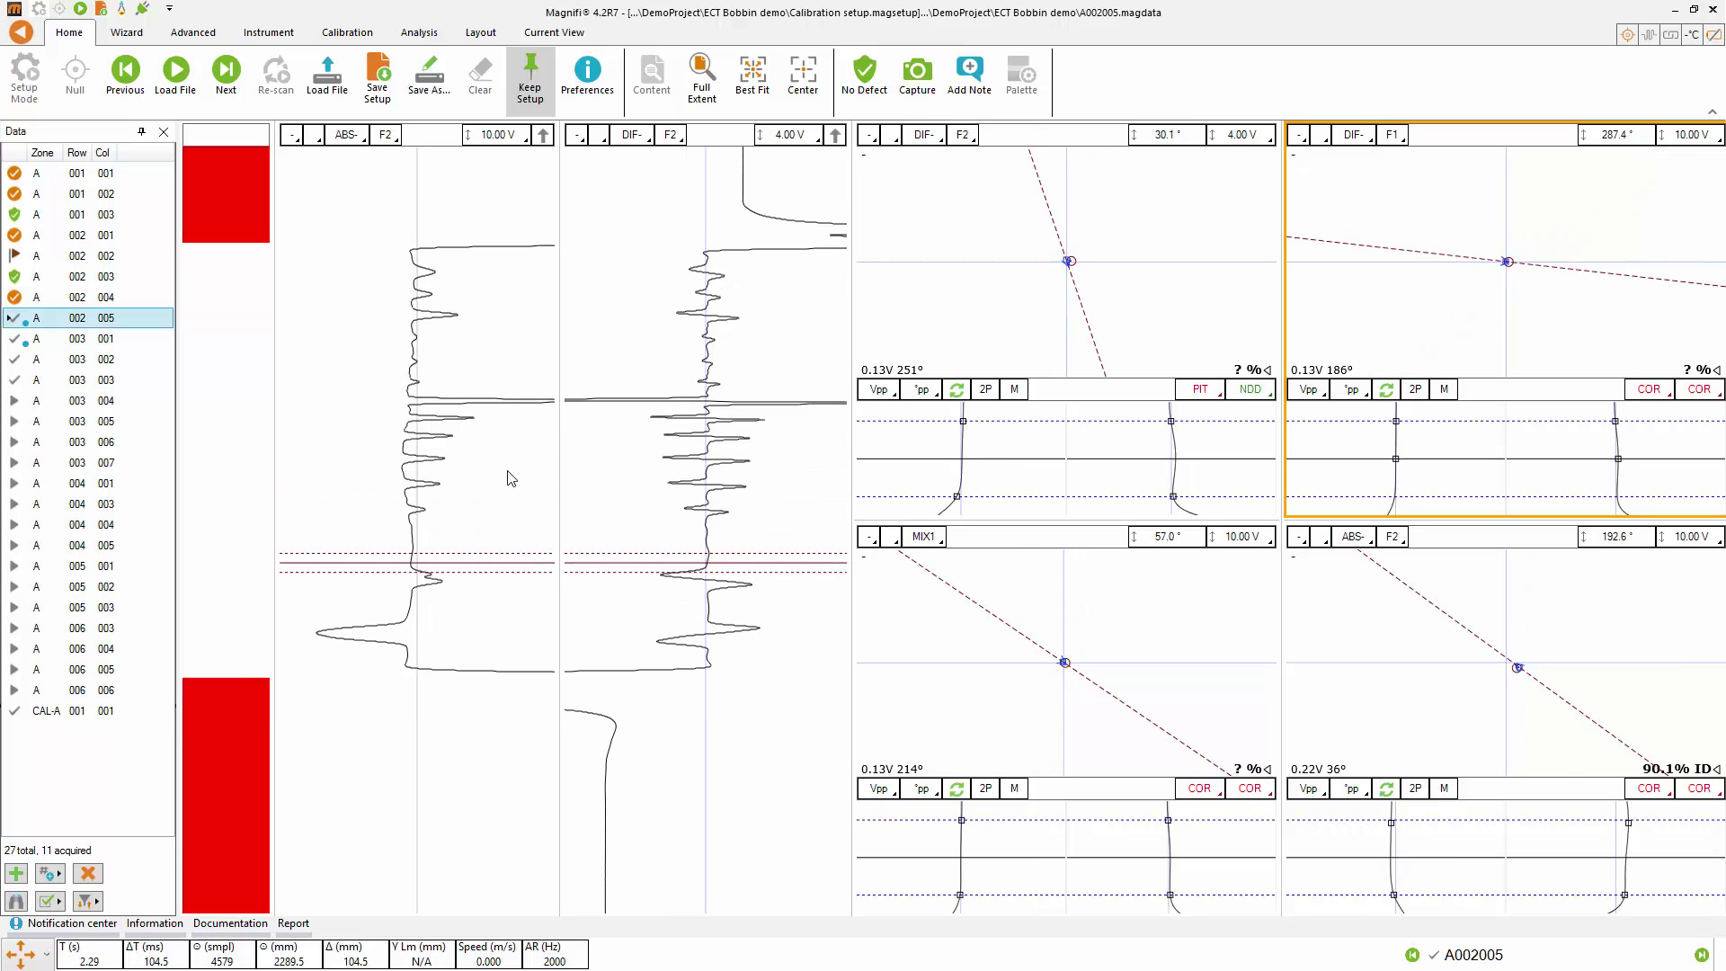
{"action": "left_click", "coordinate": [474, 463]}
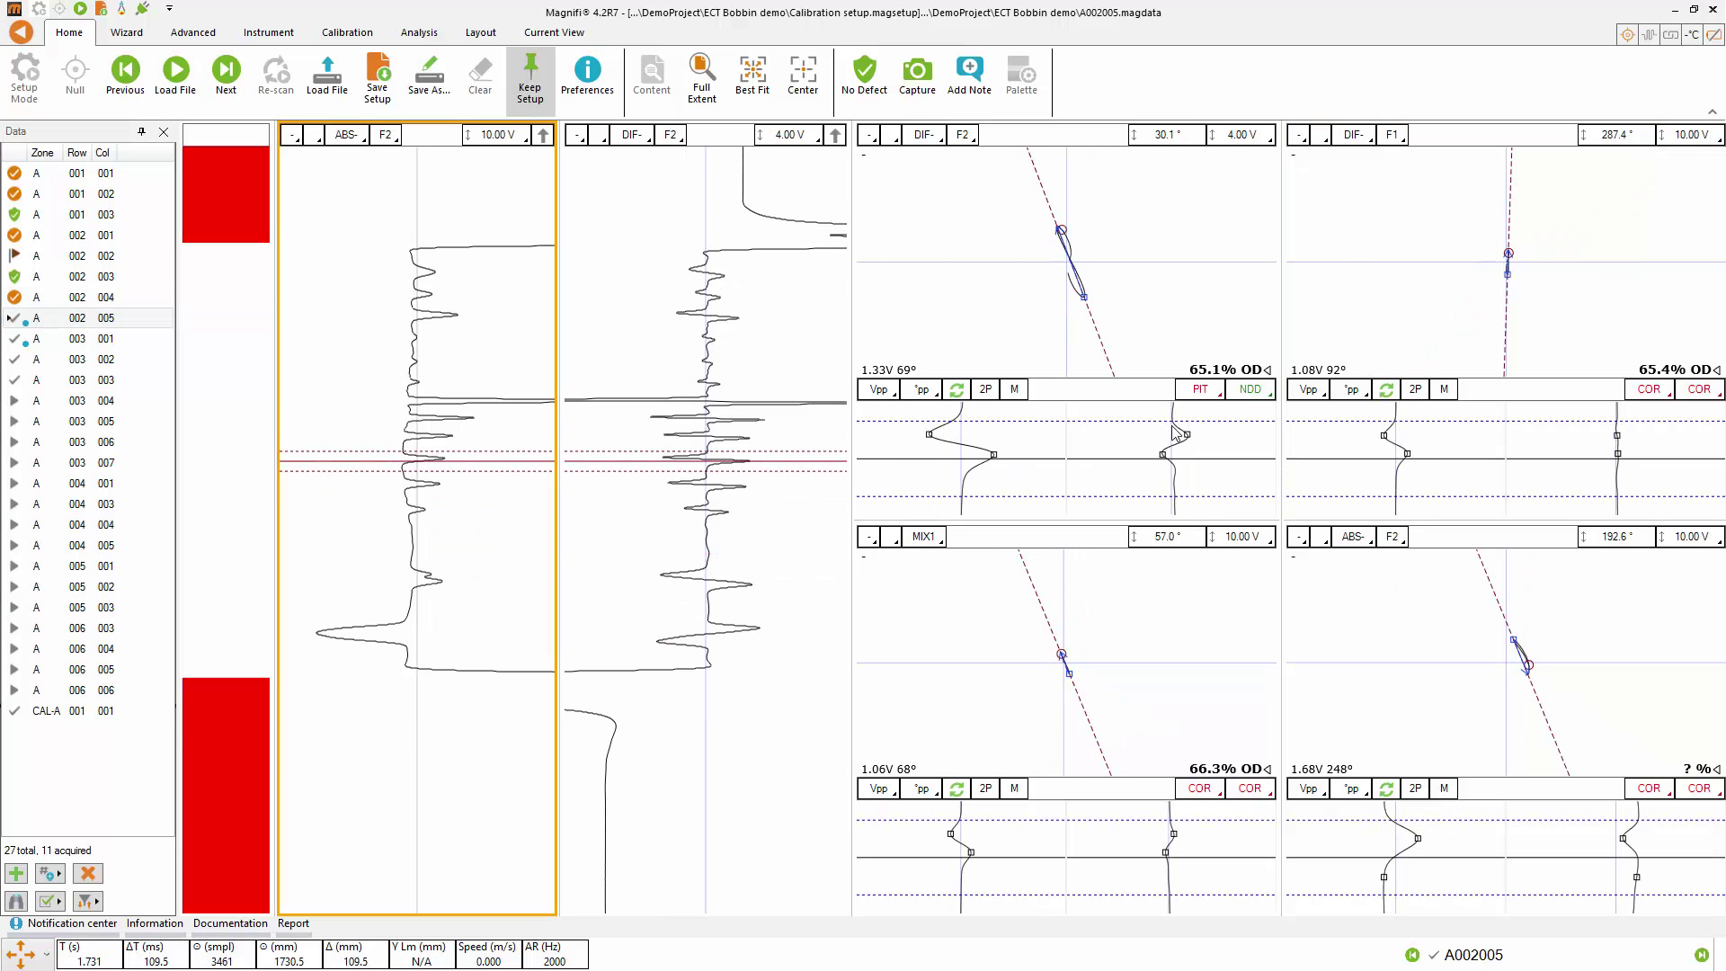
{"action": "left_click", "coordinate": [1198, 395]}
{"action": "left_click_drag", "start_coordinate": [455, 462], "coordinate": [469, 508]}
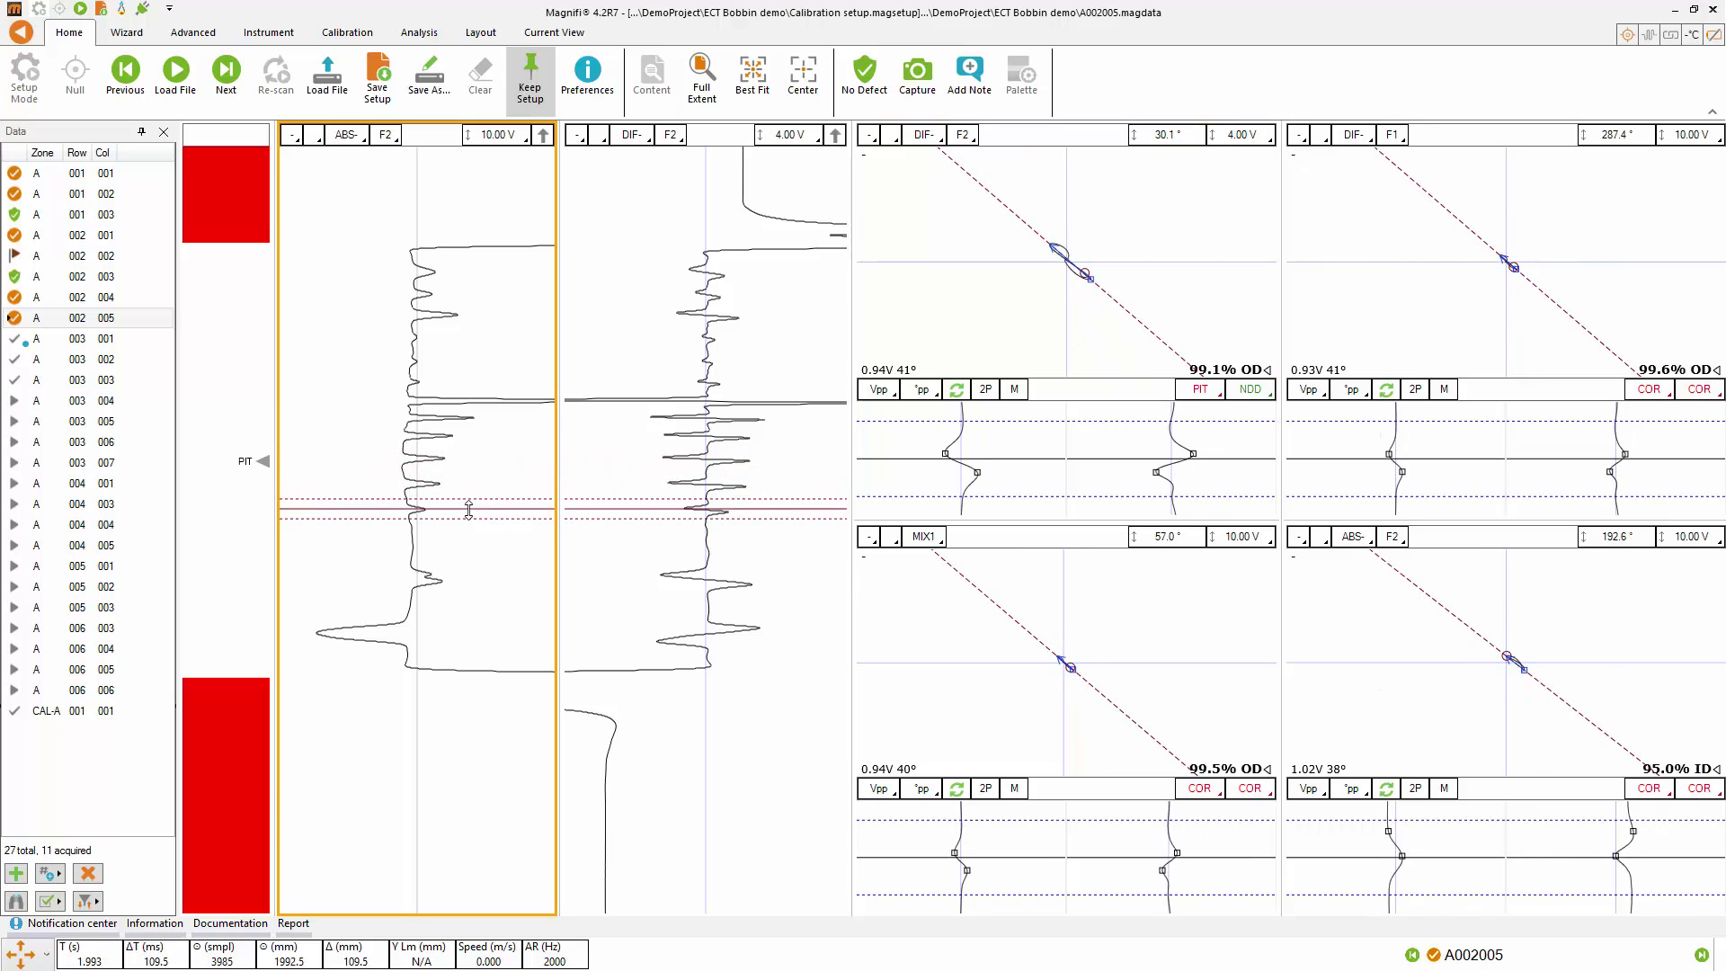
{"action": "left_click", "coordinate": [1207, 394]}
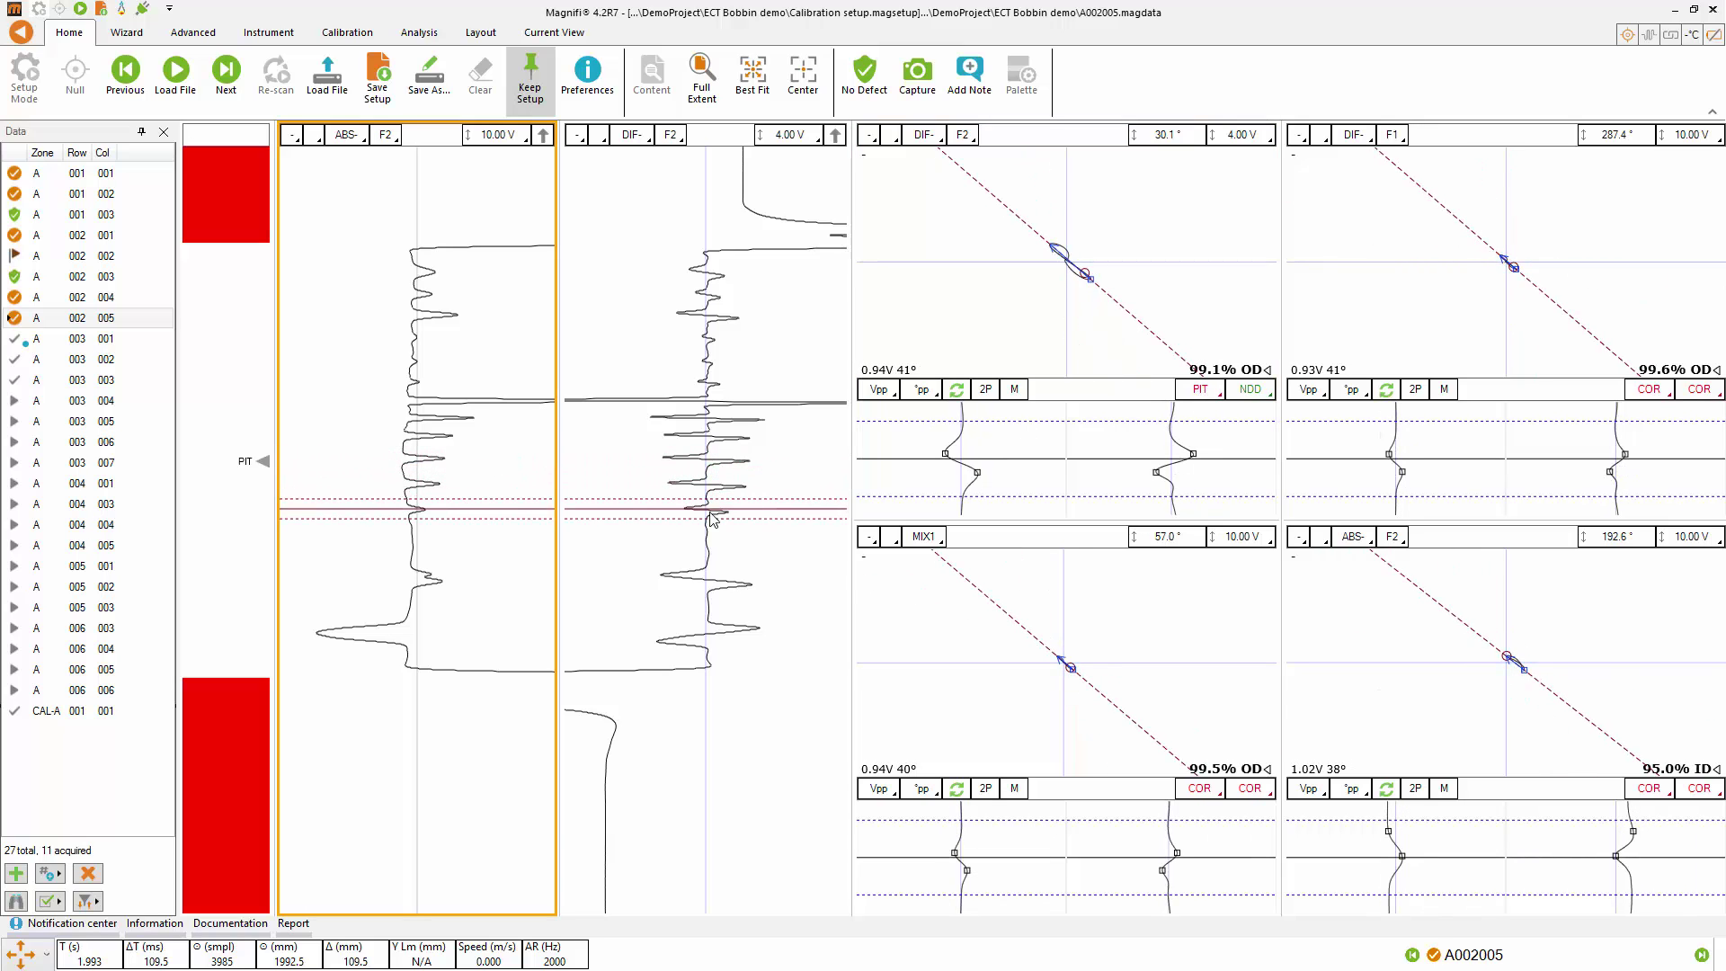
{"action": "left_click", "coordinate": [1200, 393]}
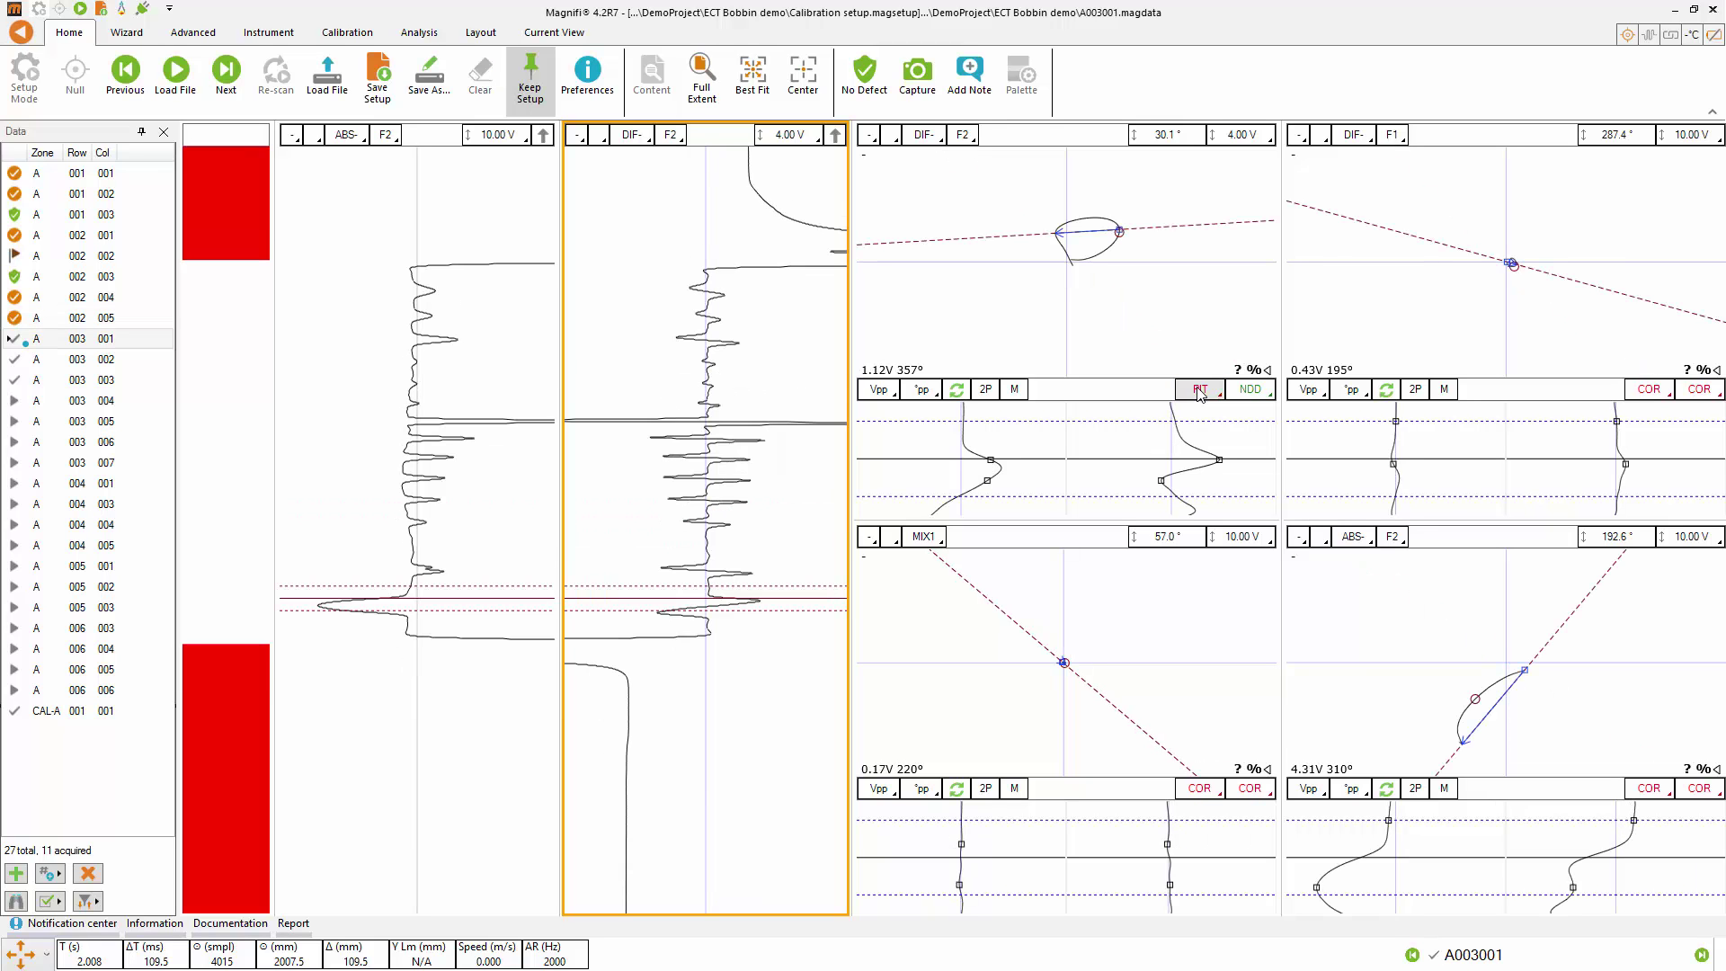
Step: Mark tubes 003 001 and 003 002 as no defect detected
{"action": "left_click", "coordinate": [501, 589]}
{"action": "left_click_drag", "start_coordinate": [507, 556], "coordinate": [505, 496]}
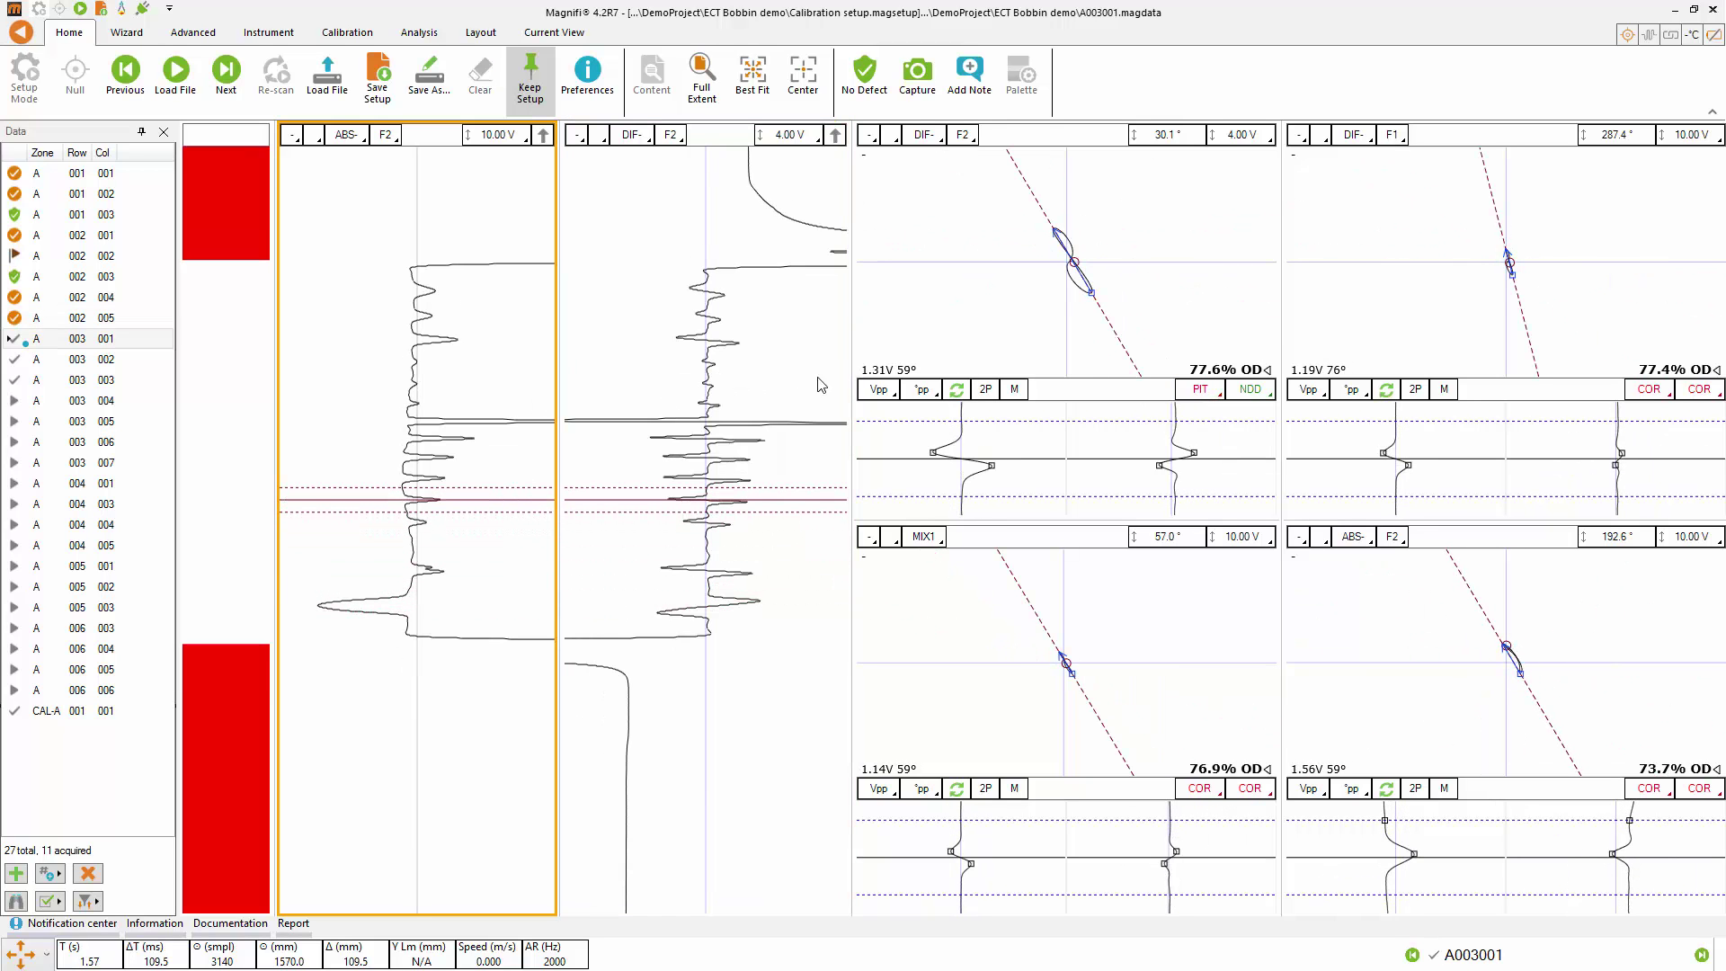
{"action": "left_click", "coordinate": [1250, 391]}
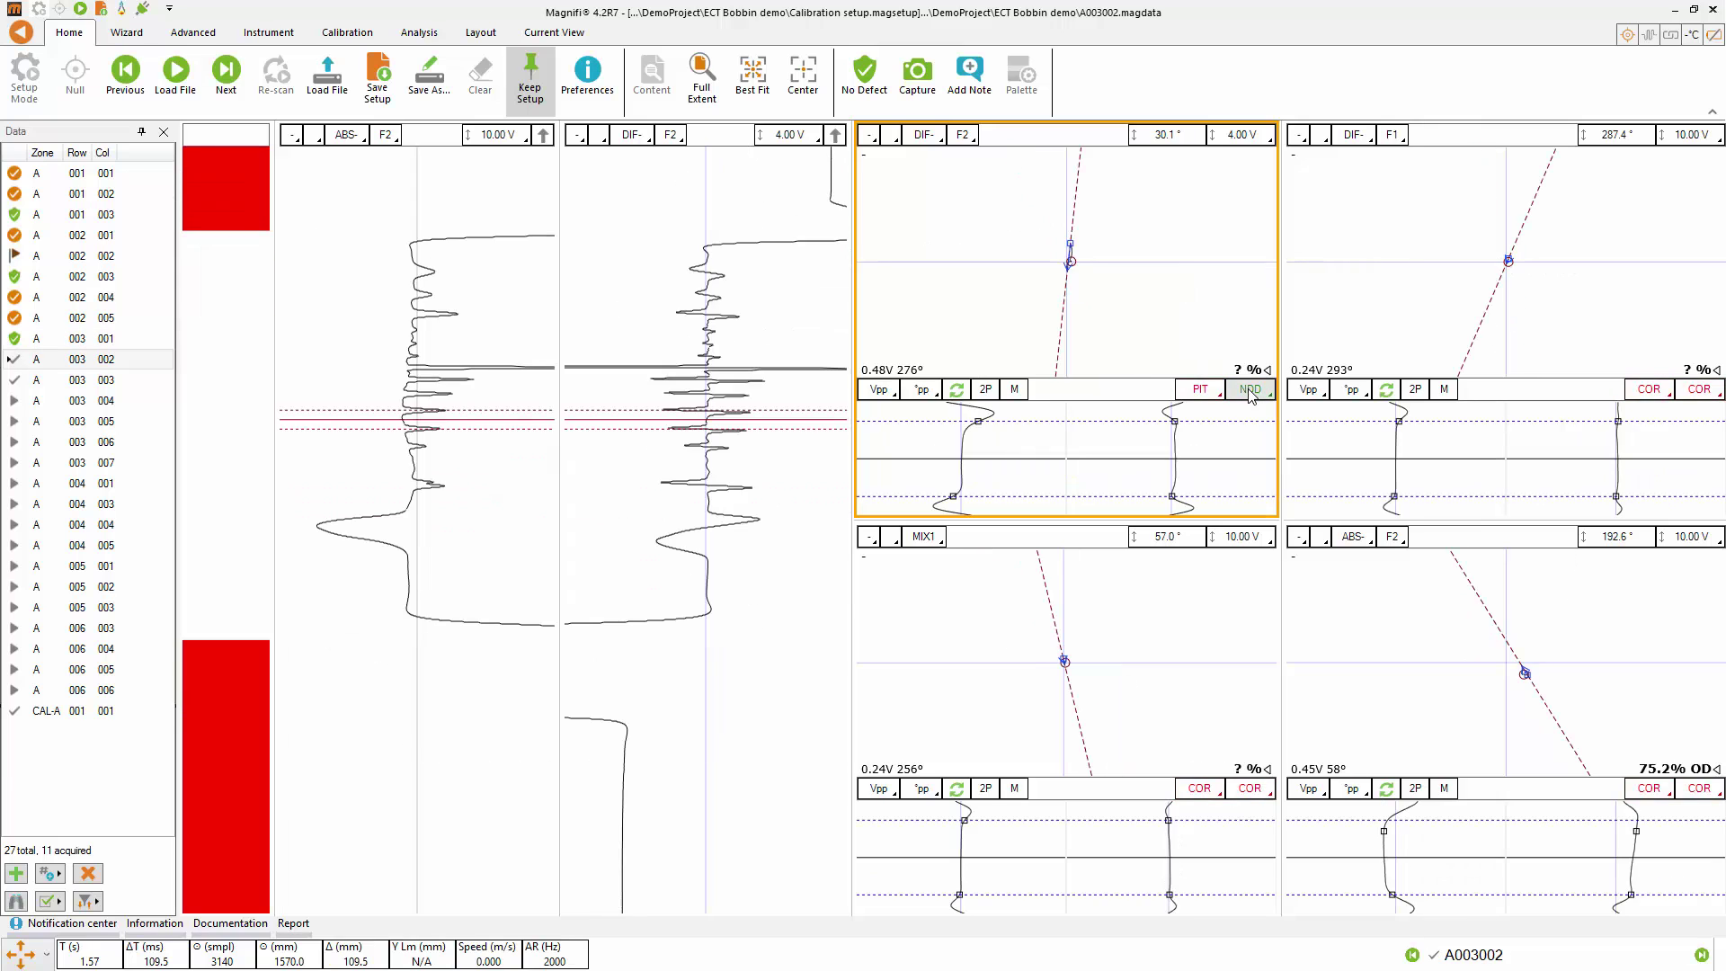
{"action": "left_click", "coordinate": [1250, 390]}
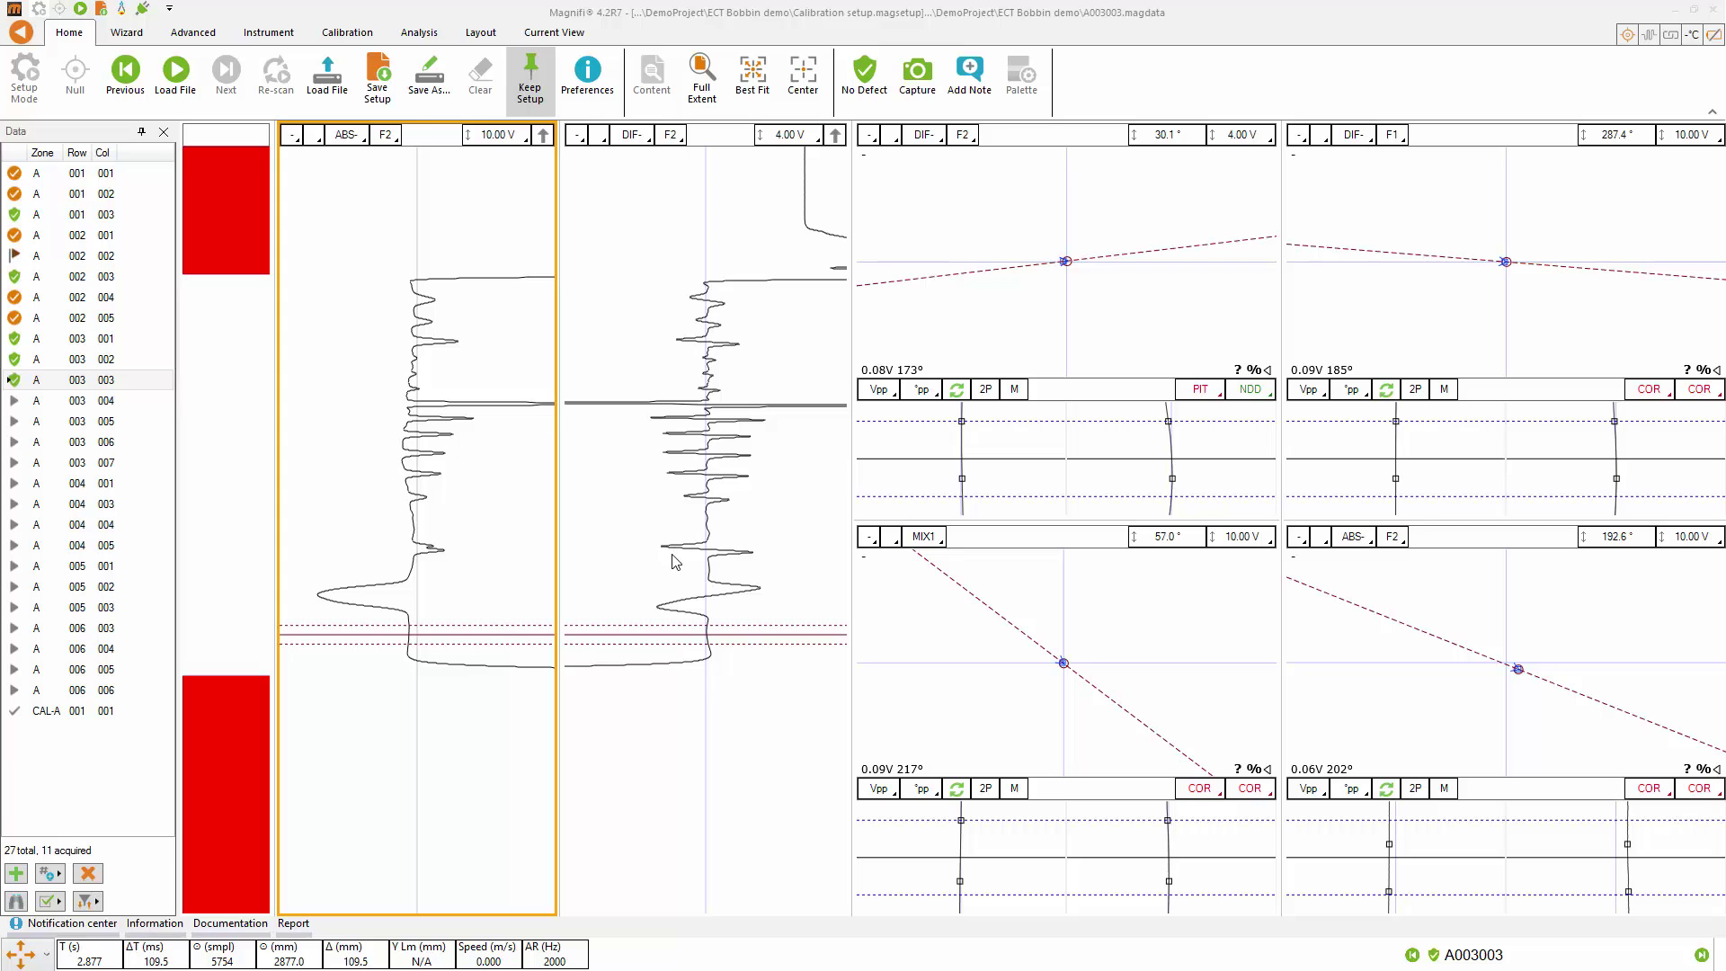
Step: Reopen tube A001002 at its 78.1% OD pit from report table row 3
{"action": "left_click", "coordinate": [293, 924]}
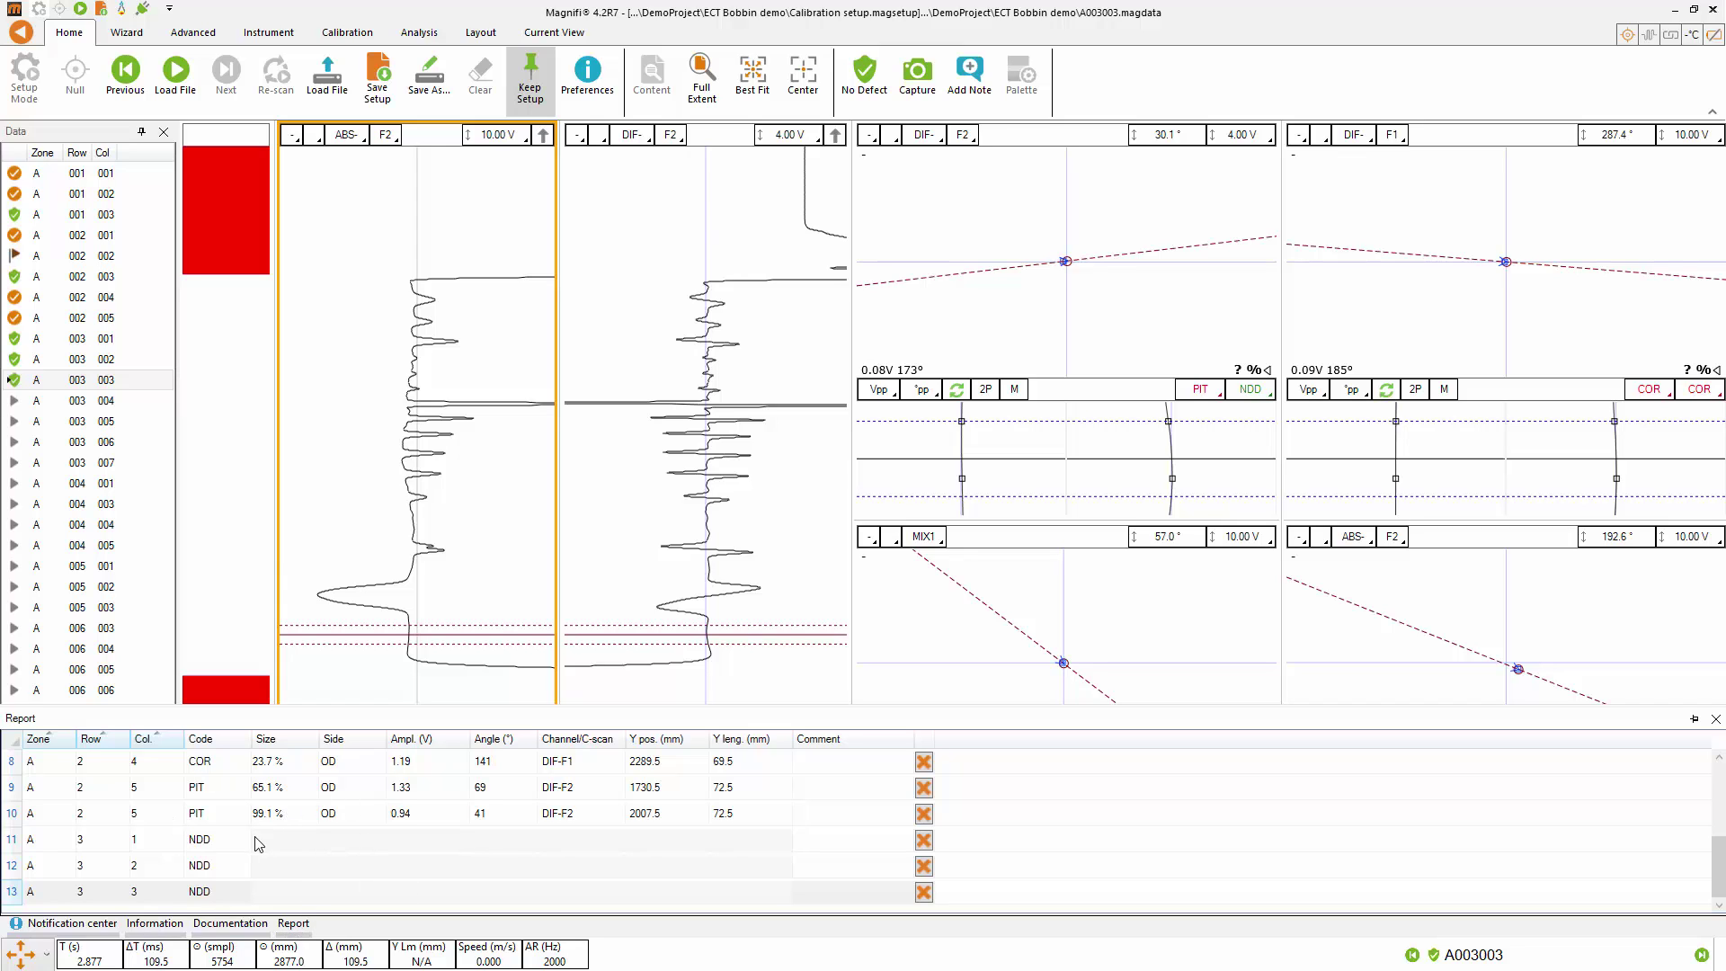
{"action": "left_click_drag", "start_coordinate": [1717, 868], "coordinate": [1717, 825]}
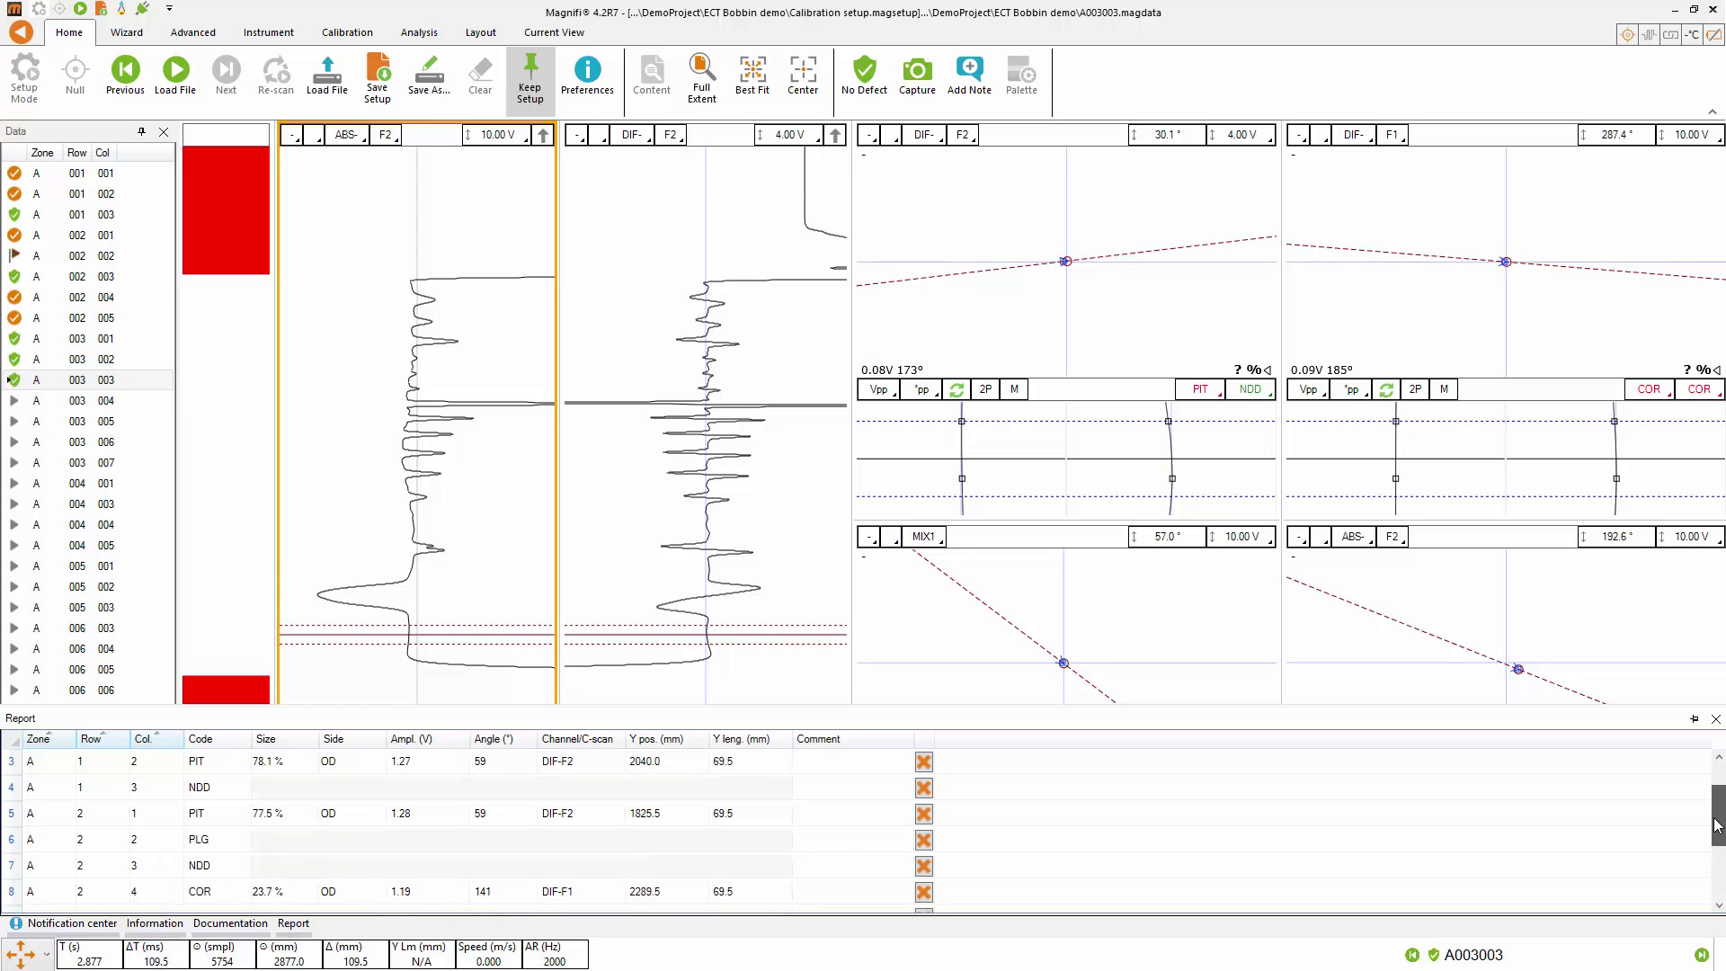
{"action": "double_click", "coordinate": [13, 771]}
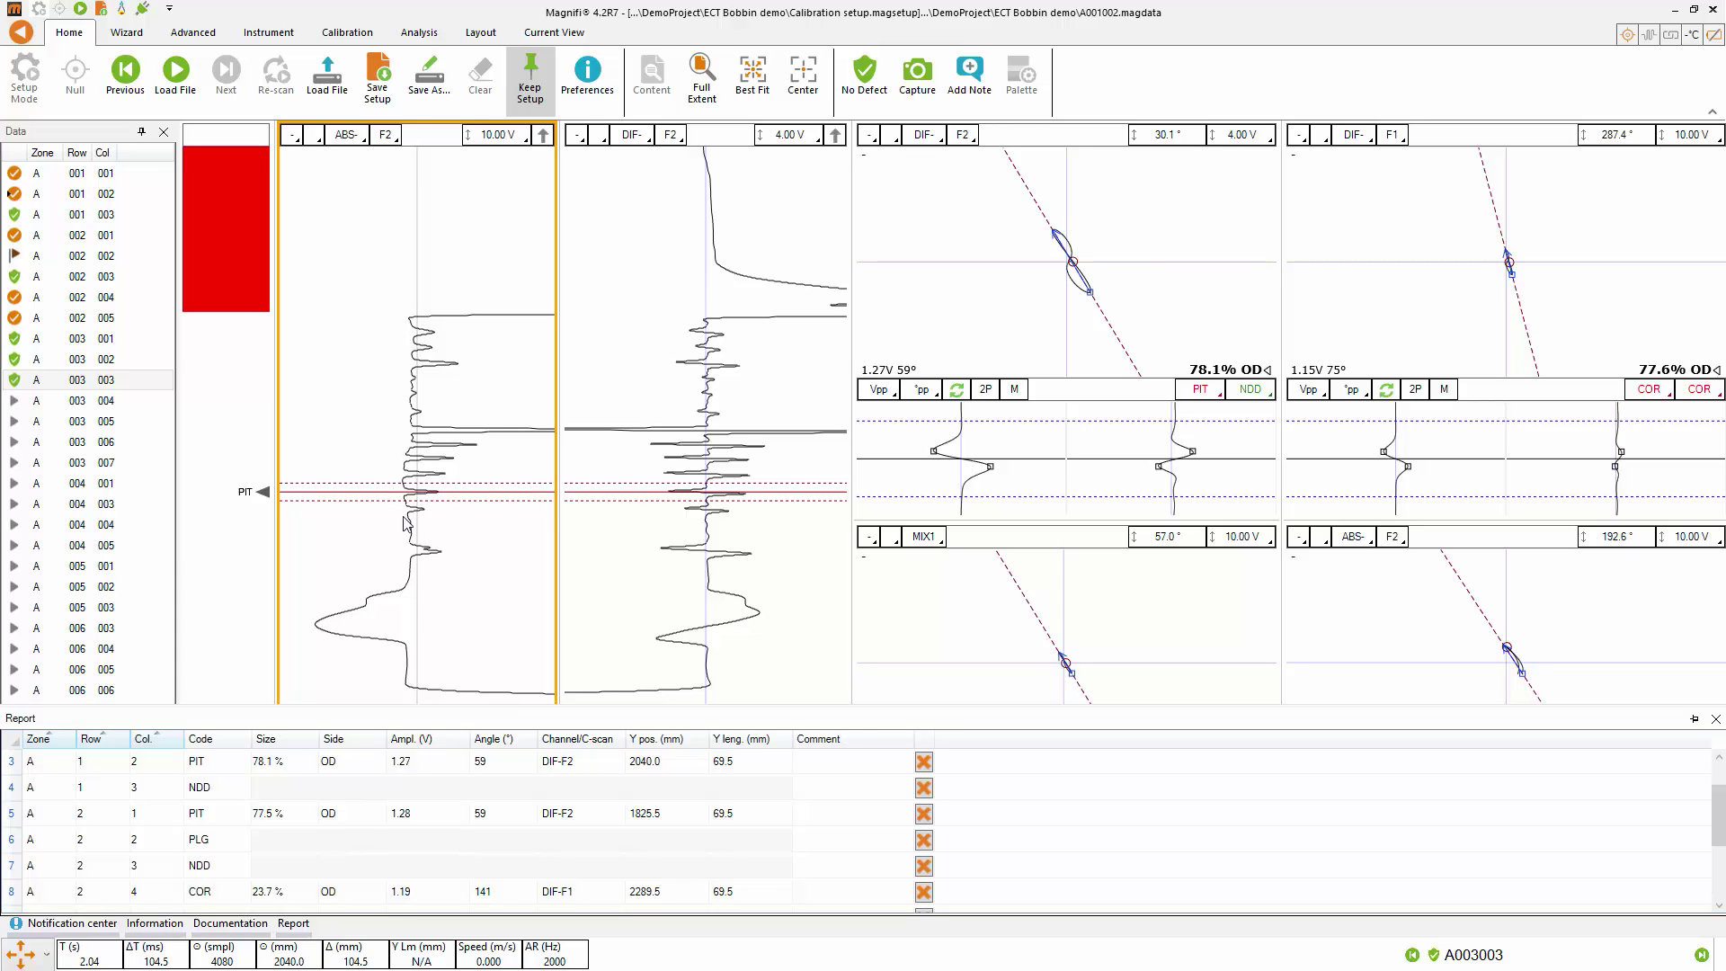
{"action": "left_click", "coordinate": [628, 564]}
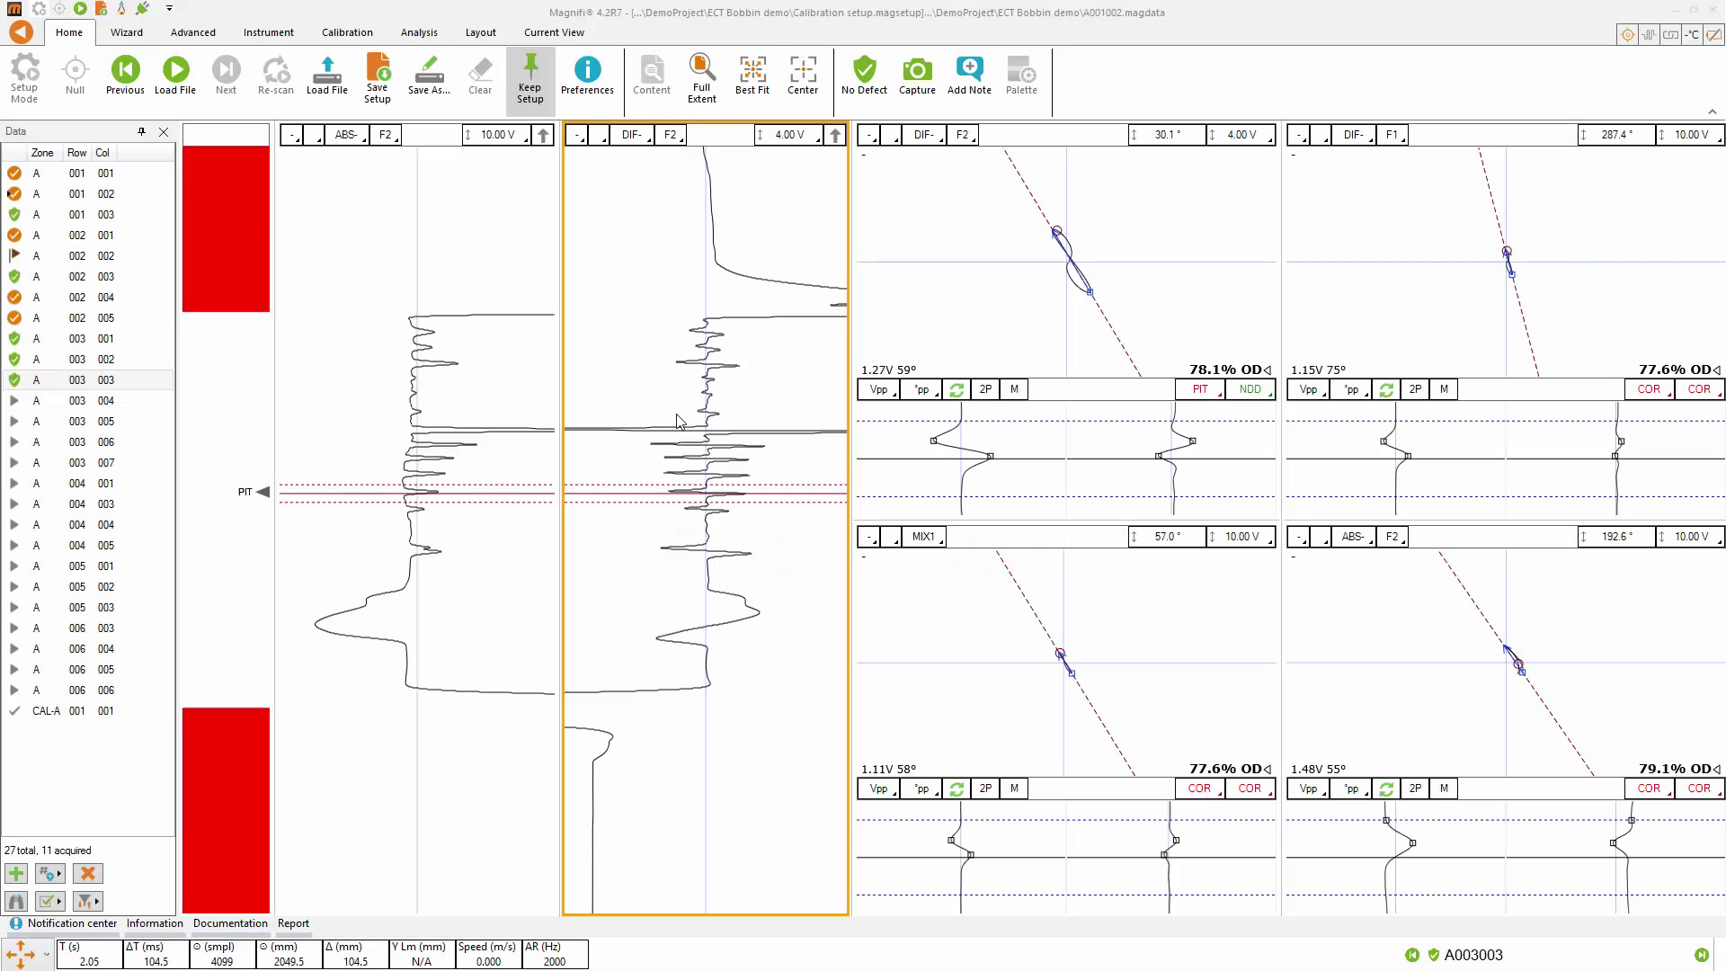
Step: Start an Analysis Report using component picture HX2.JPG and 30 tubes in the component
{"action": "left_click", "coordinate": [23, 36]}
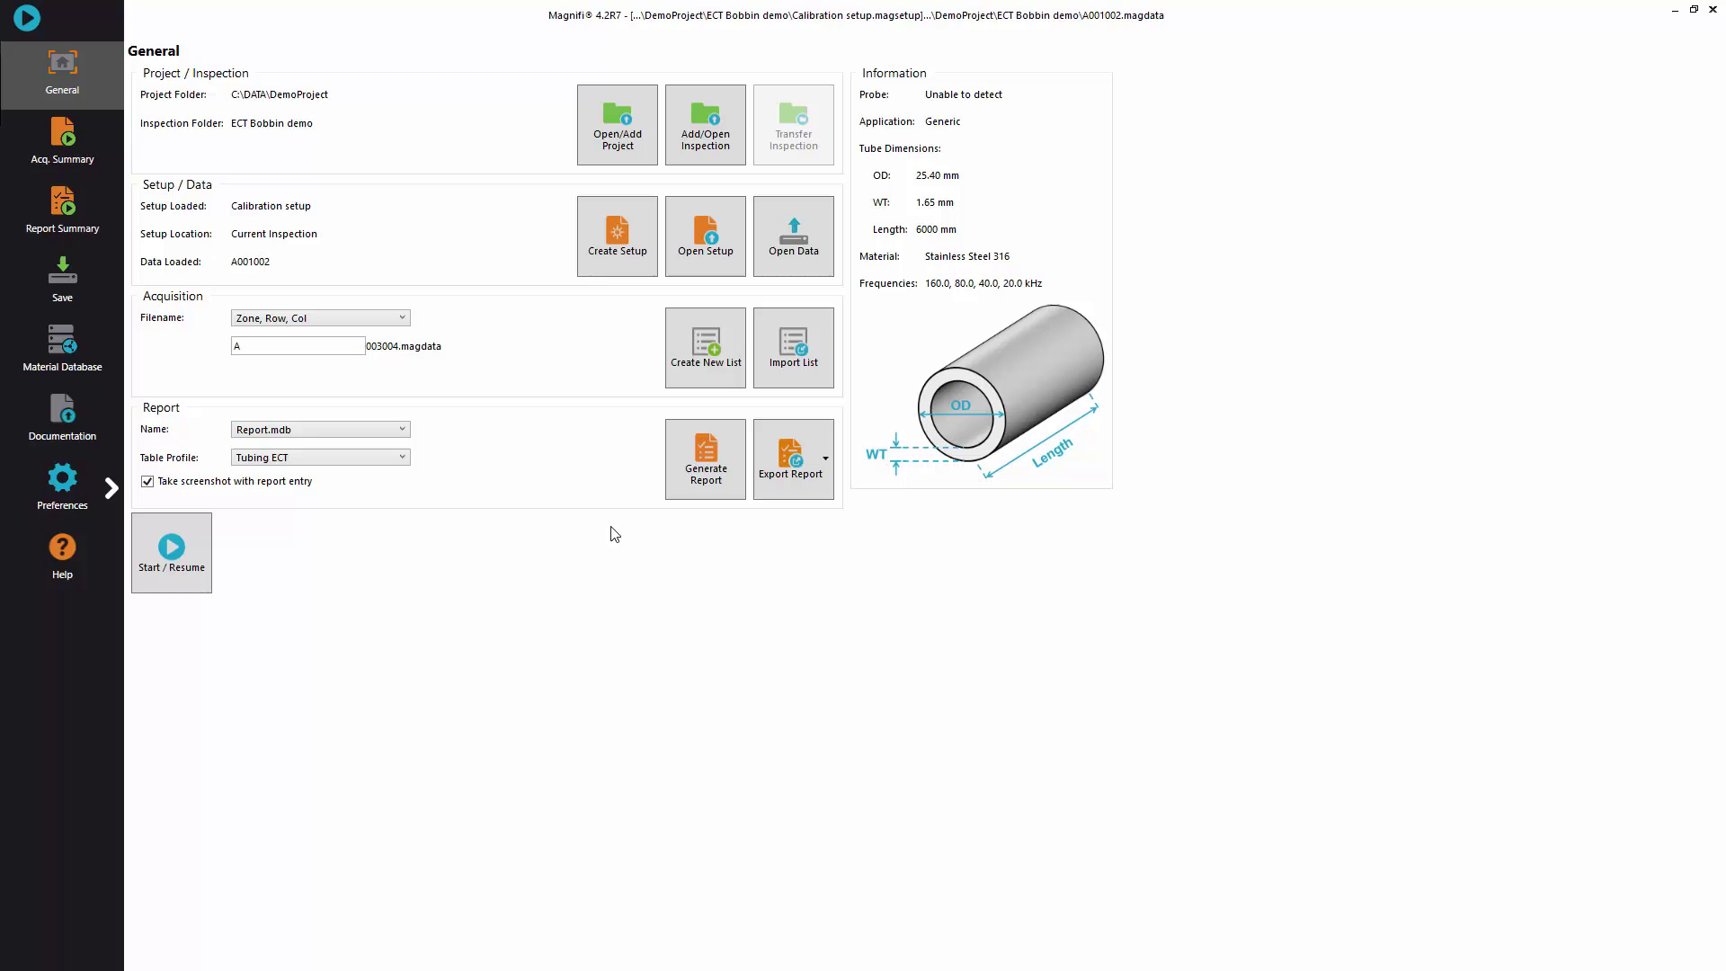
{"action": "left_click", "coordinate": [717, 462]}
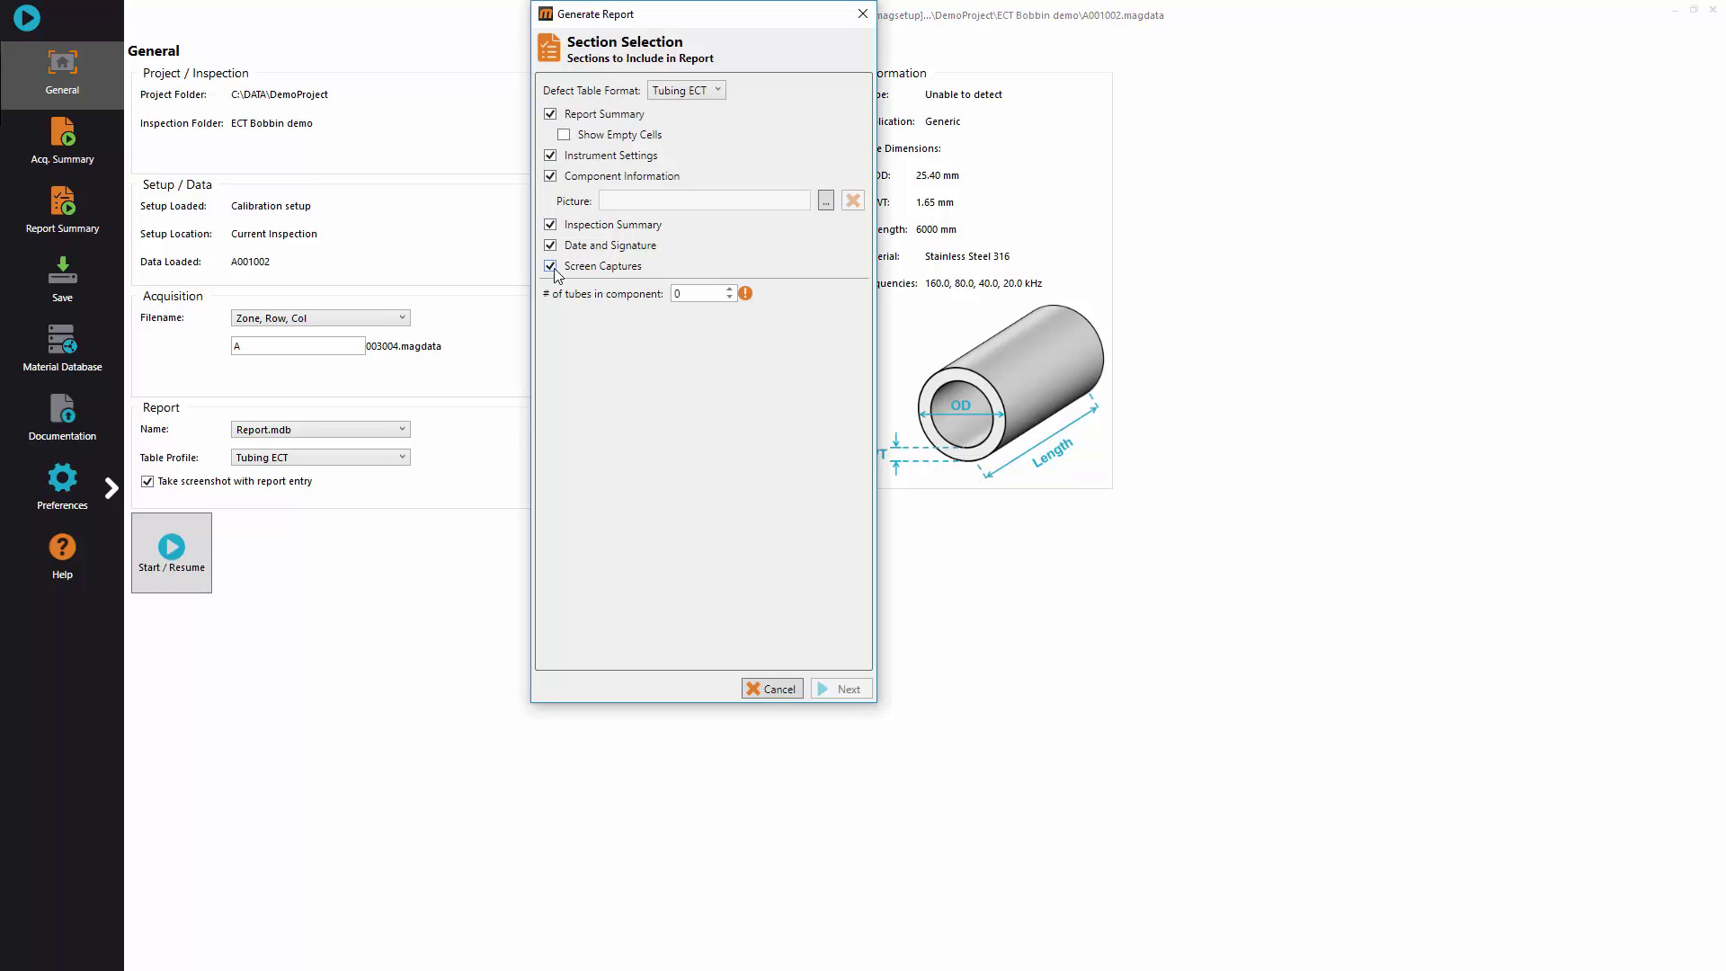
{"action": "left_click", "coordinate": [825, 200]}
{"action": "left_click", "coordinate": [994, 173]}
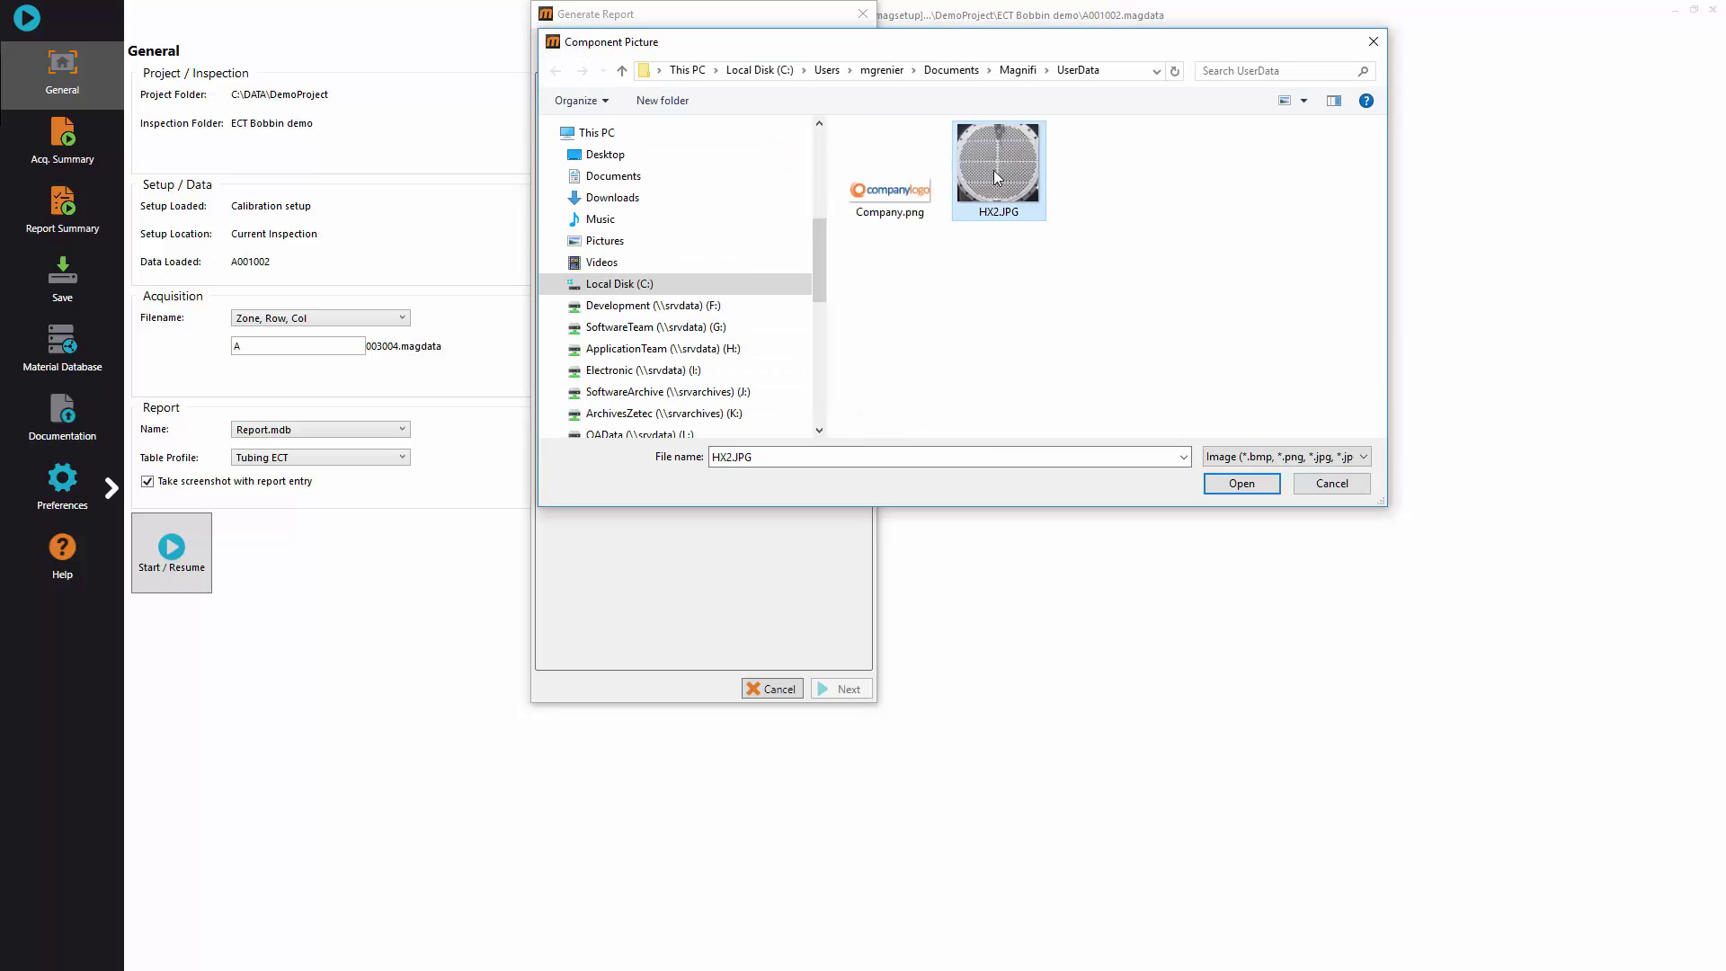
{"action": "left_click", "coordinate": [1238, 487]}
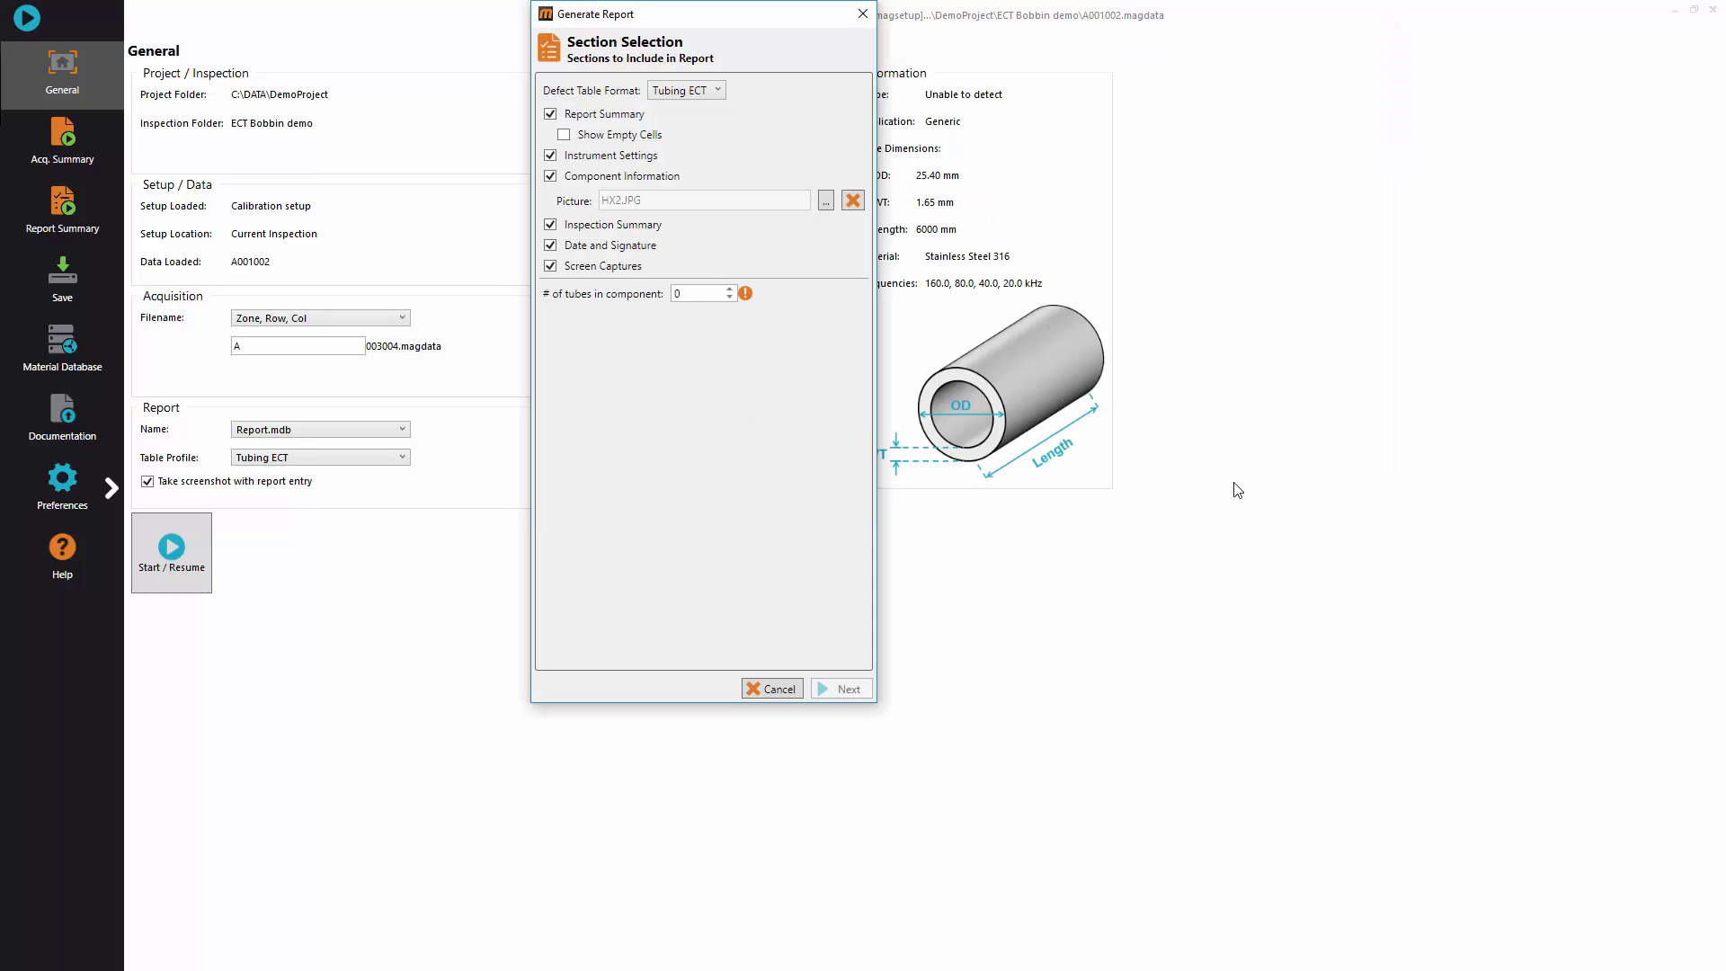
{"action": "left_click", "coordinate": [700, 299]}
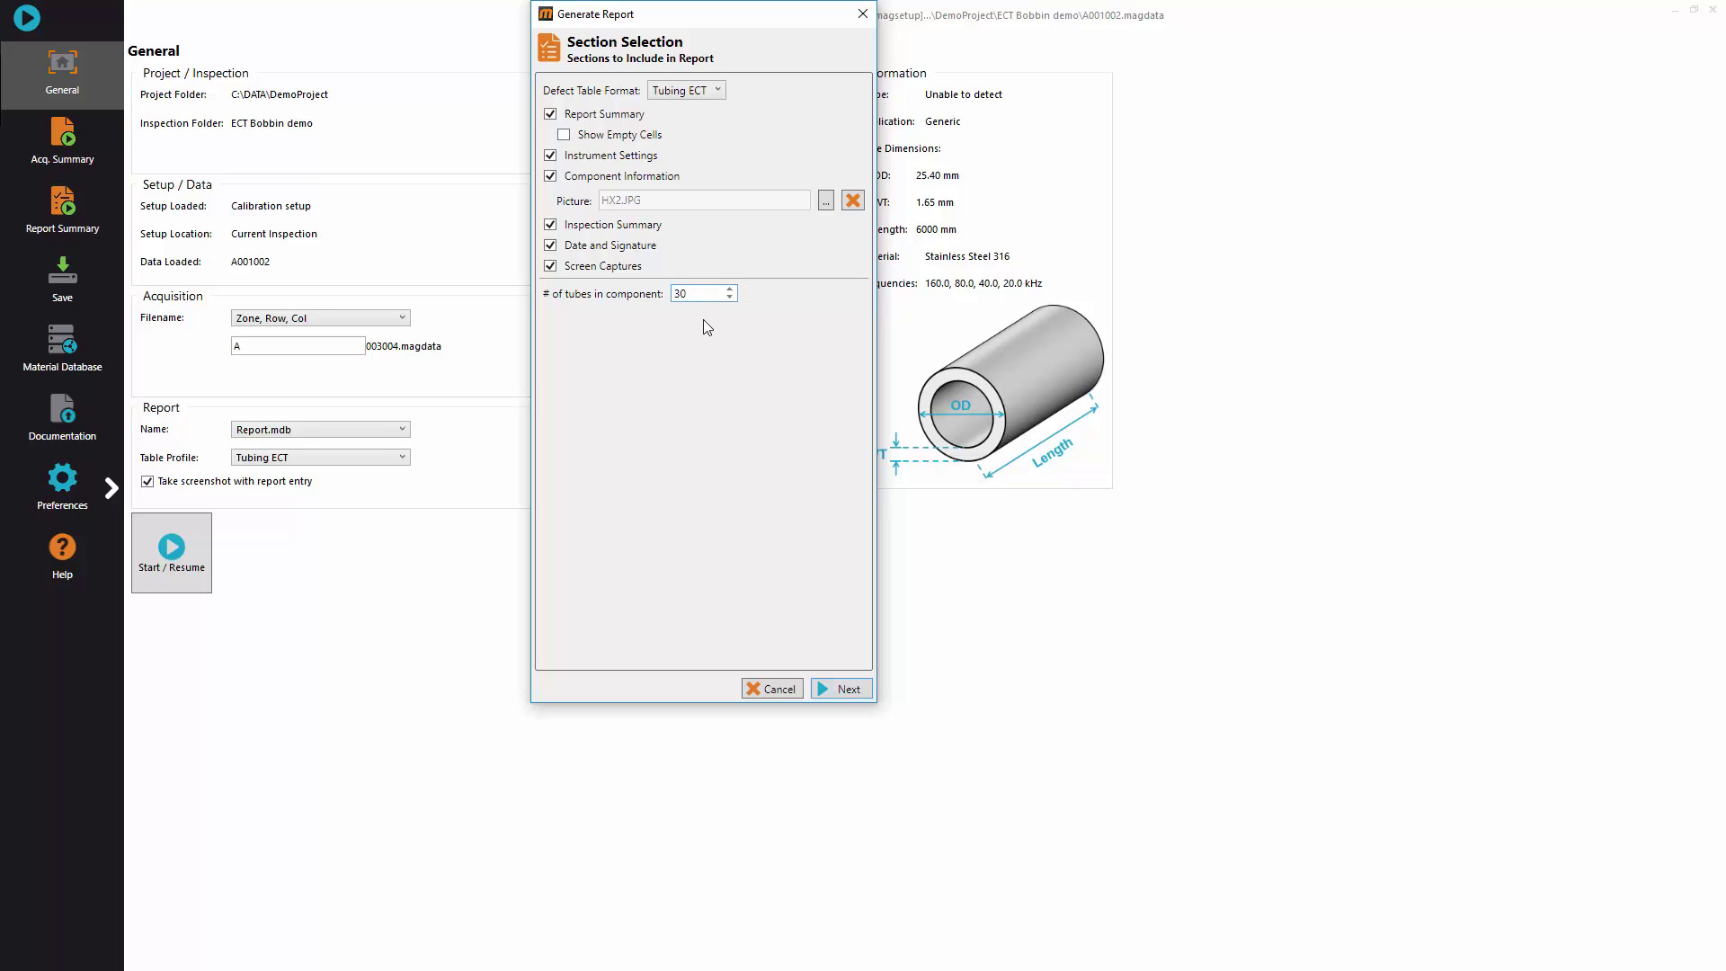
{"action": "left_click", "coordinate": [842, 690]}
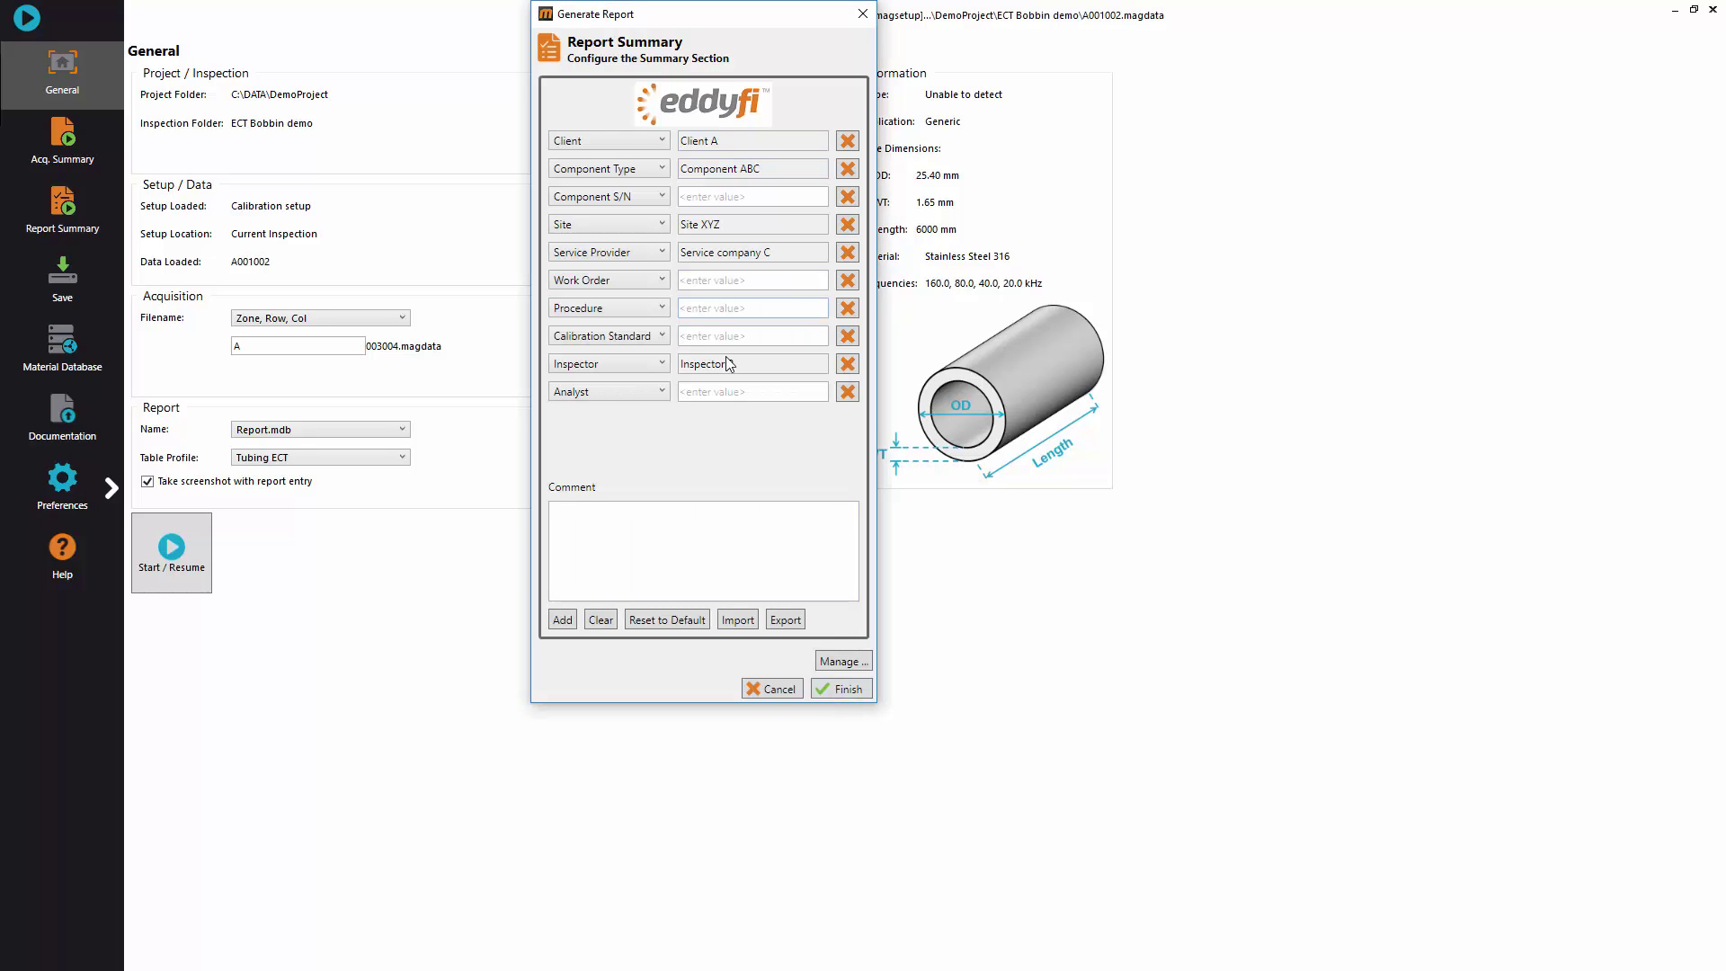
Step: Enter component serial 1234, work order PO-ABC and procedure ASME in the report summary
{"action": "left_click", "coordinate": [742, 197]}
{"action": "type", "text": "1234"}
{"action": "left_click", "coordinate": [743, 286]}
{"action": "type", "text": "PO-ABC"}
{"action": "left_click", "coordinate": [737, 311]}
{"action": "type", "text": "ASME"}
Step: Add calibration standard CAL 123, the analyst's name and comment 'Several major defects', then generate
{"action": "left_click", "coordinate": [735, 340]}
{"action": "left_click", "coordinate": [720, 396]}
{"action": "type", "text": "Analysit"}
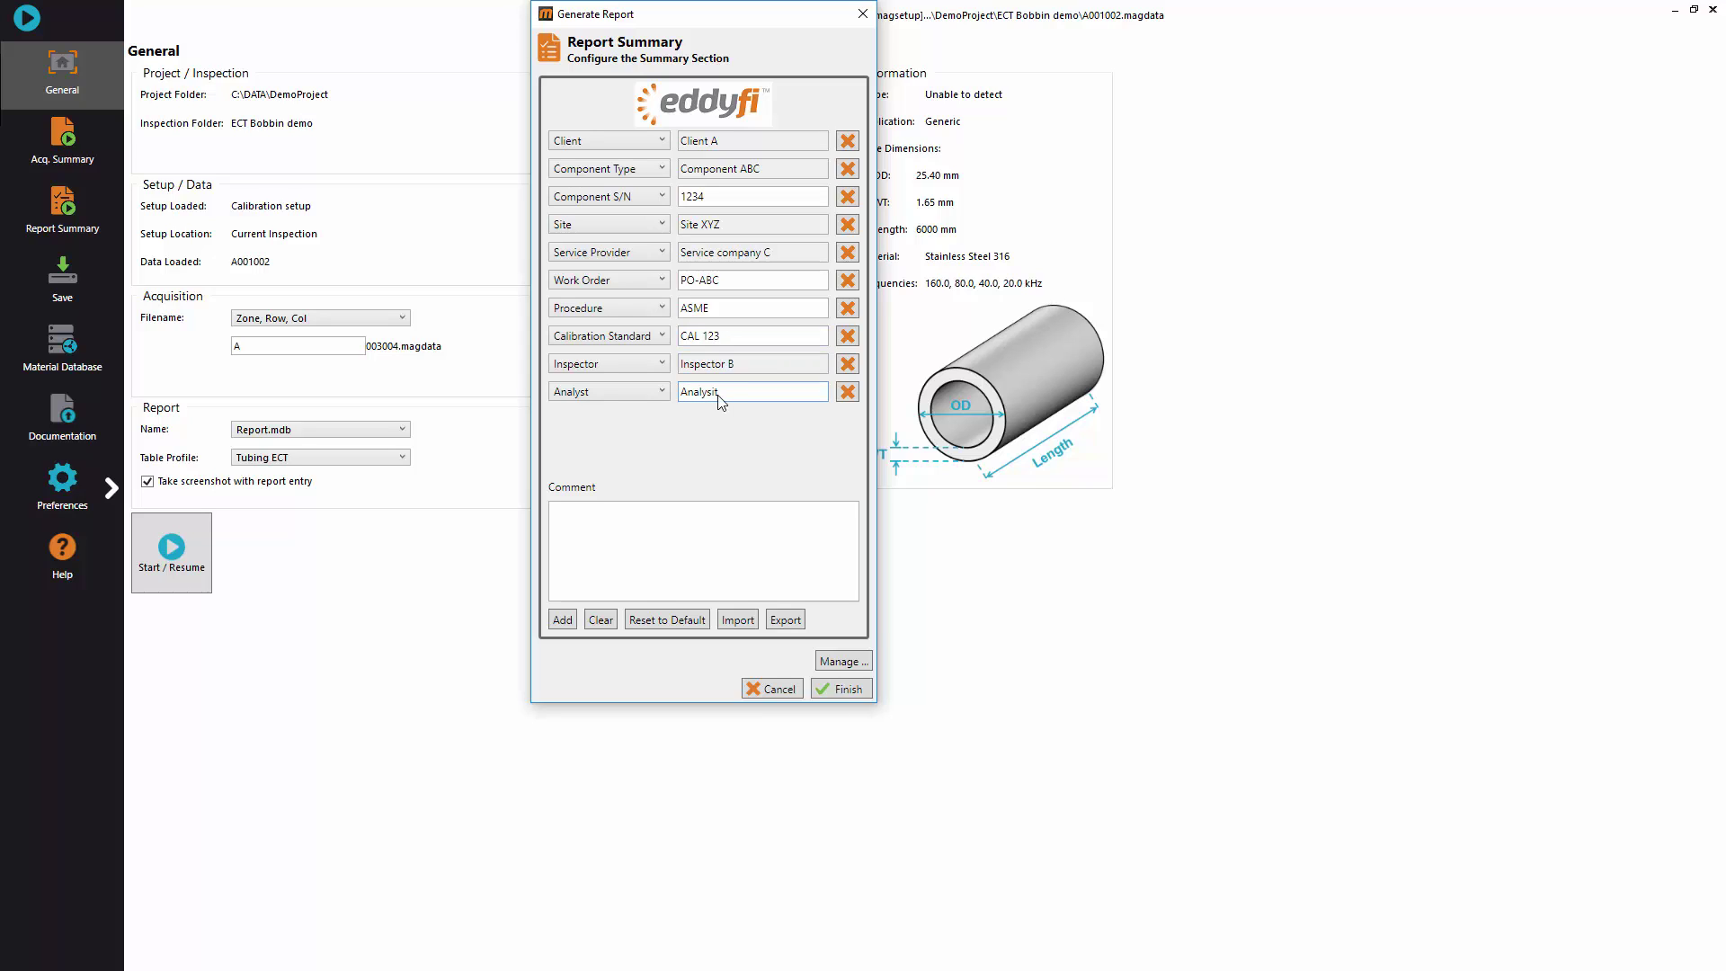
{"action": "type", "text": " C"}
{"action": "left_click", "coordinate": [691, 520]}
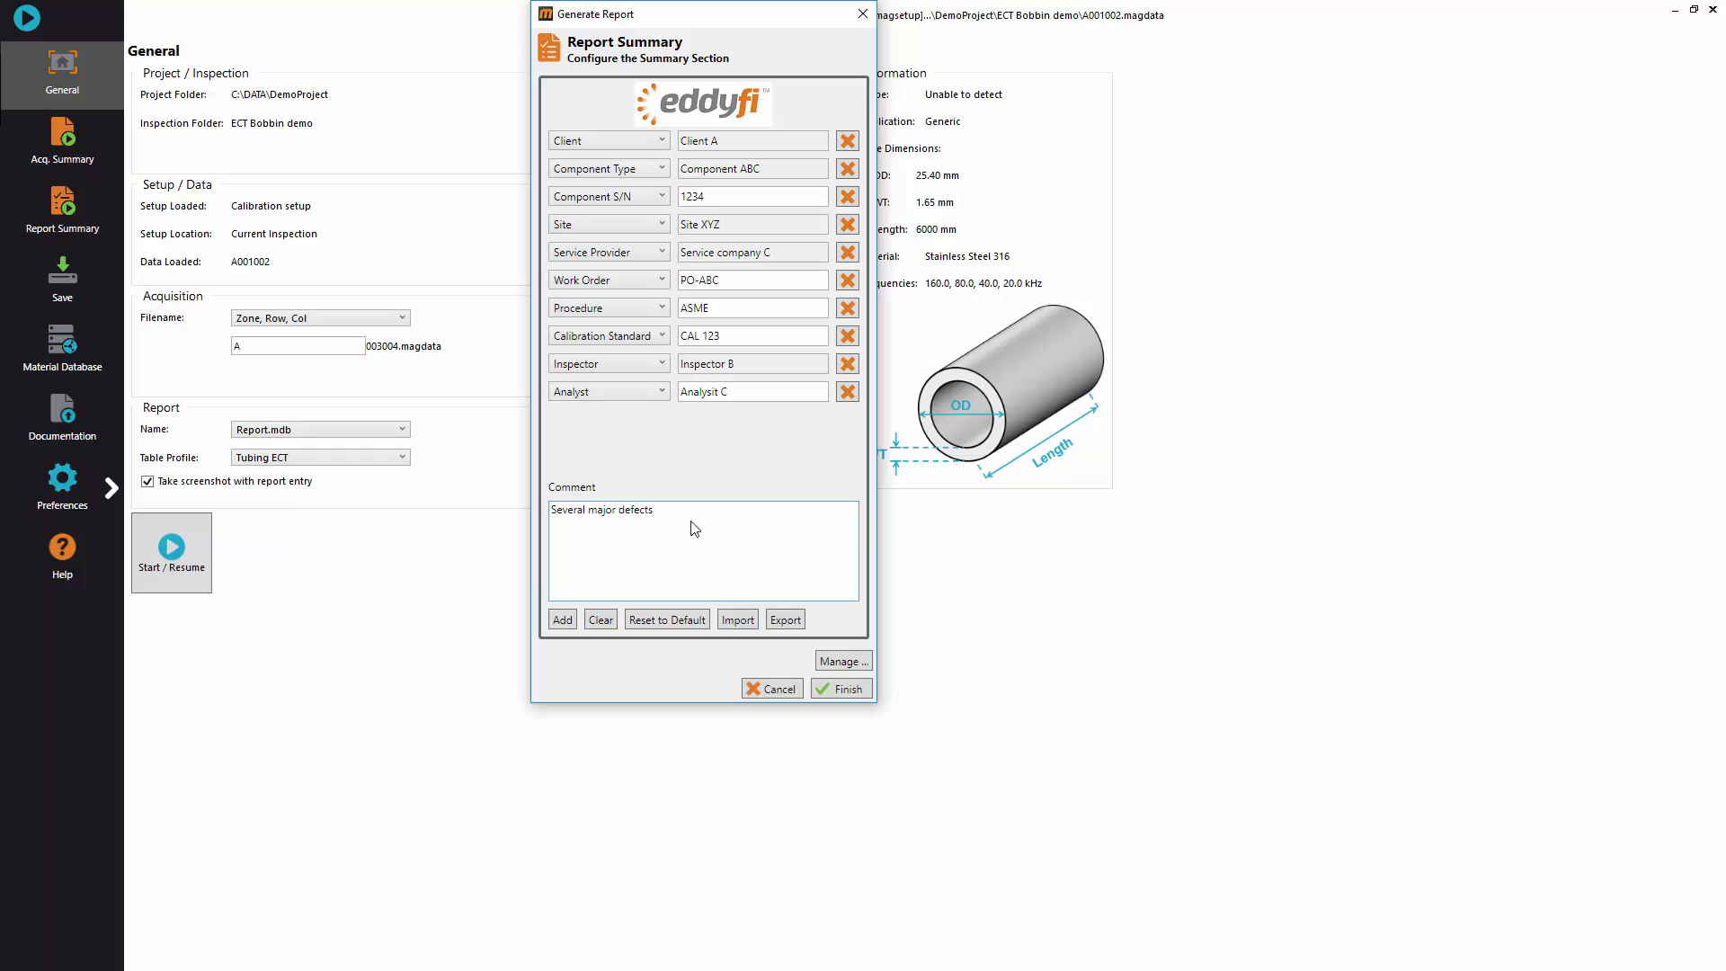
{"action": "left_click", "coordinate": [838, 690]}
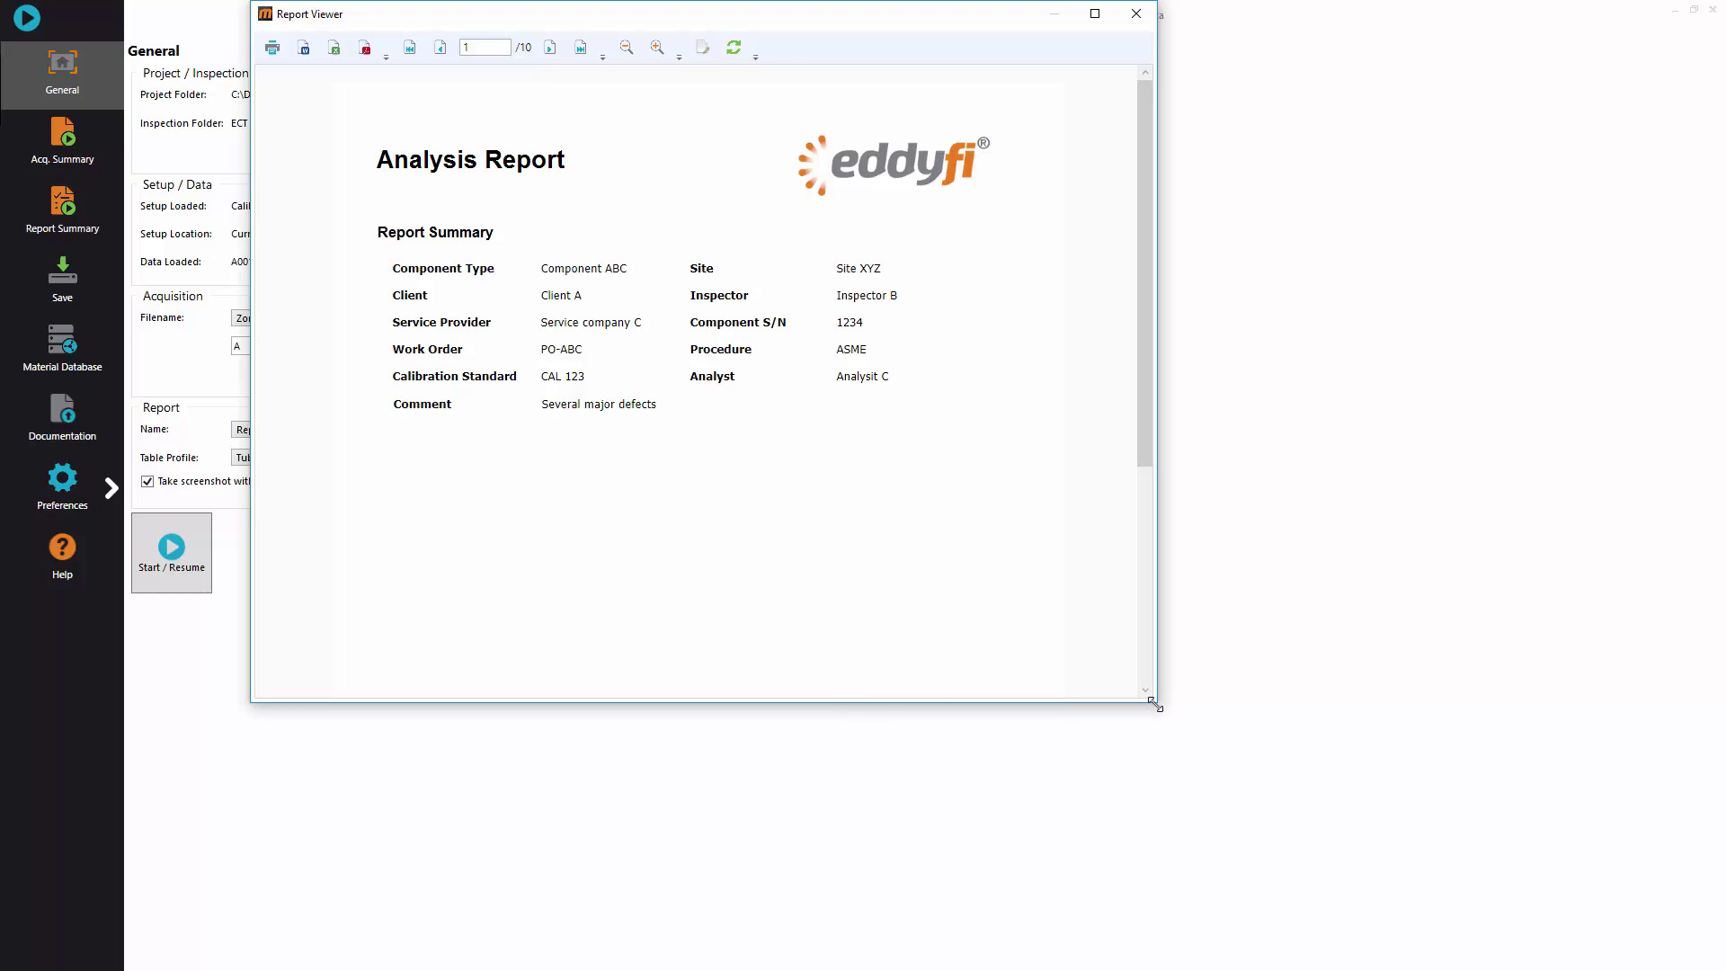
Step: Enlarge the Report Viewer and page through the report to page 10, the screen-capture appendix
{"action": "left_click_drag", "start_coordinate": [1156, 706], "coordinate": [1097, 918]}
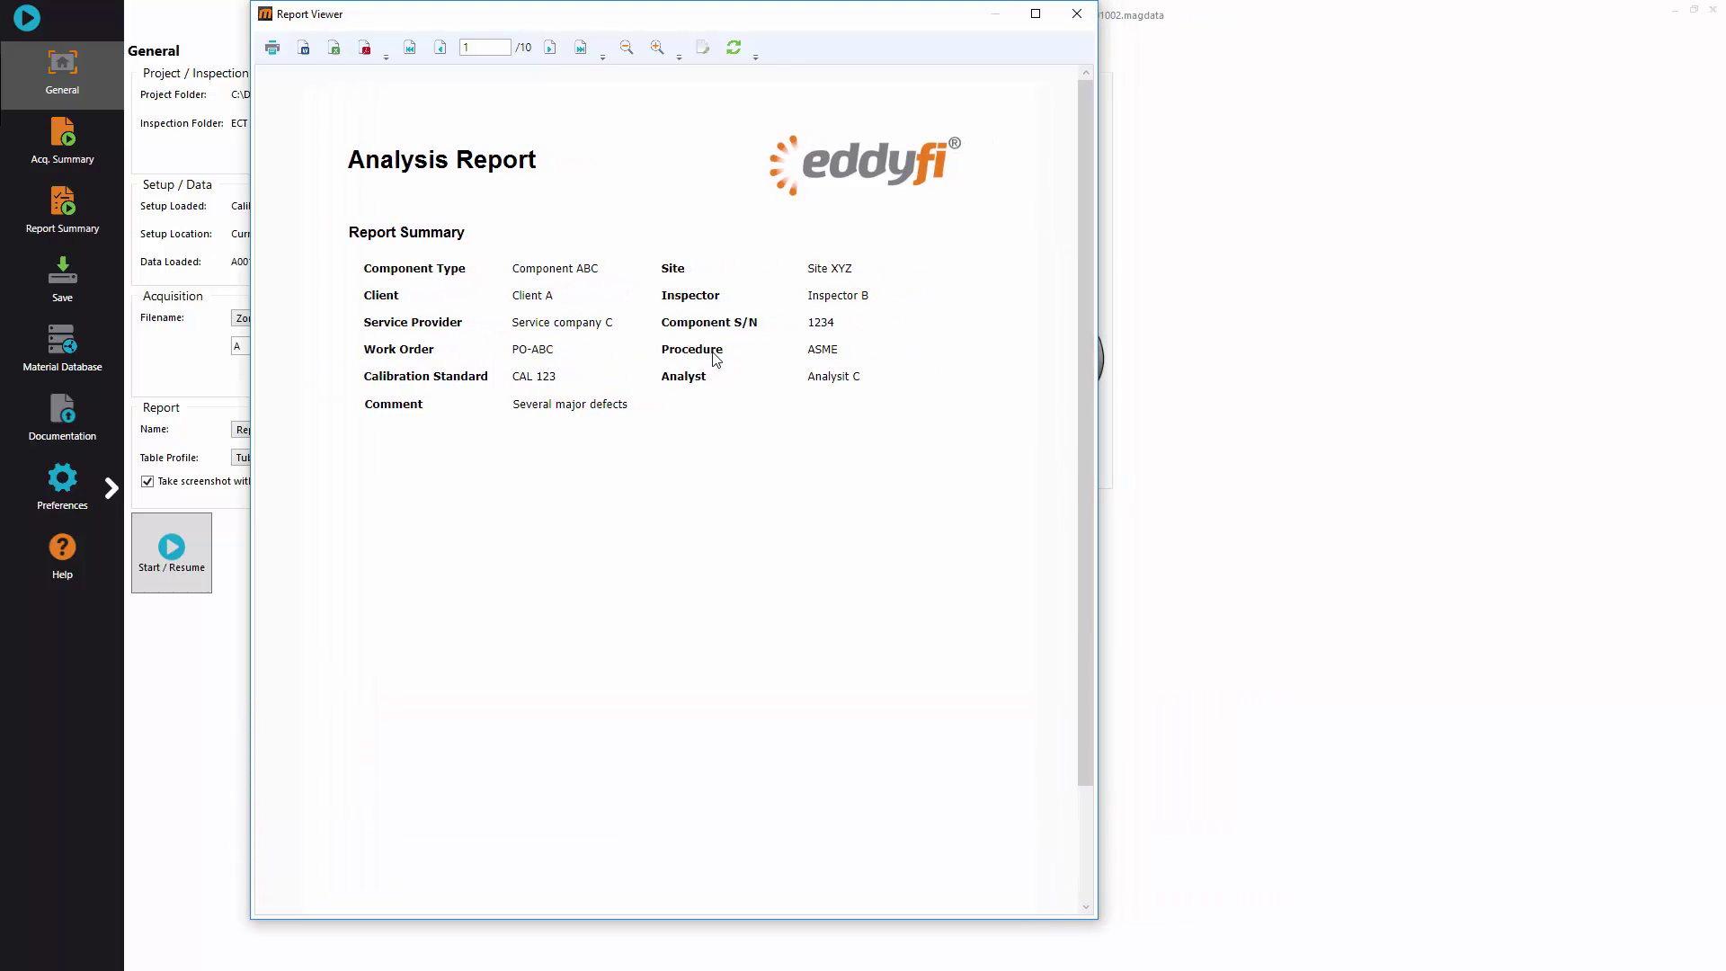
{"action": "left_click", "coordinate": [549, 48]}
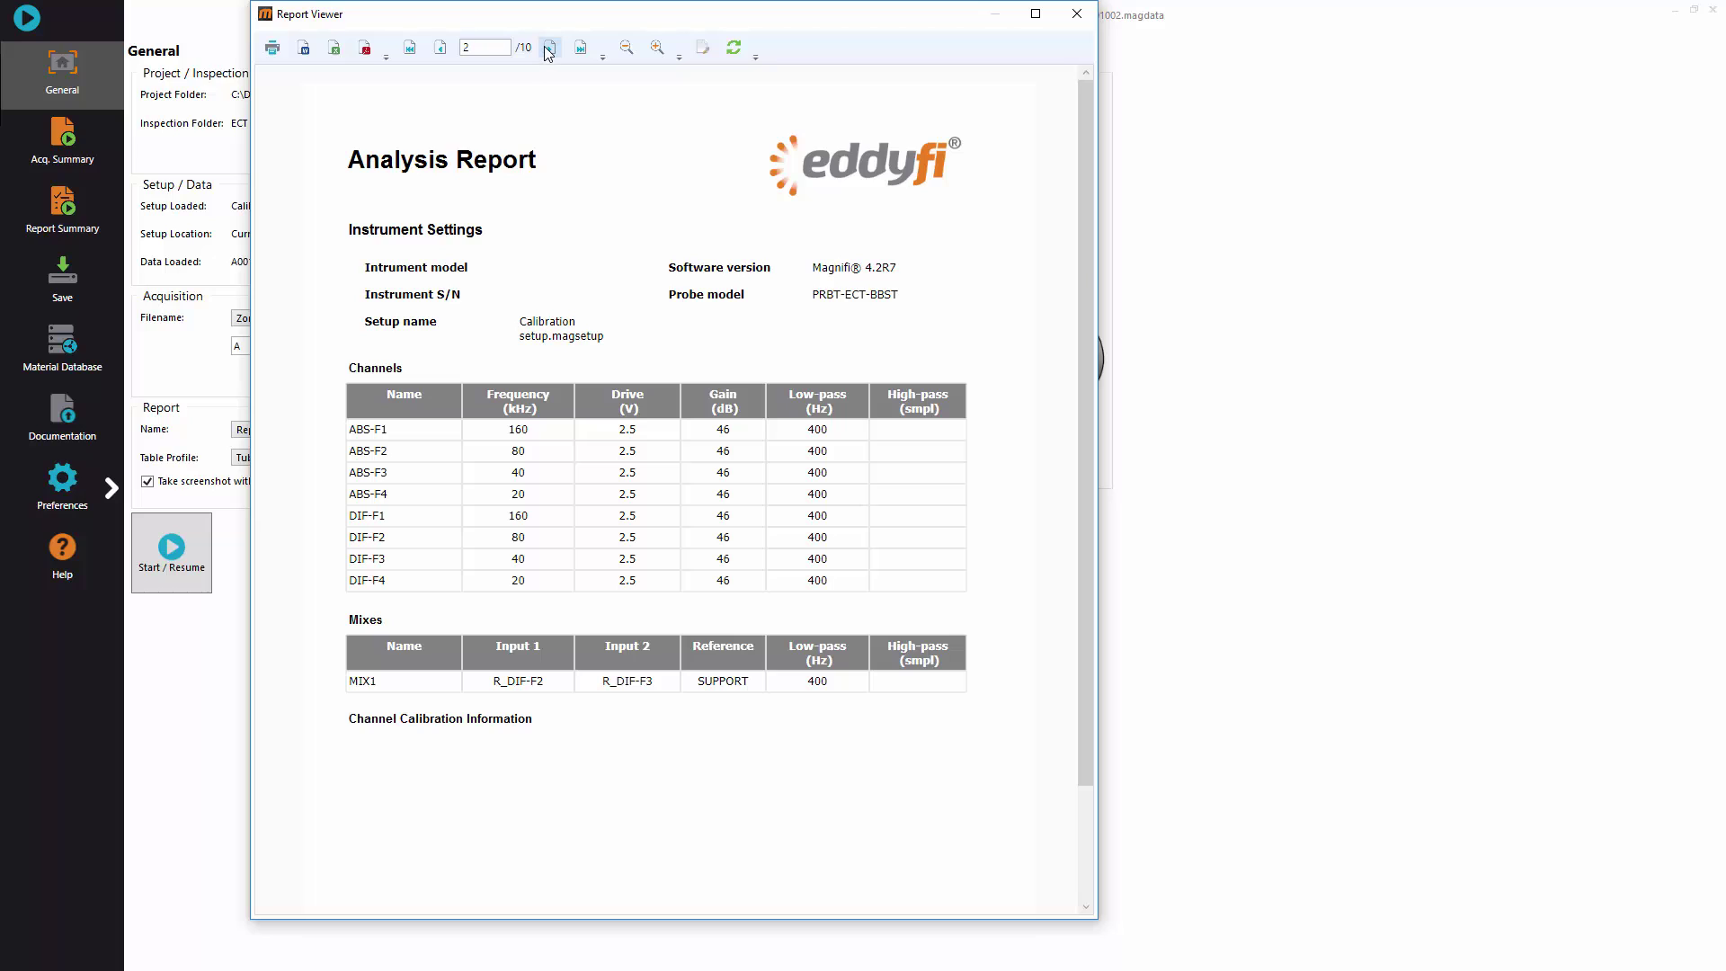
{"action": "left_click", "coordinate": [549, 49]}
{"action": "left_click", "coordinate": [550, 49]}
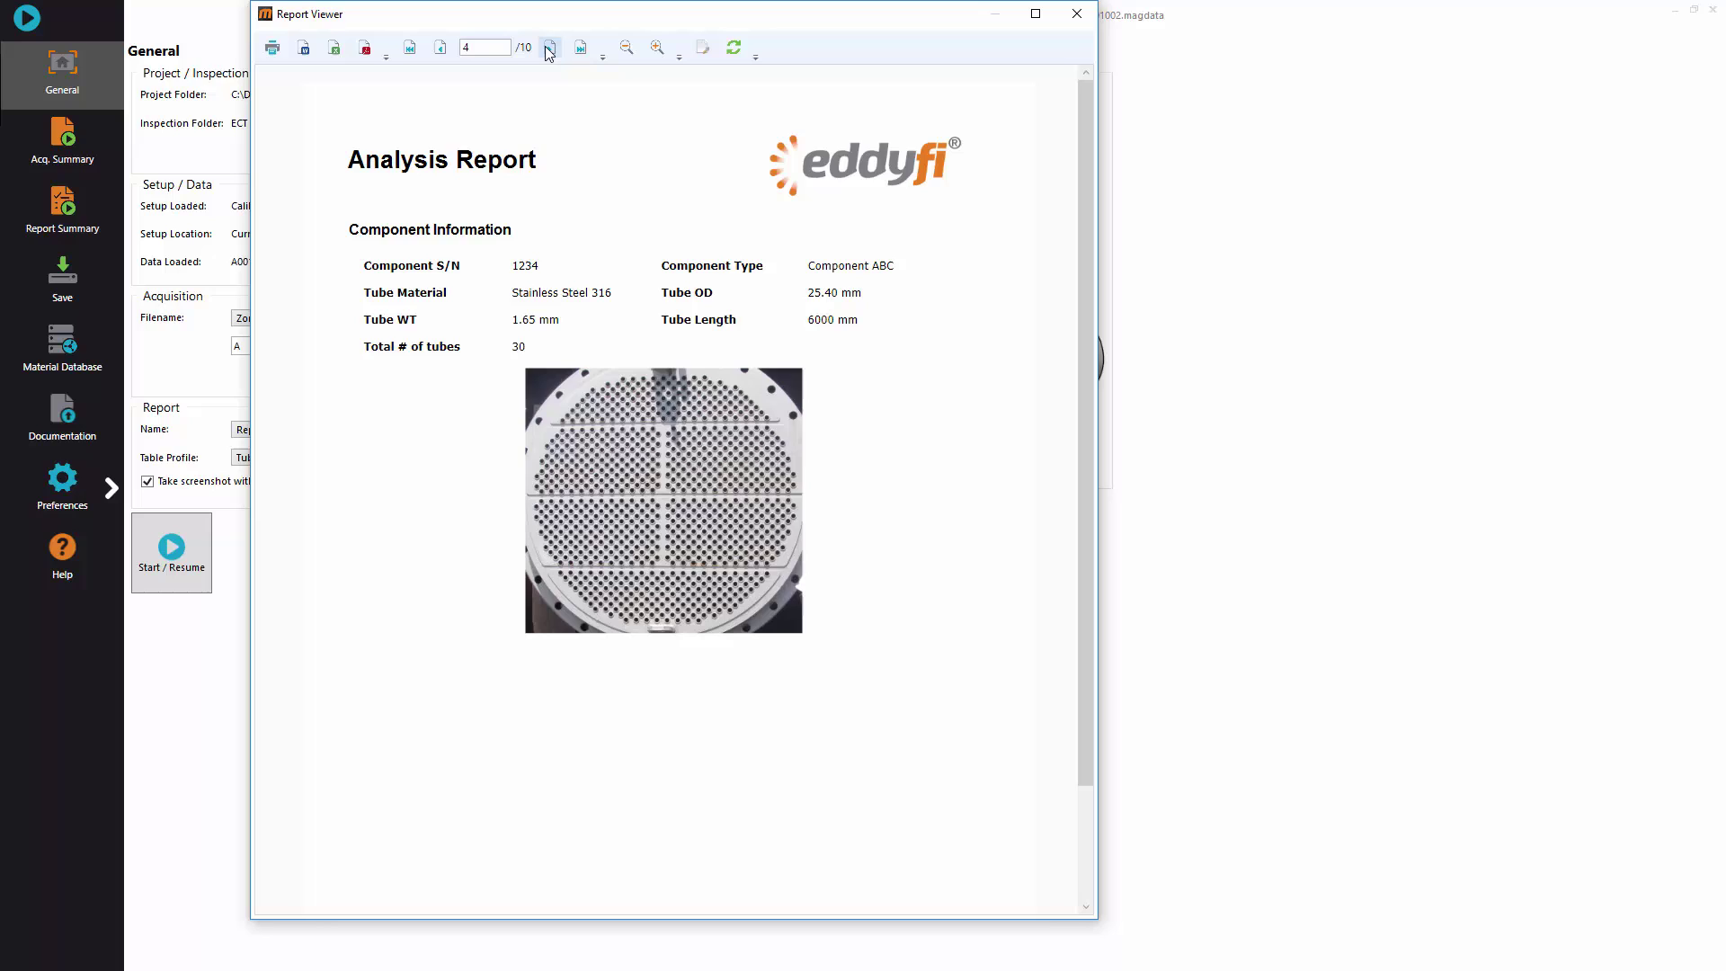
{"action": "left_click", "coordinate": [549, 48]}
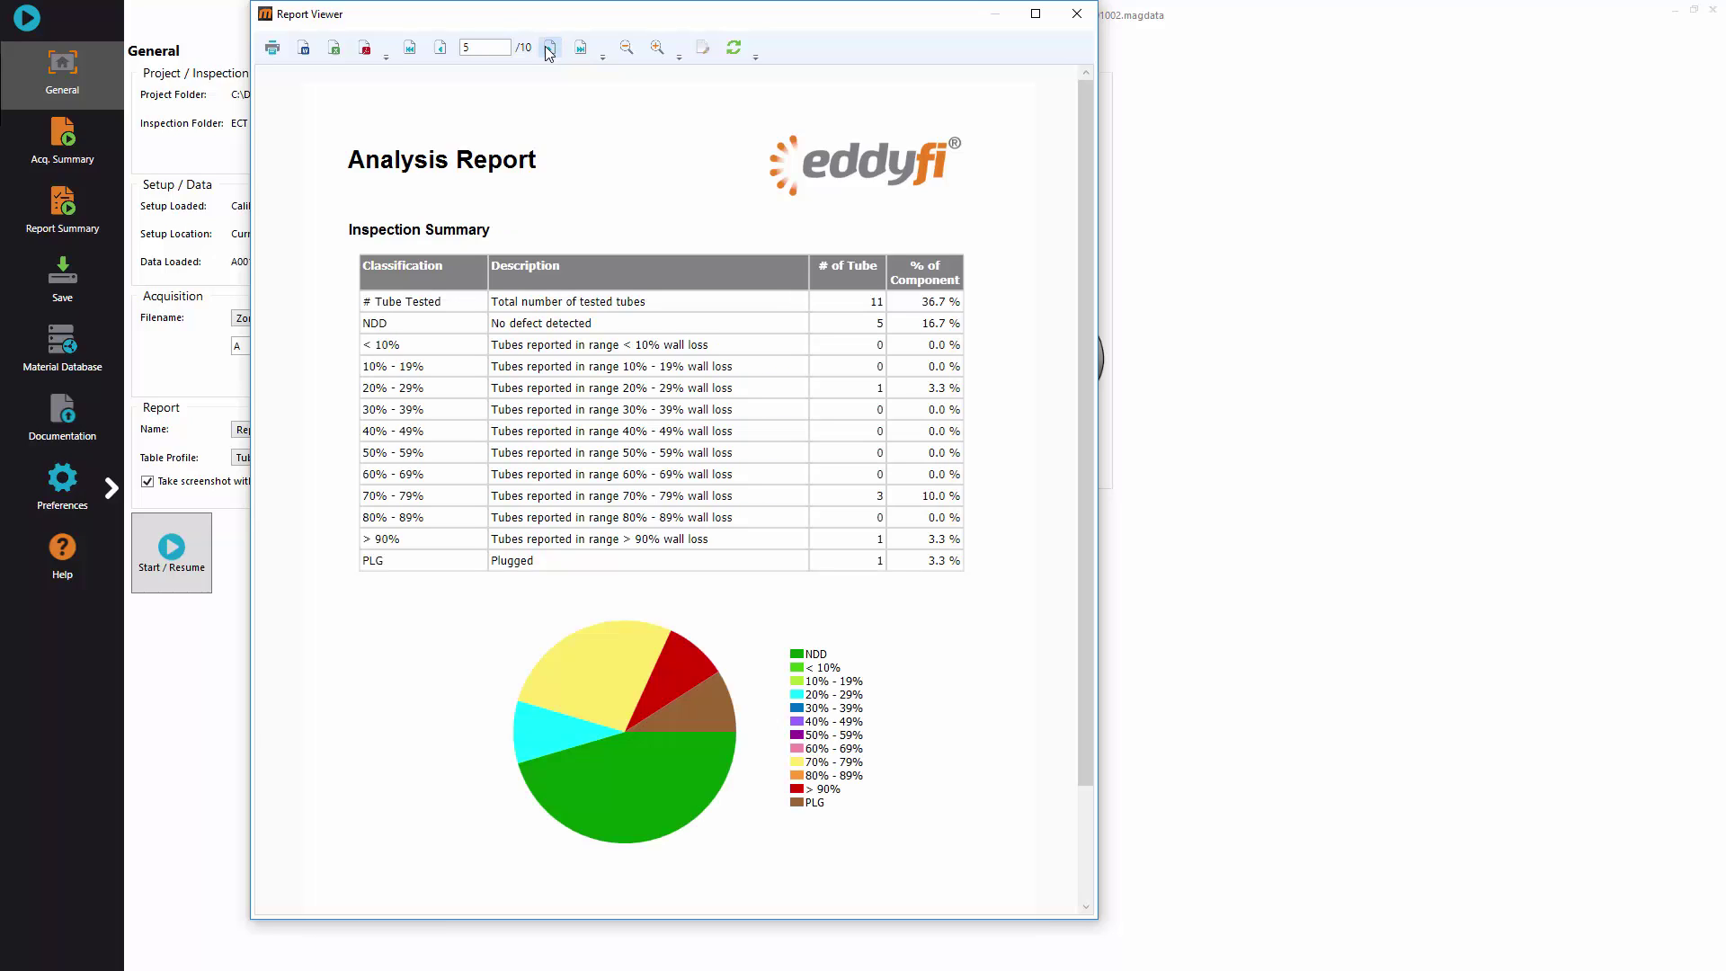
{"action": "left_click", "coordinate": [550, 49]}
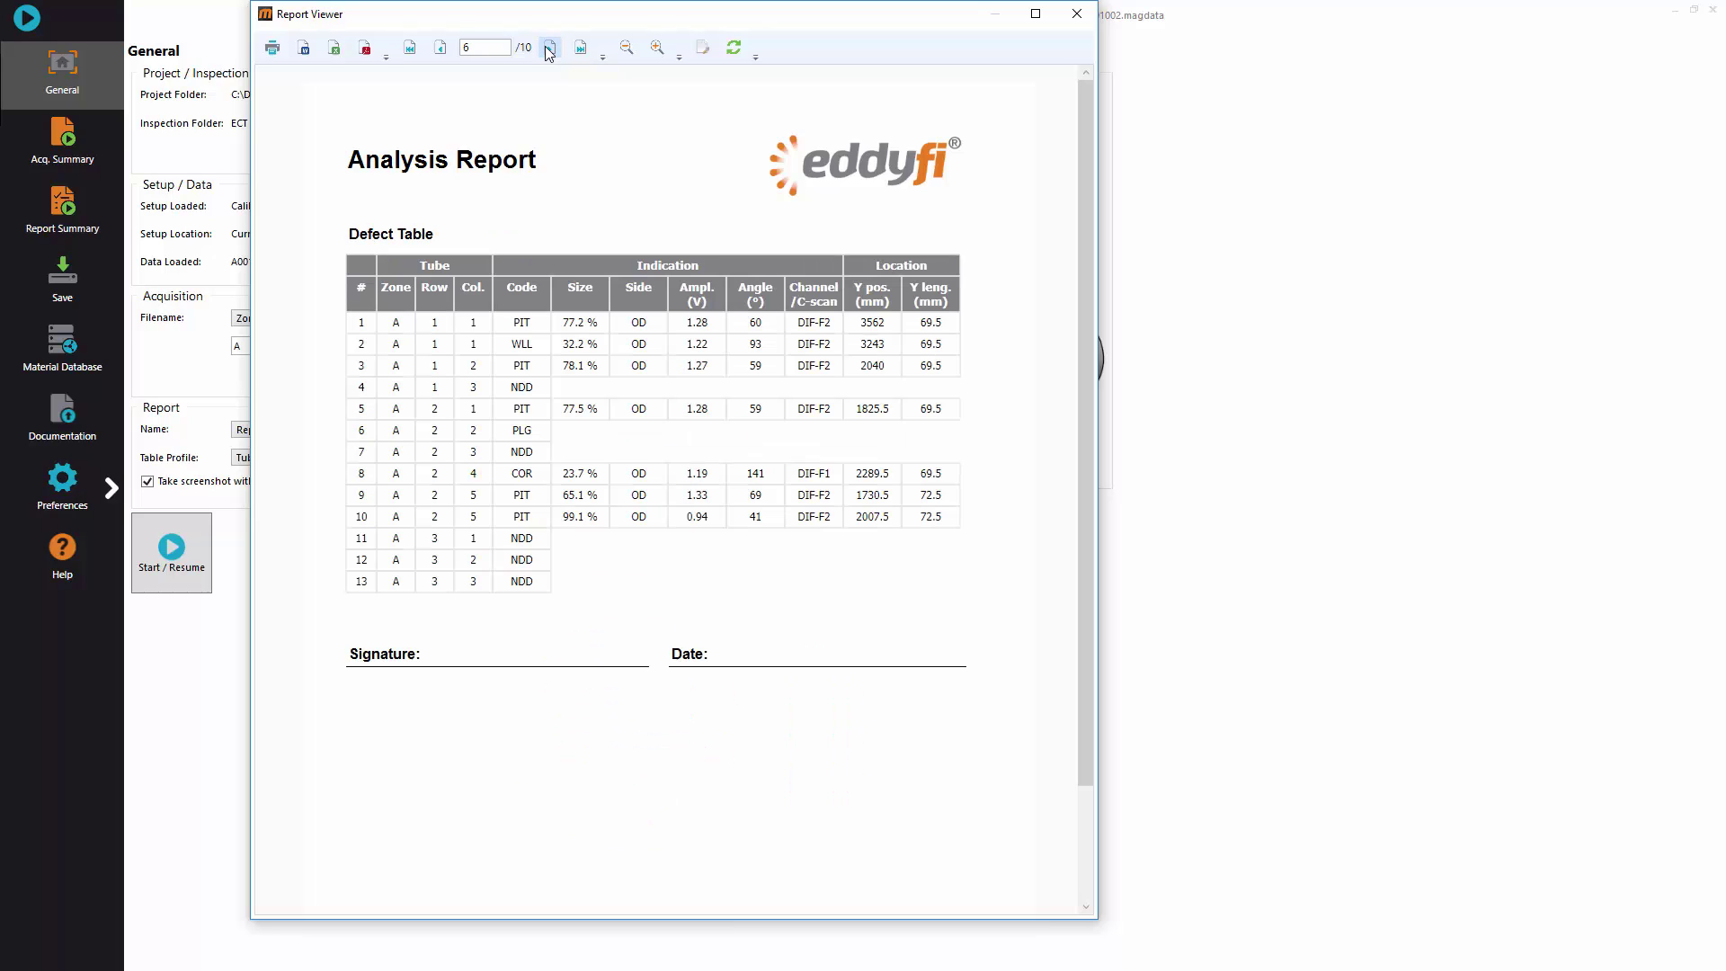
{"action": "left_click", "coordinate": [549, 49]}
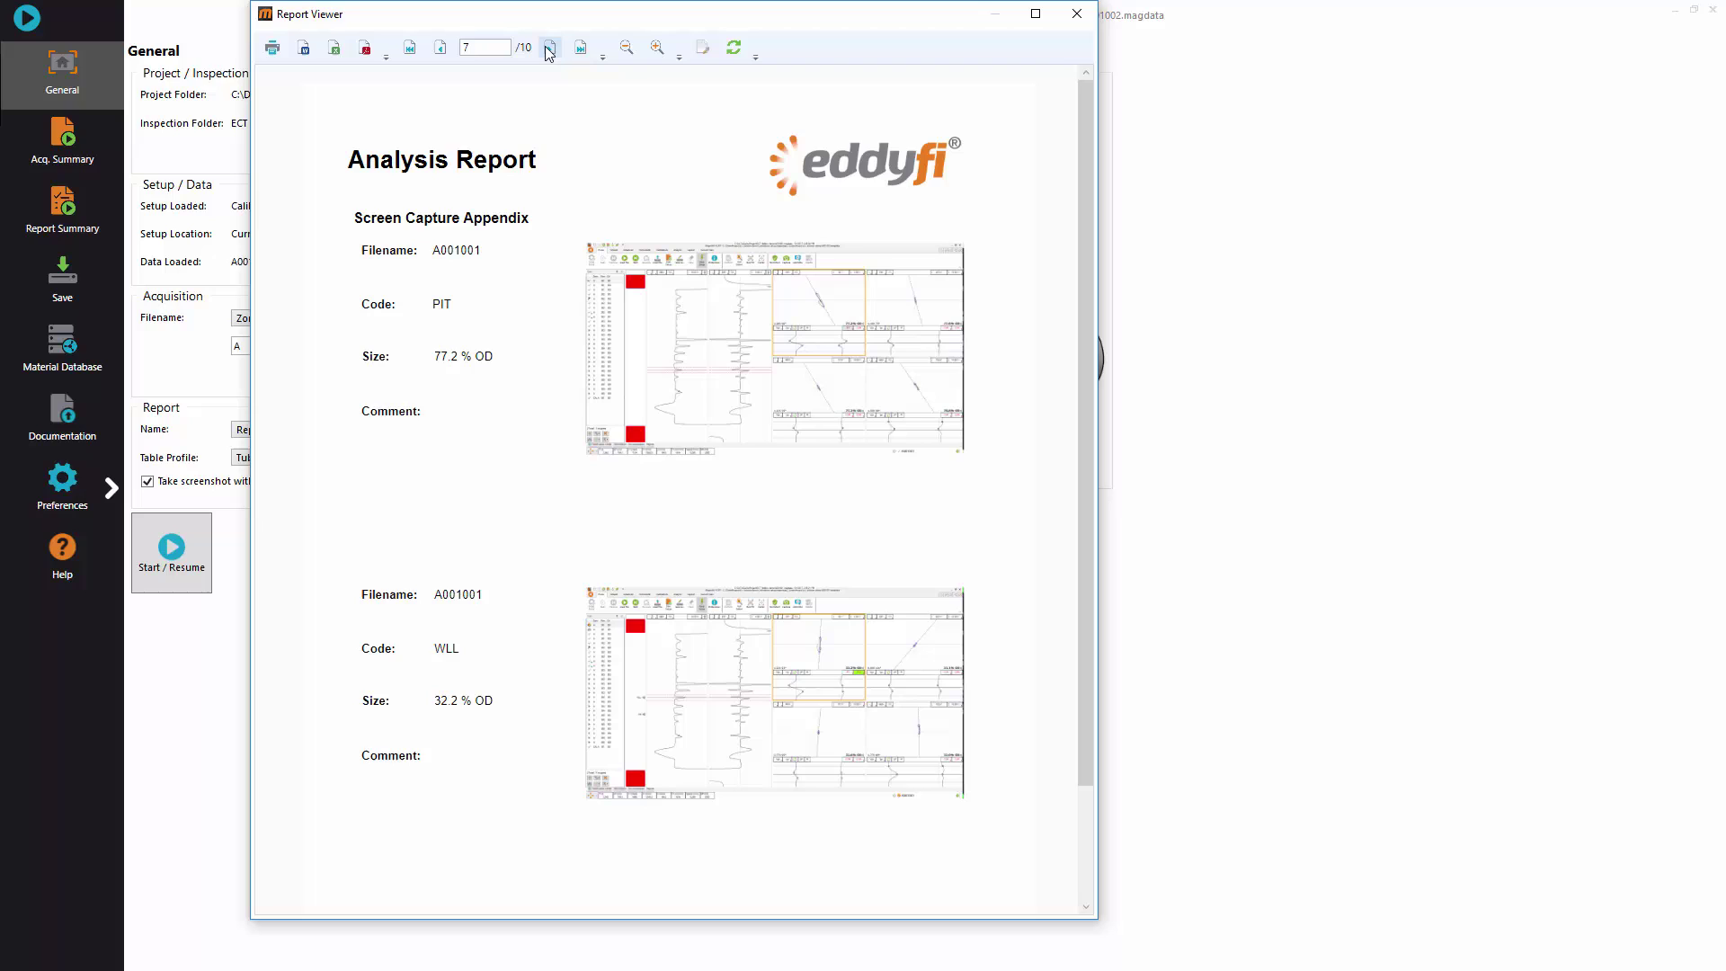
{"action": "left_click", "coordinate": [549, 50]}
{"action": "left_click", "coordinate": [549, 49]}
{"action": "left_click", "coordinate": [549, 49]}
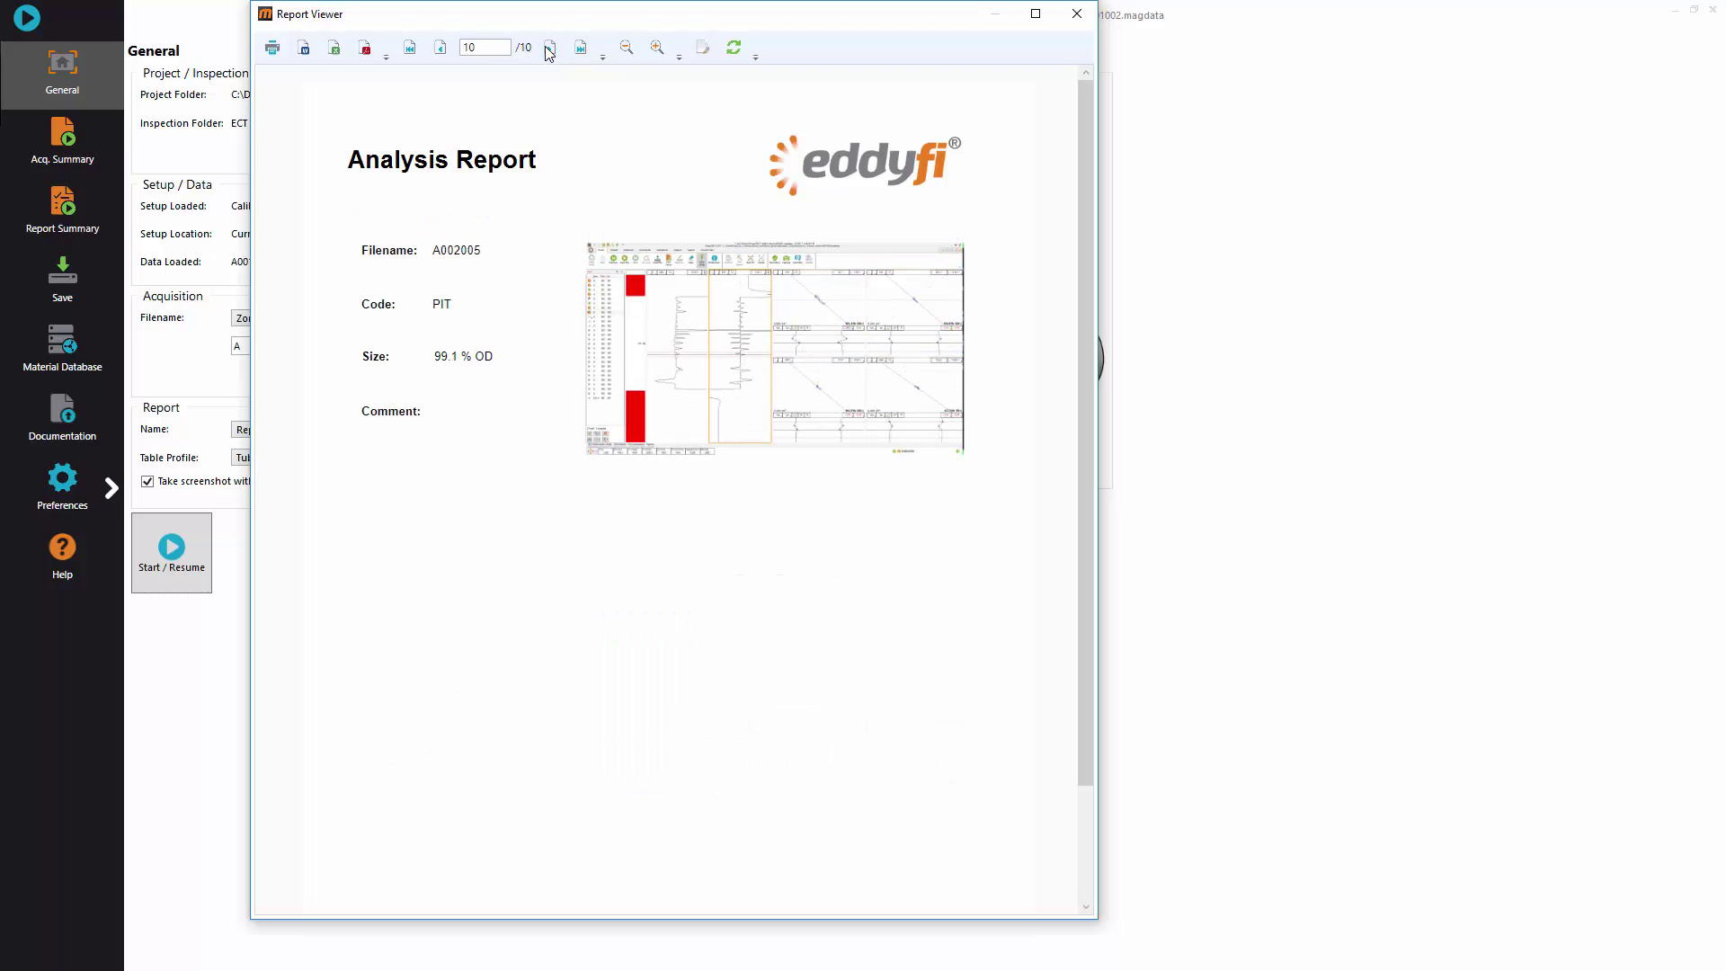